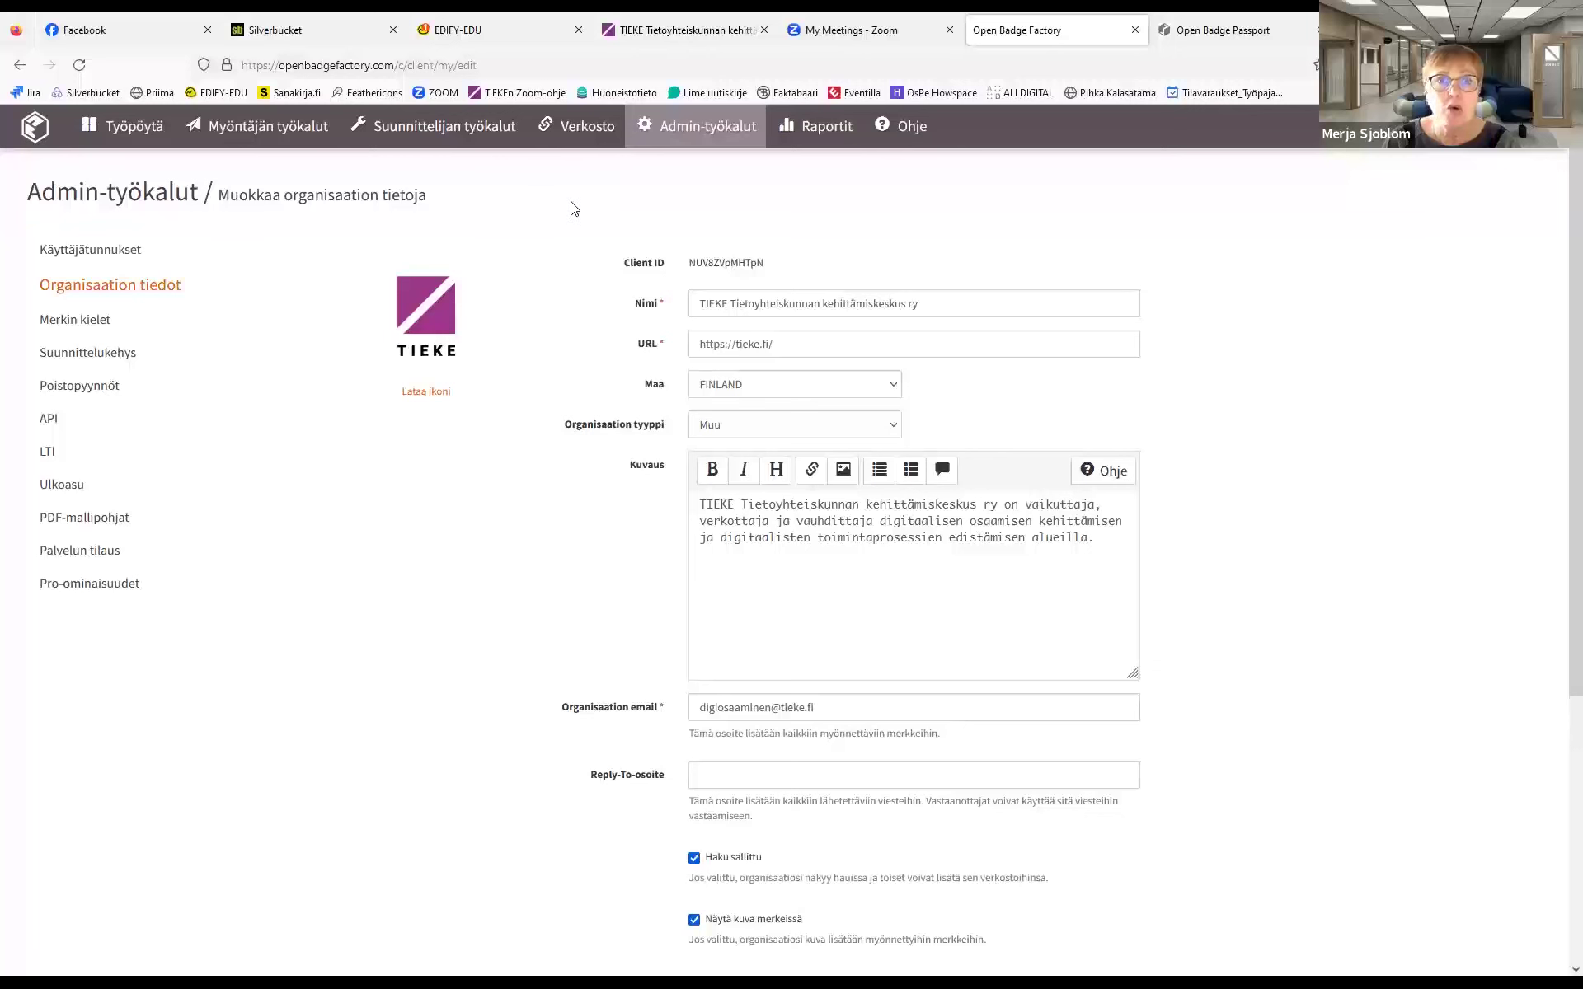
Open the Ulkoiset suosittelut form under Verkosto to request an external organisation's endorsement
left_click(582, 128)
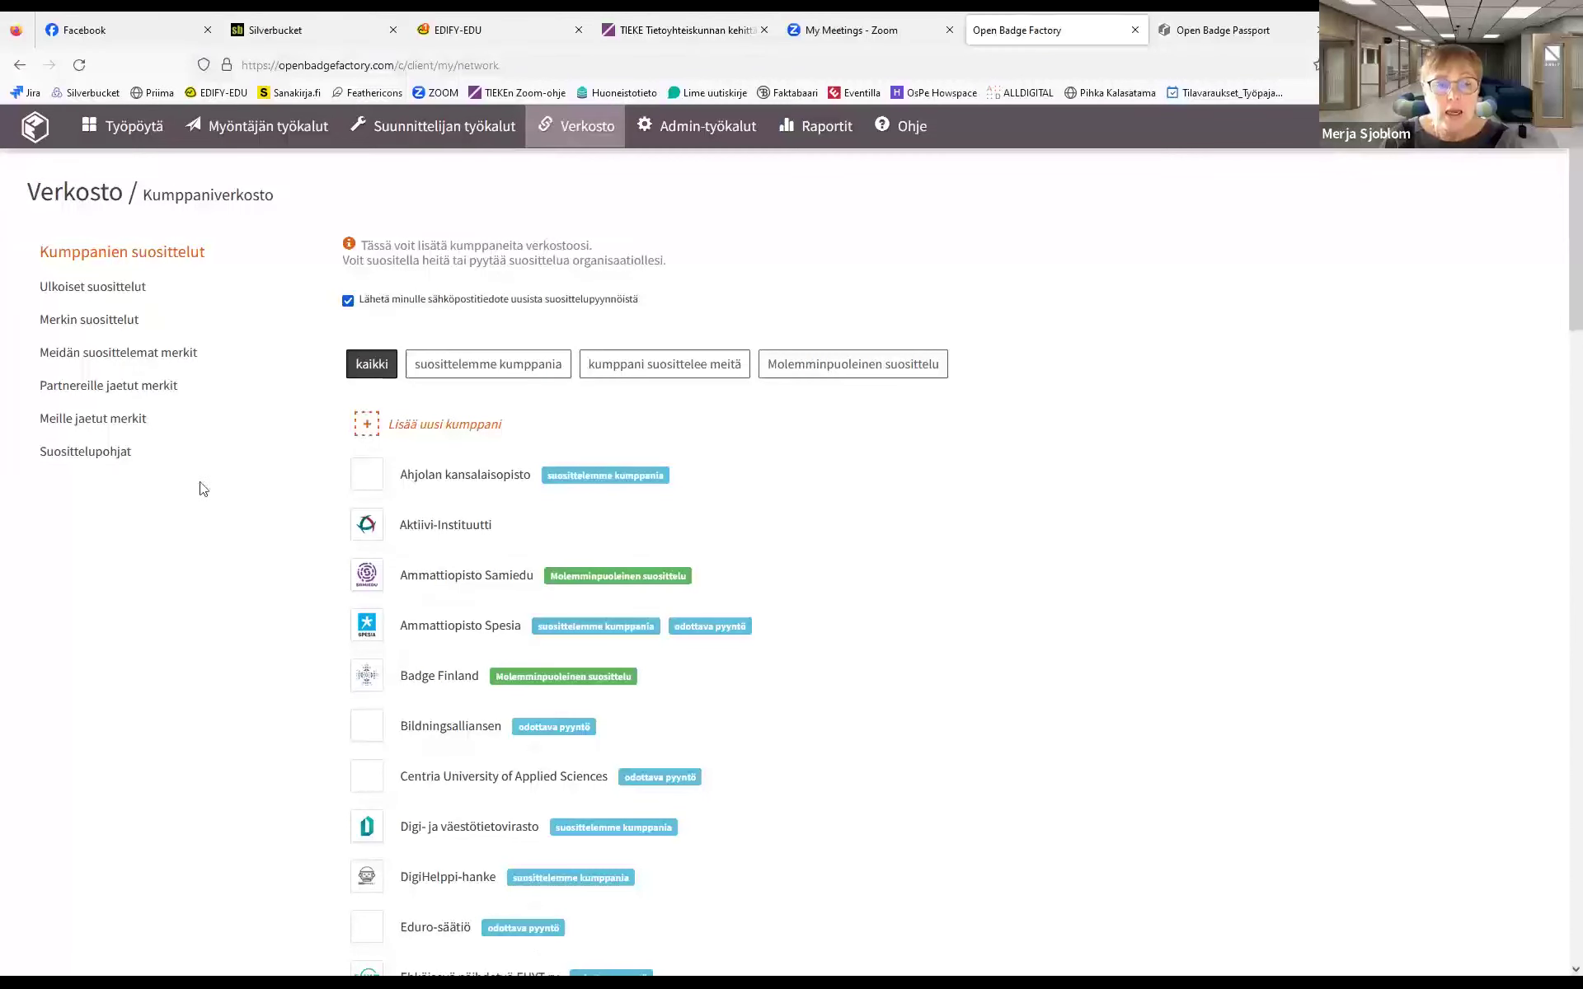
left_click(107, 289)
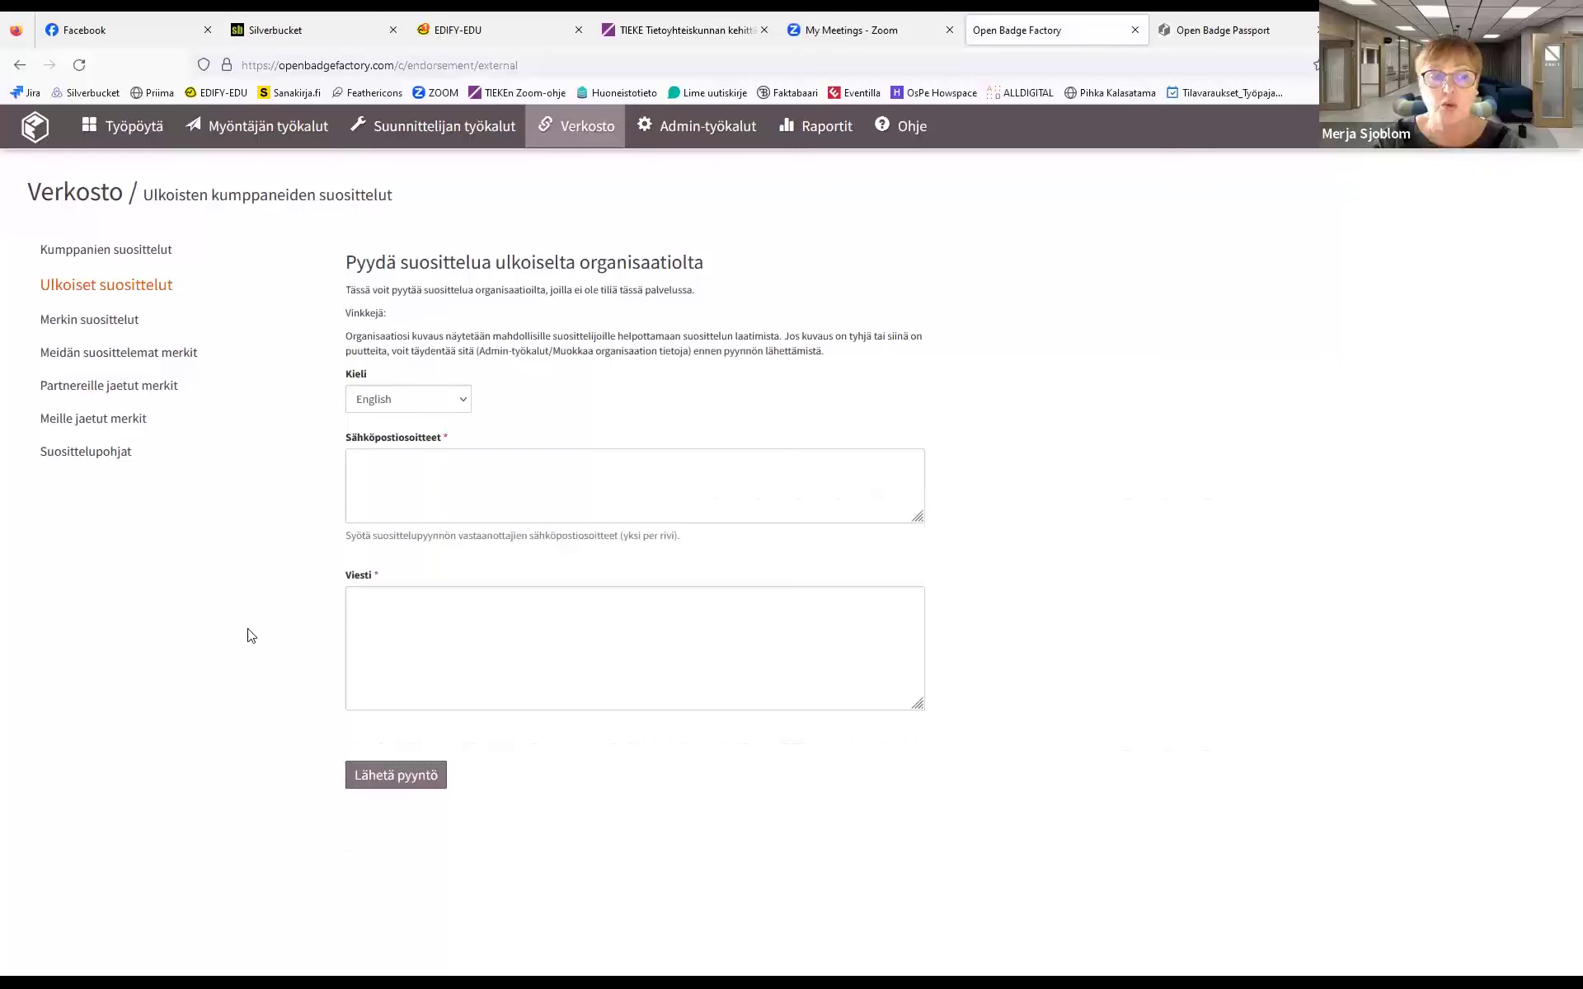
Focus the Sähköpostiosoitteet box, then switch to the Merkin suosittelut list of six endorsed badges
left_click(431, 466)
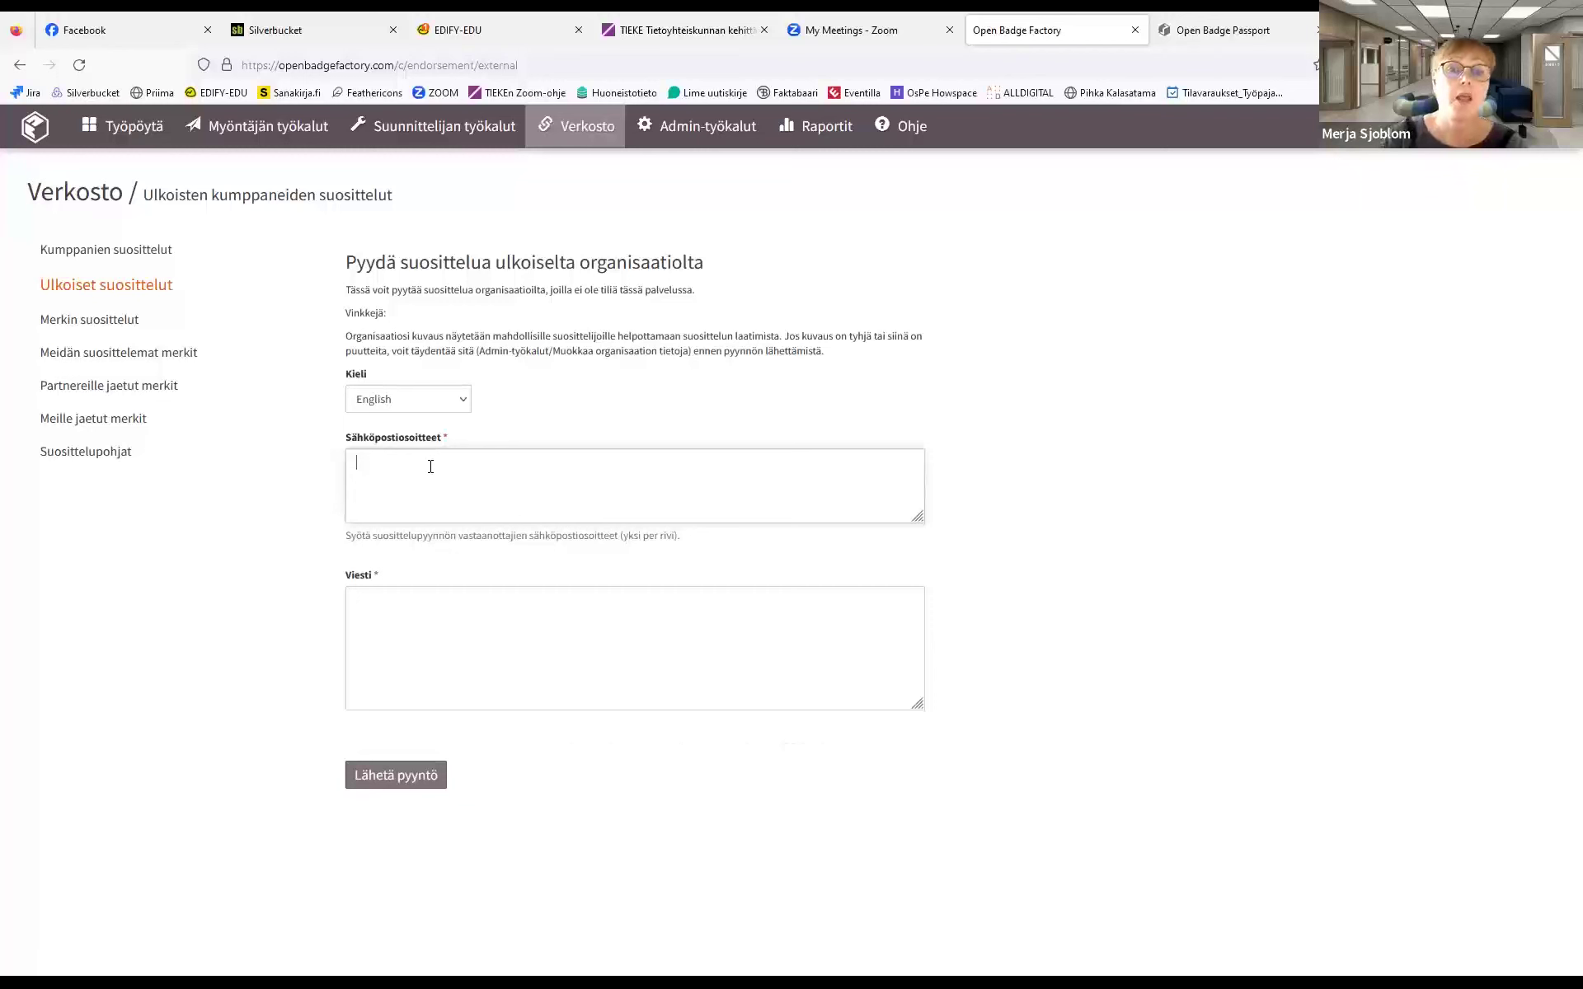
left_click(87, 327)
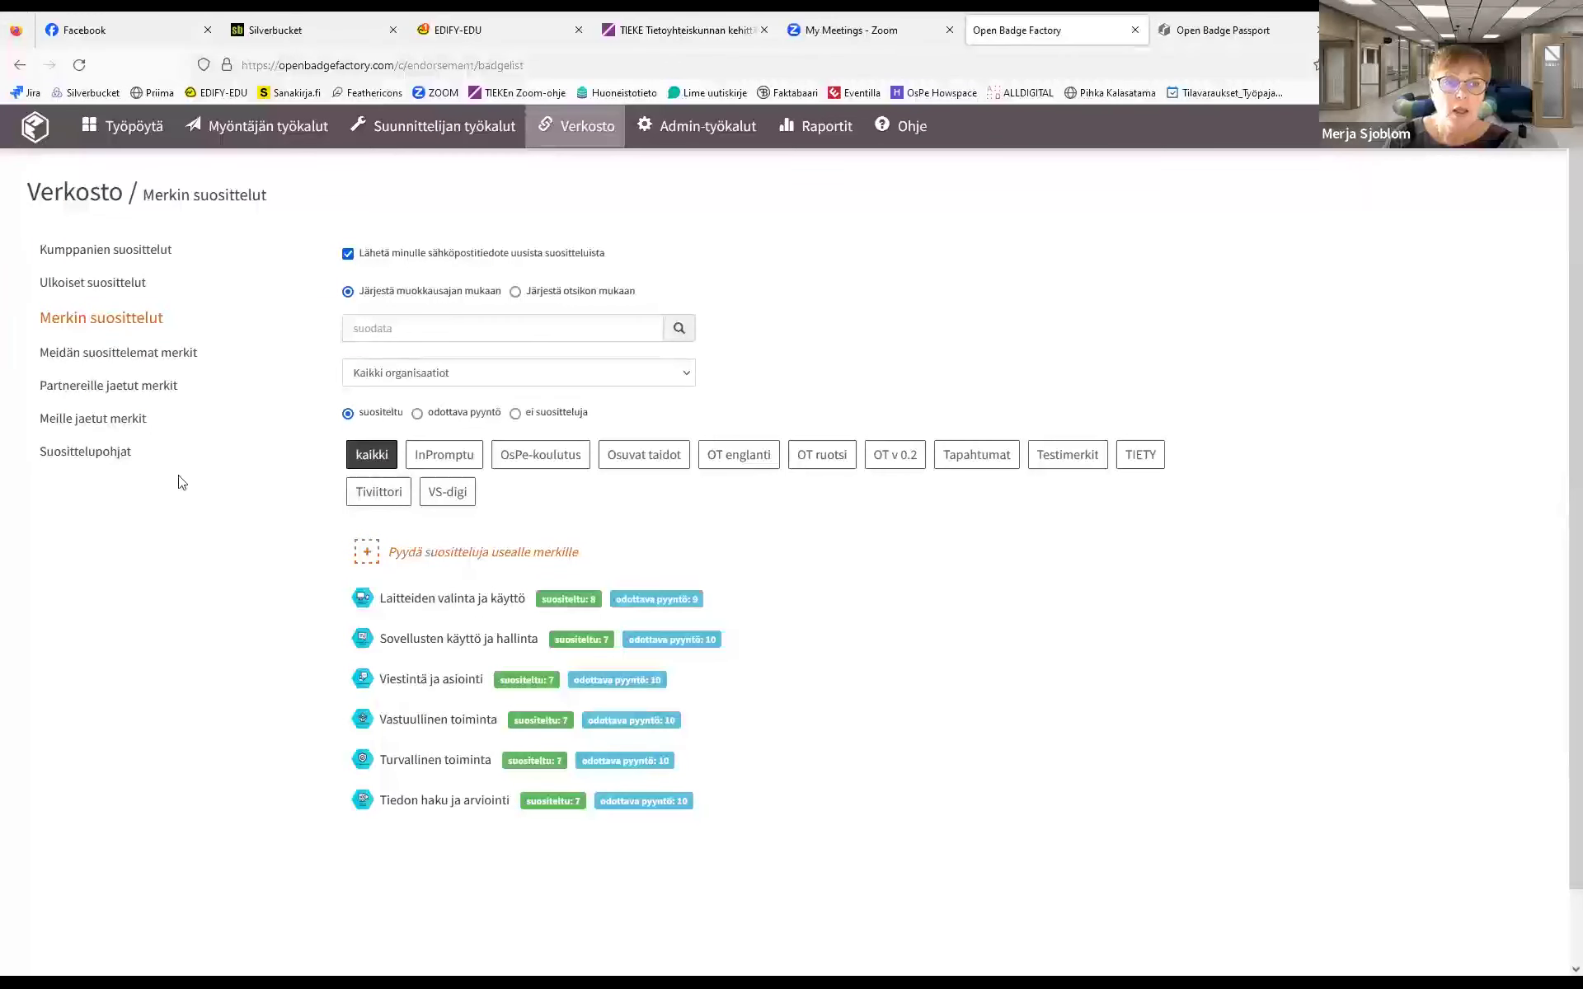
Open the endorsement of Osaamisperusteisuus ja osaamisen arviointi from Meidän suosittelemat merkit
left_click(125, 365)
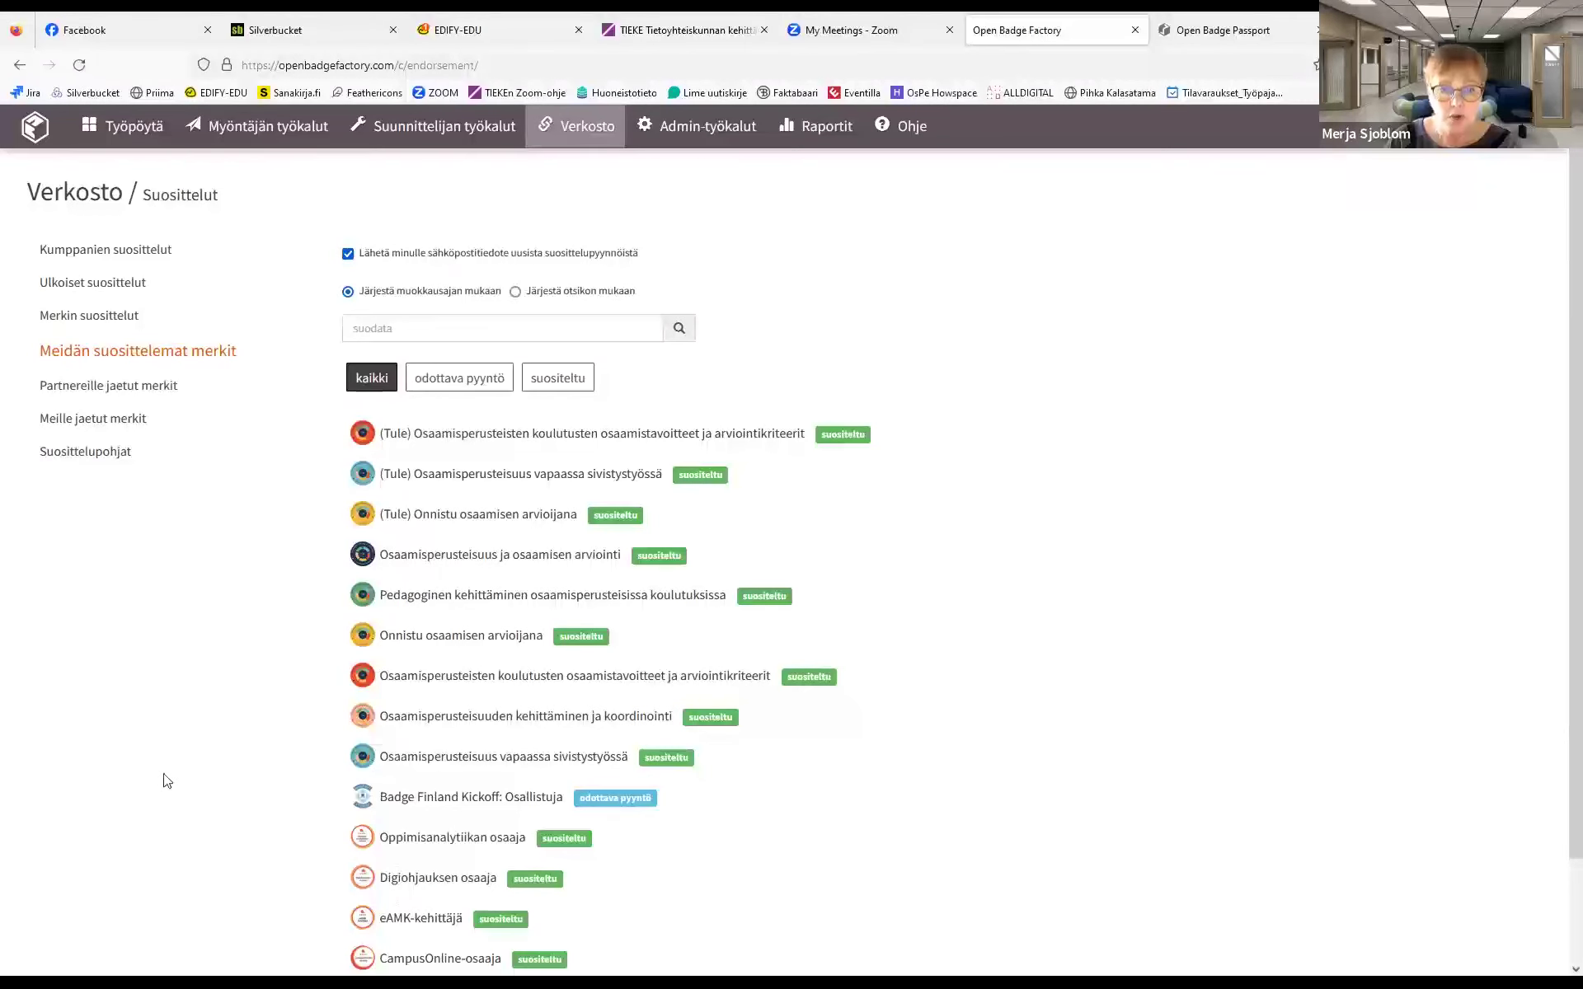
left_click(516, 560)
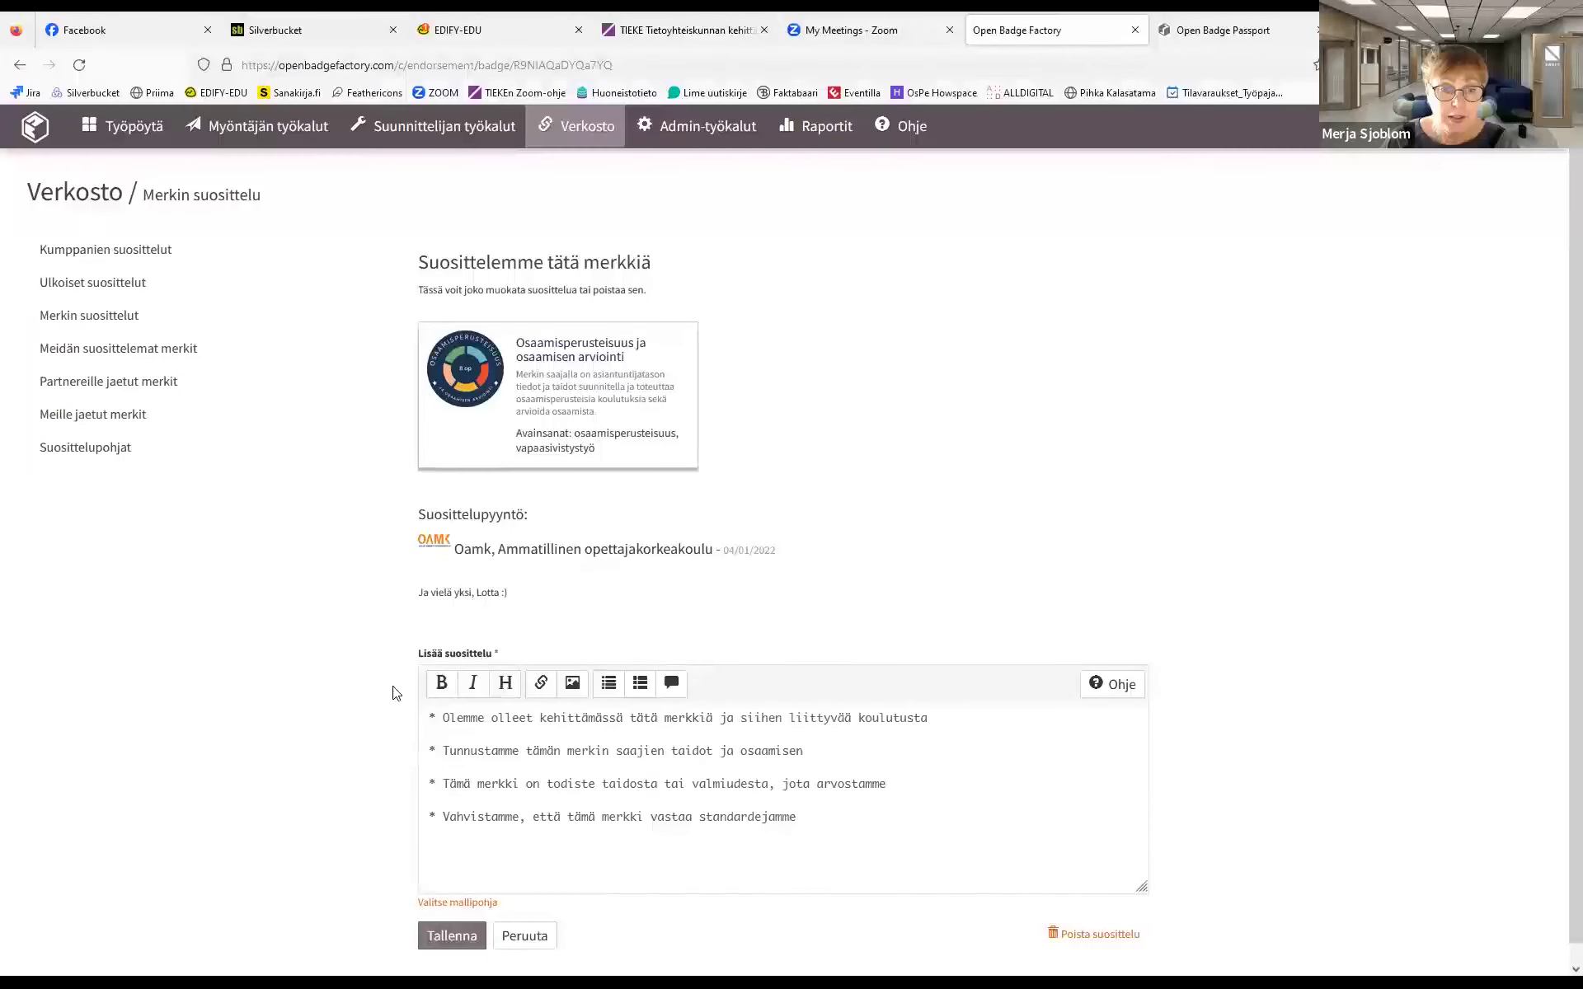
Go from Merkin suosittelut to the Partnereille jaetut merkit list with Ongelmanratkaisija and Hyötykäyttäjä
left_click(109, 321)
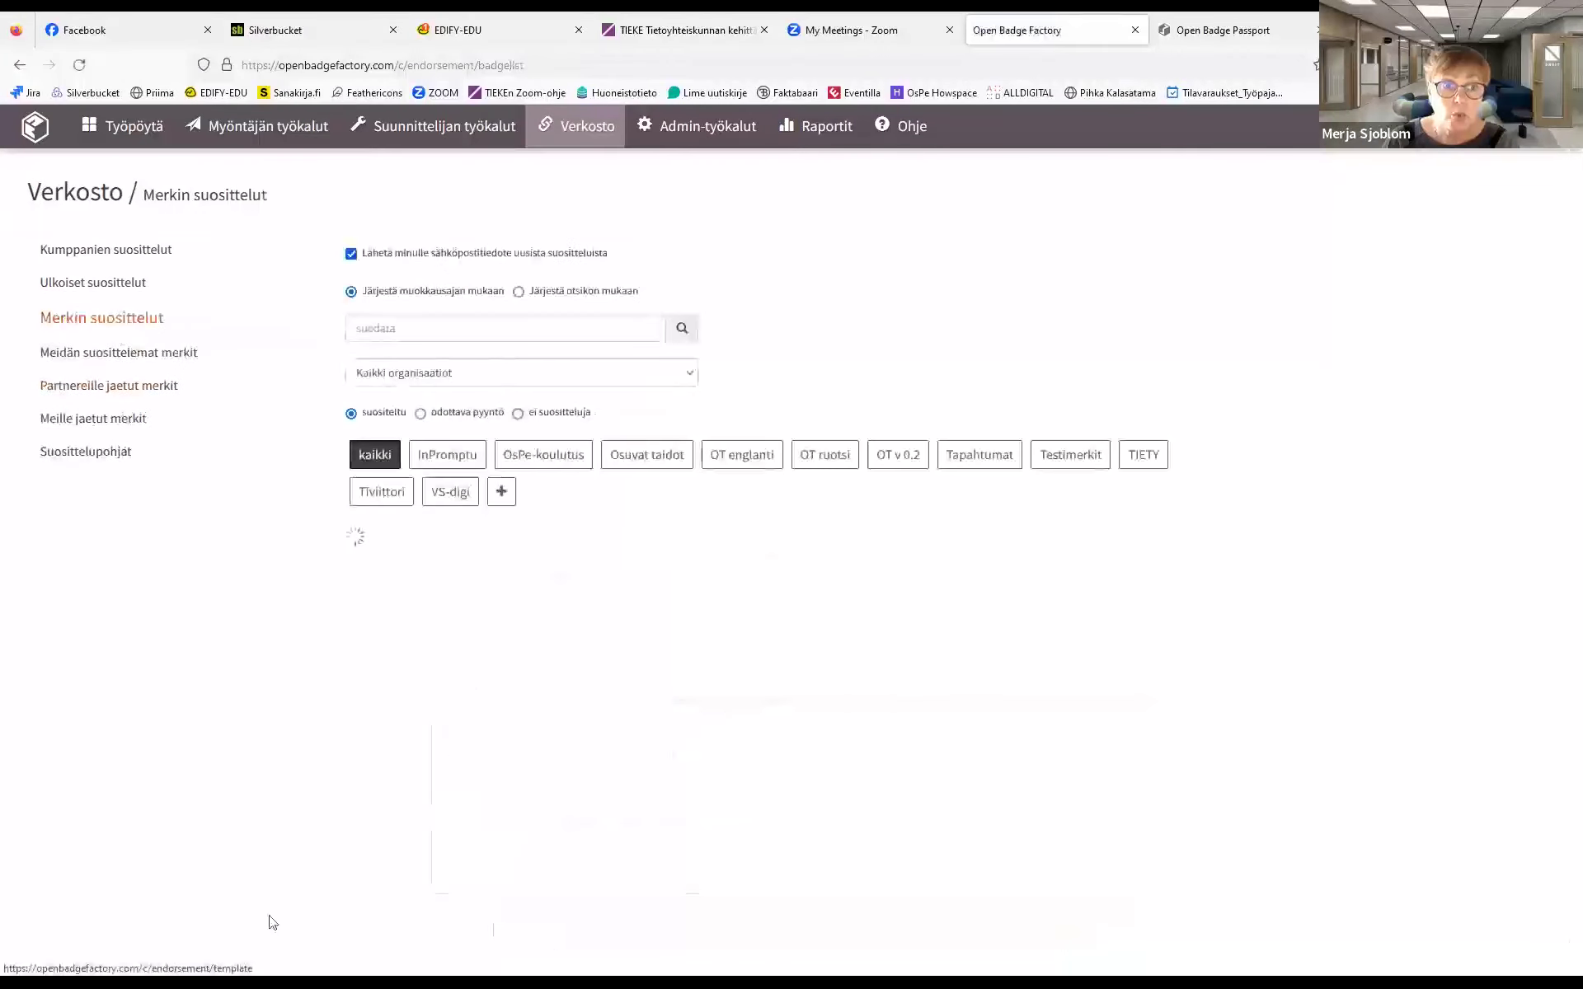
left_click(116, 448)
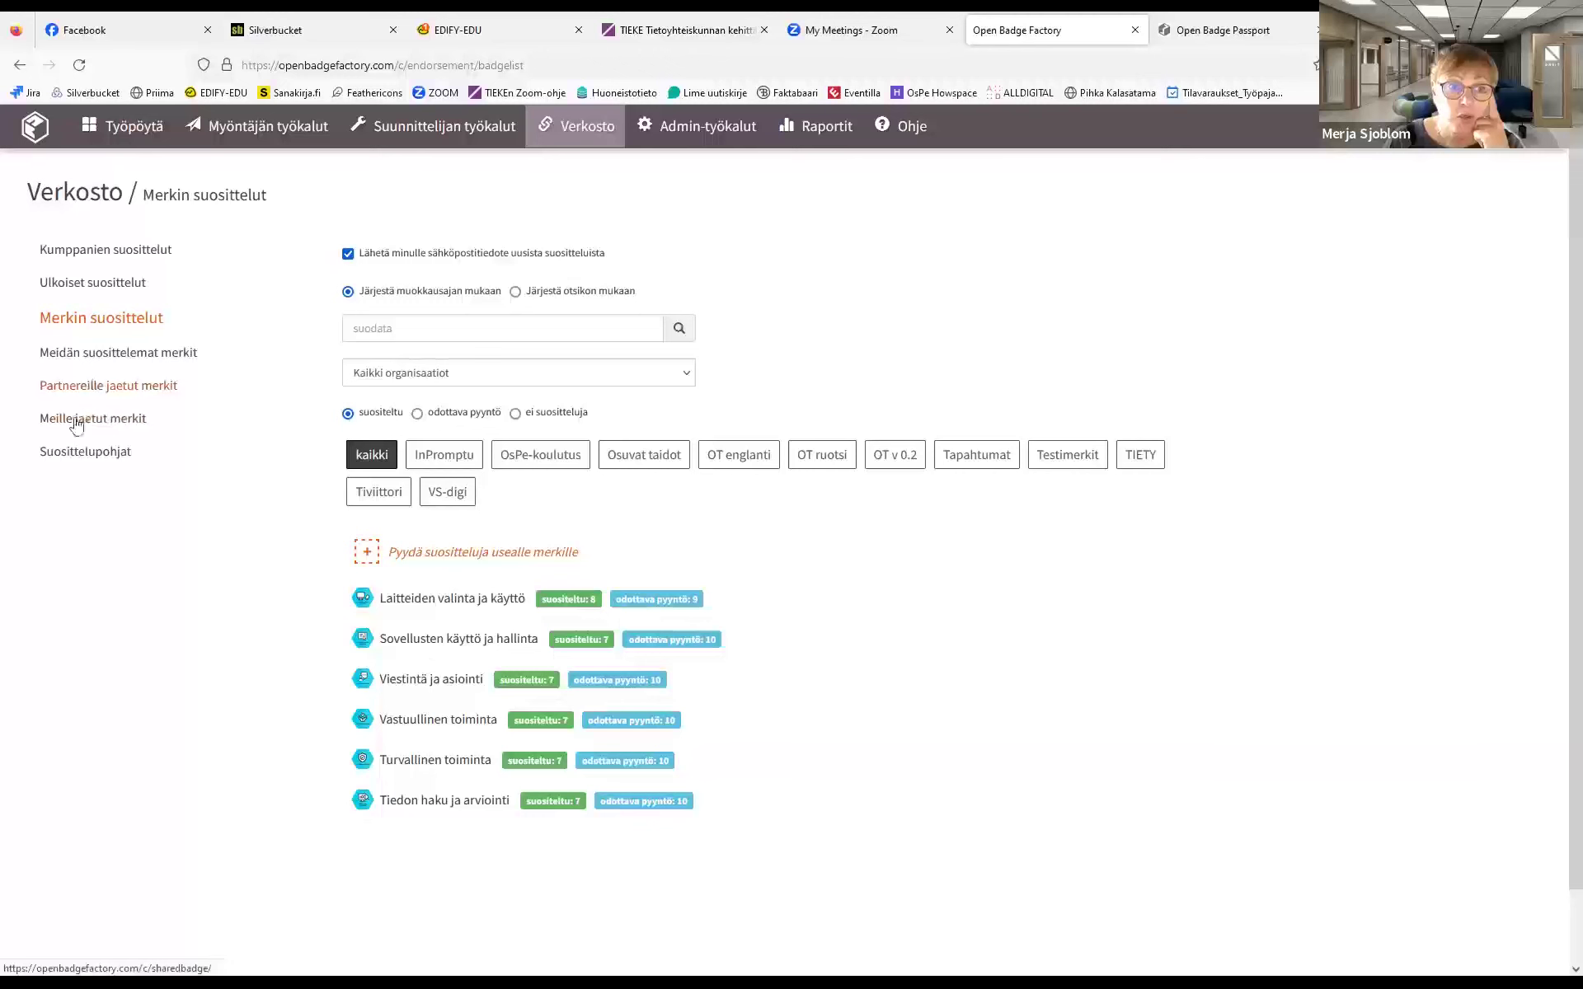
left_click(98, 387)
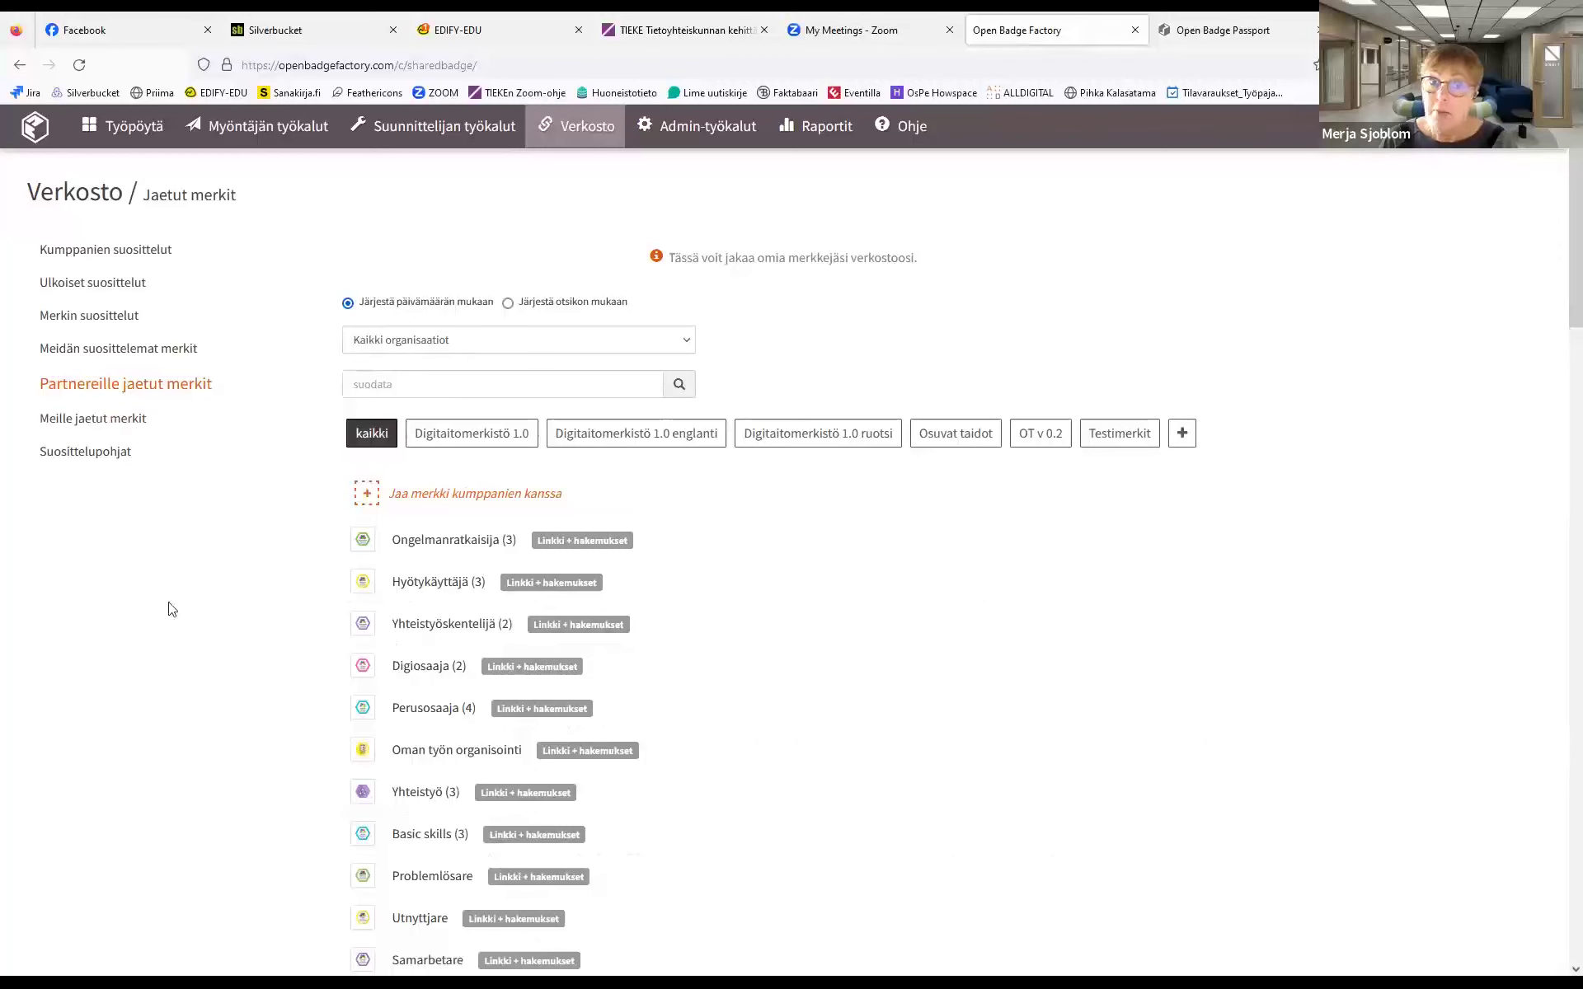
View Meille jaetut merkit, then open the Suunnittelijan työkalut badge library (Merkkikirjasto)
left_click(79, 420)
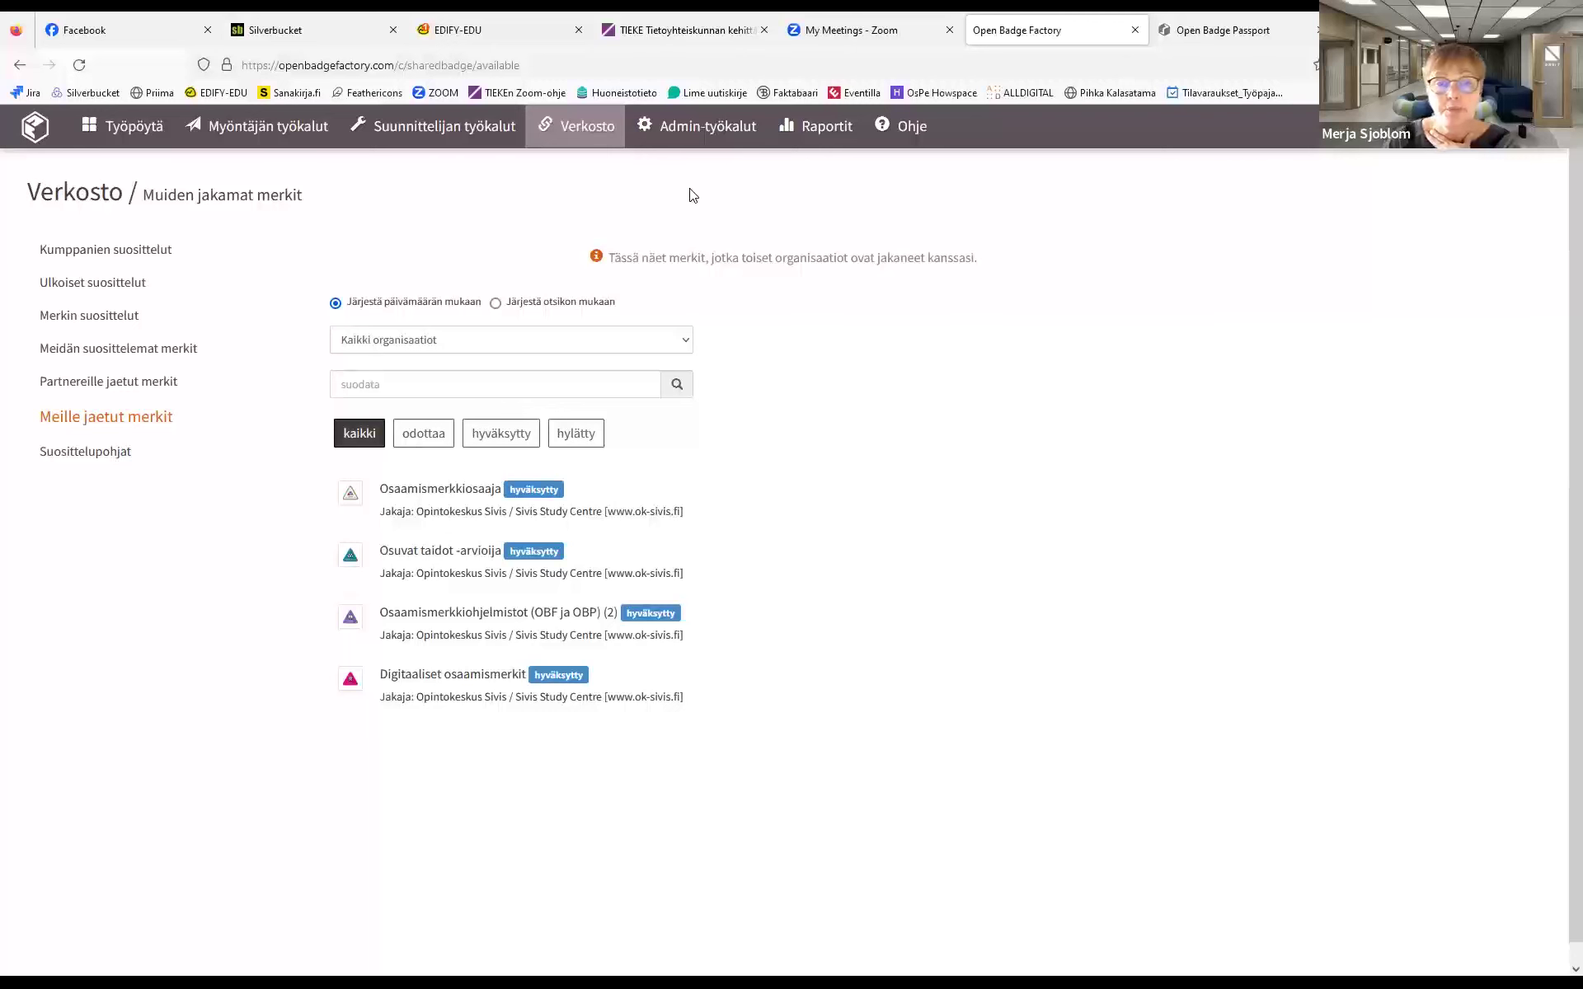
left_click(420, 132)
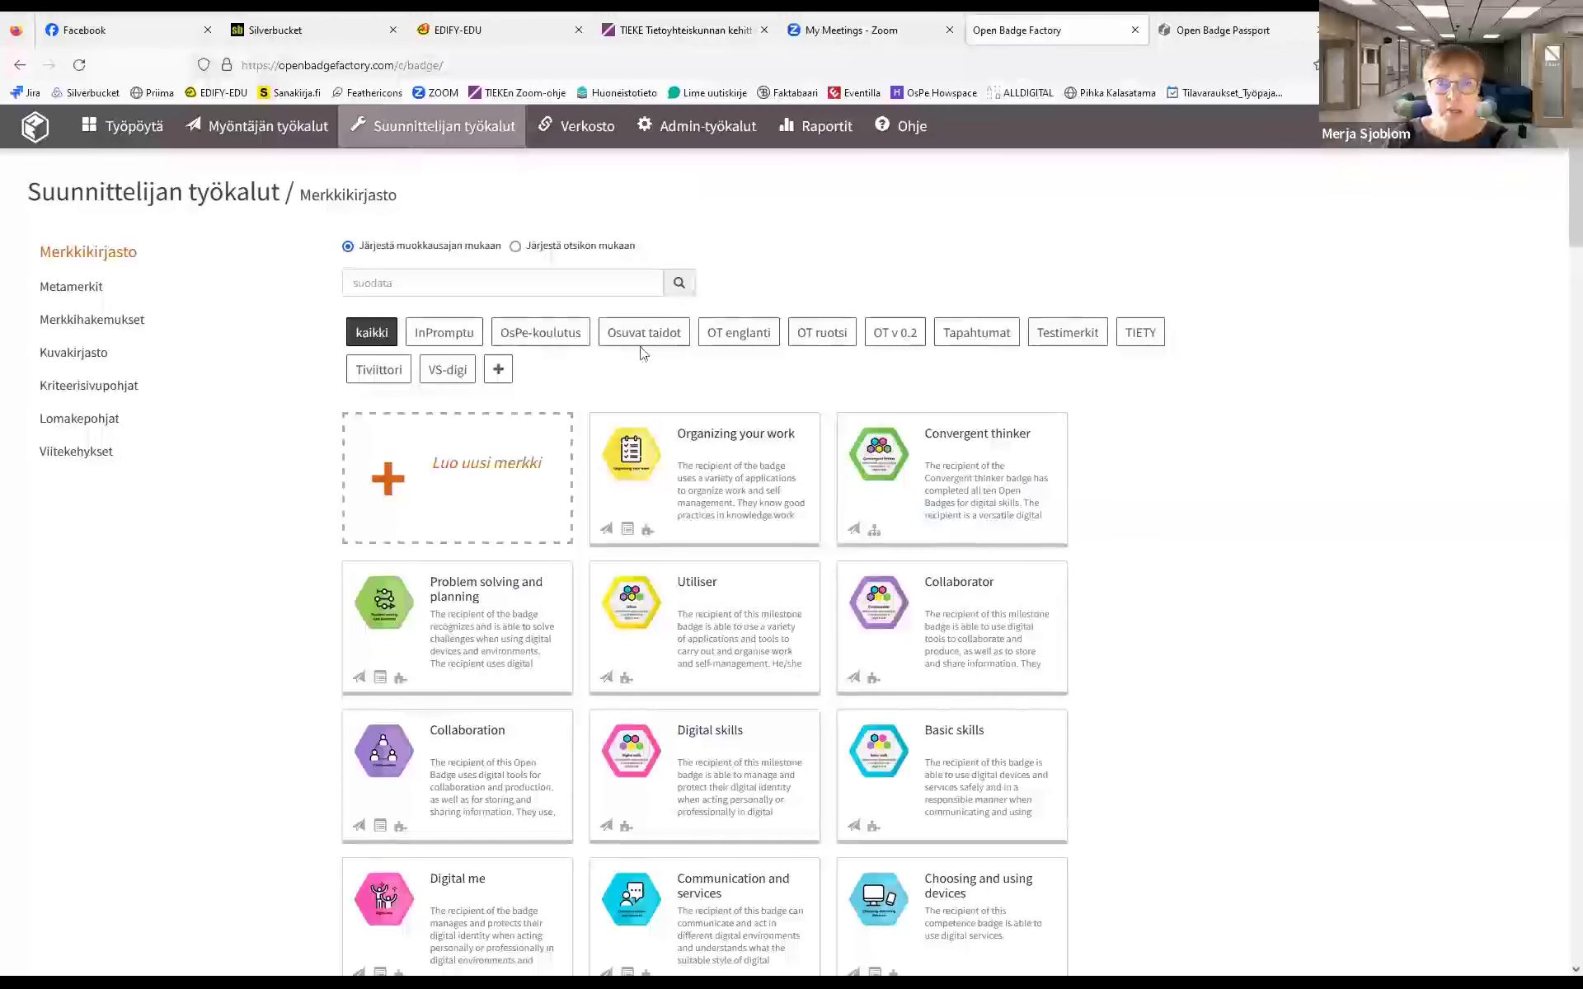
Filter the library by OT englanti, OT ruotsi, Tiviittori and Osuvat taidot, then start a new badge
left_click(733, 333)
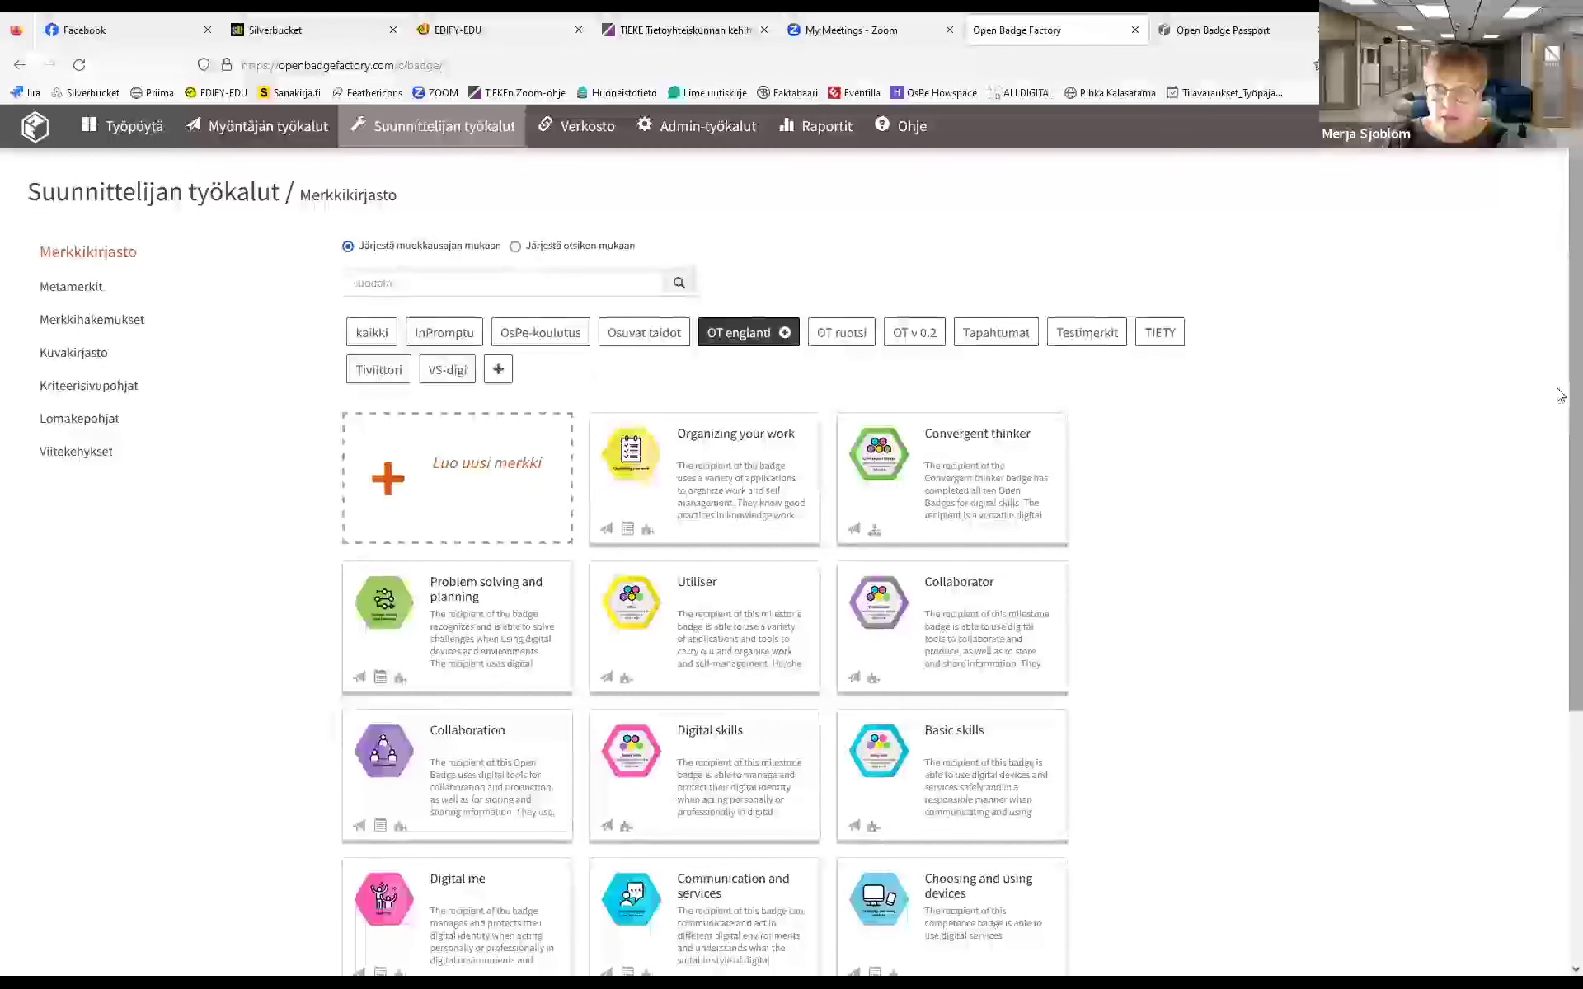
scroll(1561, 387, "down", 3)
scroll(1561, 361, "up", 3)
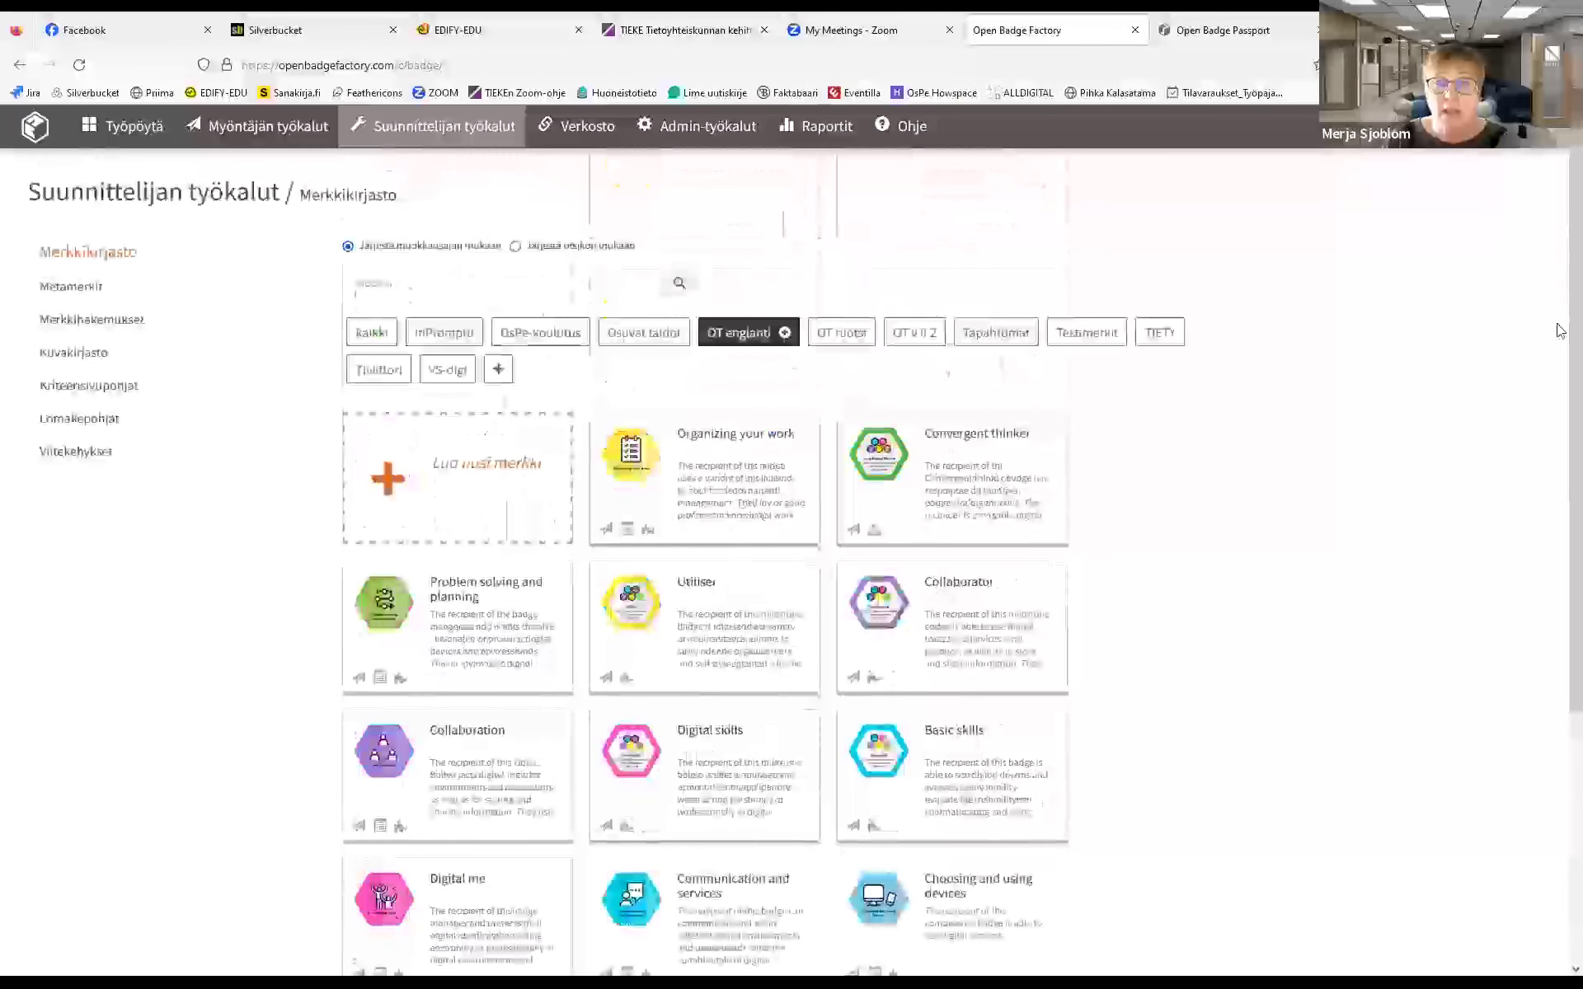
left_click(834, 334)
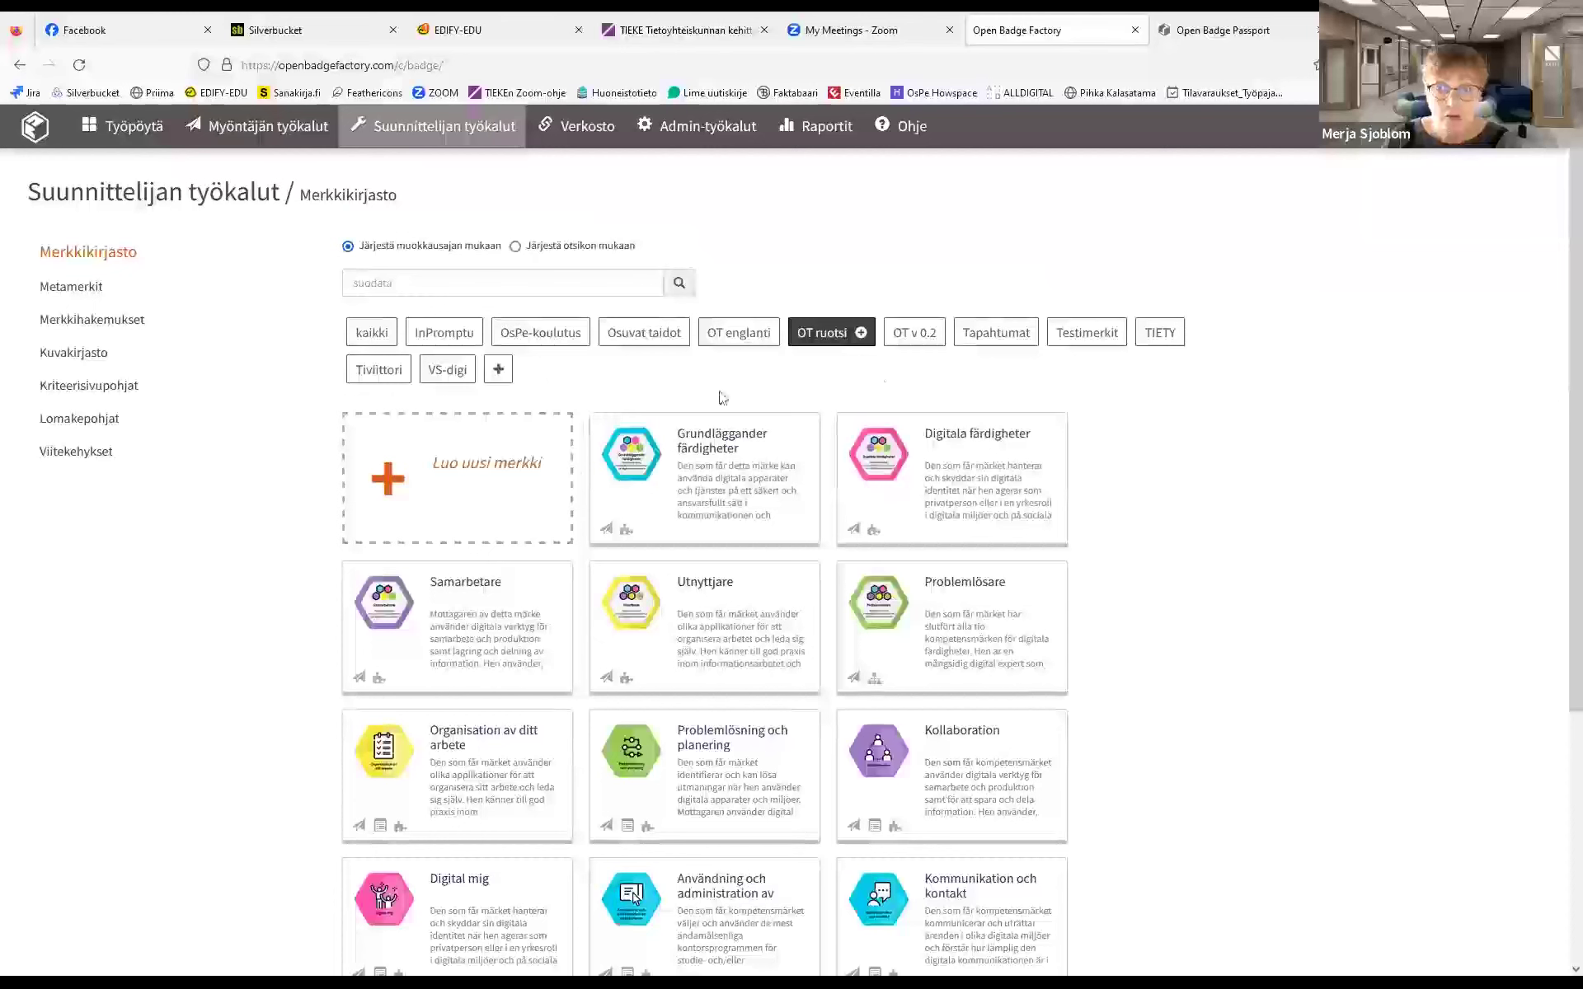
left_click(381, 372)
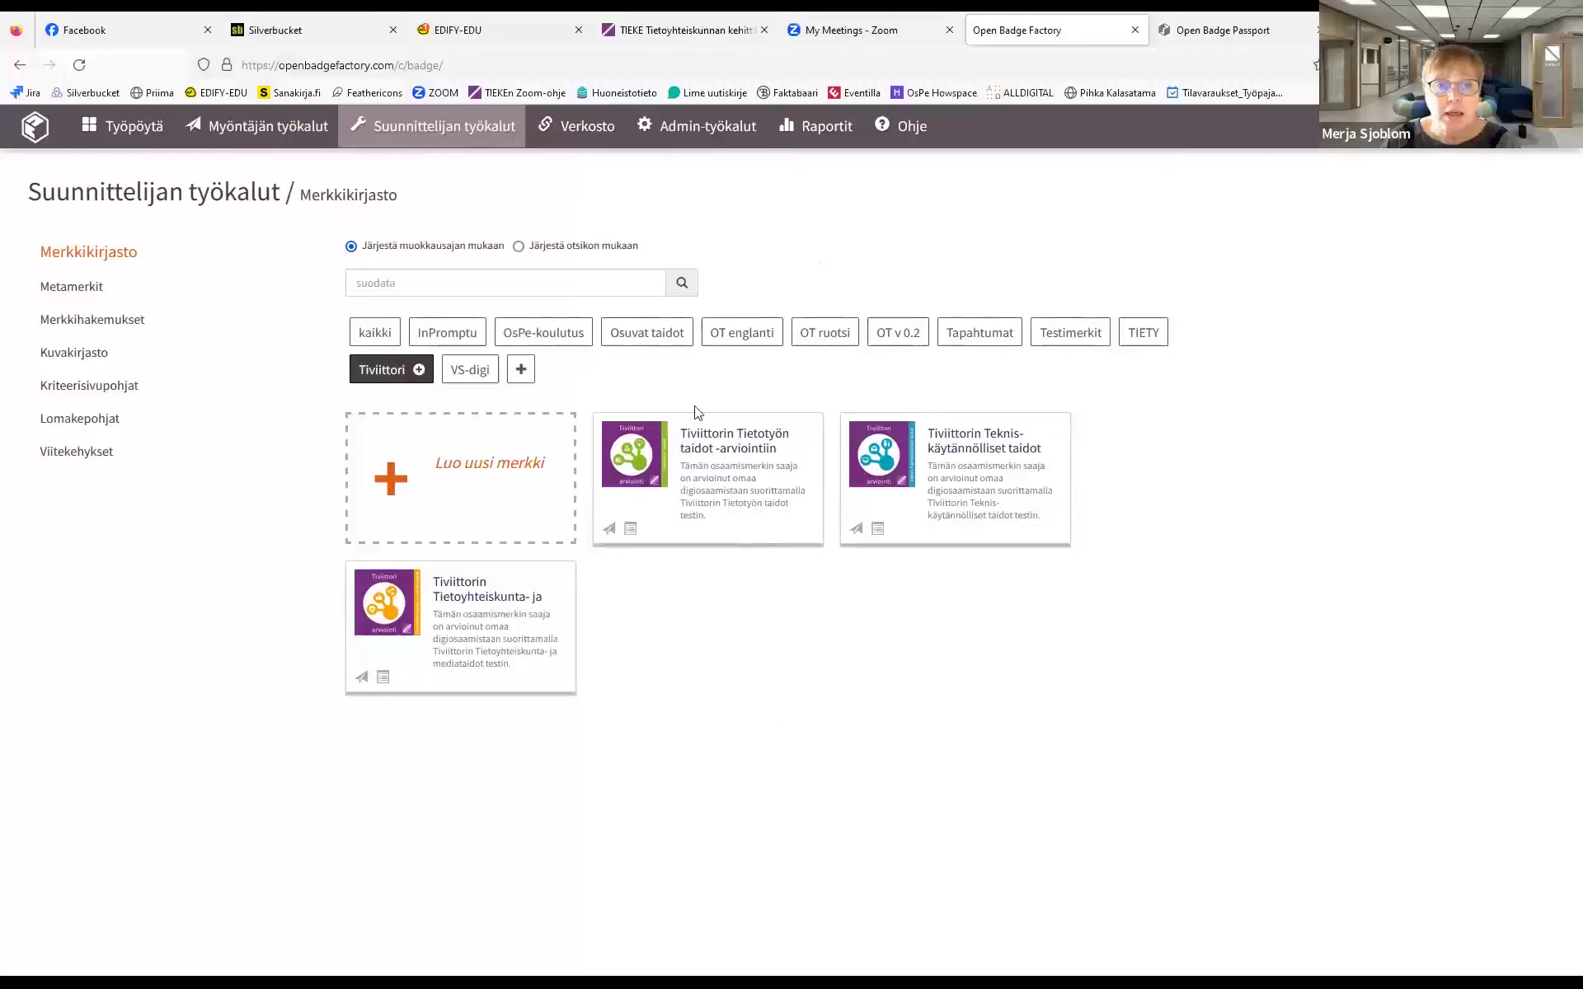
left_click(647, 334)
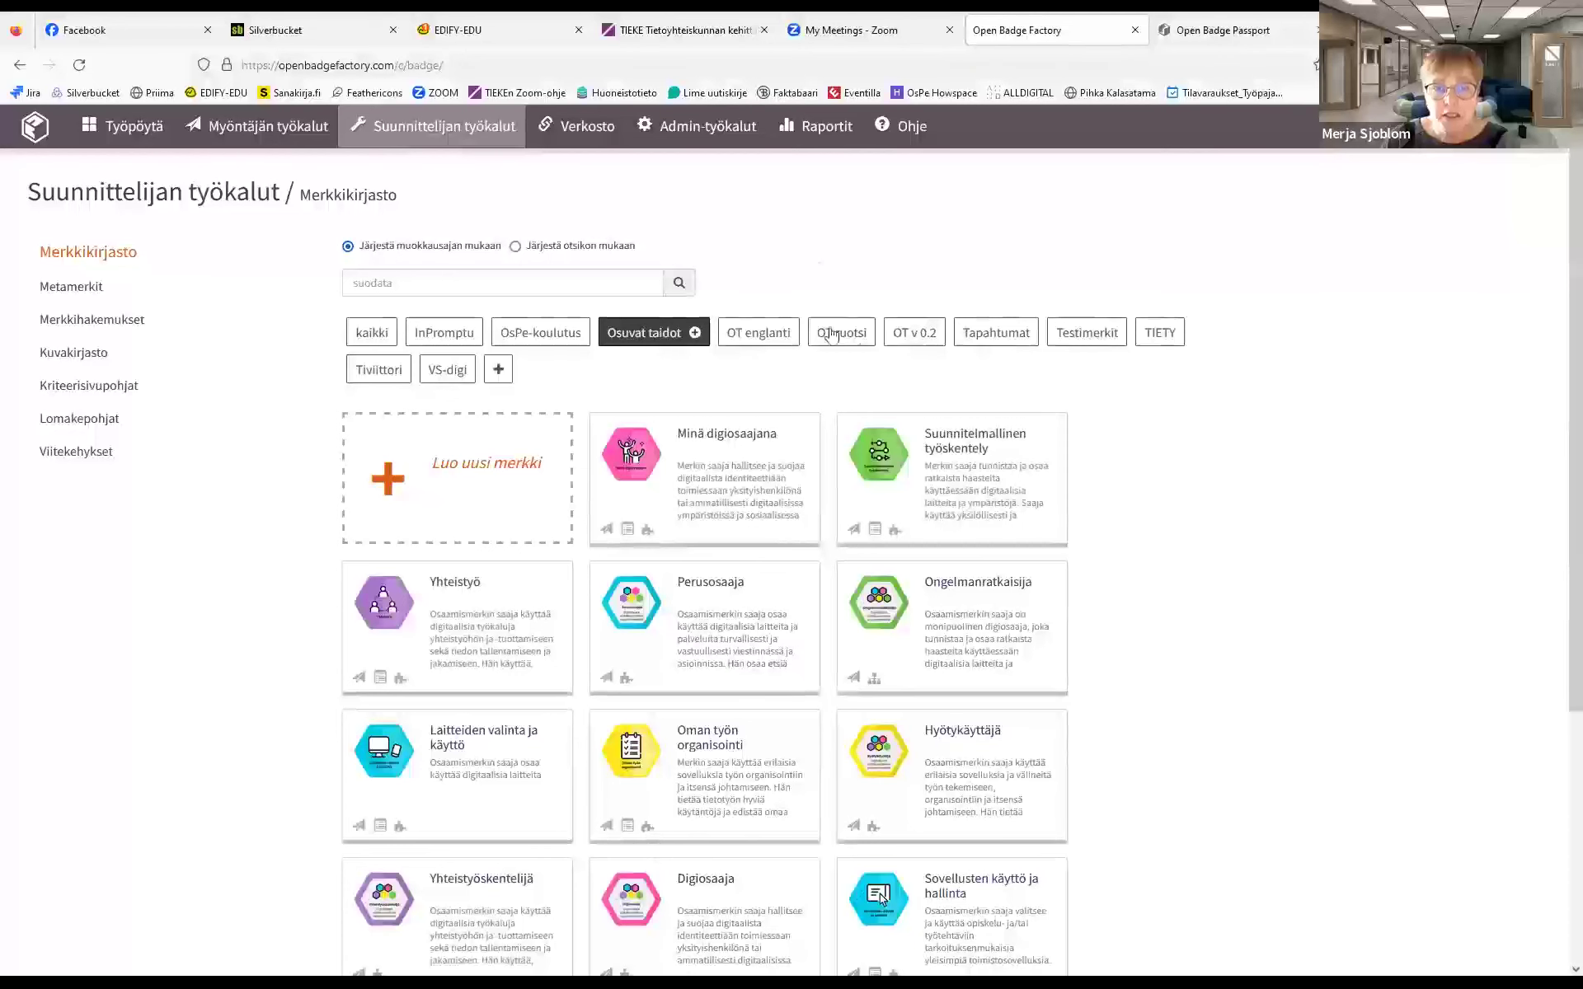
left_click(370, 335)
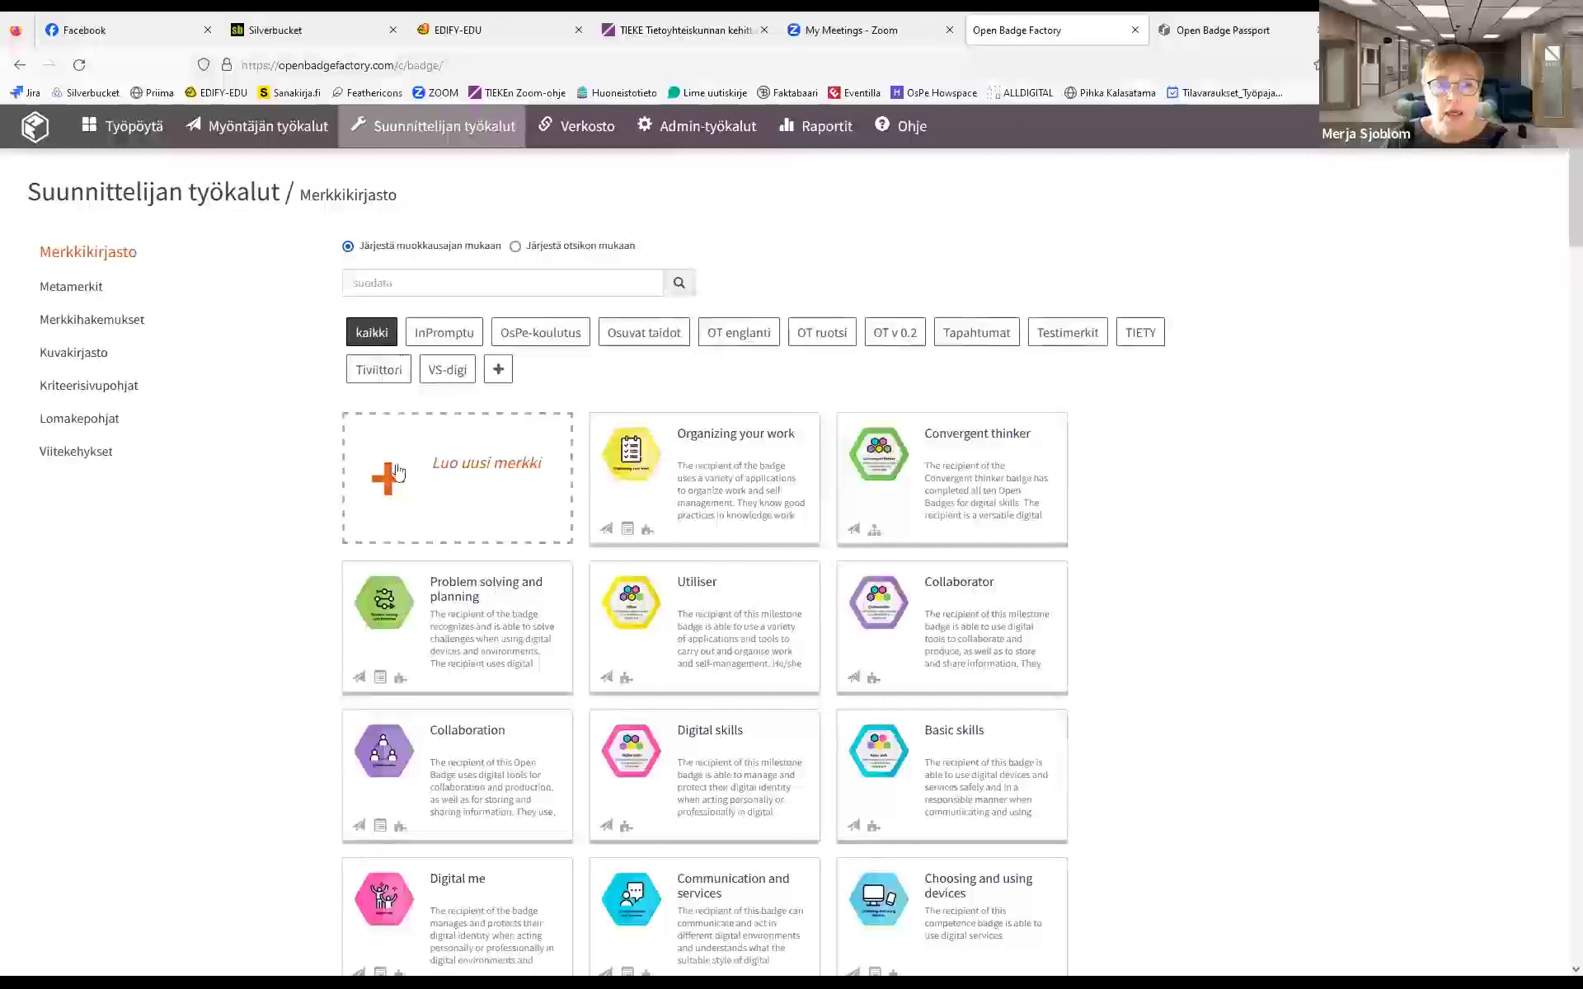
left_click(434, 476)
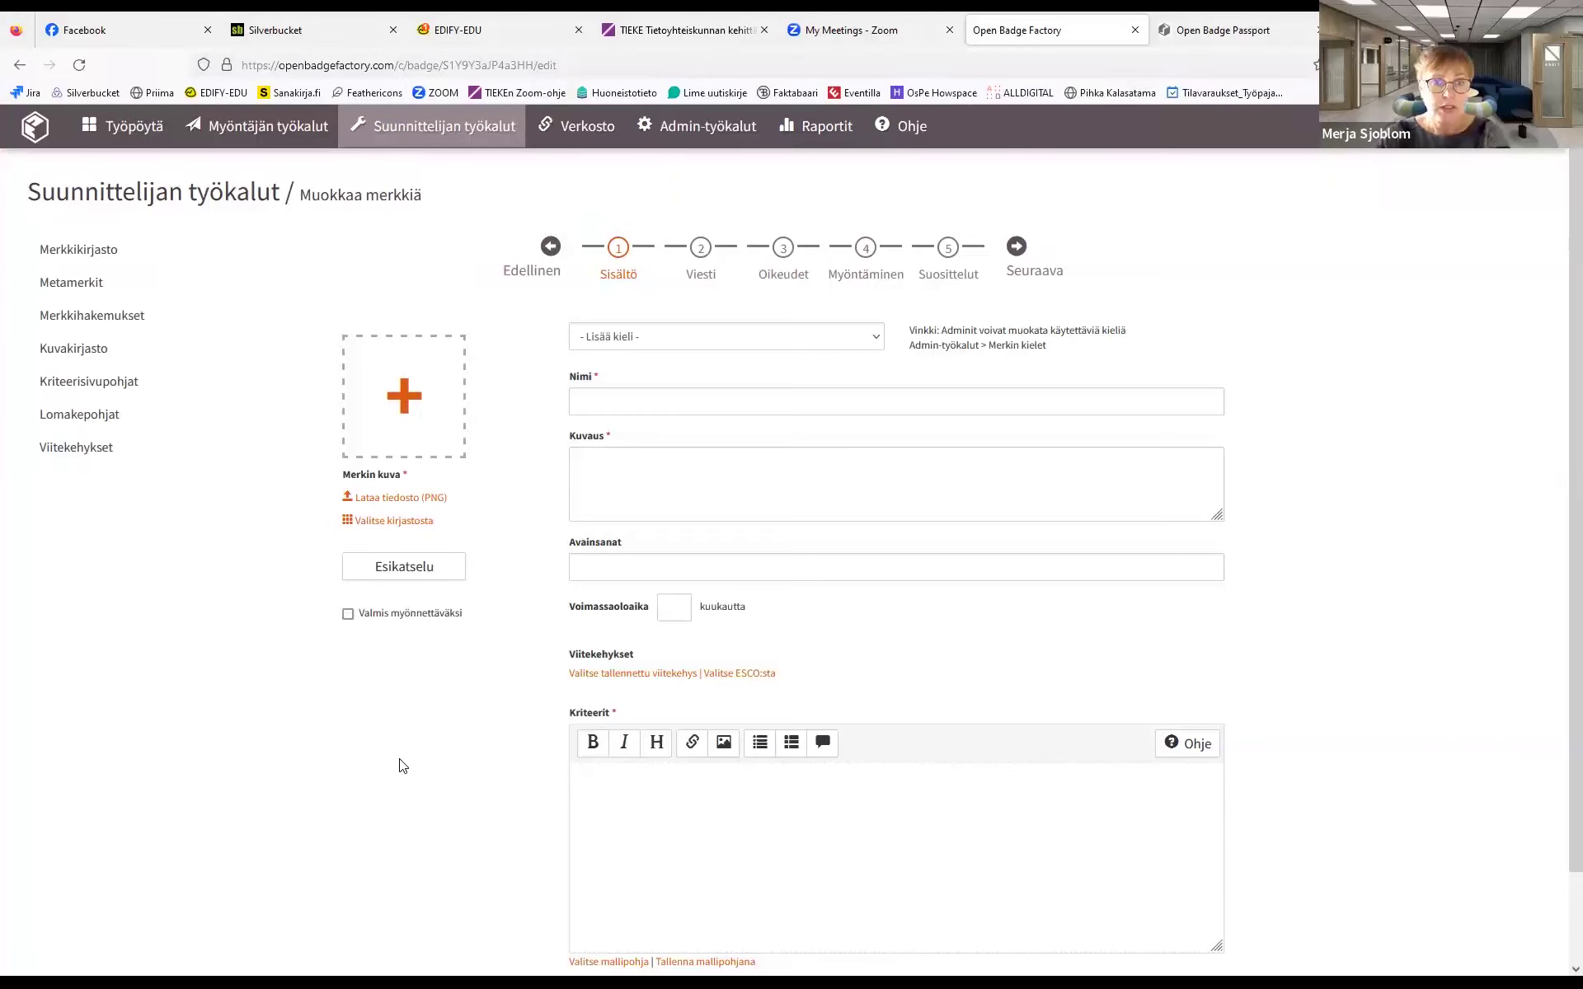
Visit the Nimi, Kuvaus and Kriteerit fields, then leave the unsaved form for Merkkikirjasto
left_click(592, 403)
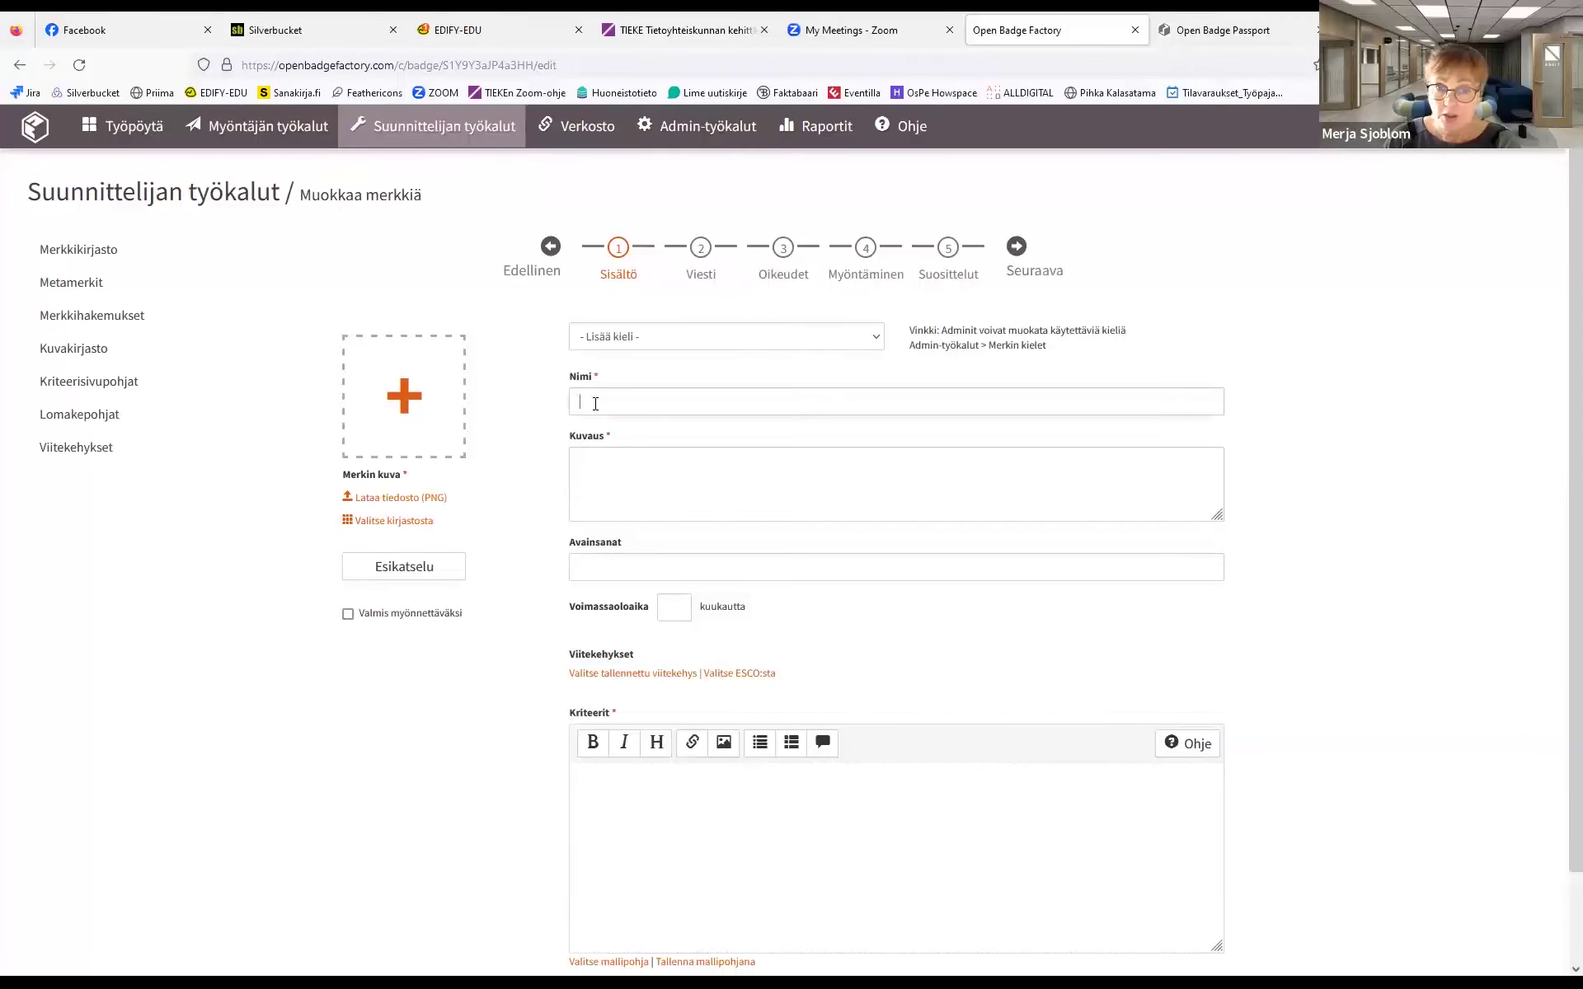
left_click(590, 455)
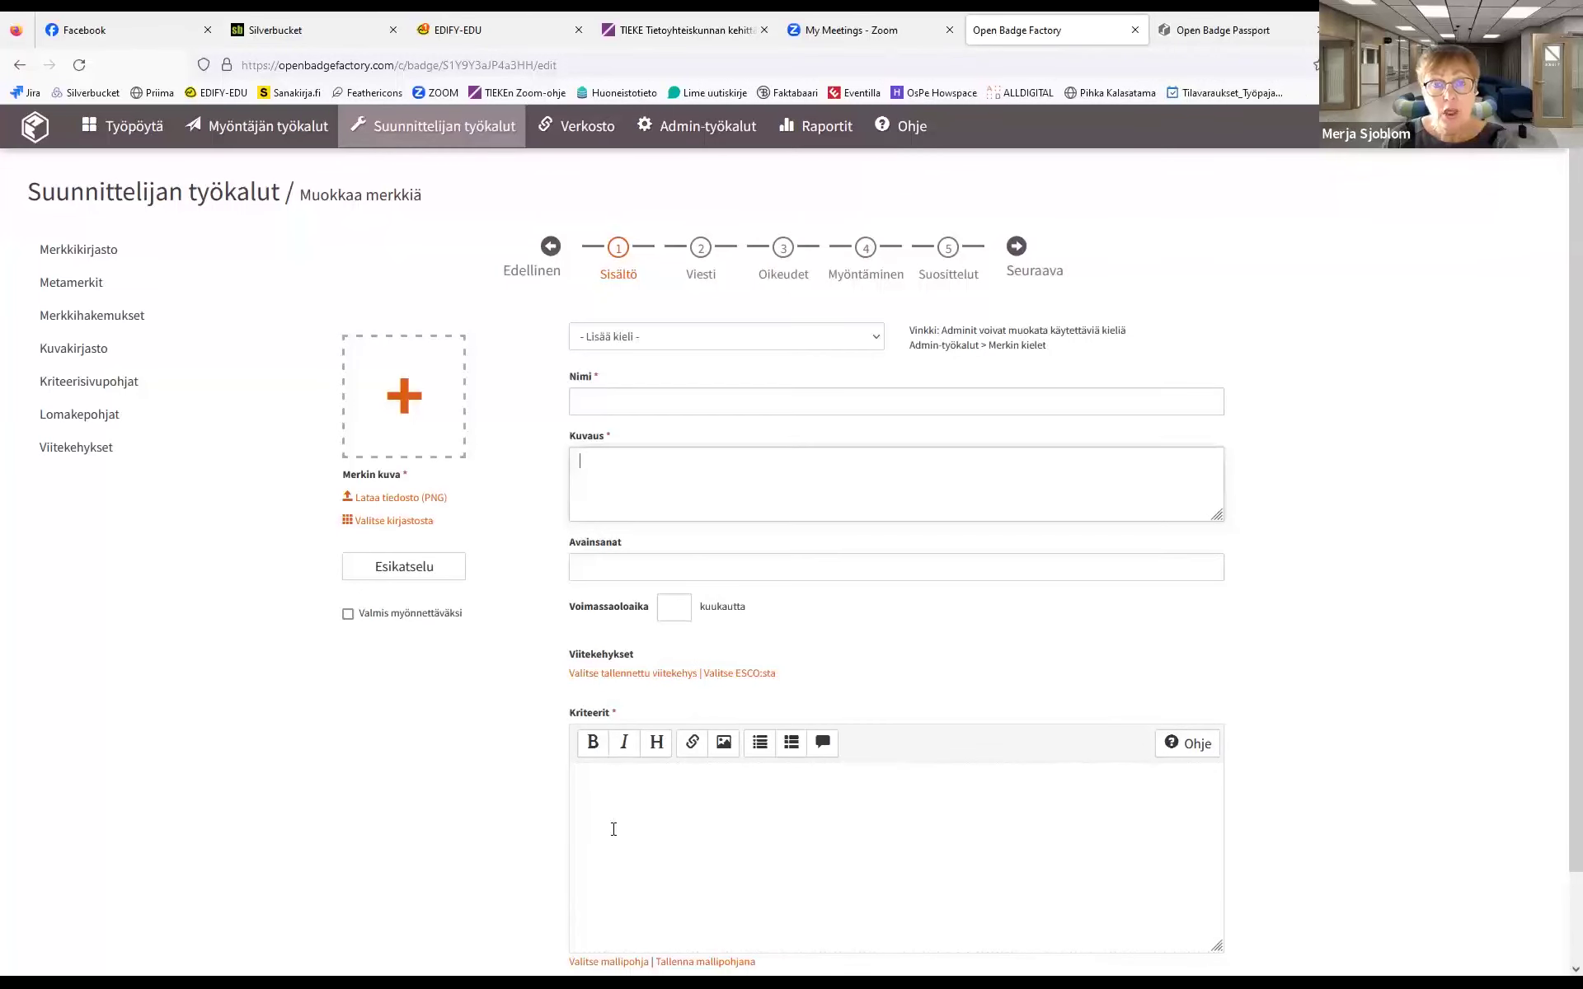
left_click(600, 790)
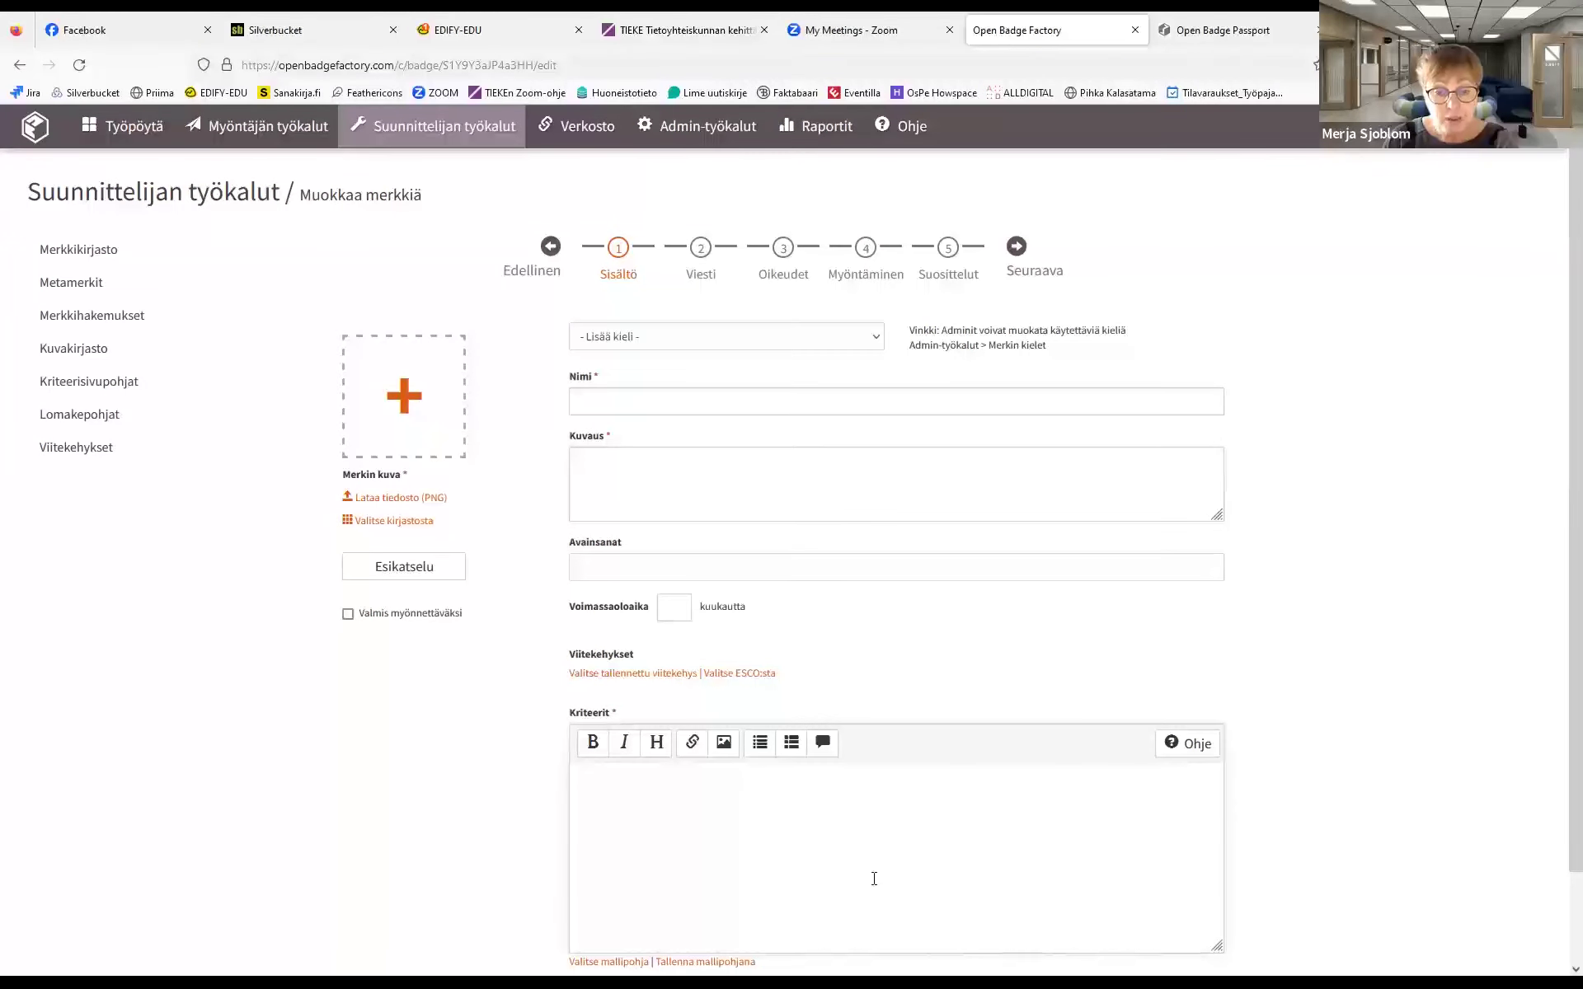
scroll(1555, 741, "down", 2)
scroll(1561, 626, "up", 2)
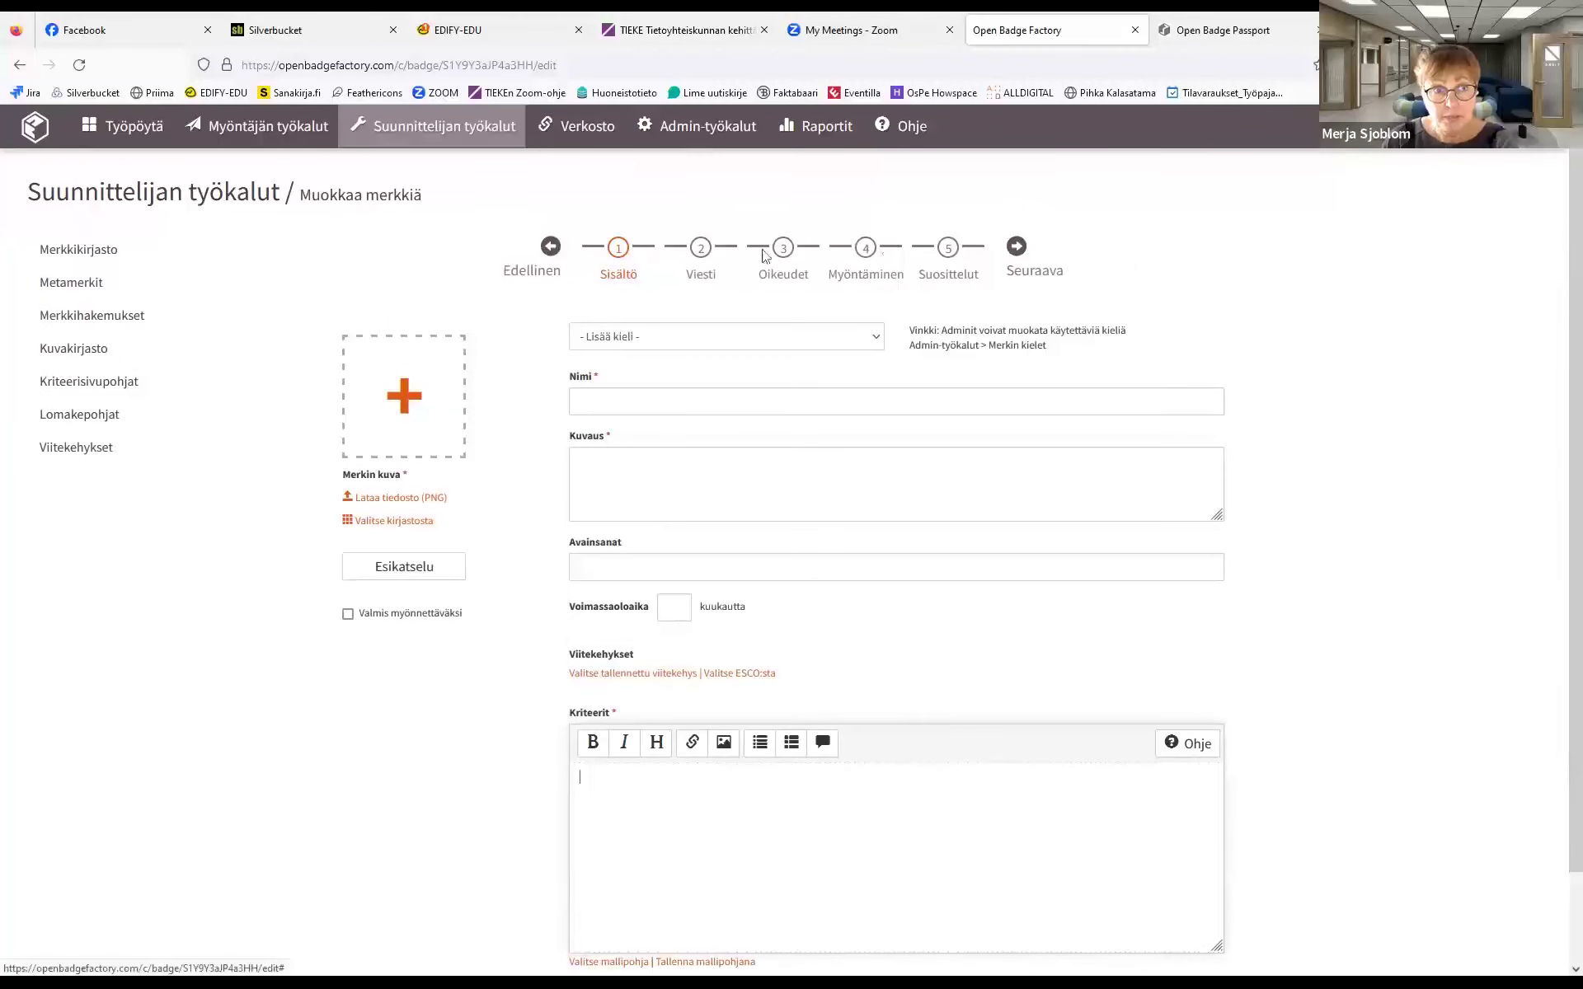
left_click(96, 249)
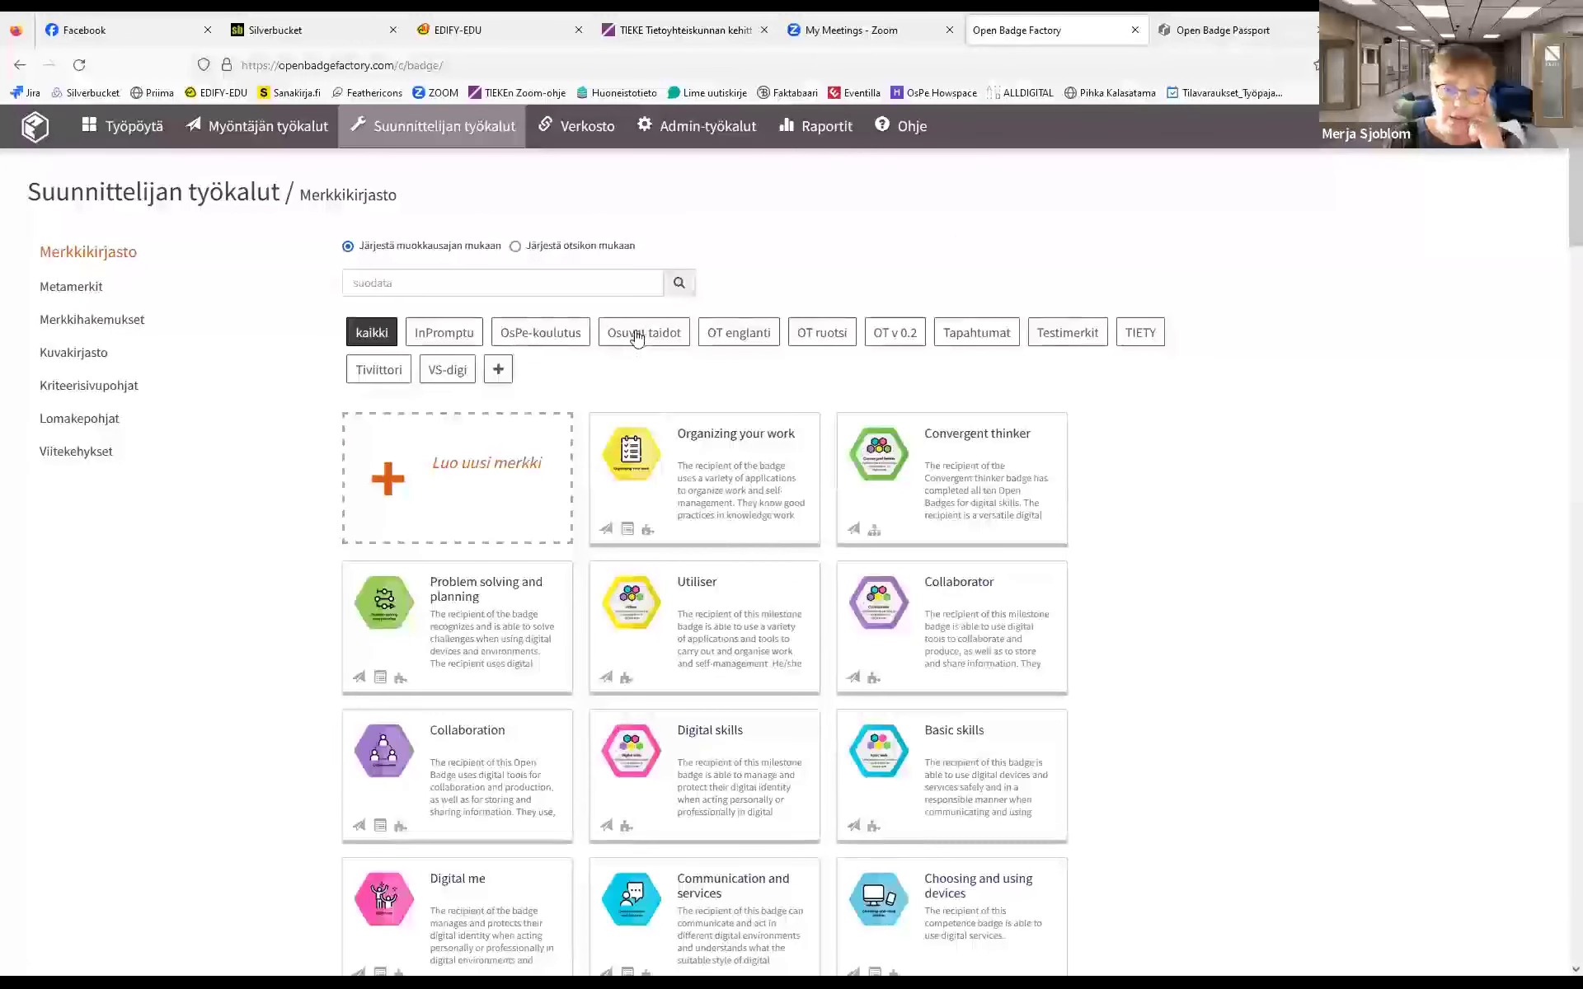
Filter the library to Osuvat taidot and open the Minä digiosaajana badge for editing
left_click(637, 339)
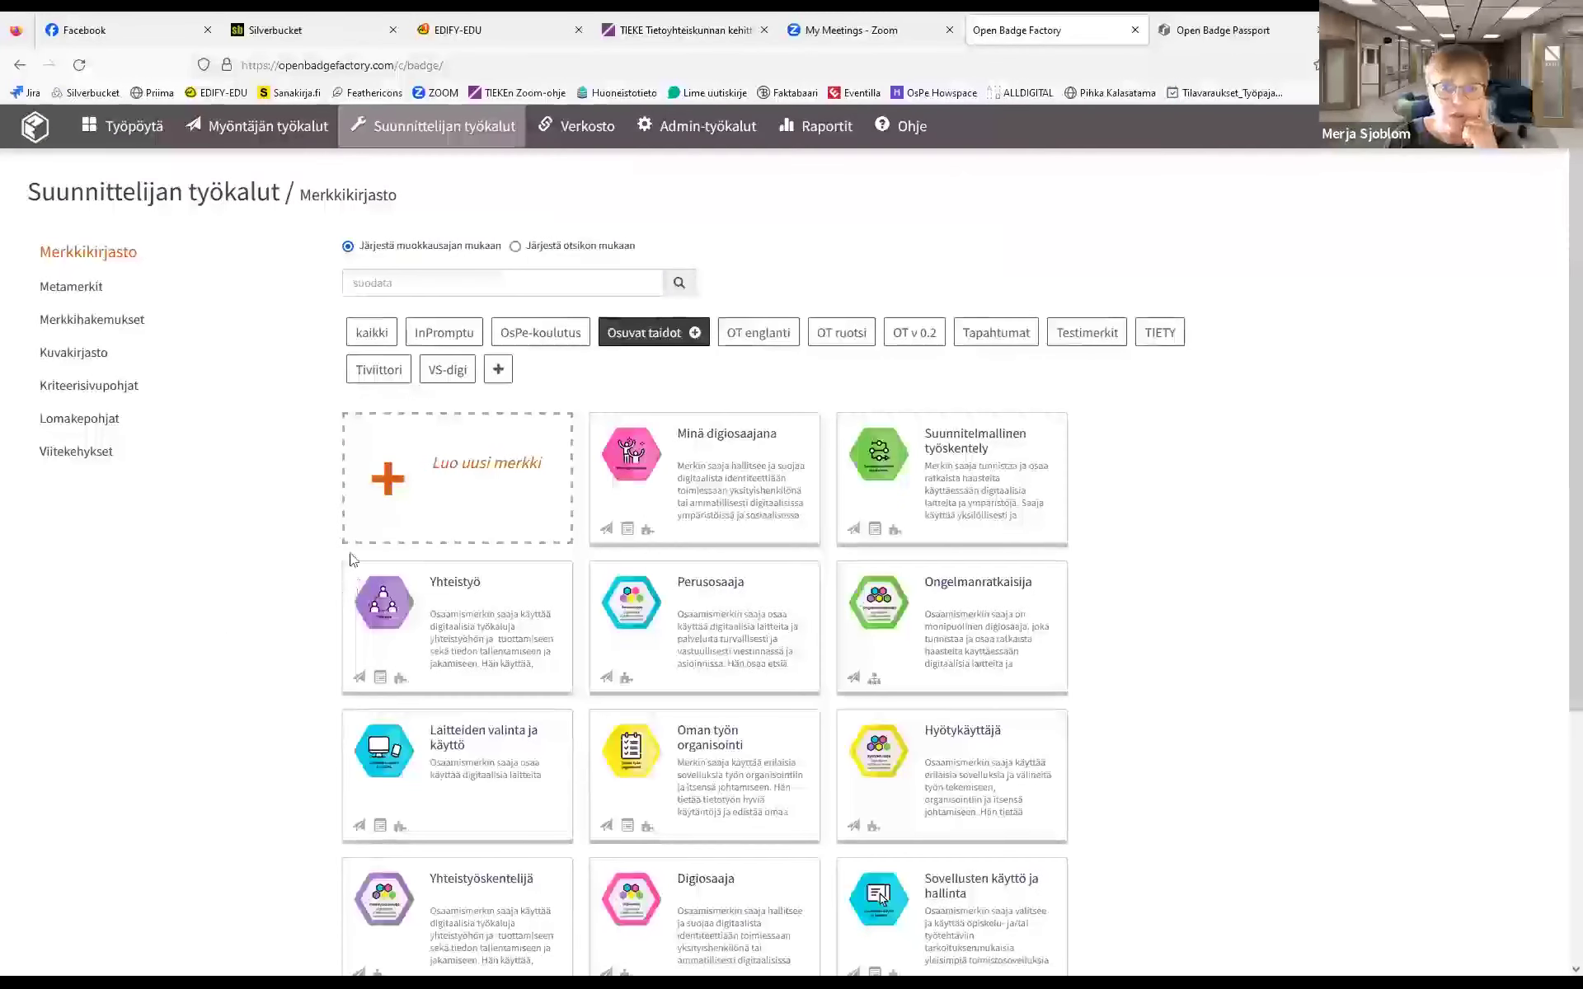
left_click(725, 440)
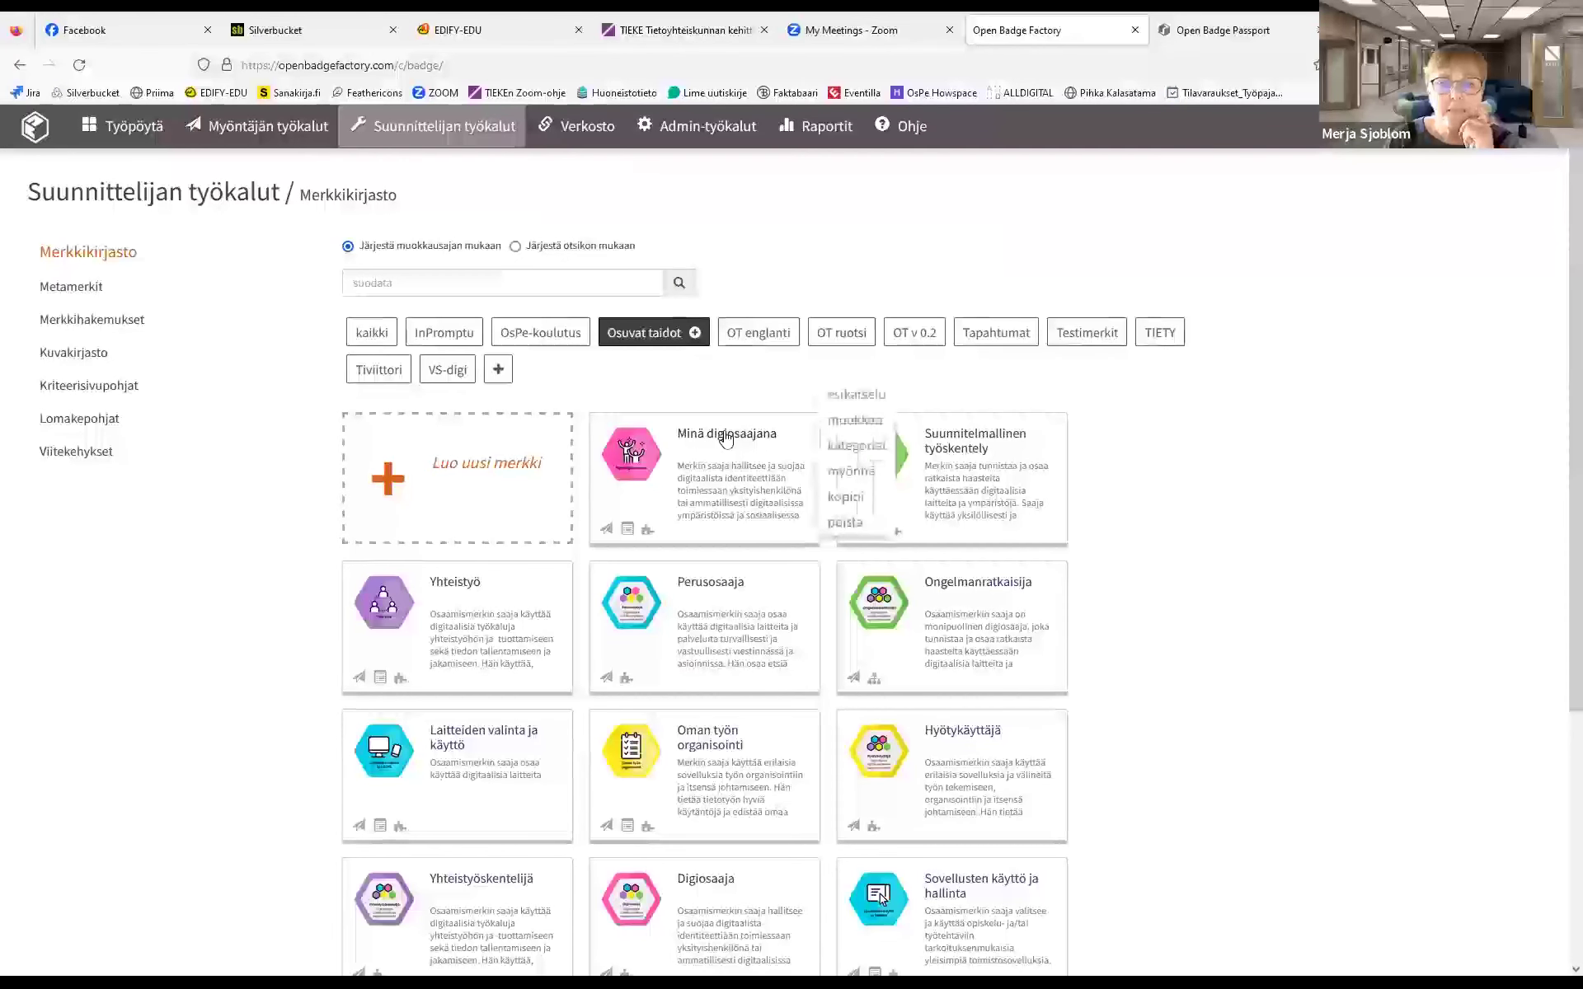
left_click(848, 422)
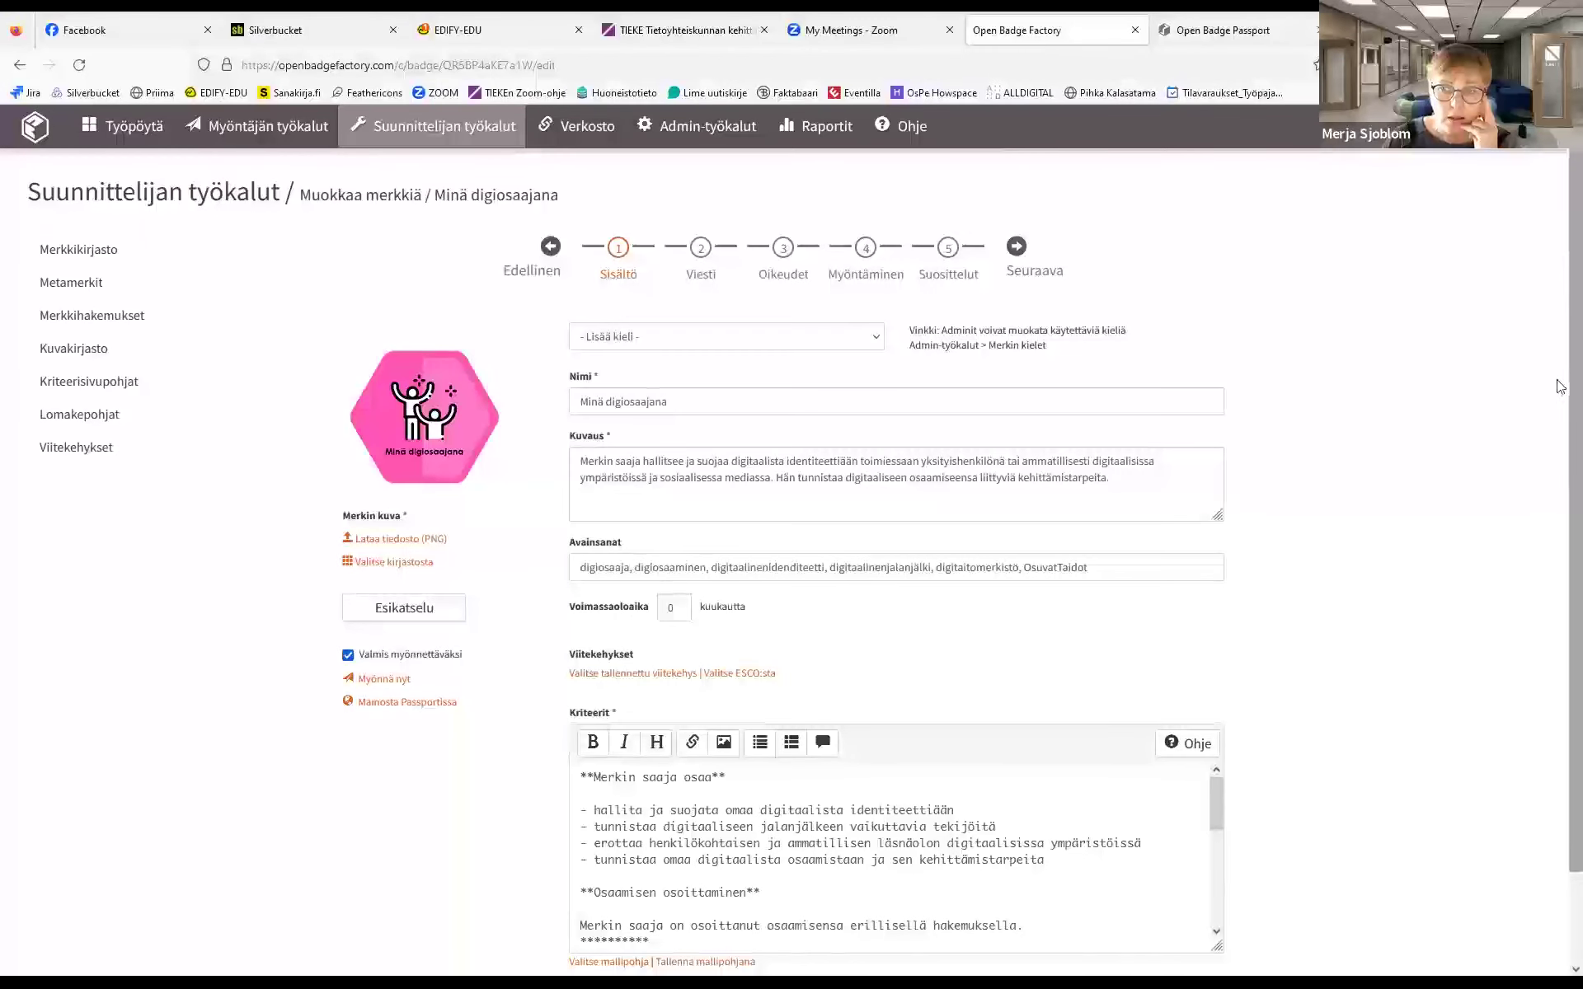
Review the Minä digiosaajana criteria text, then move to the Viesti message step
scroll(1558, 461, "down", 2)
left_click_drag(1213, 711, 1222, 681)
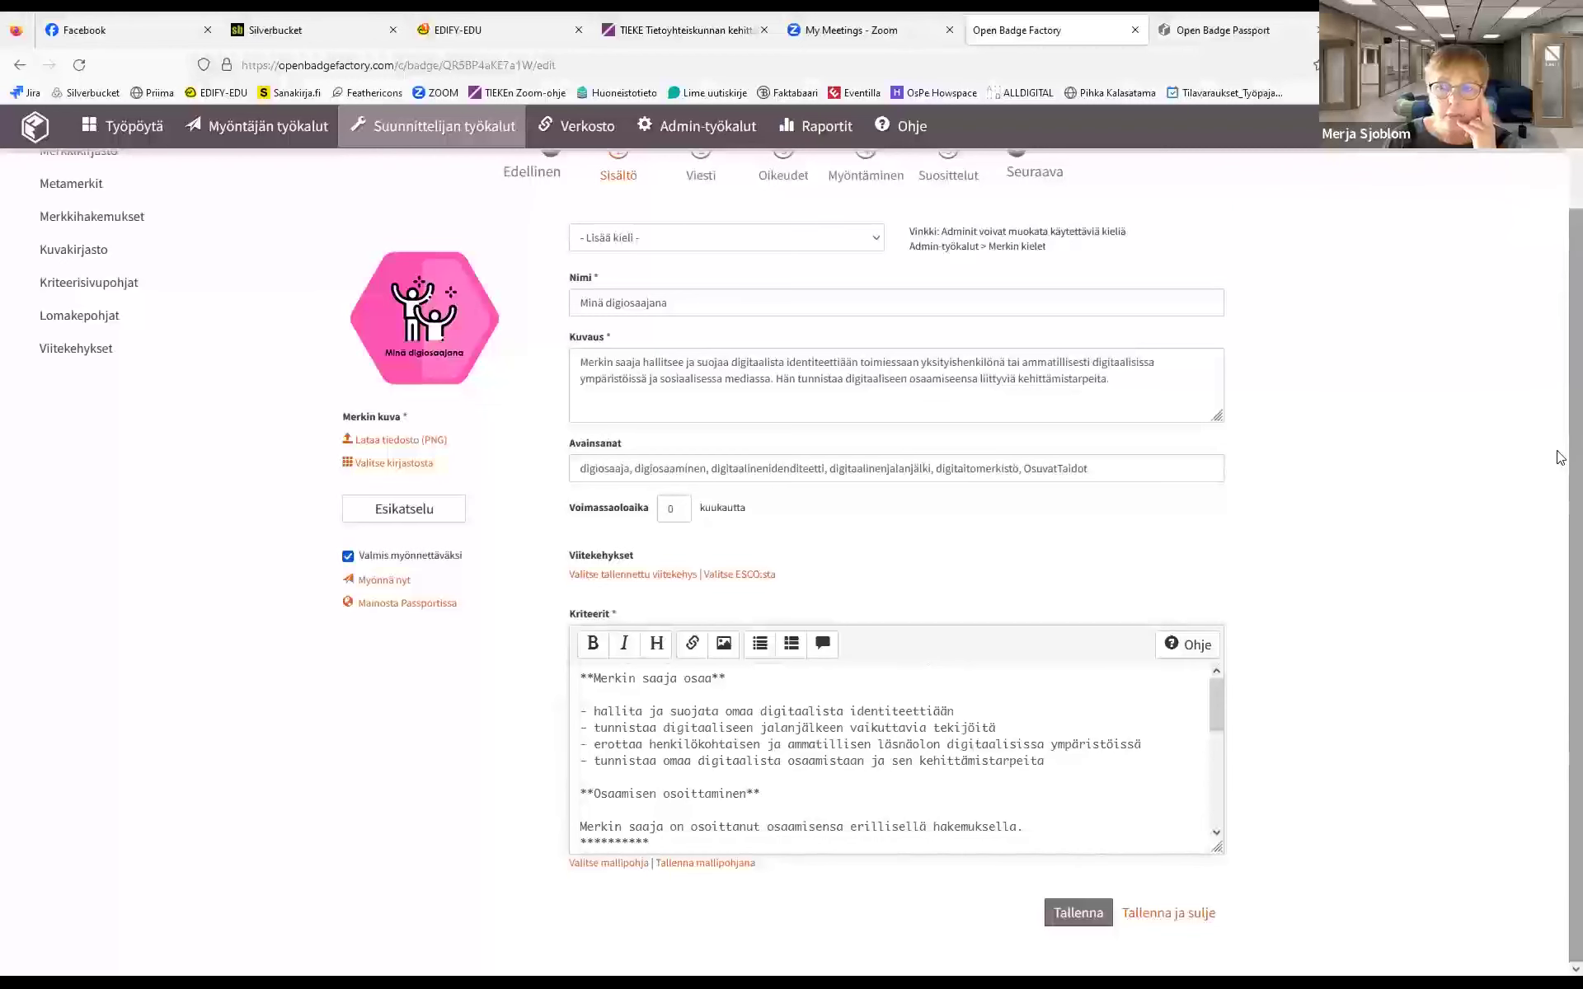
scroll(1558, 428, "up", 2)
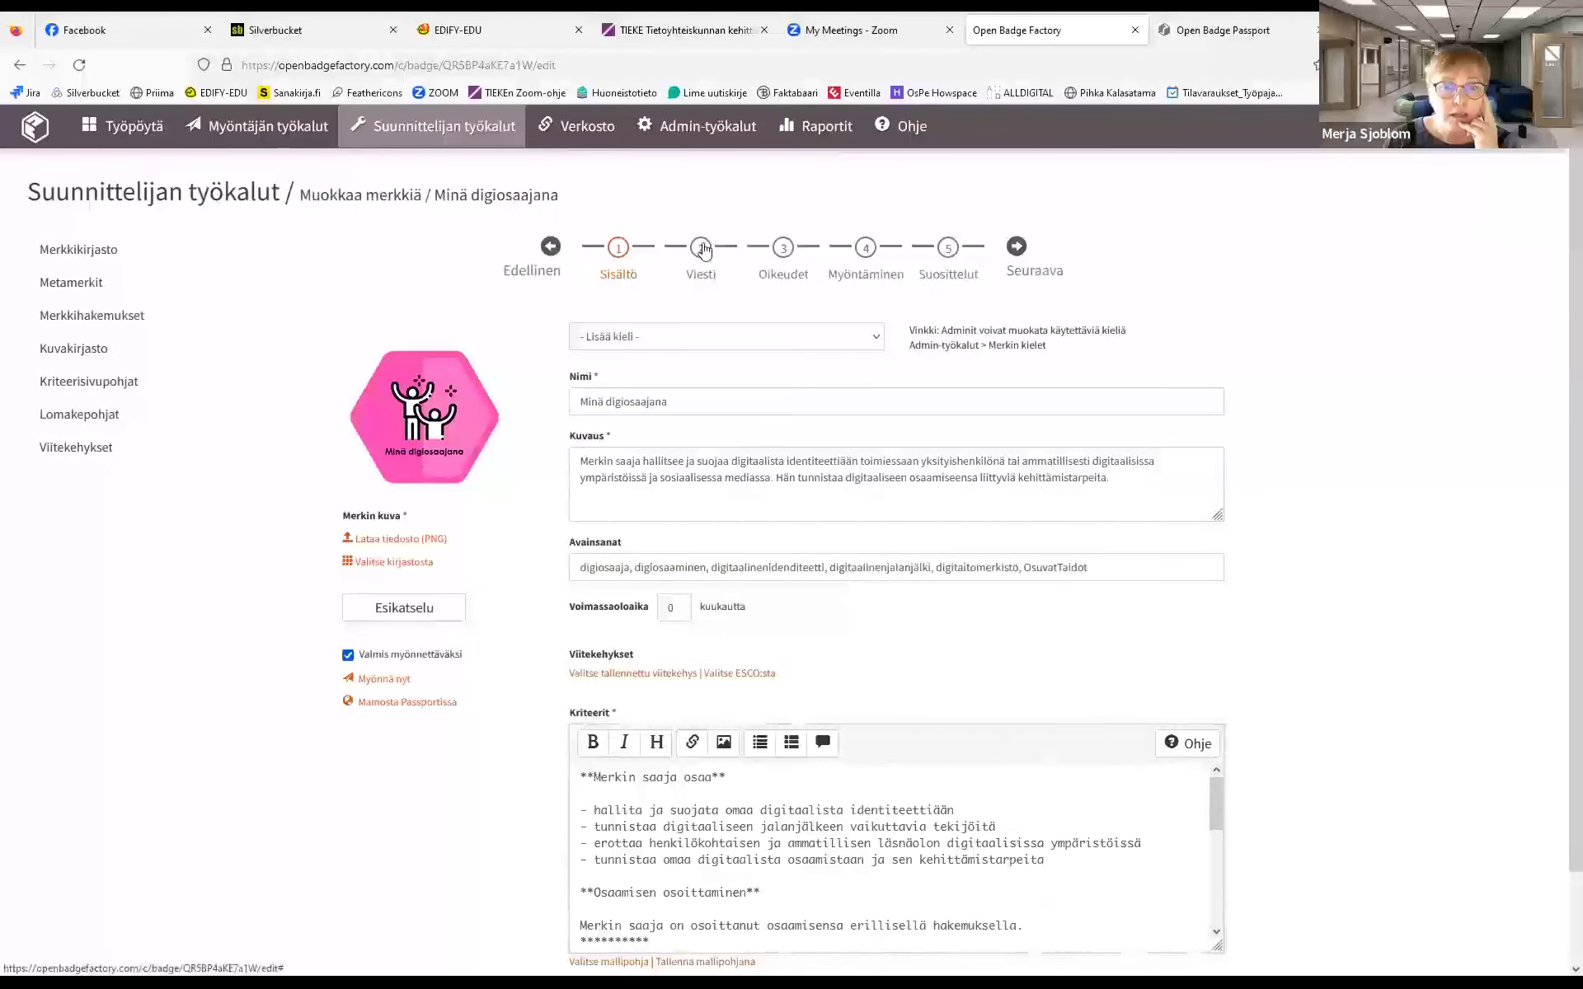
left_click(702, 247)
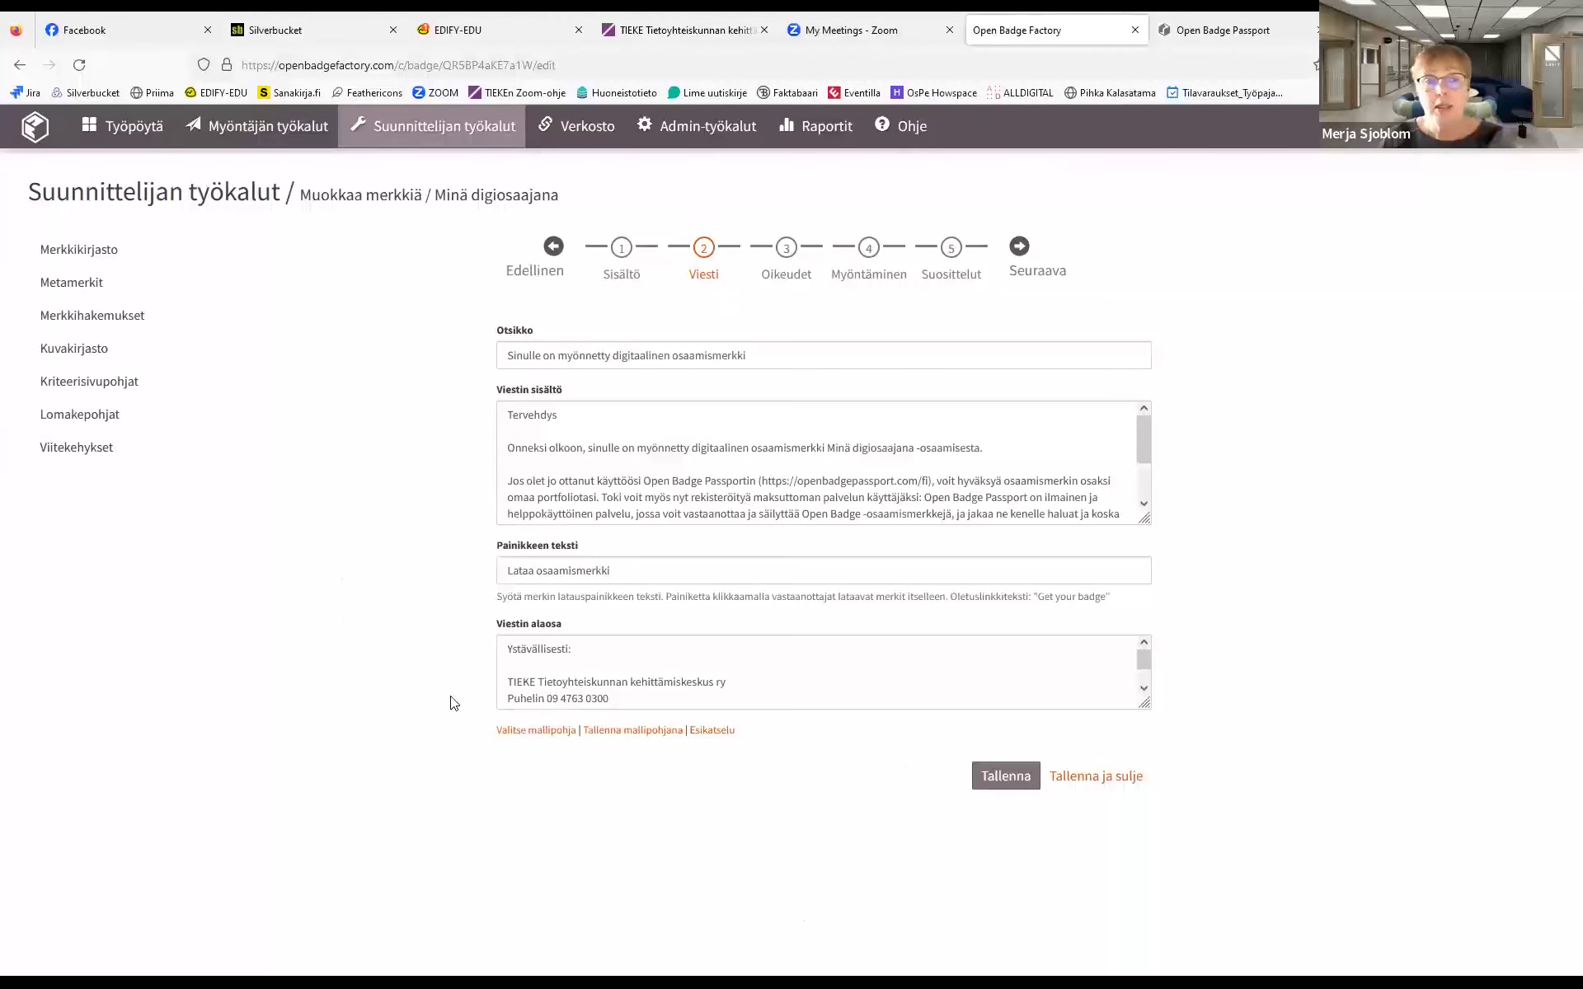
Browse the Oikeudet, Myöntäminen and Suosittelut steps, then return to the badge library
left_click(786, 249)
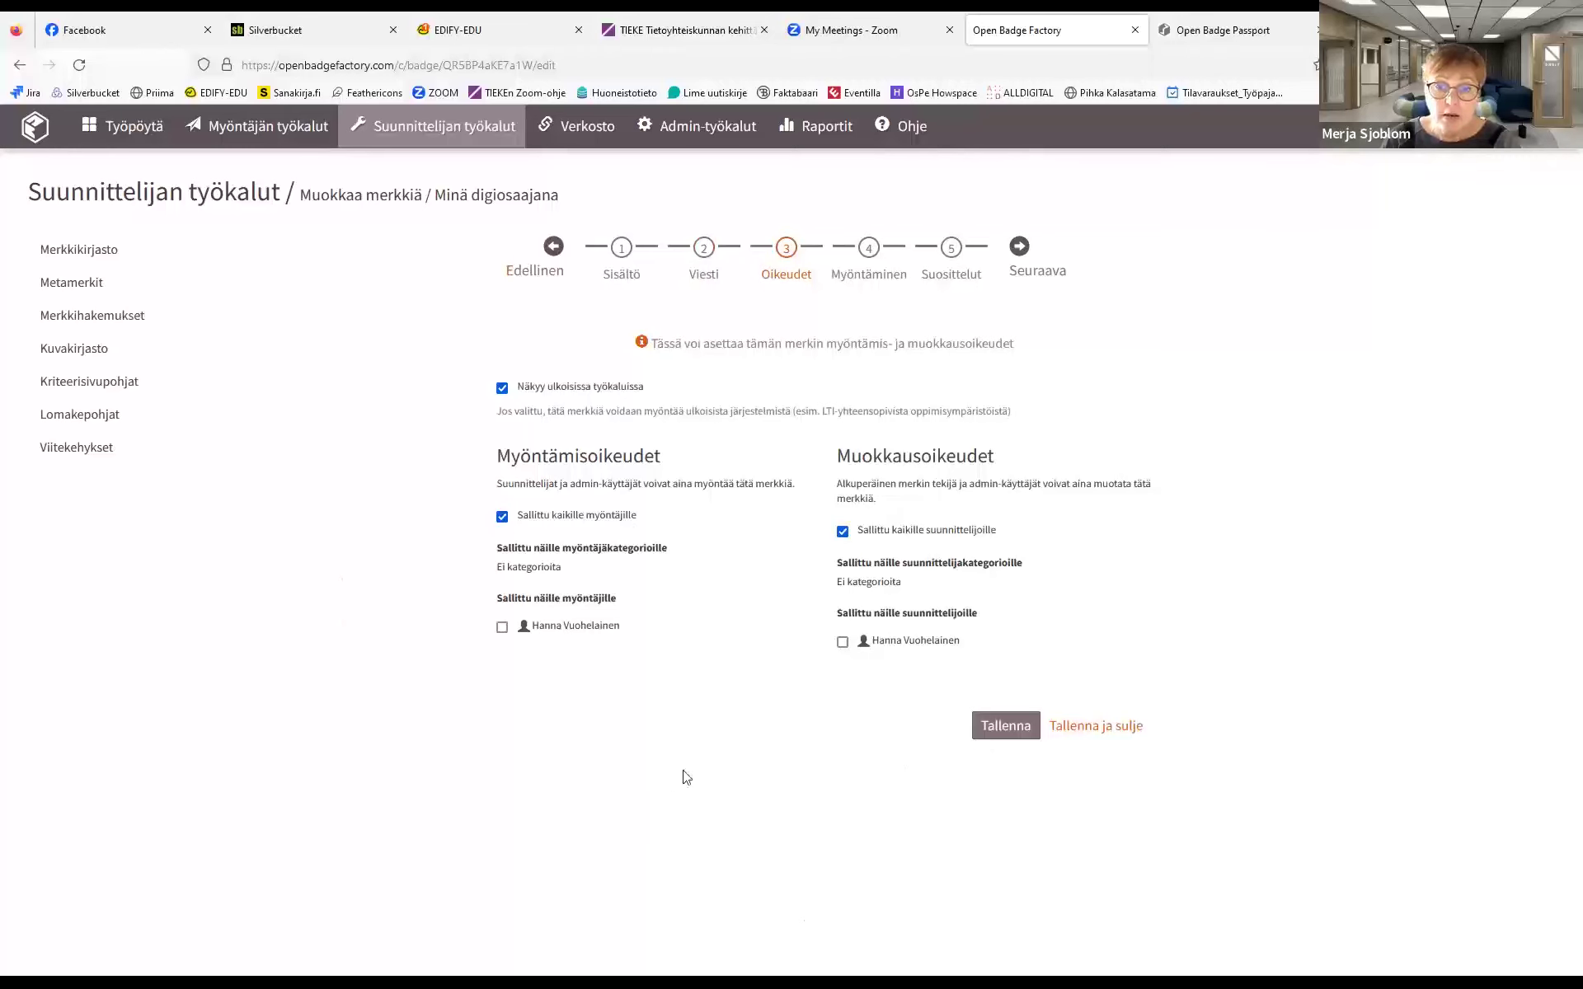
left_click(870, 248)
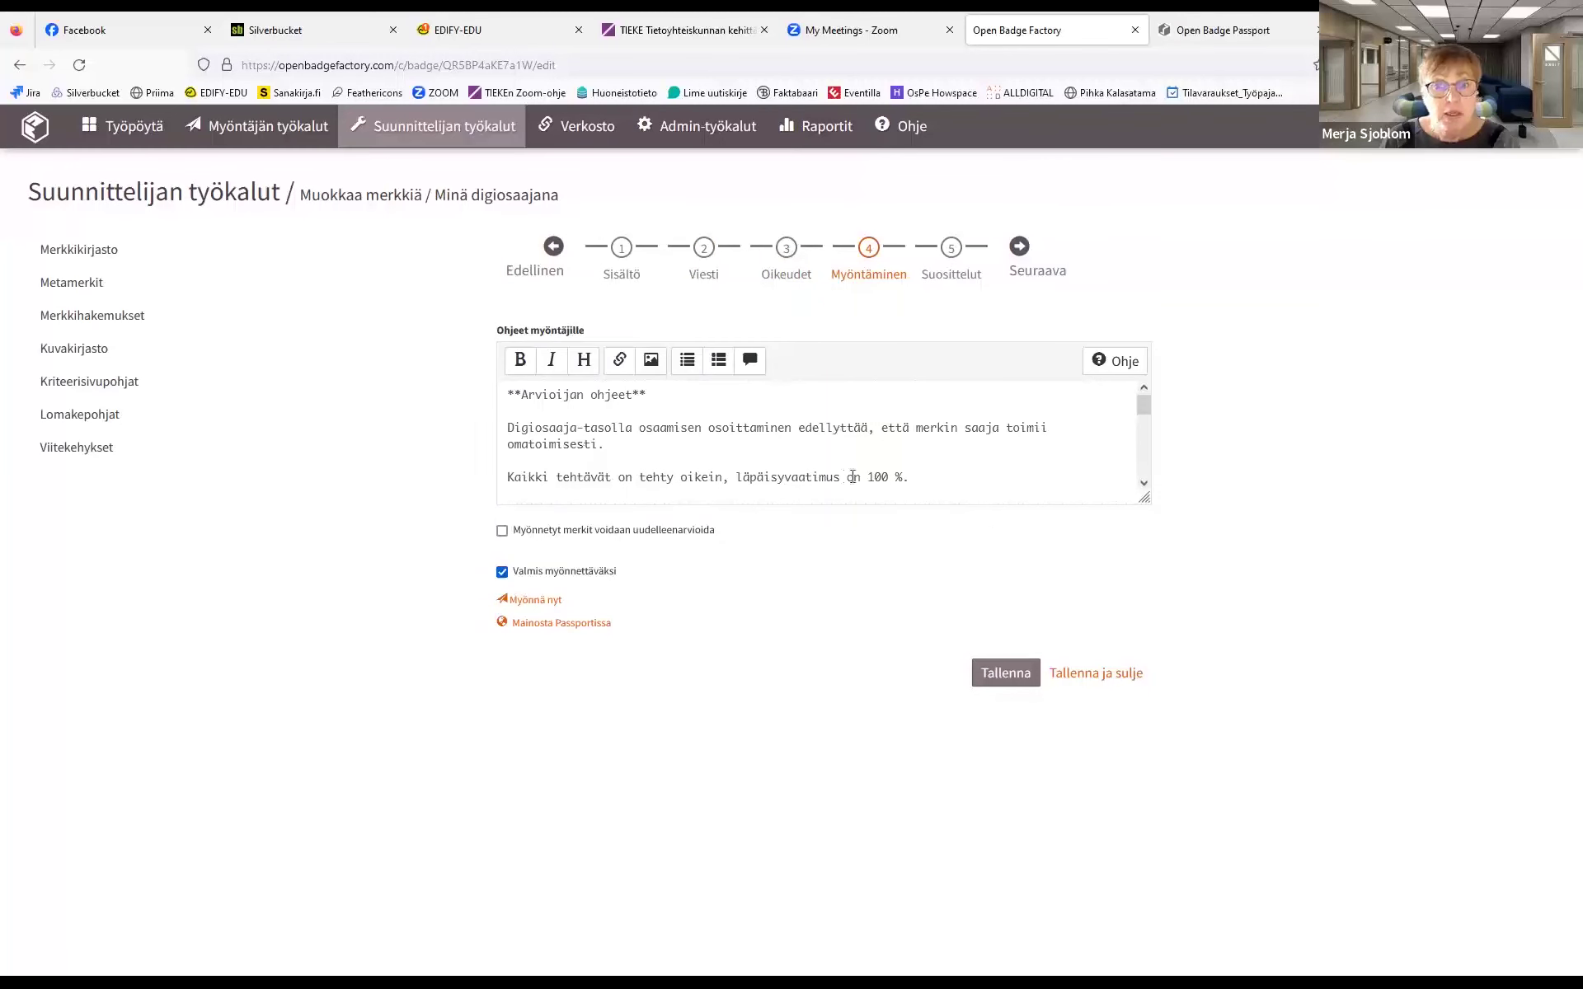
left_click_drag(1143, 402, 1144, 394)
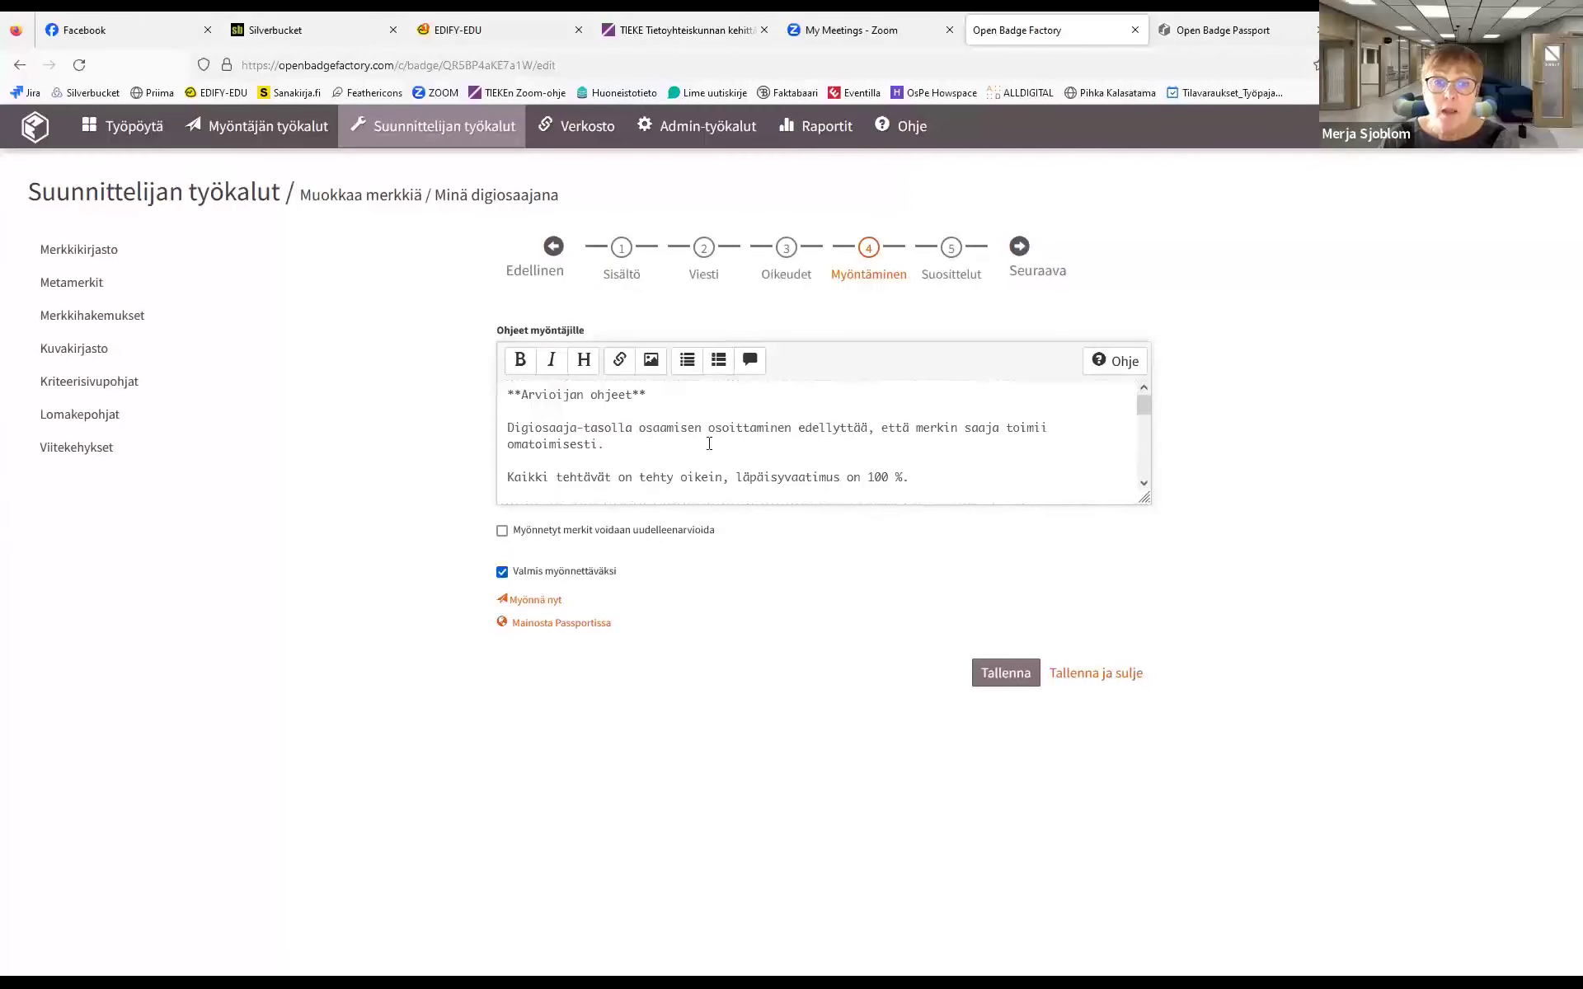
left_click(948, 251)
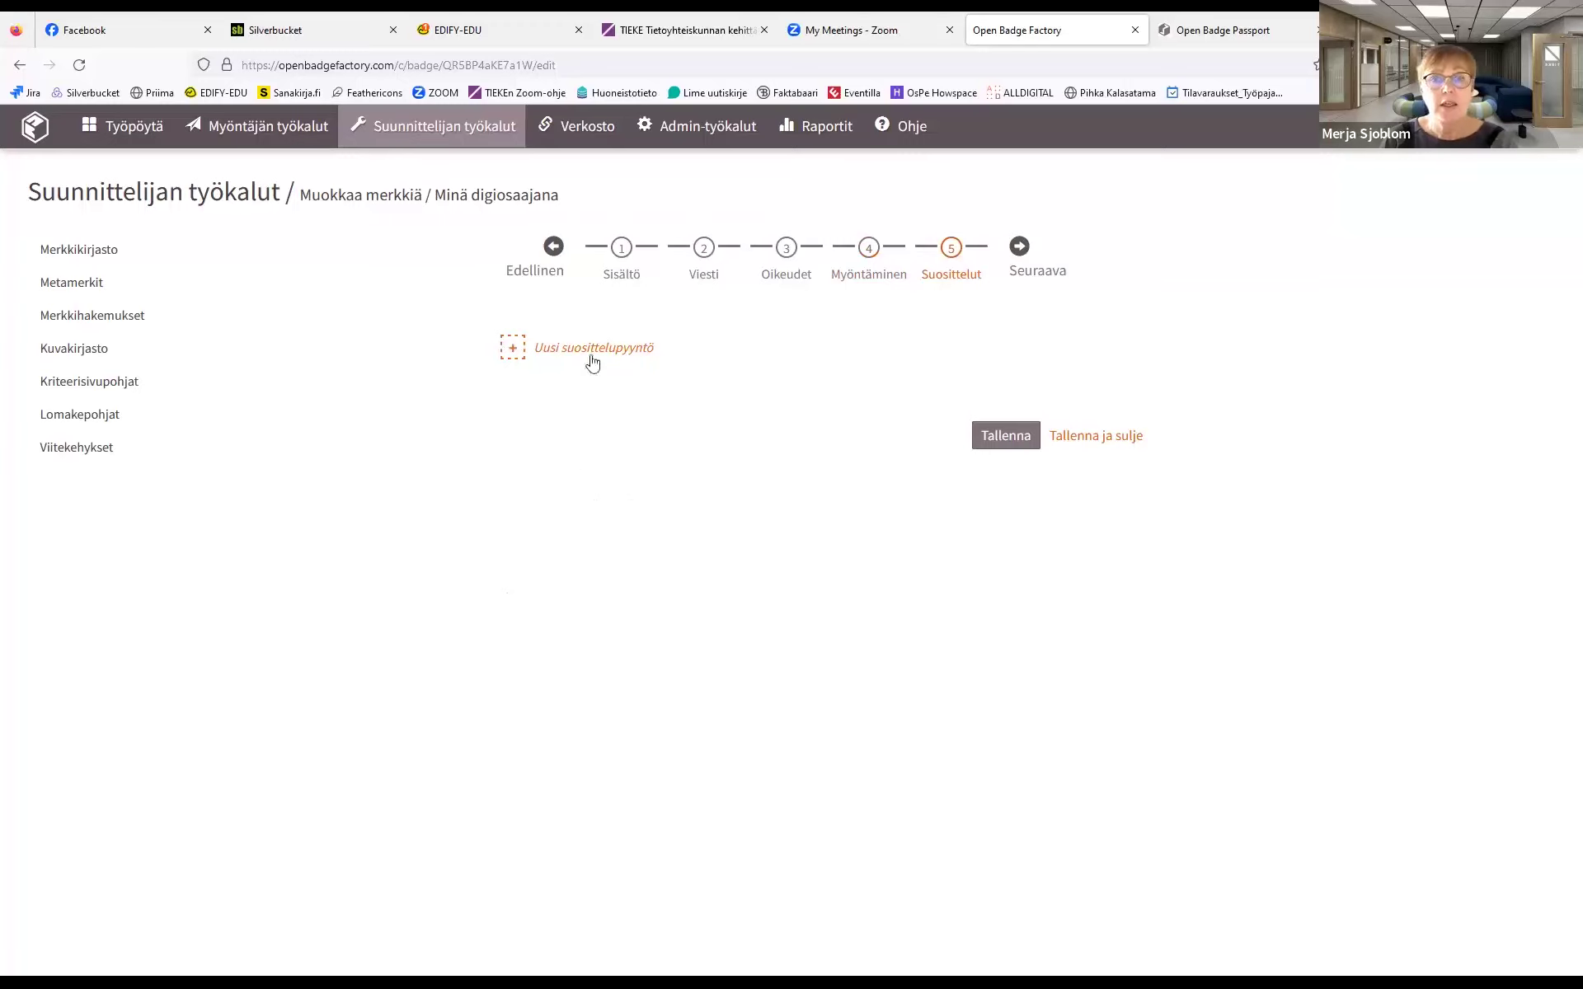
left_click(105, 250)
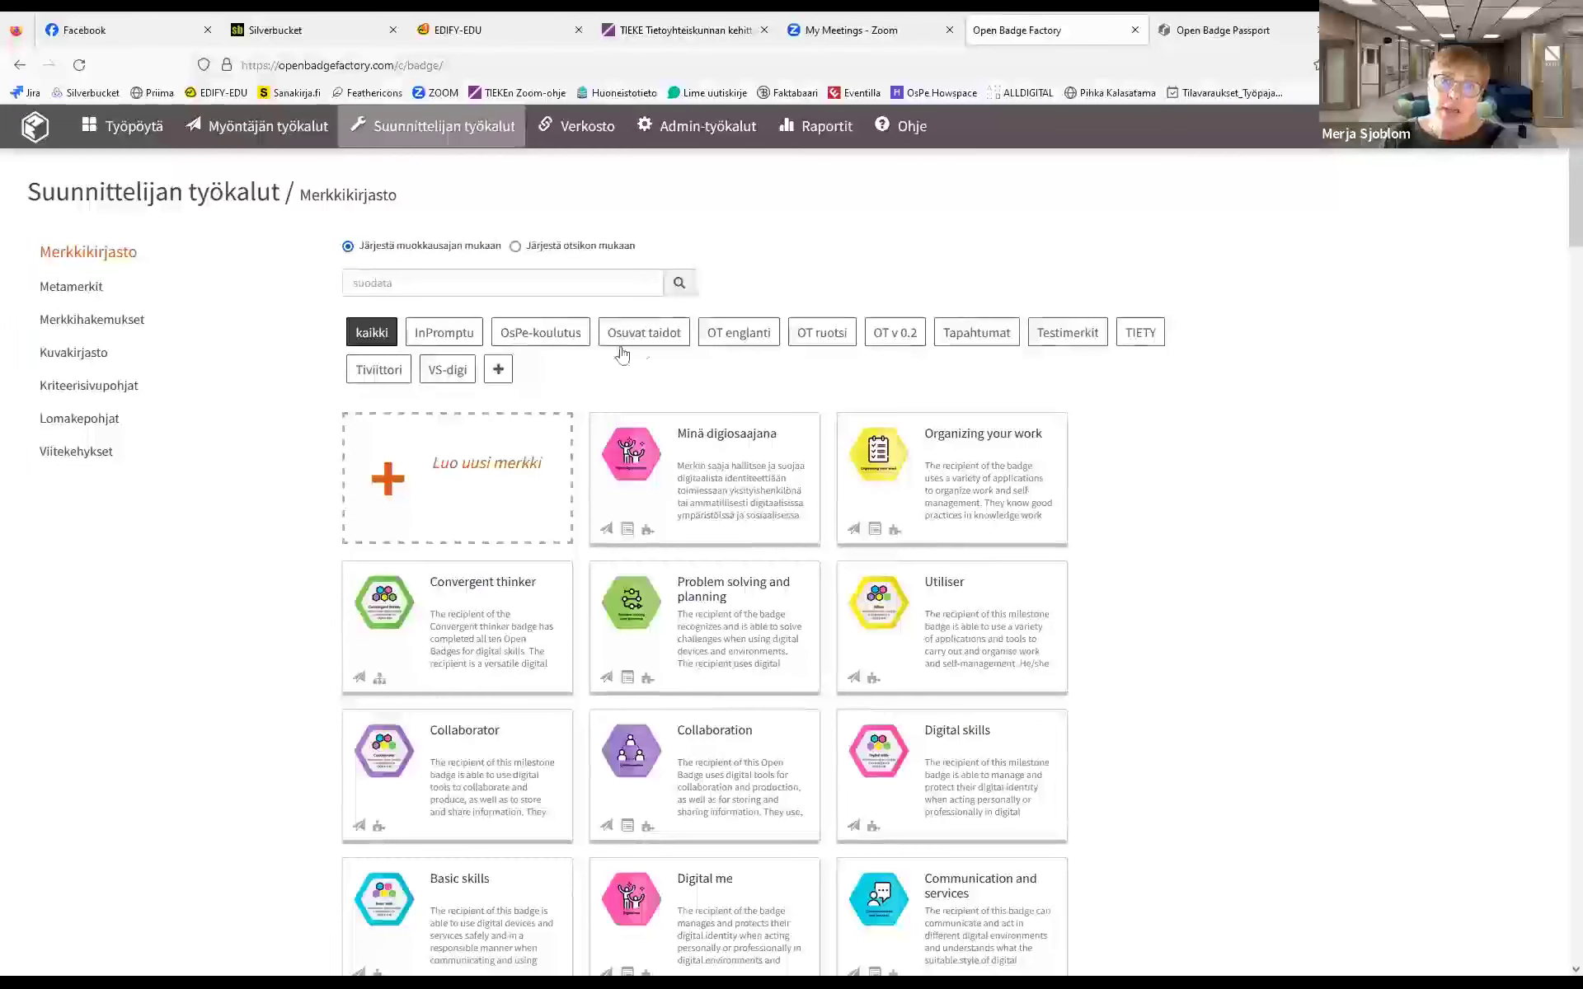
Filter the badge library by Osuvat taidot, then switch to the Metamerkit metabadge list
left_click(650, 336)
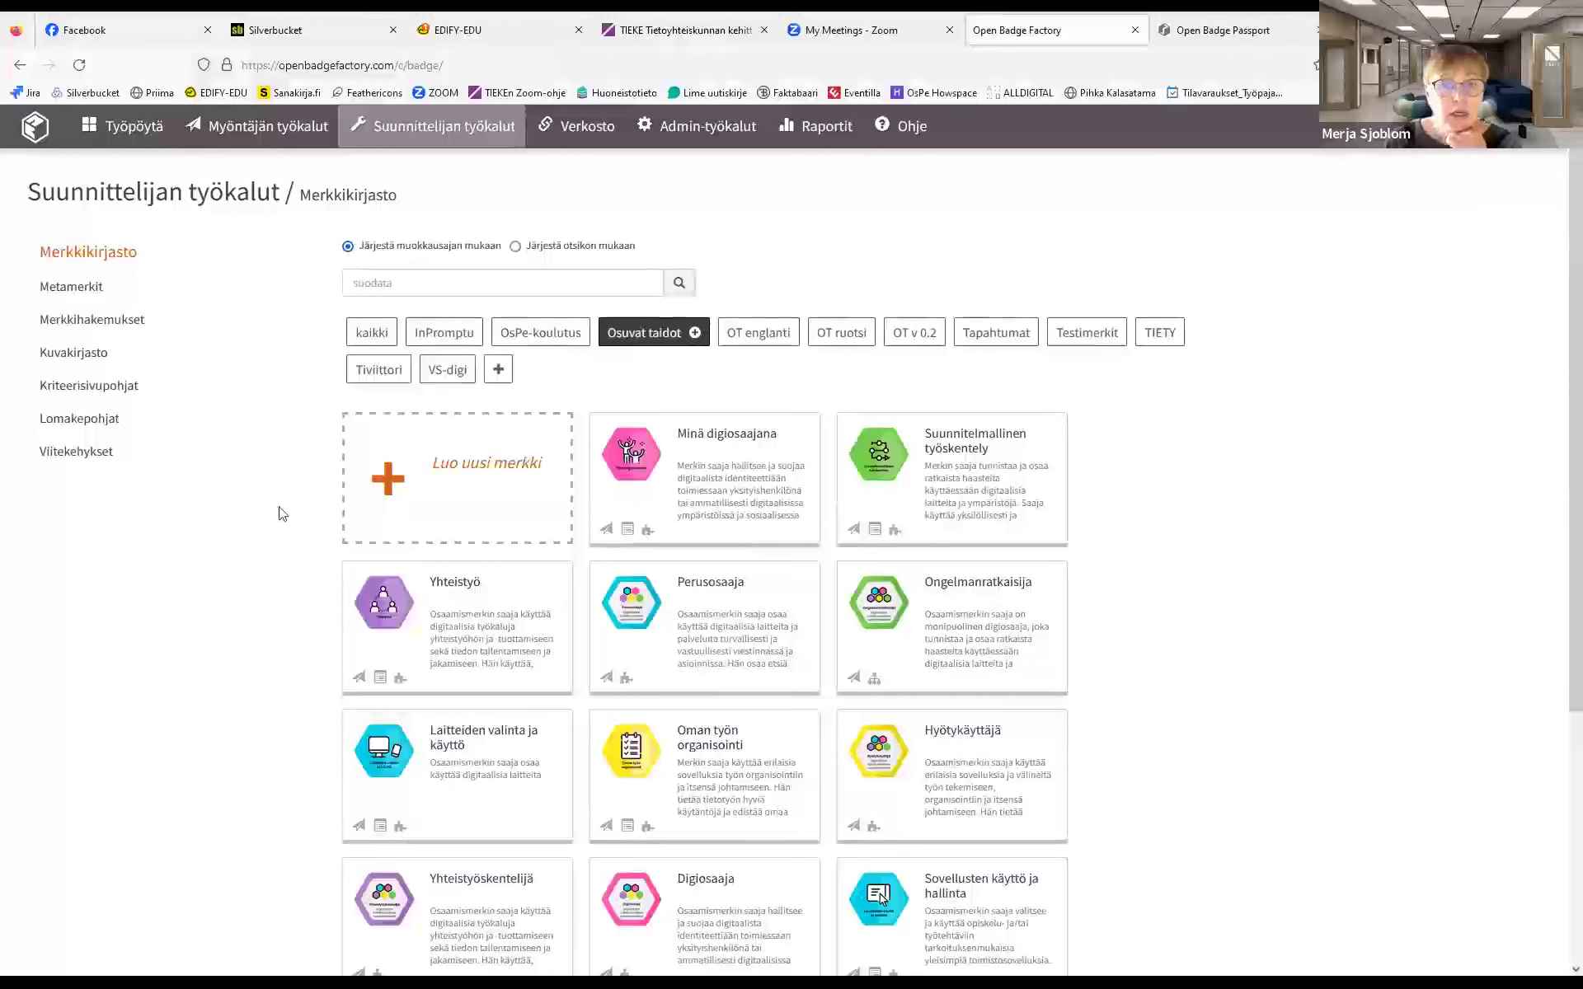
left_click(82, 288)
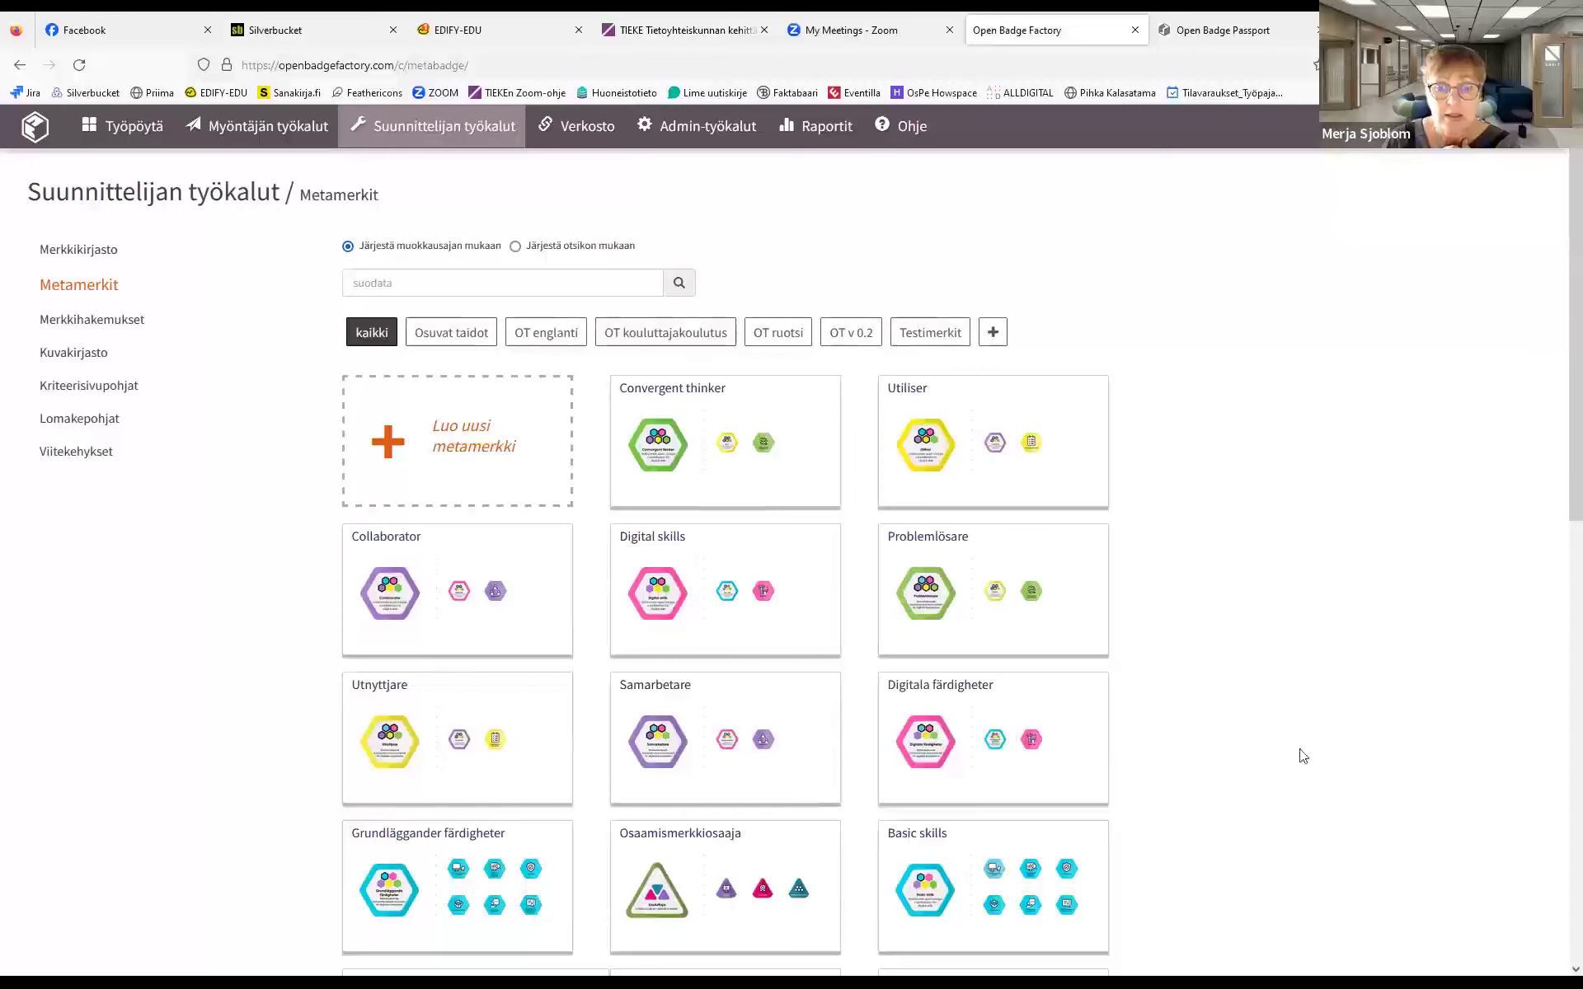
Filter Metamerkit by the Osuvat taidot tag to list Digiosaaja, Hyötykäyttäjä, Perusosaaja and others
left_click(456, 333)
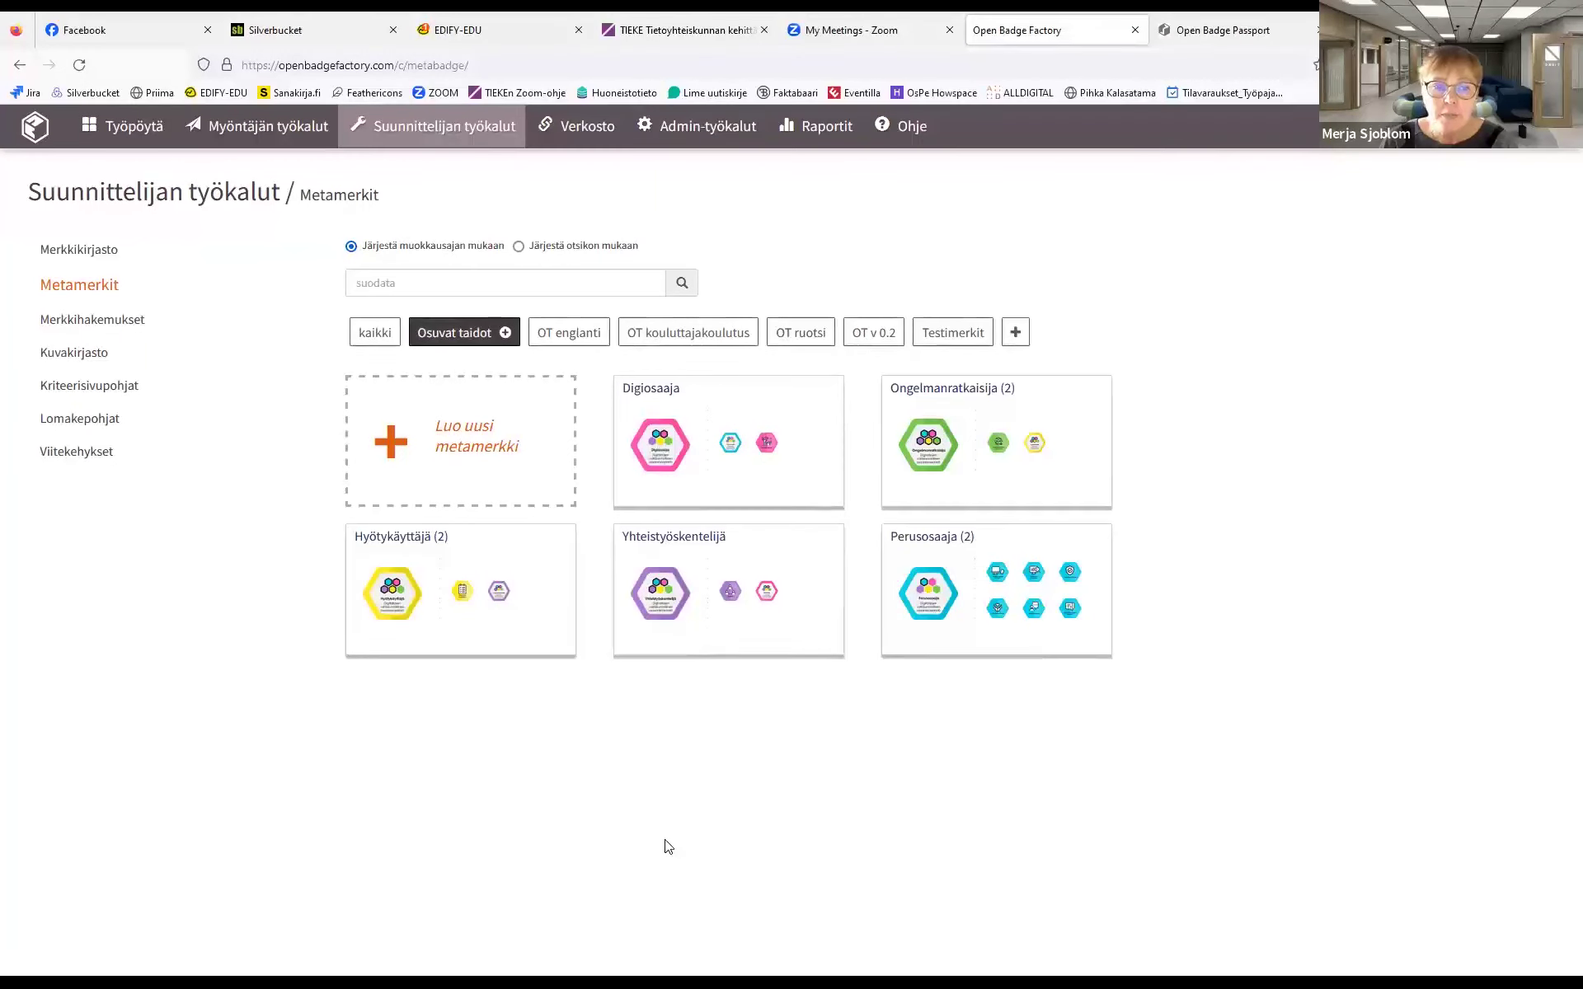
Open the Perusosaaja metabadge for editing, then go to the Merkkihakemukset applications list
mouse_move(947, 559)
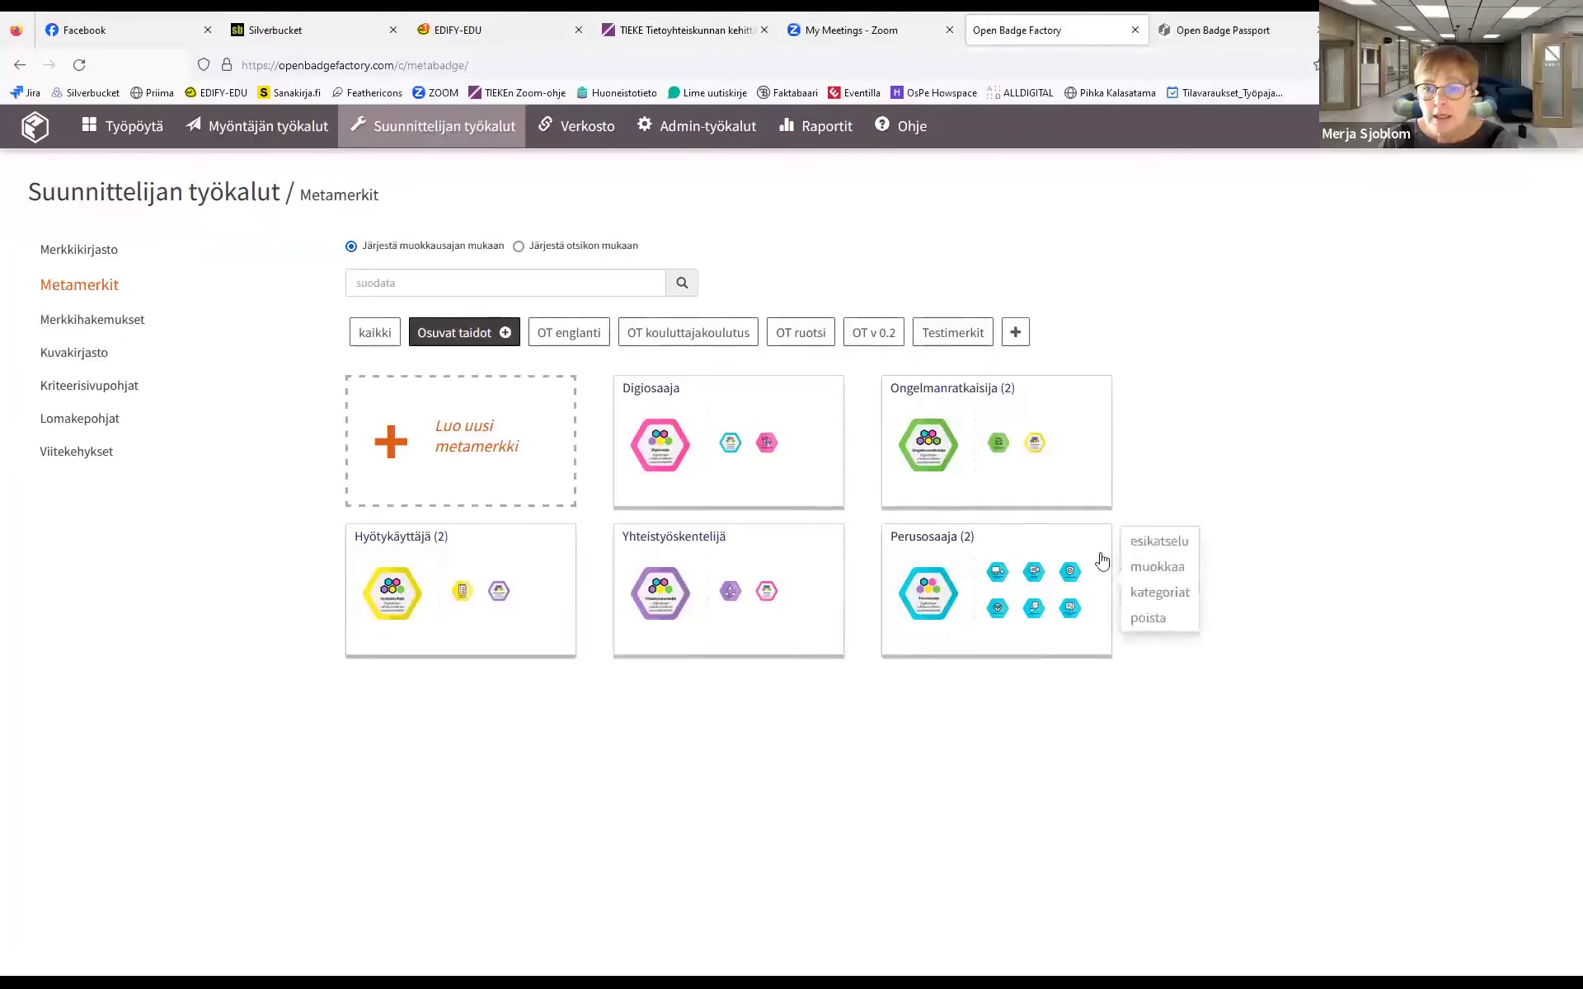
left_click(1153, 567)
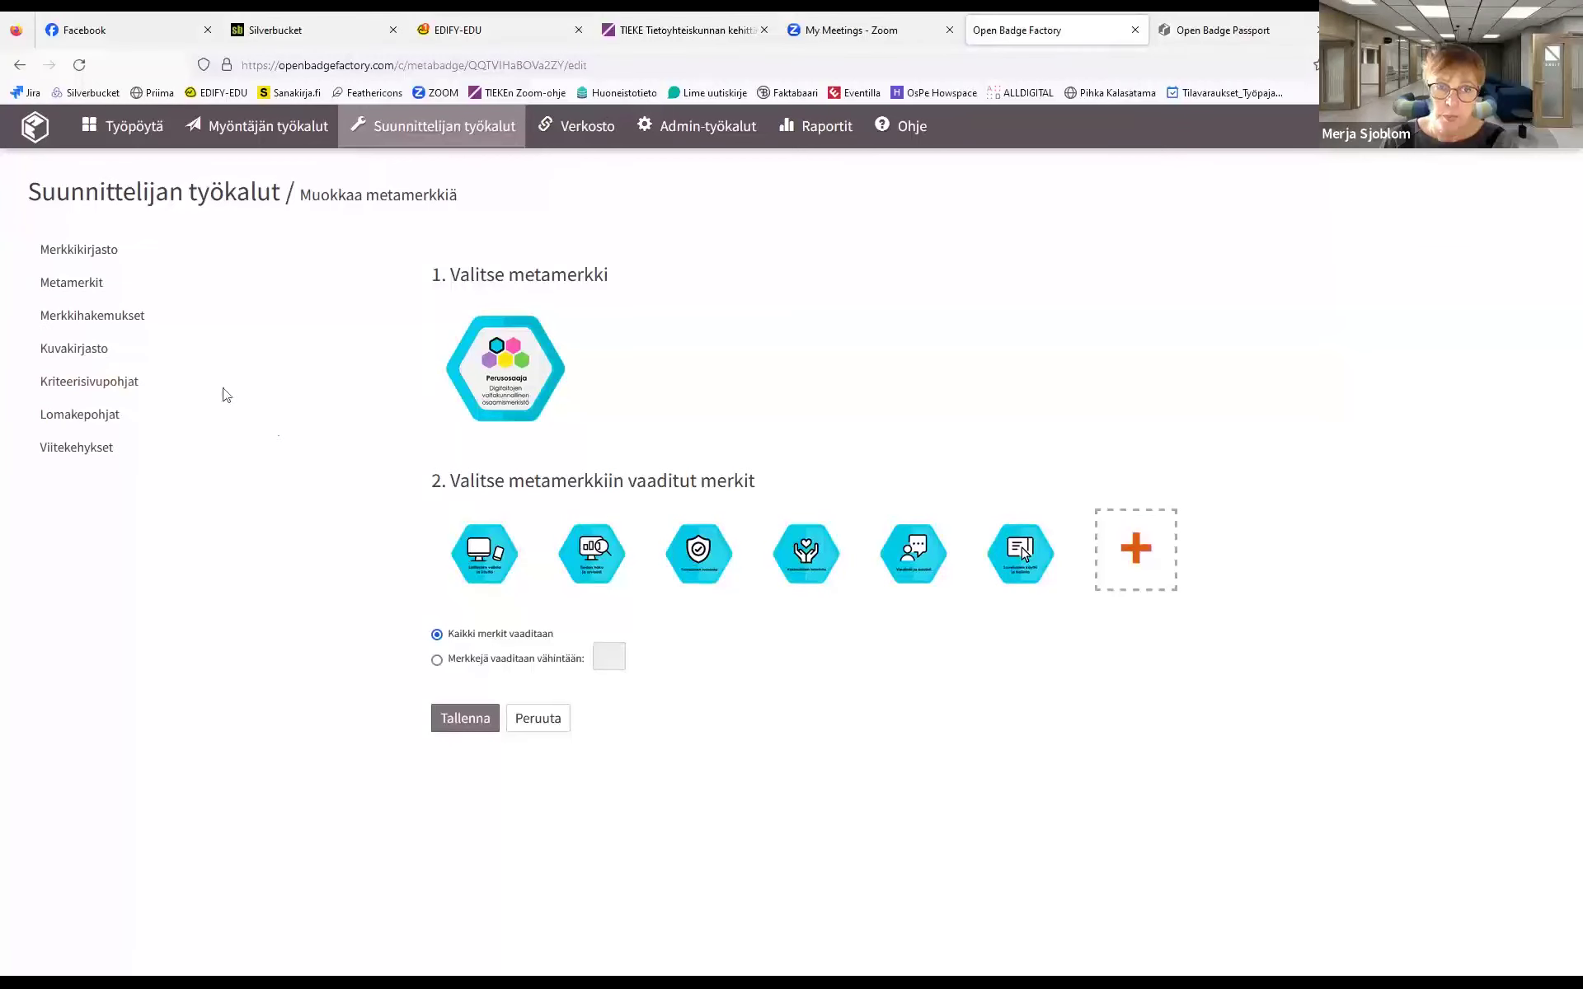
left_click(126, 320)
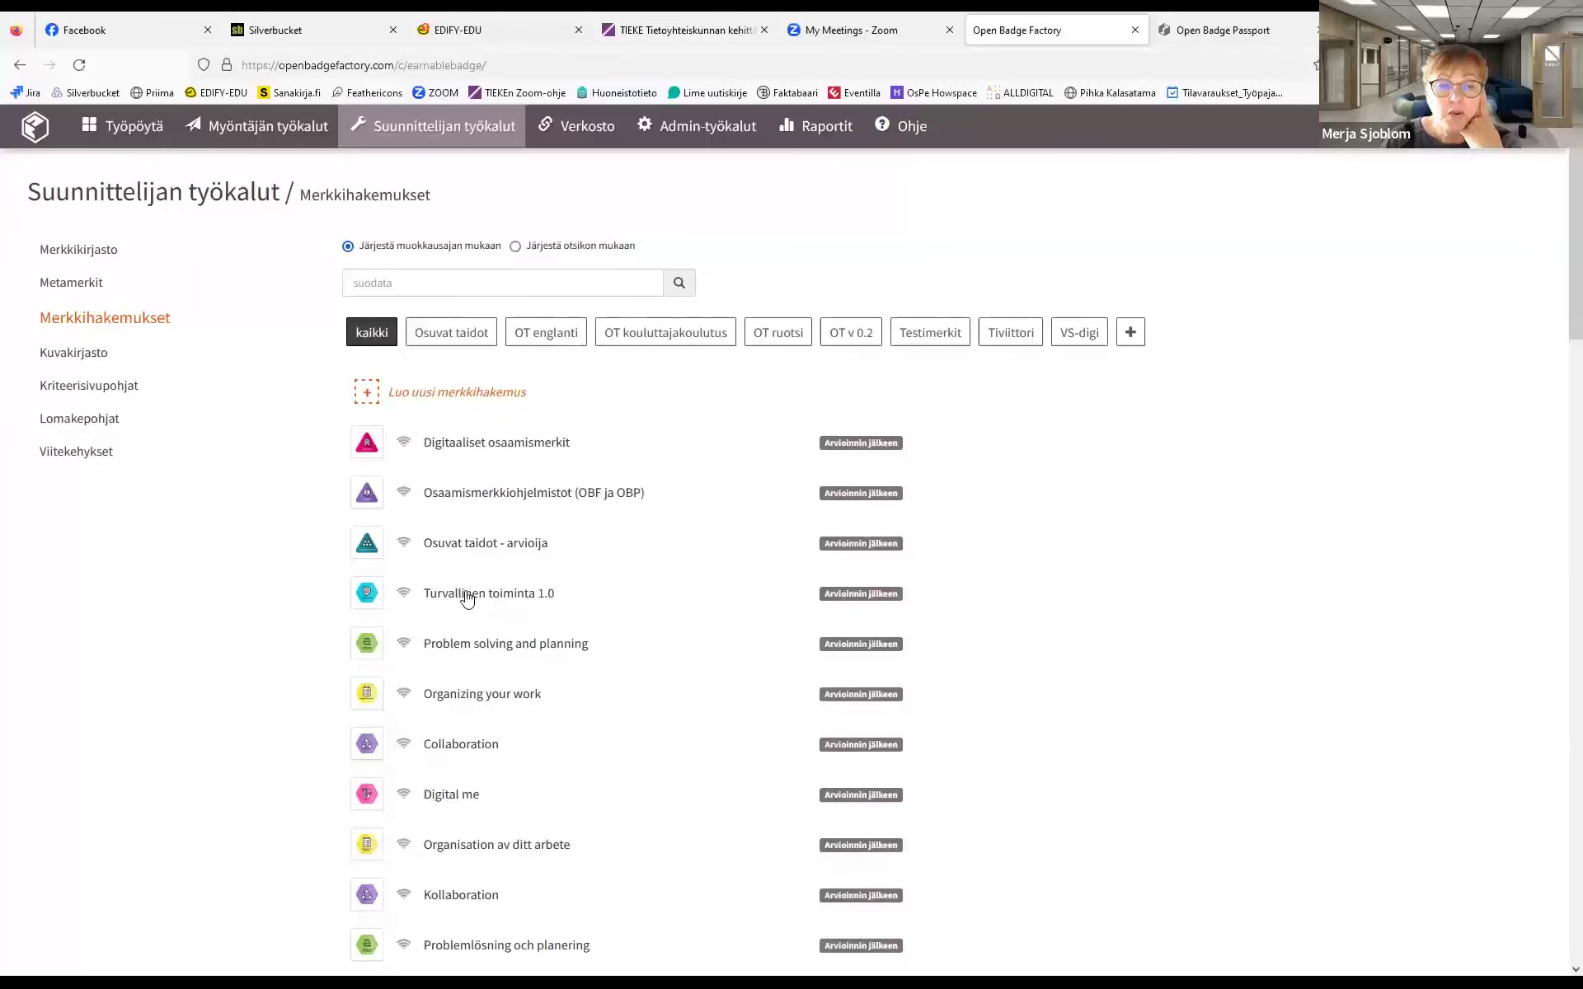
Edit the Turvallinen toiminta 1.0 application from its row's actions menu
left_click(466, 596)
left_click(600, 558)
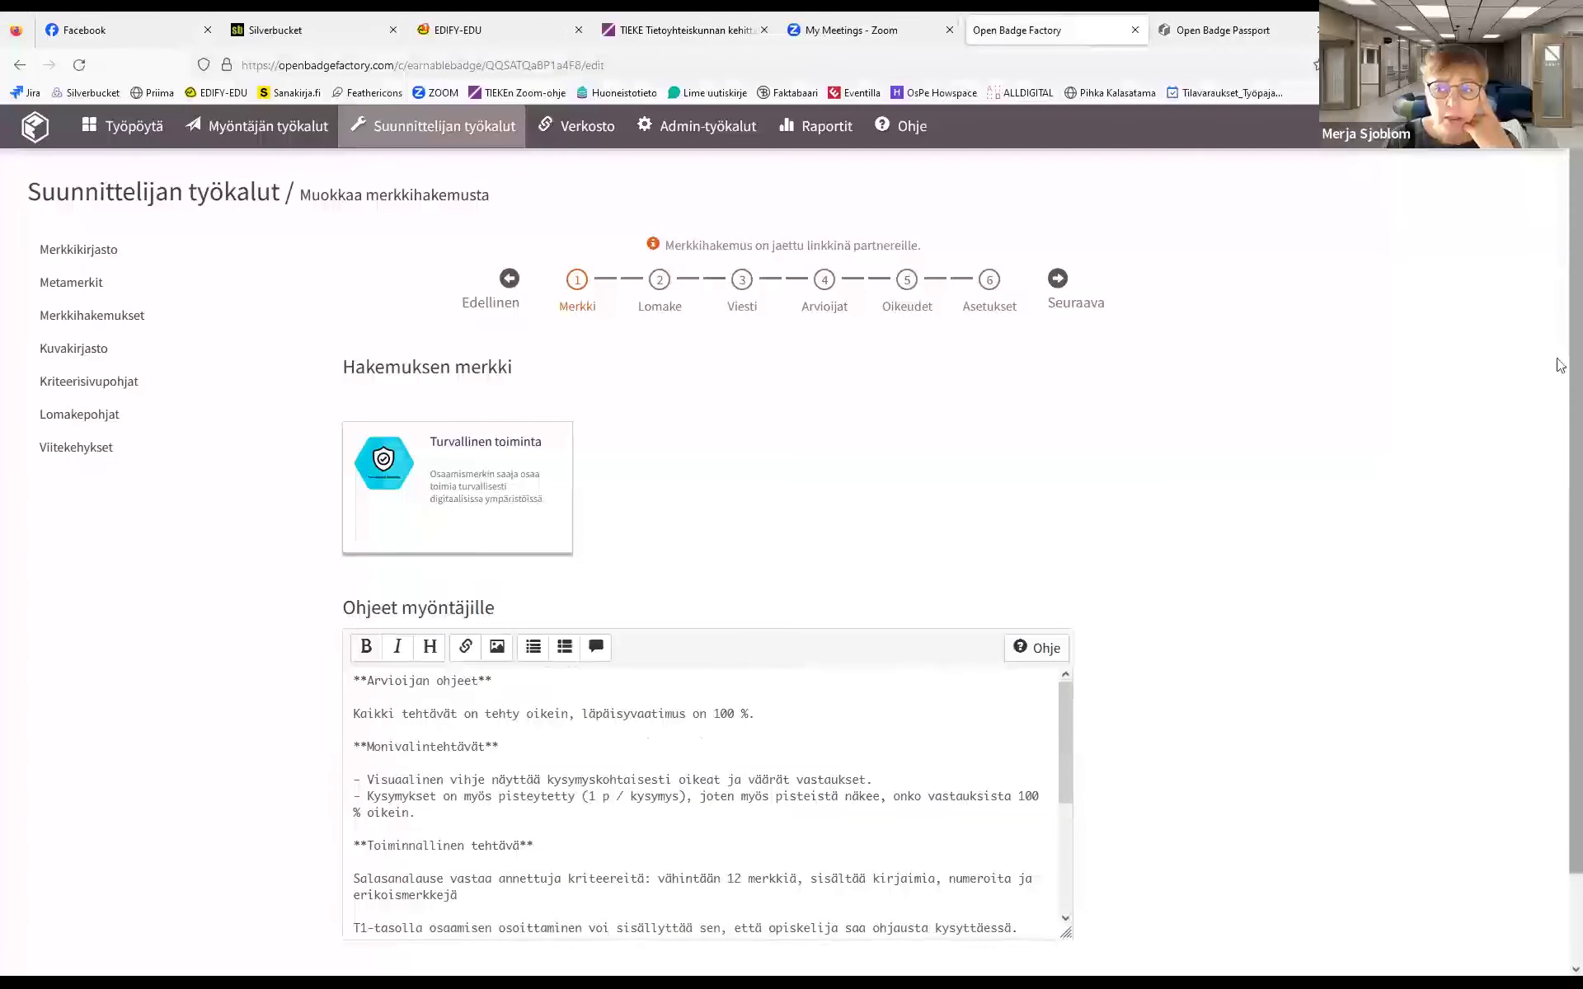
Advance the Turvallinen toiminta wizard to its application form step and scroll through the form
scroll(1560, 503, "down", 2)
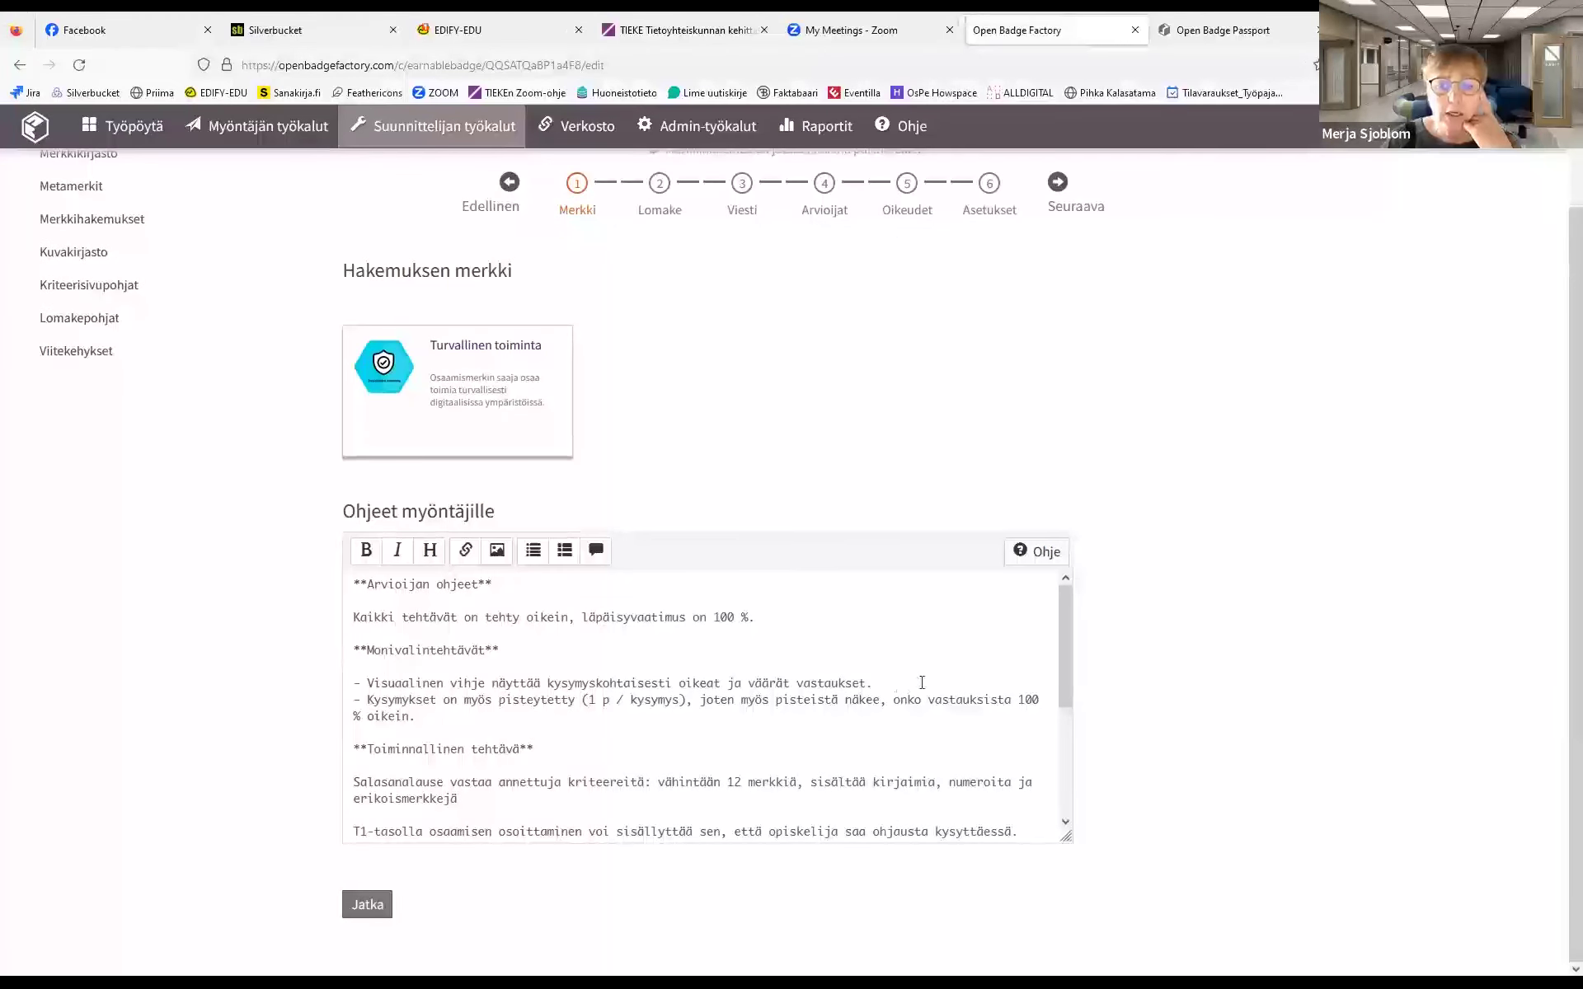
left_click(365, 907)
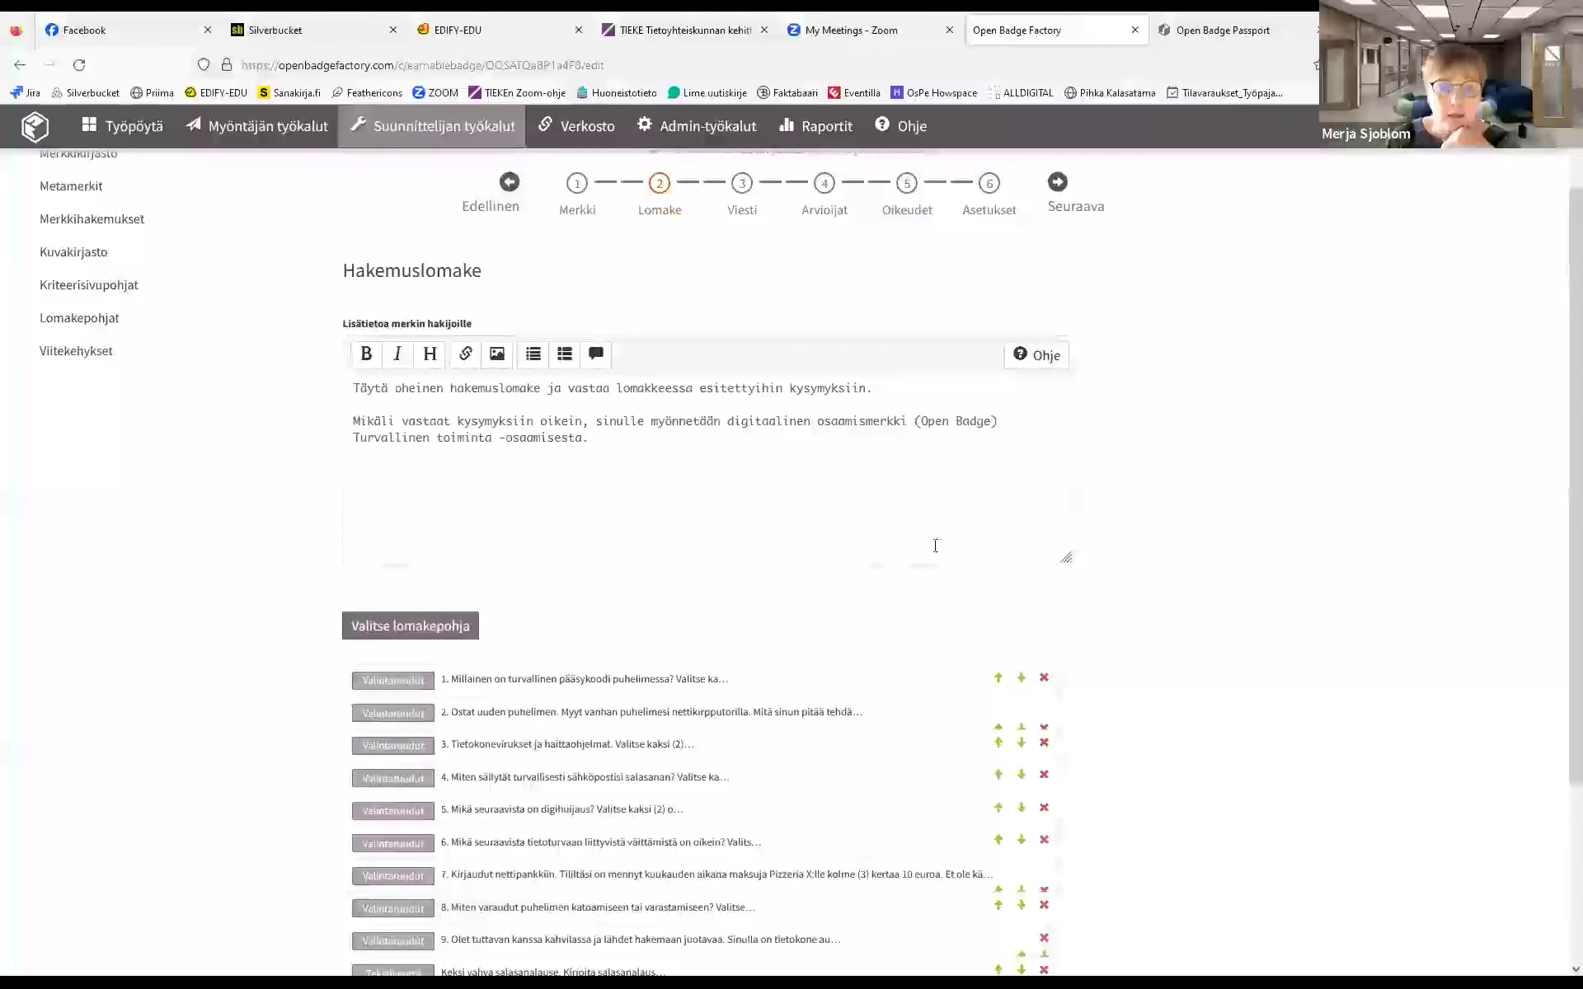
scroll(1560, 551, "down", 2)
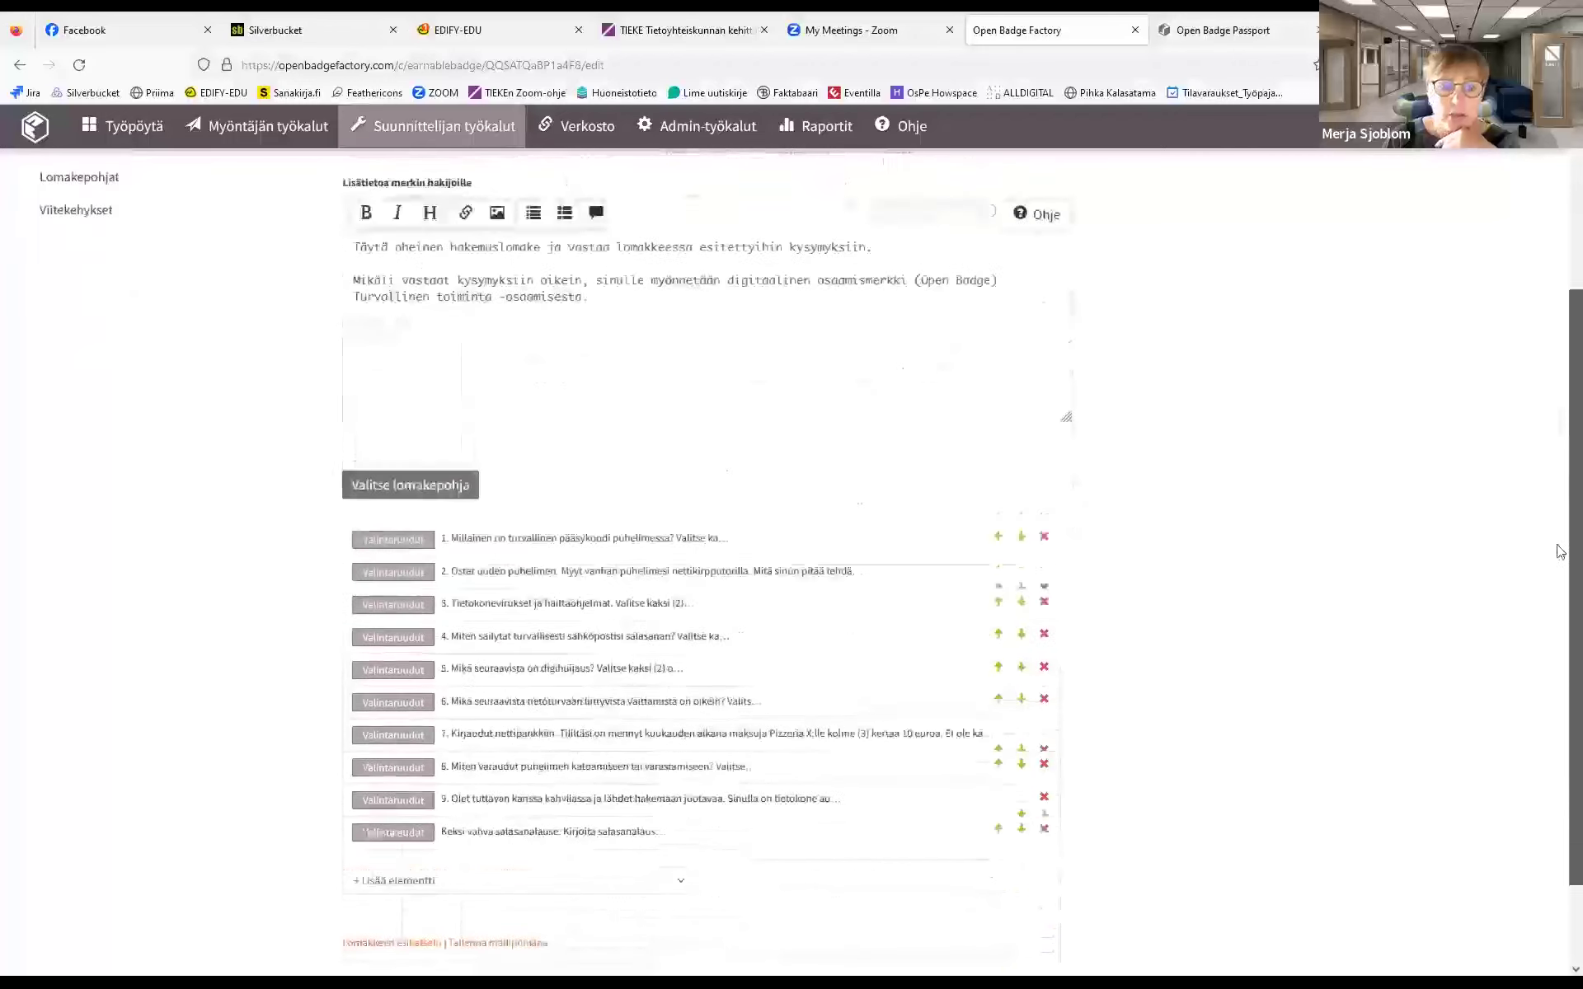
scroll(1560, 550, "down", 1)
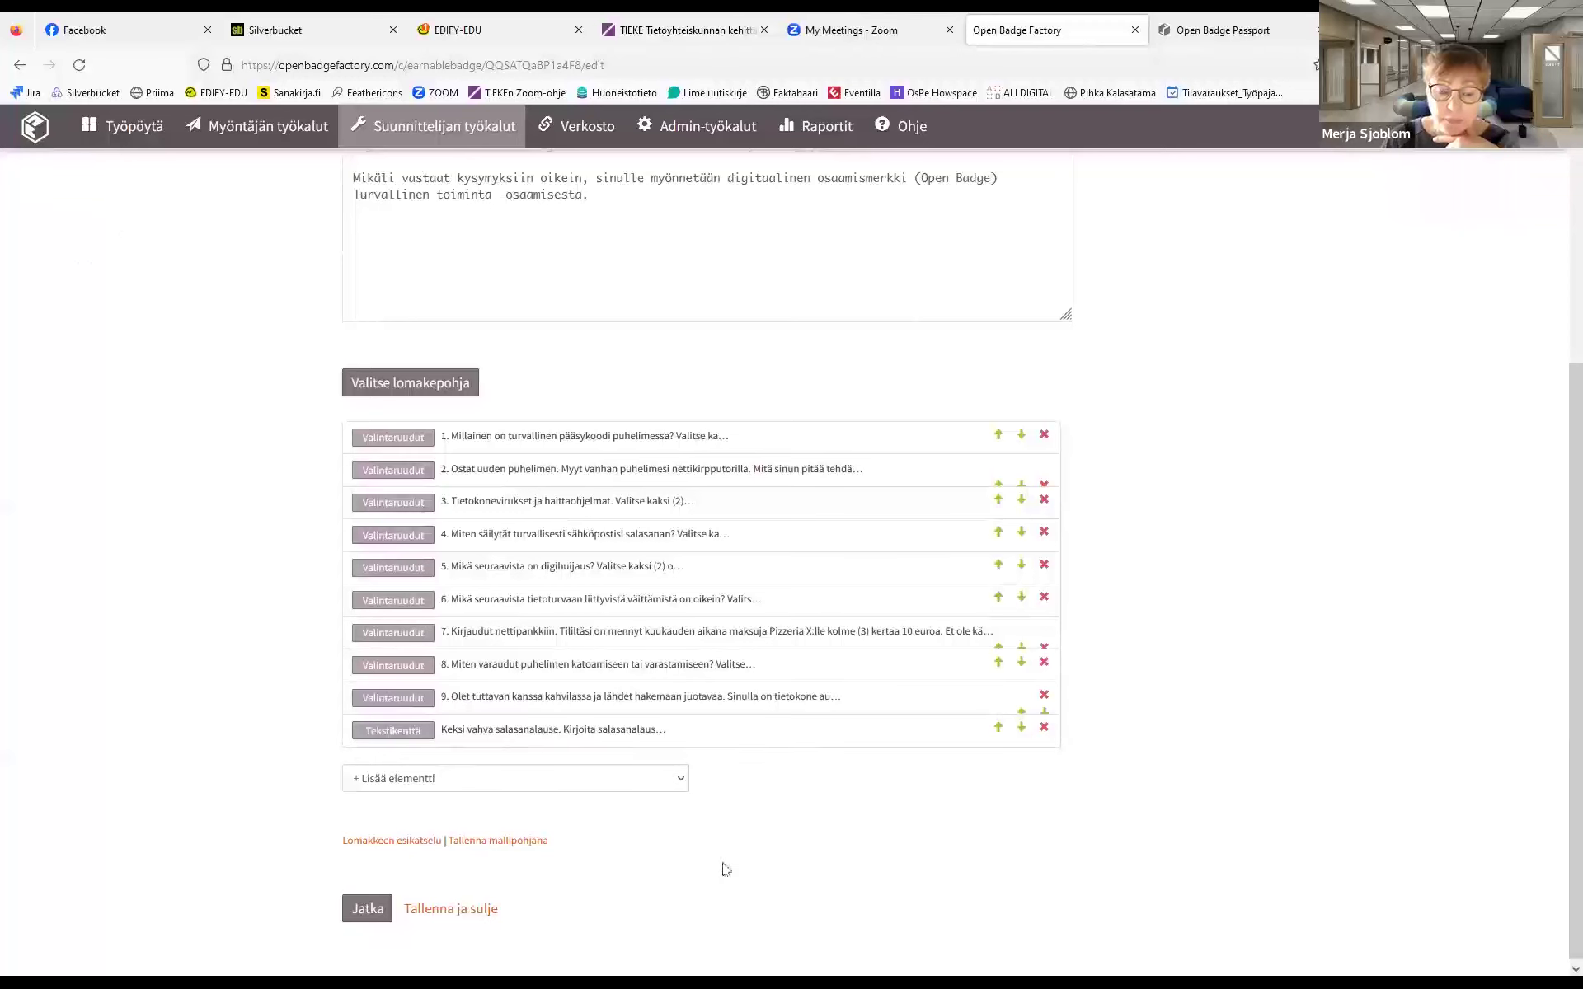
scroll(1560, 704, "down", 1)
left_click_drag(1560, 704, 1560, 239)
Step through Viesti, Arvioijat, Oikeudet and Asetukset, reviewing the Aktiivinen status and QR code
left_click(742, 290)
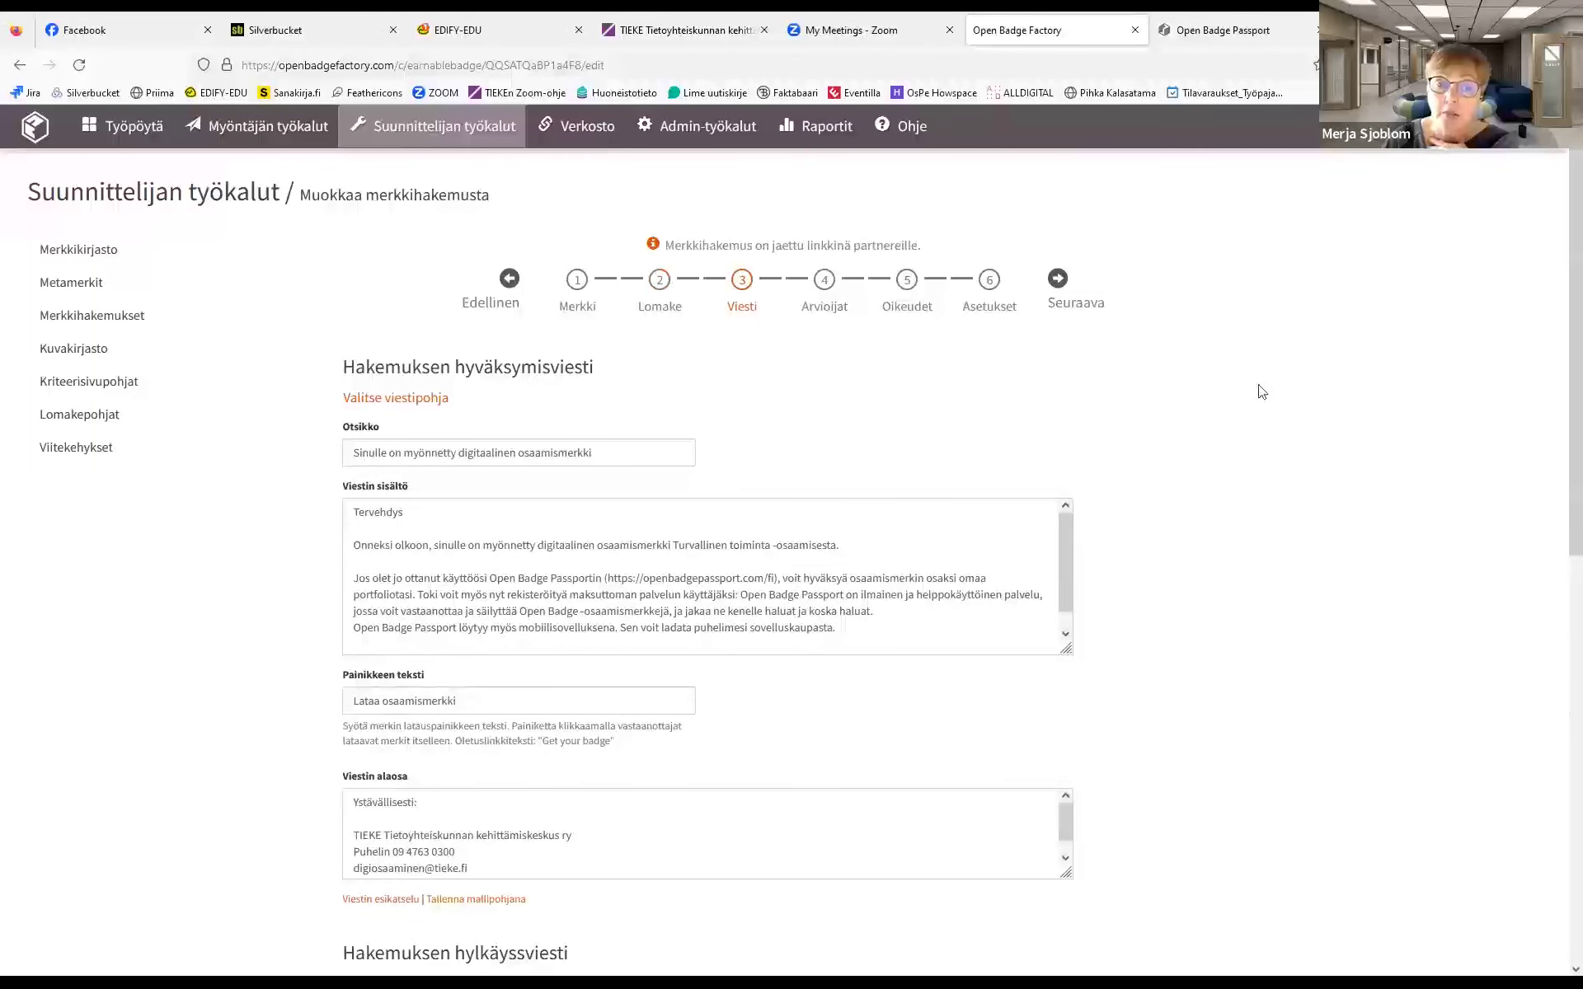
left_click(824, 284)
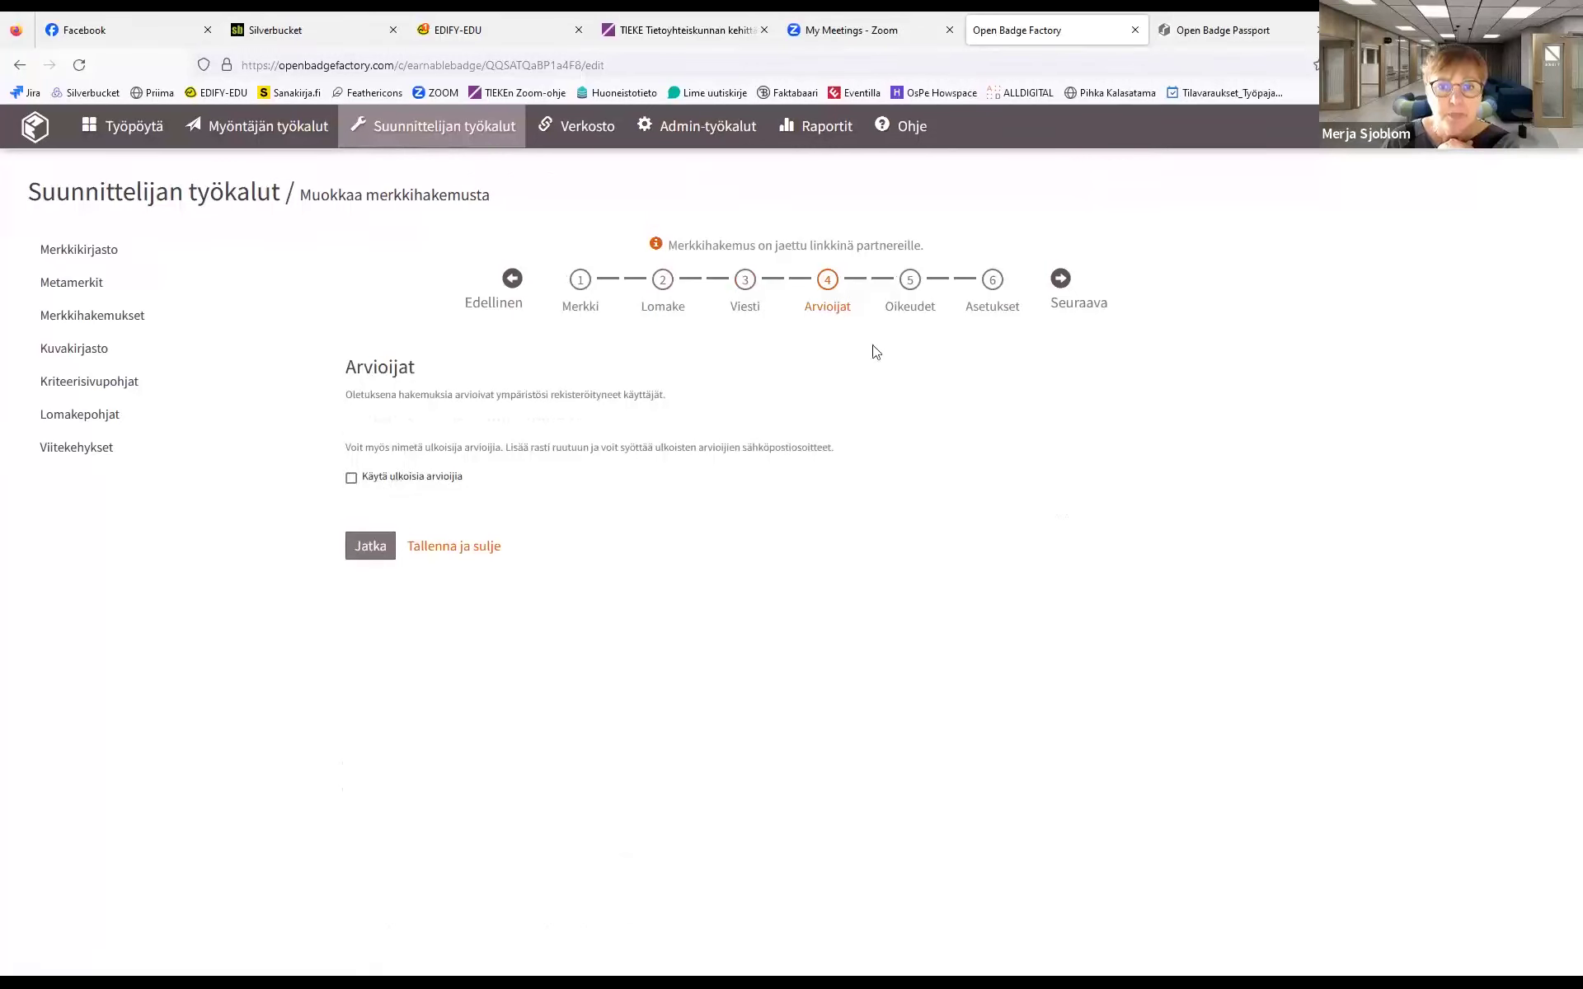
left_click(910, 284)
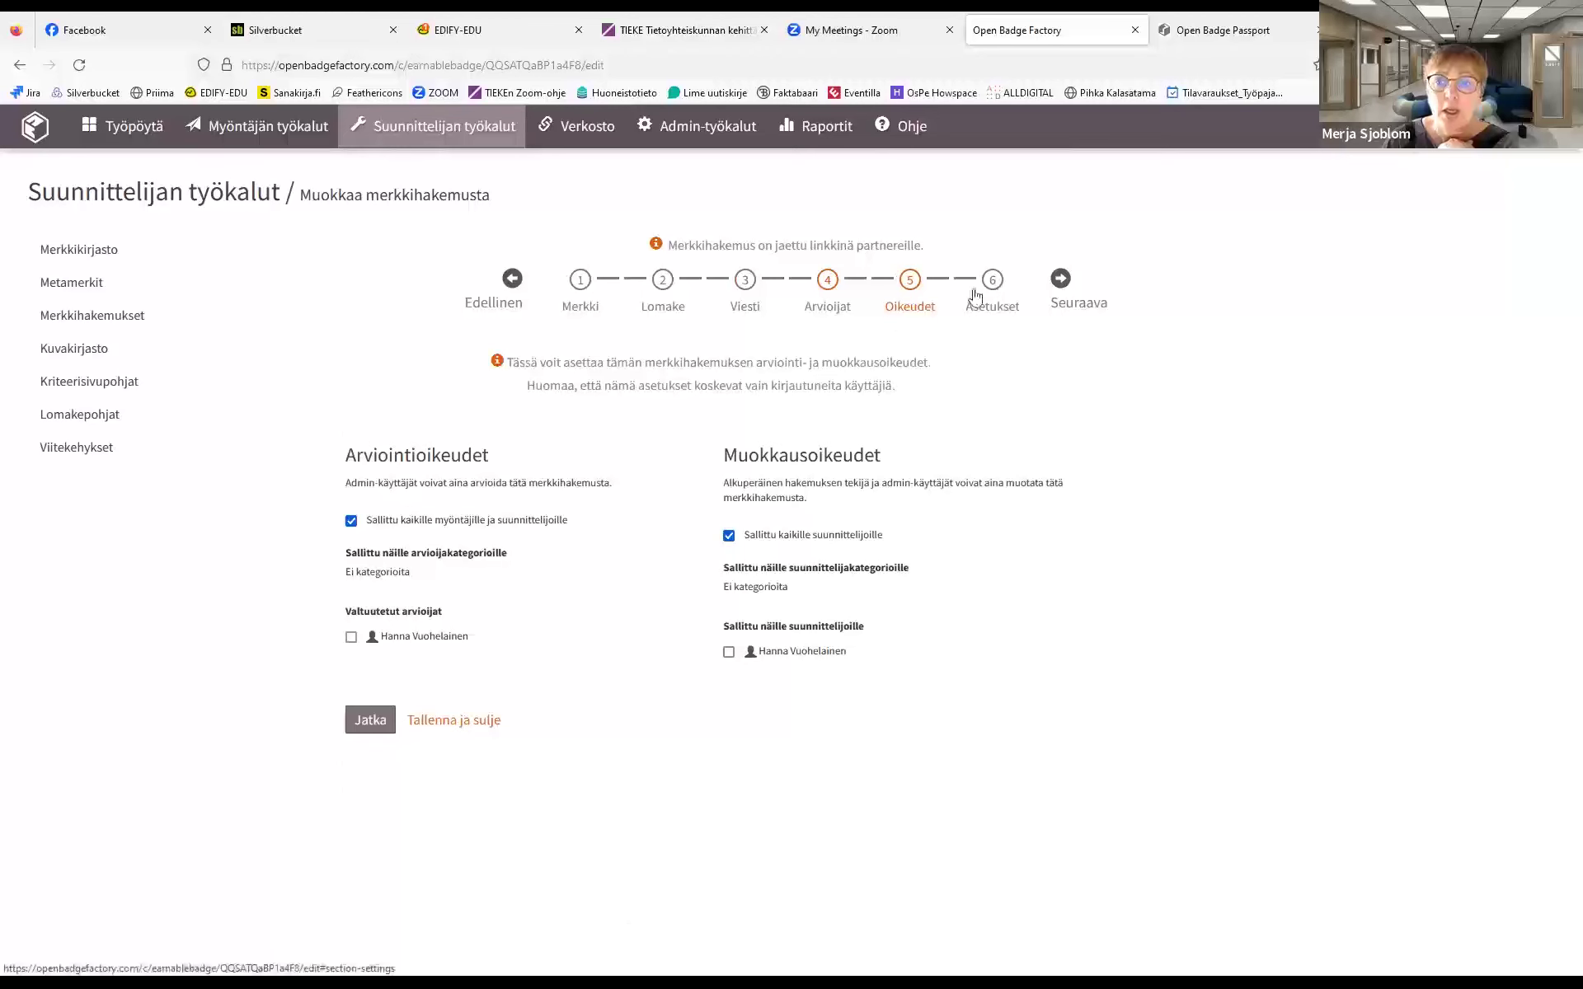
left_click(994, 292)
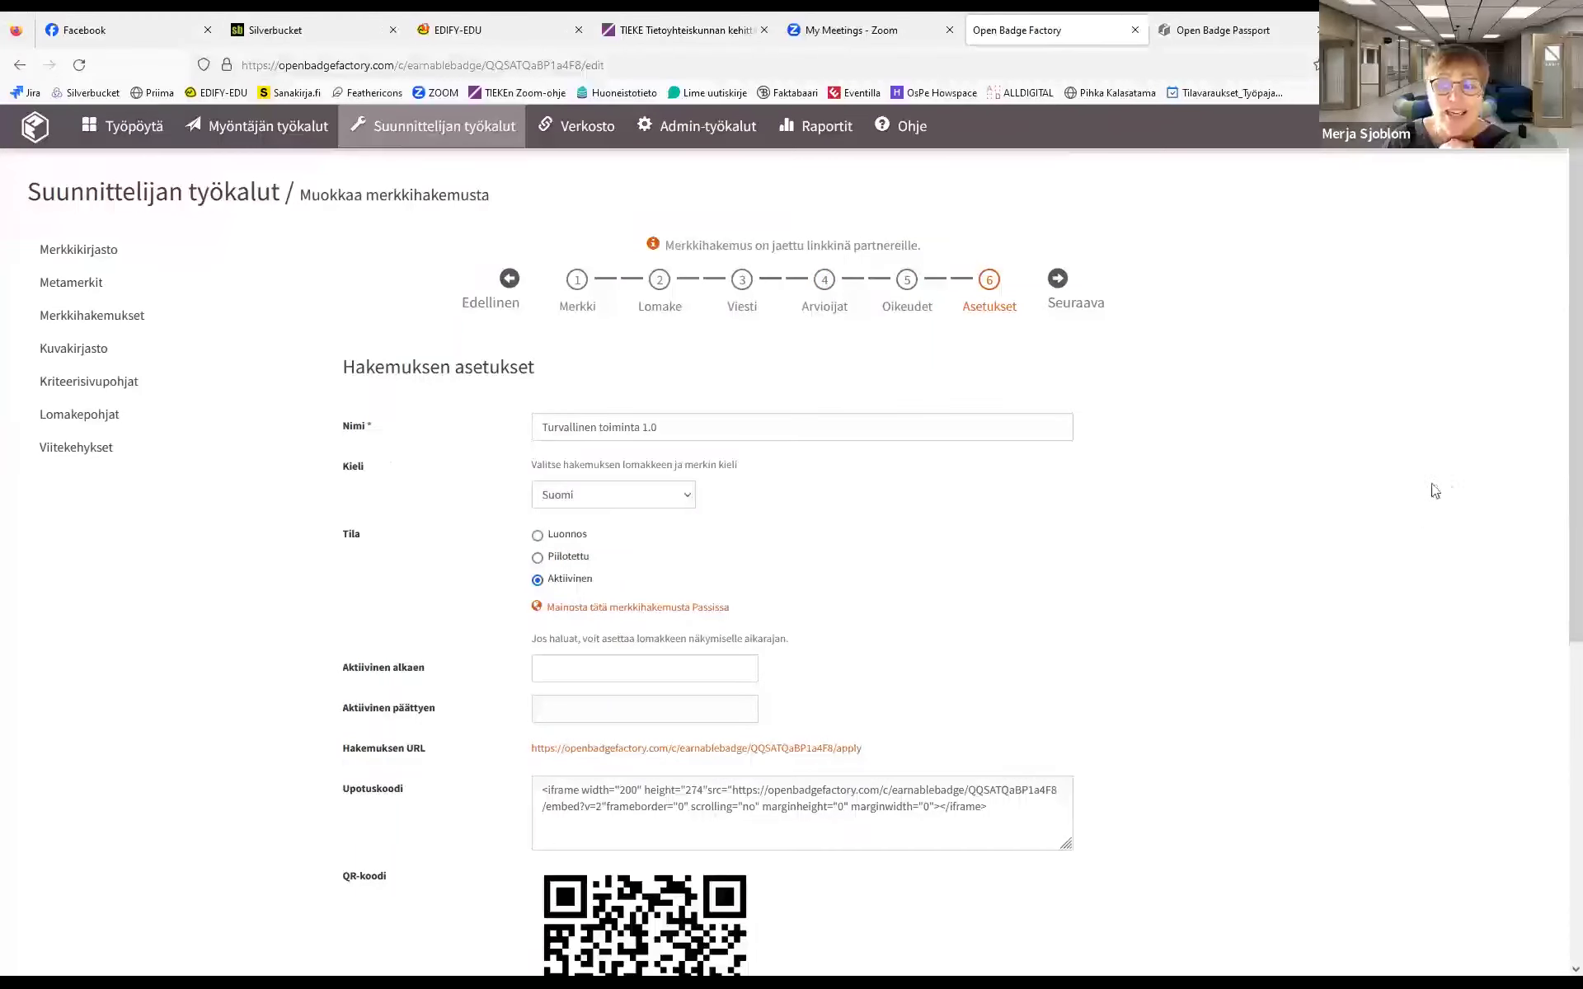
left_click_drag(1560, 416, 1560, 737)
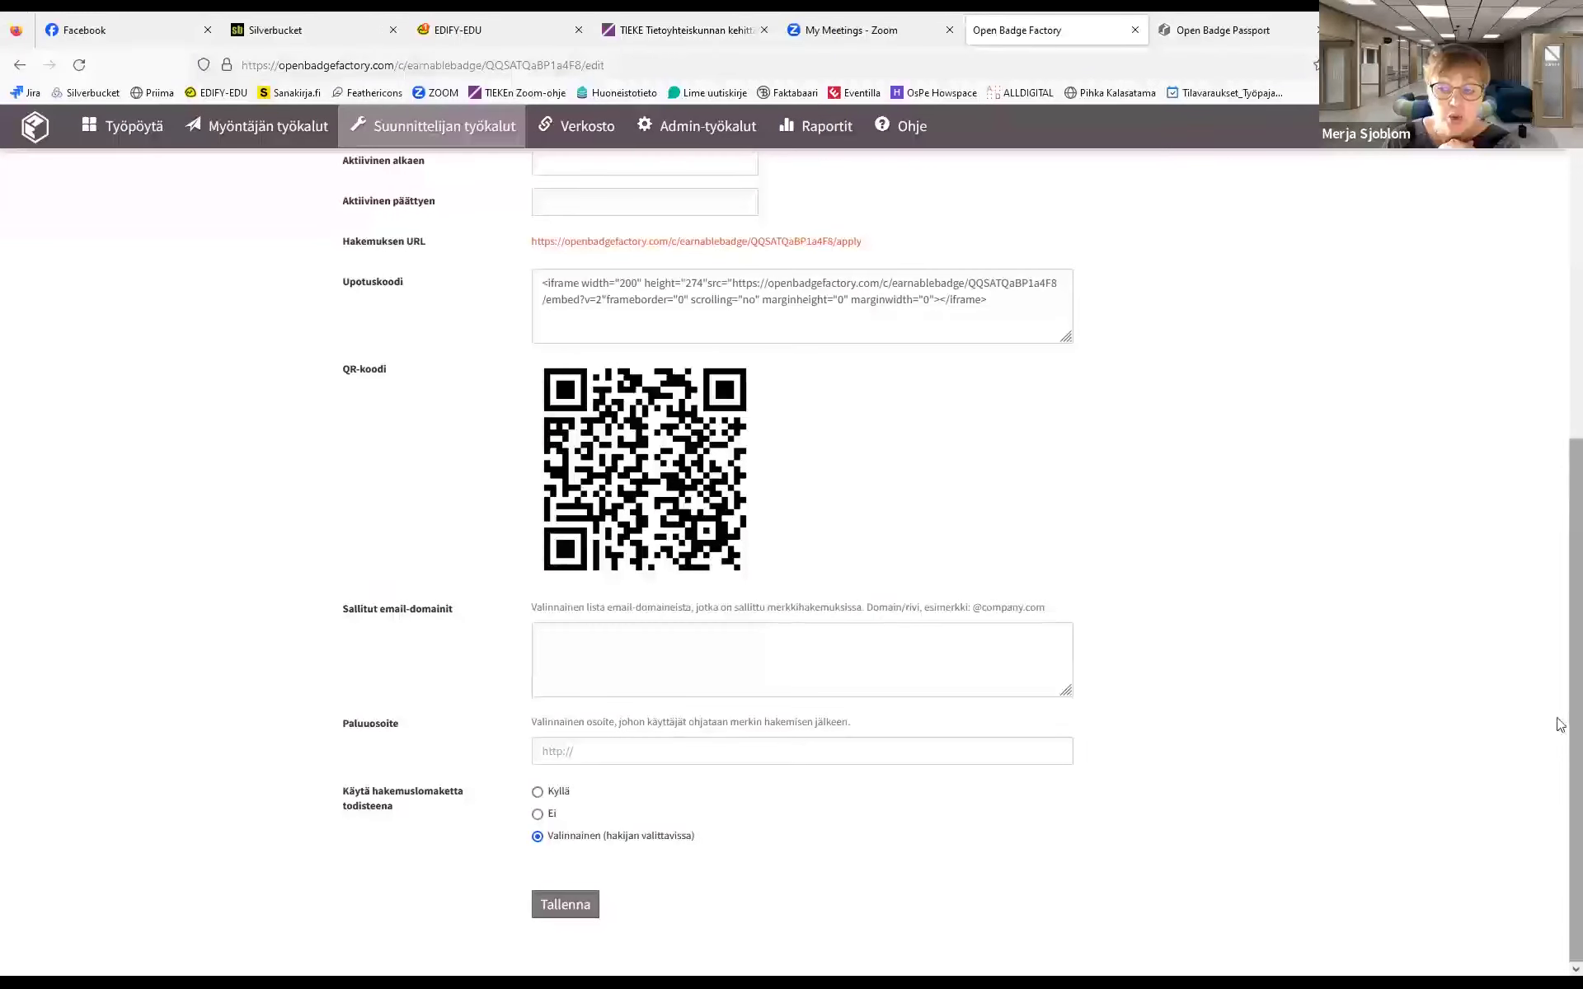
scroll(1561, 731, "up", 6)
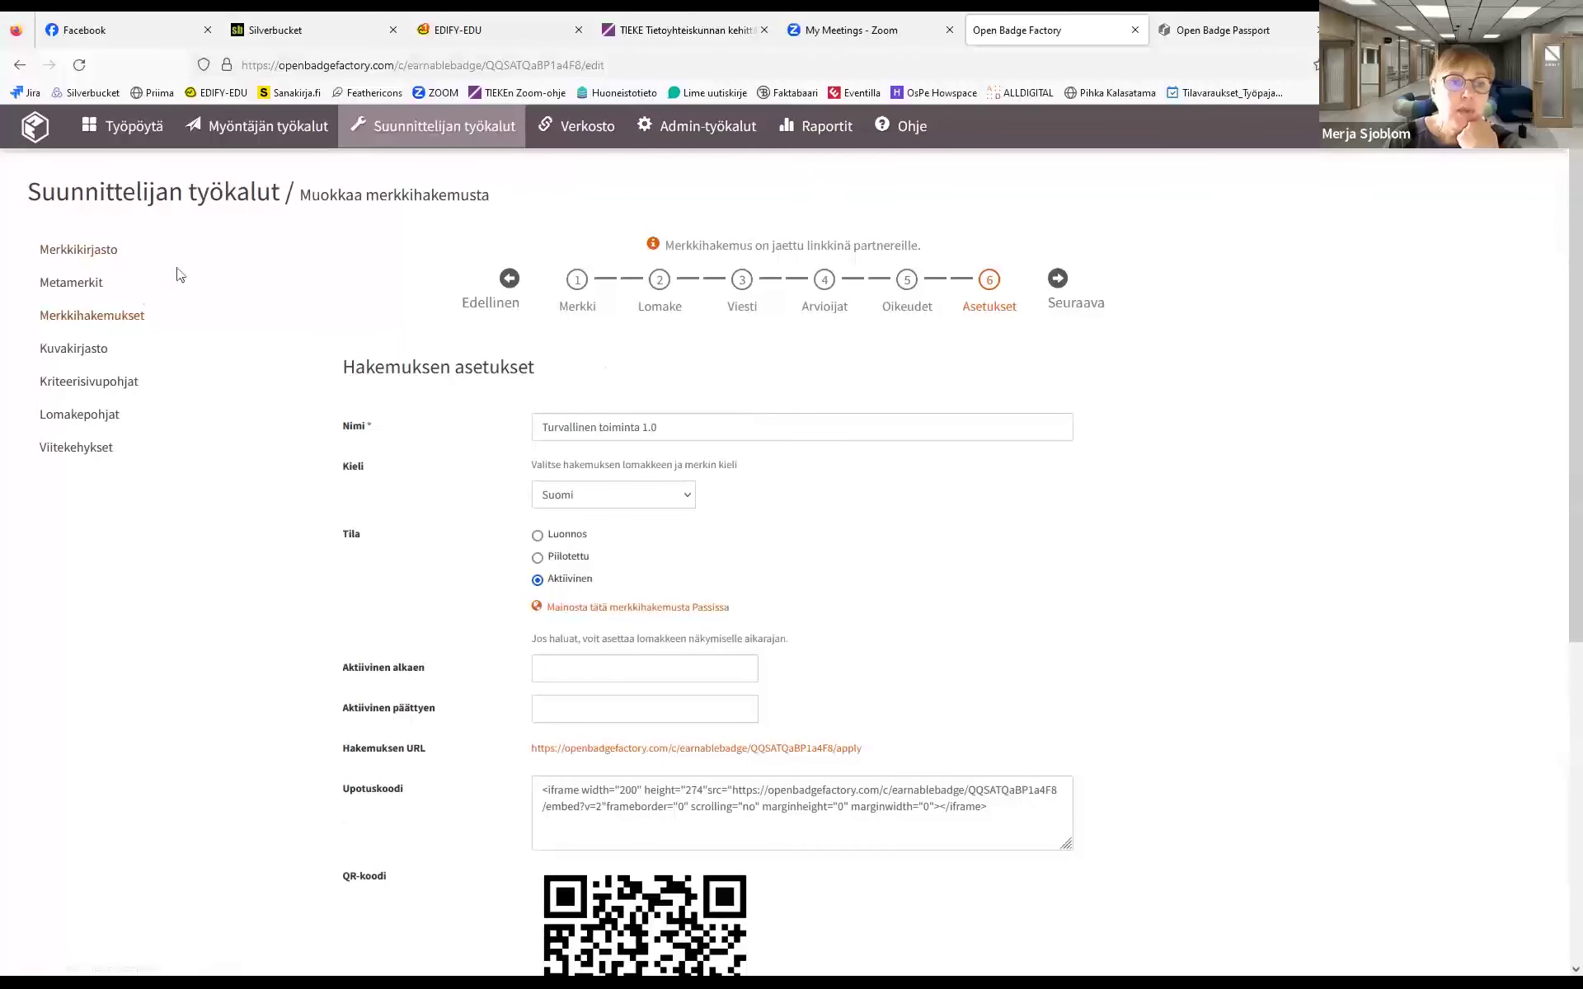
Return to the designer tools' Merkkikirjasto listing Minä digiosaajana and Organizing your work
left_click(99, 261)
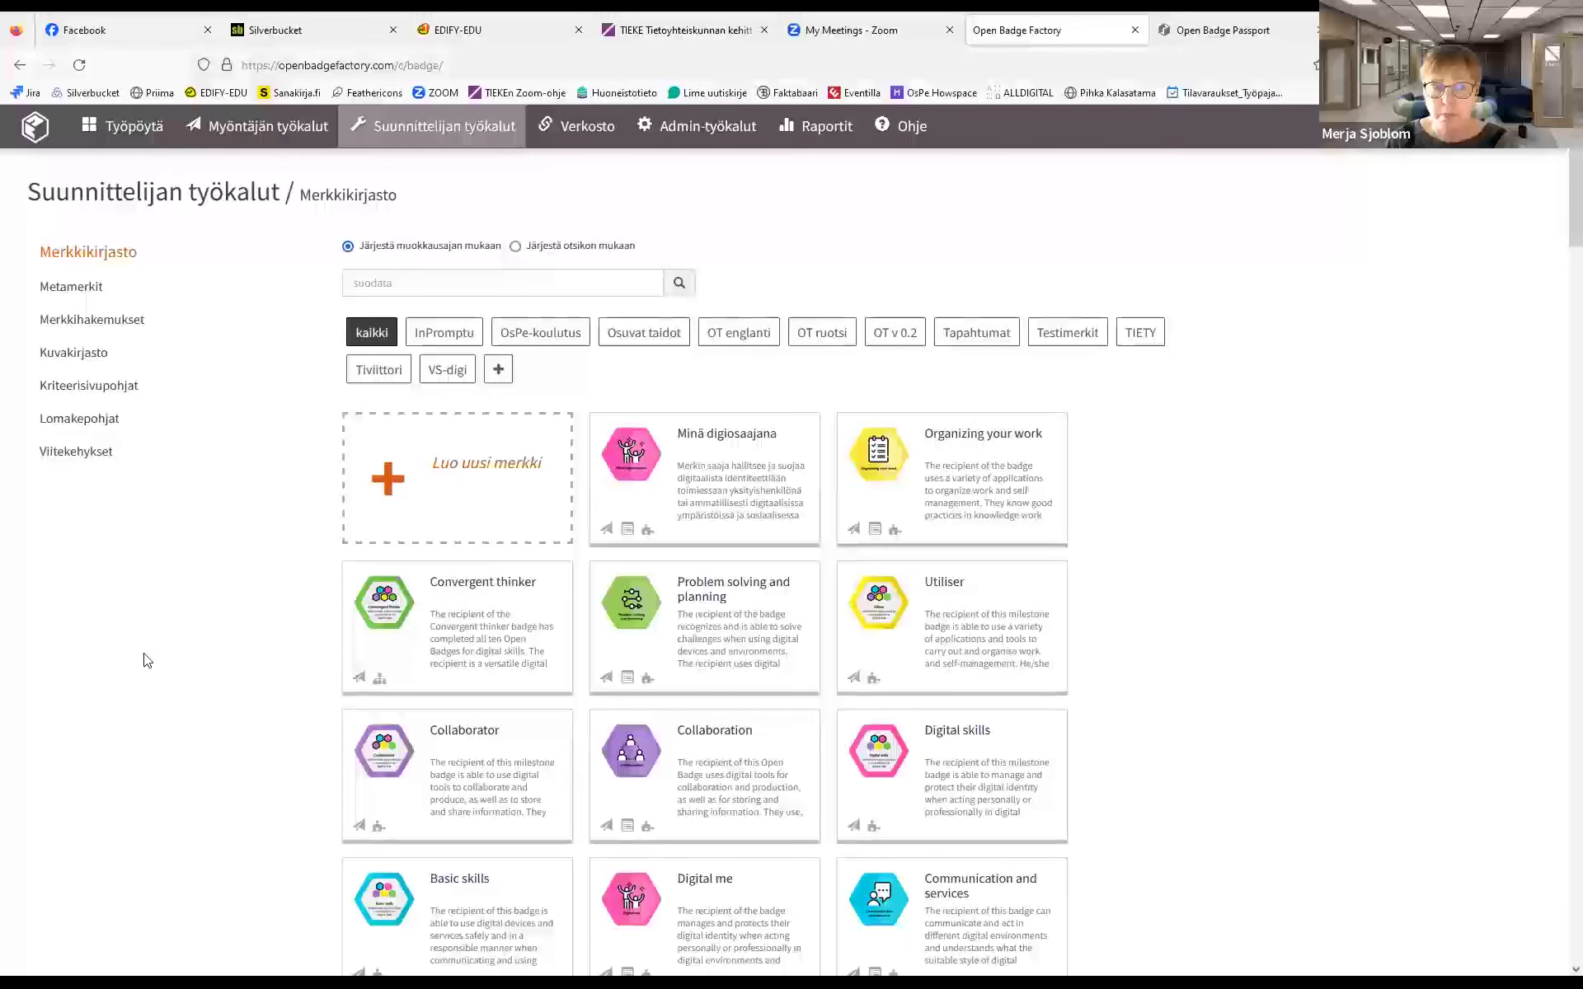
In Myöntäjän työkalut, start issuing the Minä digiosaajana badge at its preview step
left_click(253, 132)
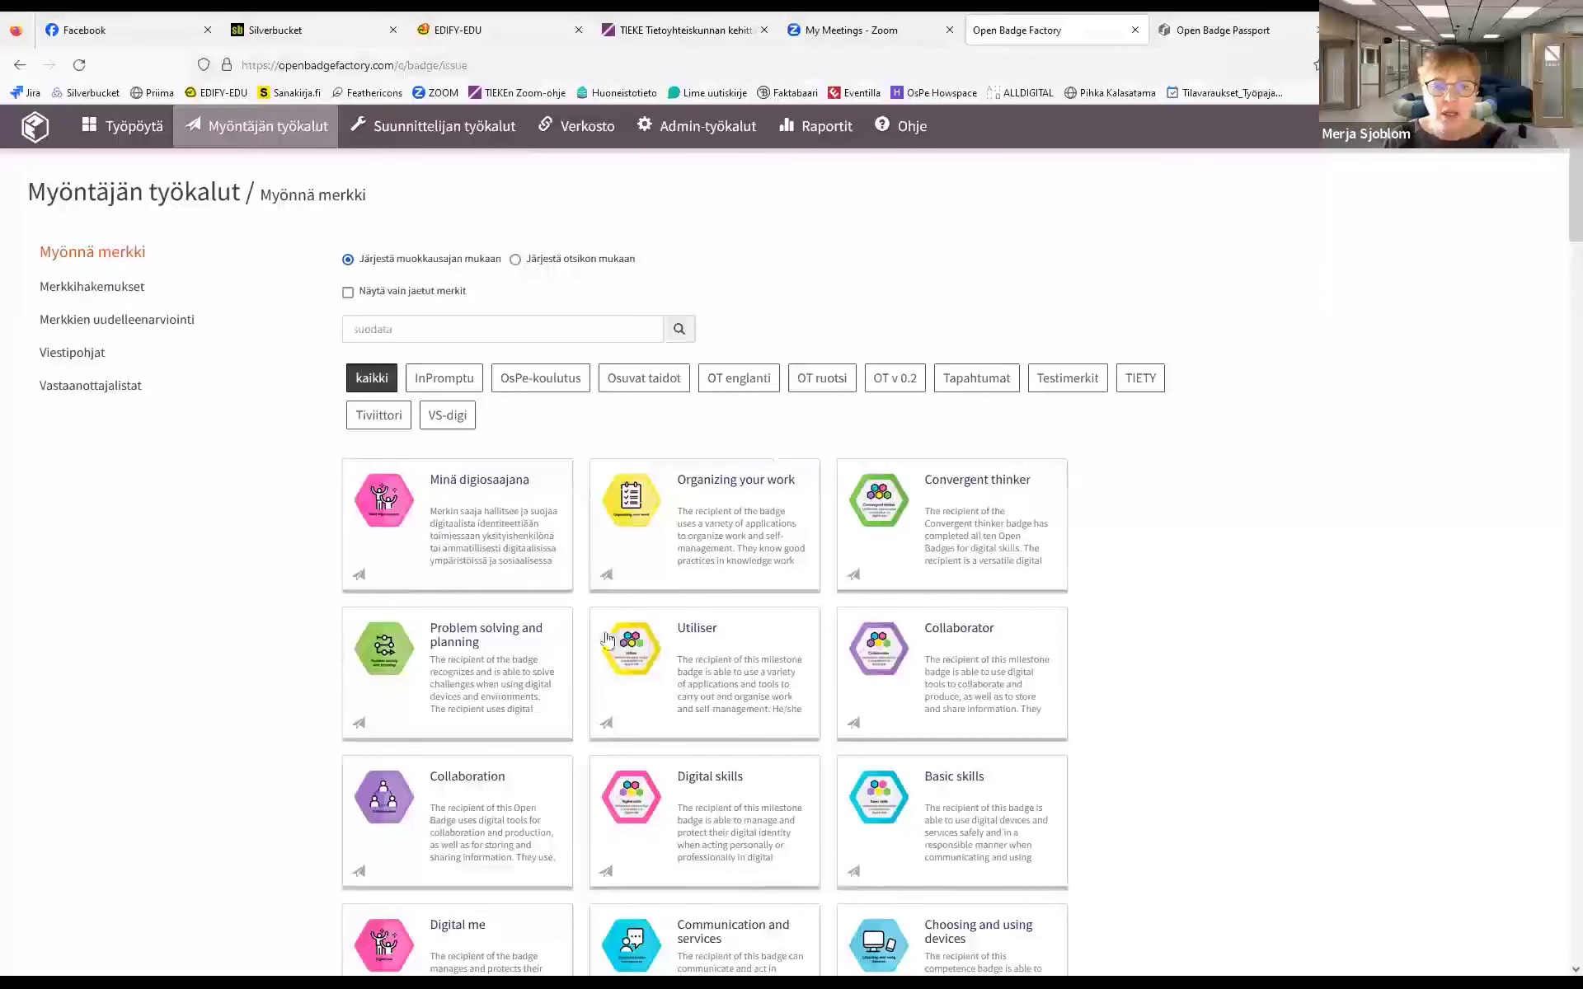
left_click(478, 485)
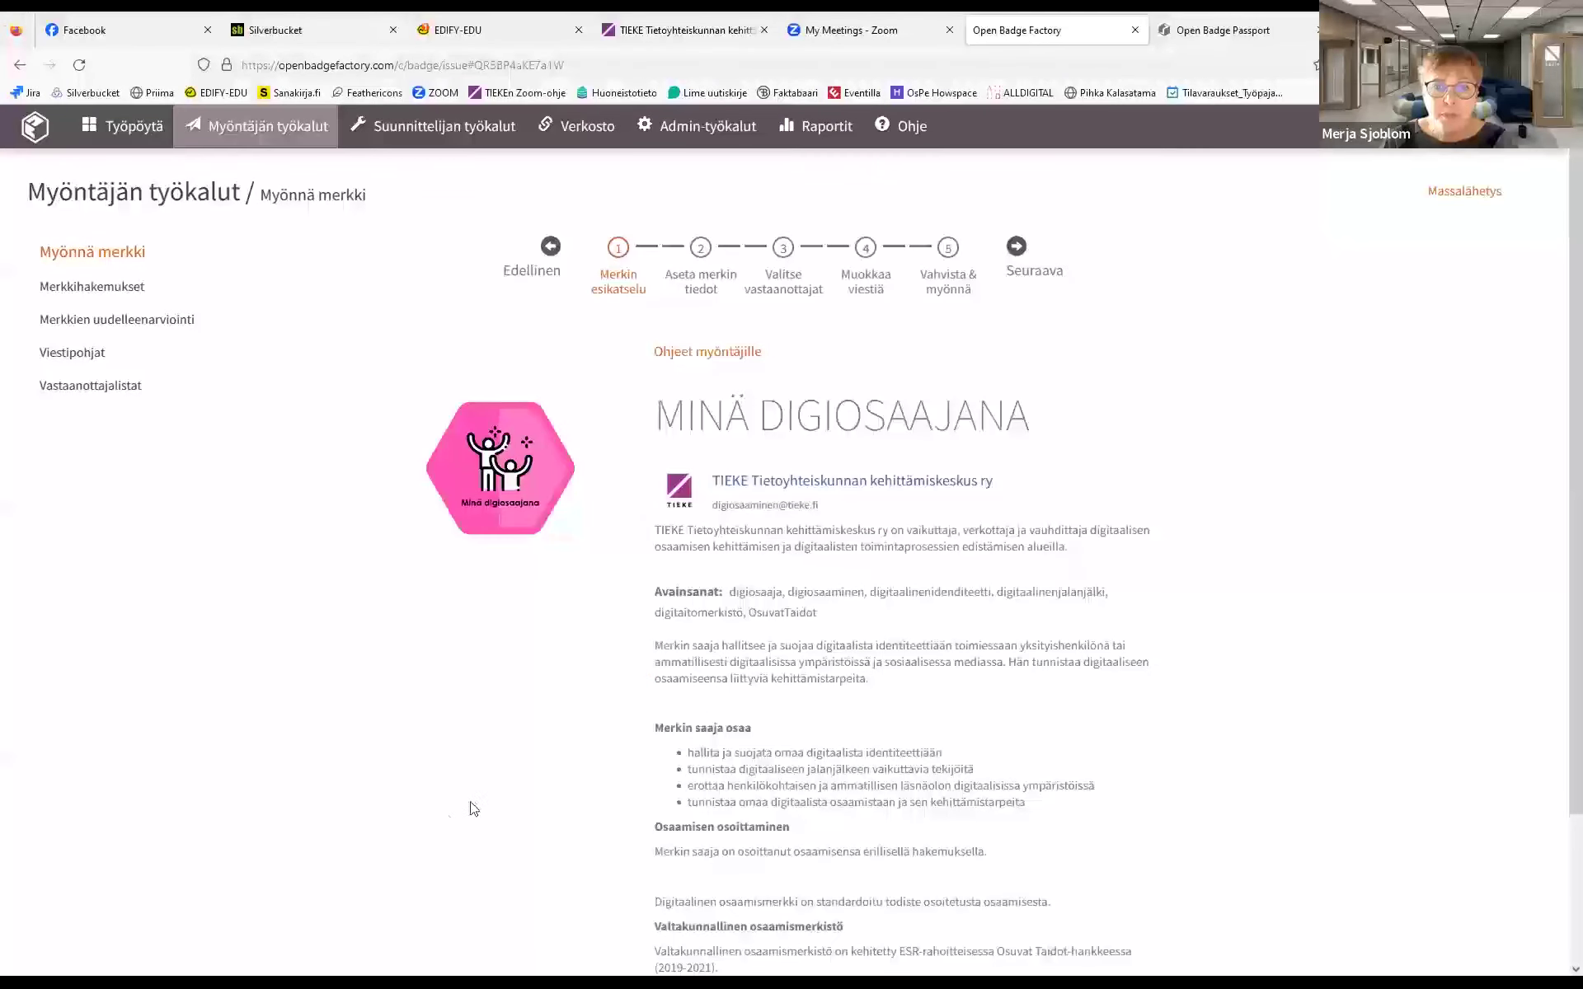
left_click(683, 281)
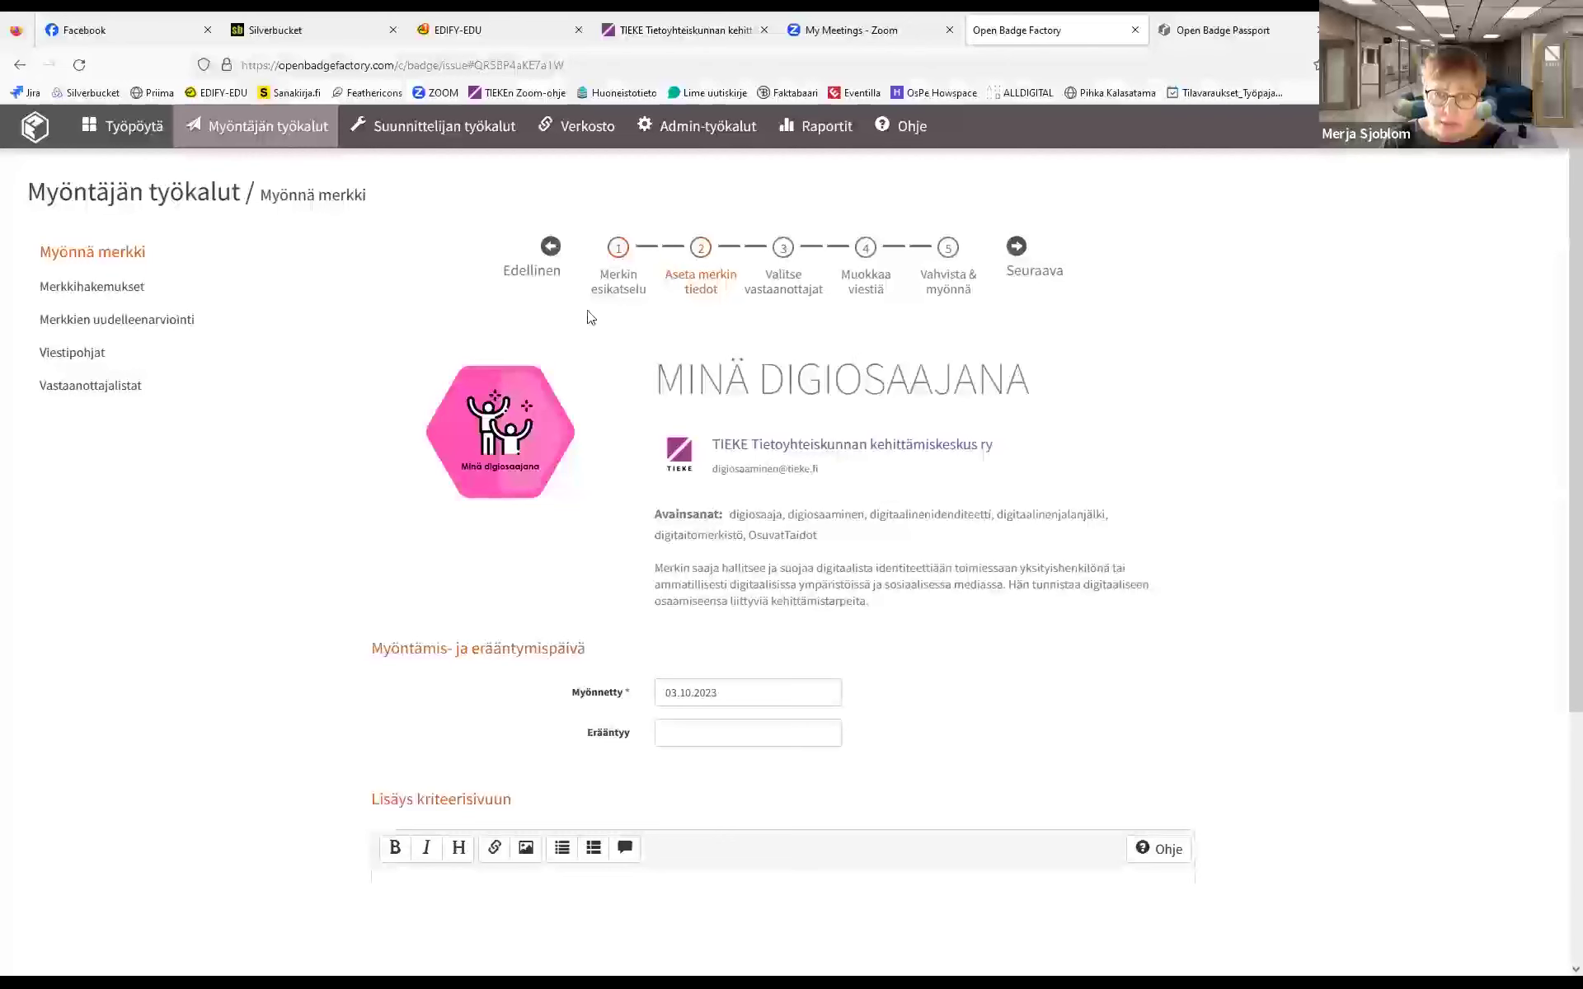
scroll(1558, 413, "down", 3)
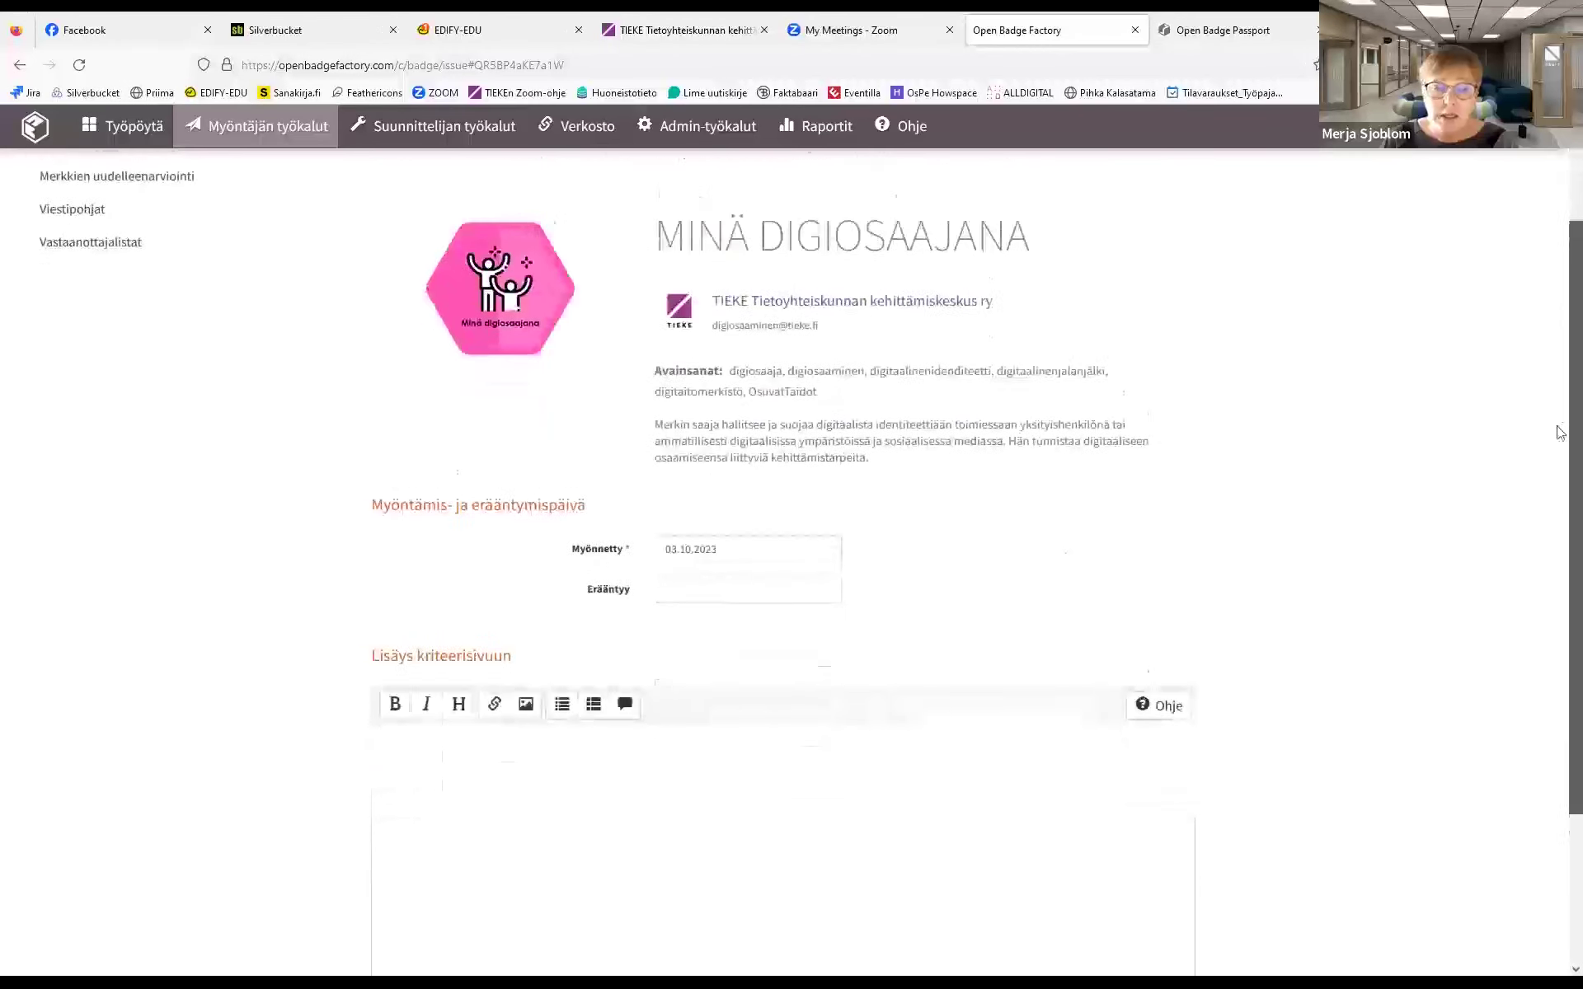
scroll(1558, 495, "down", 4)
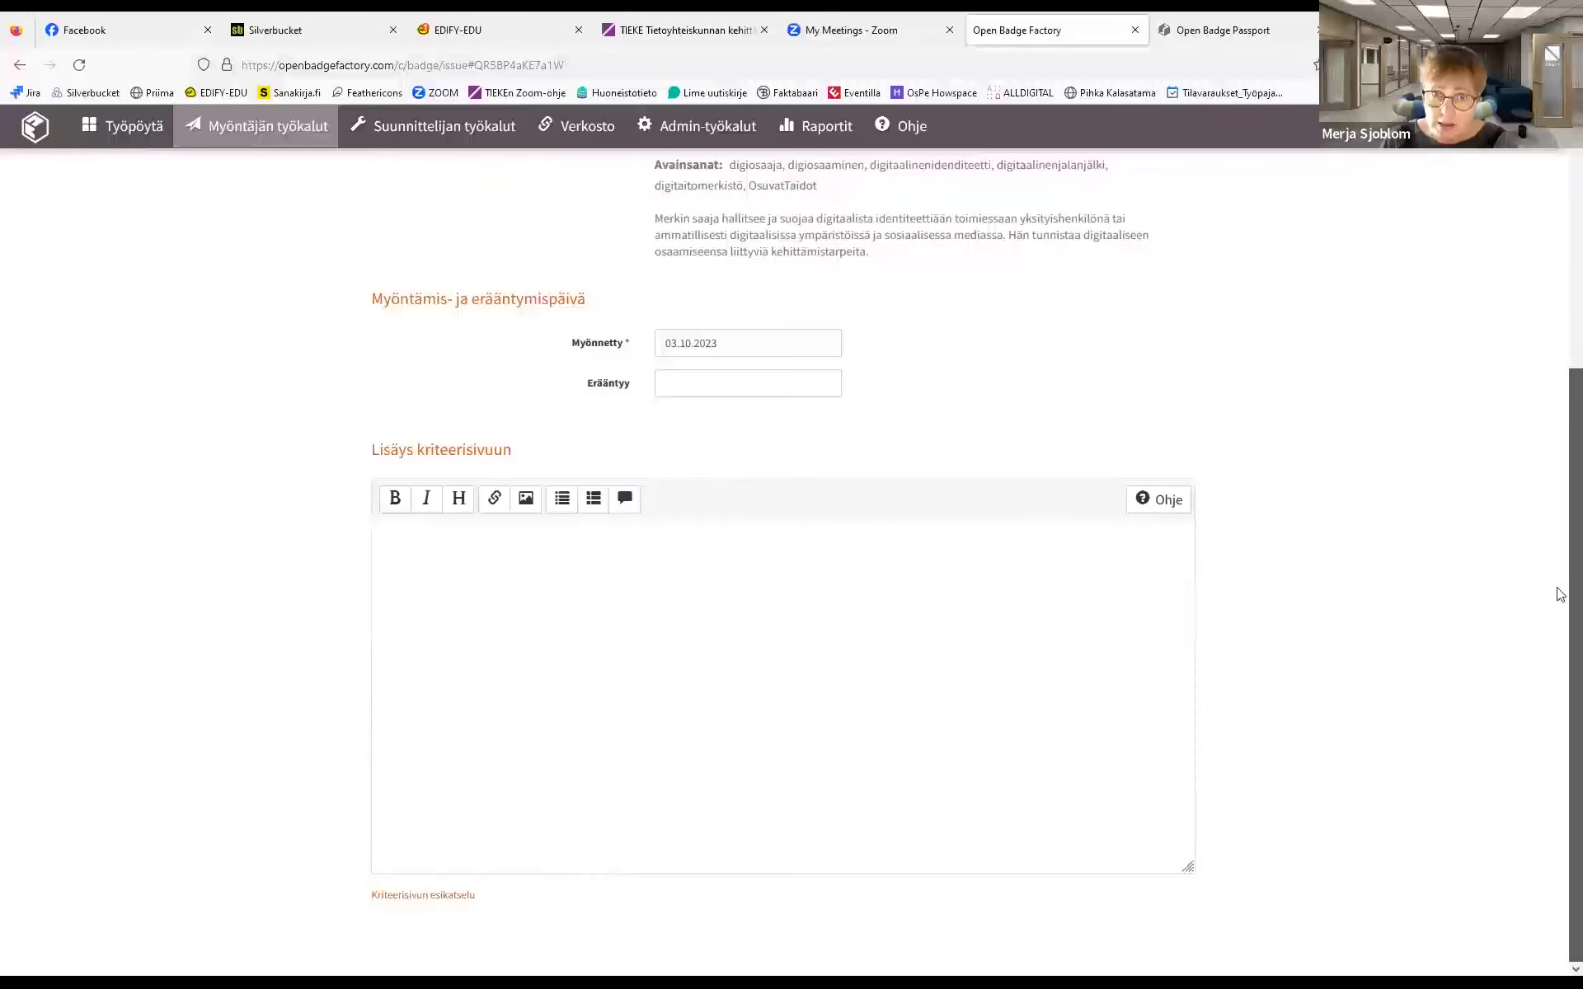
scroll(1561, 477, "up", 2)
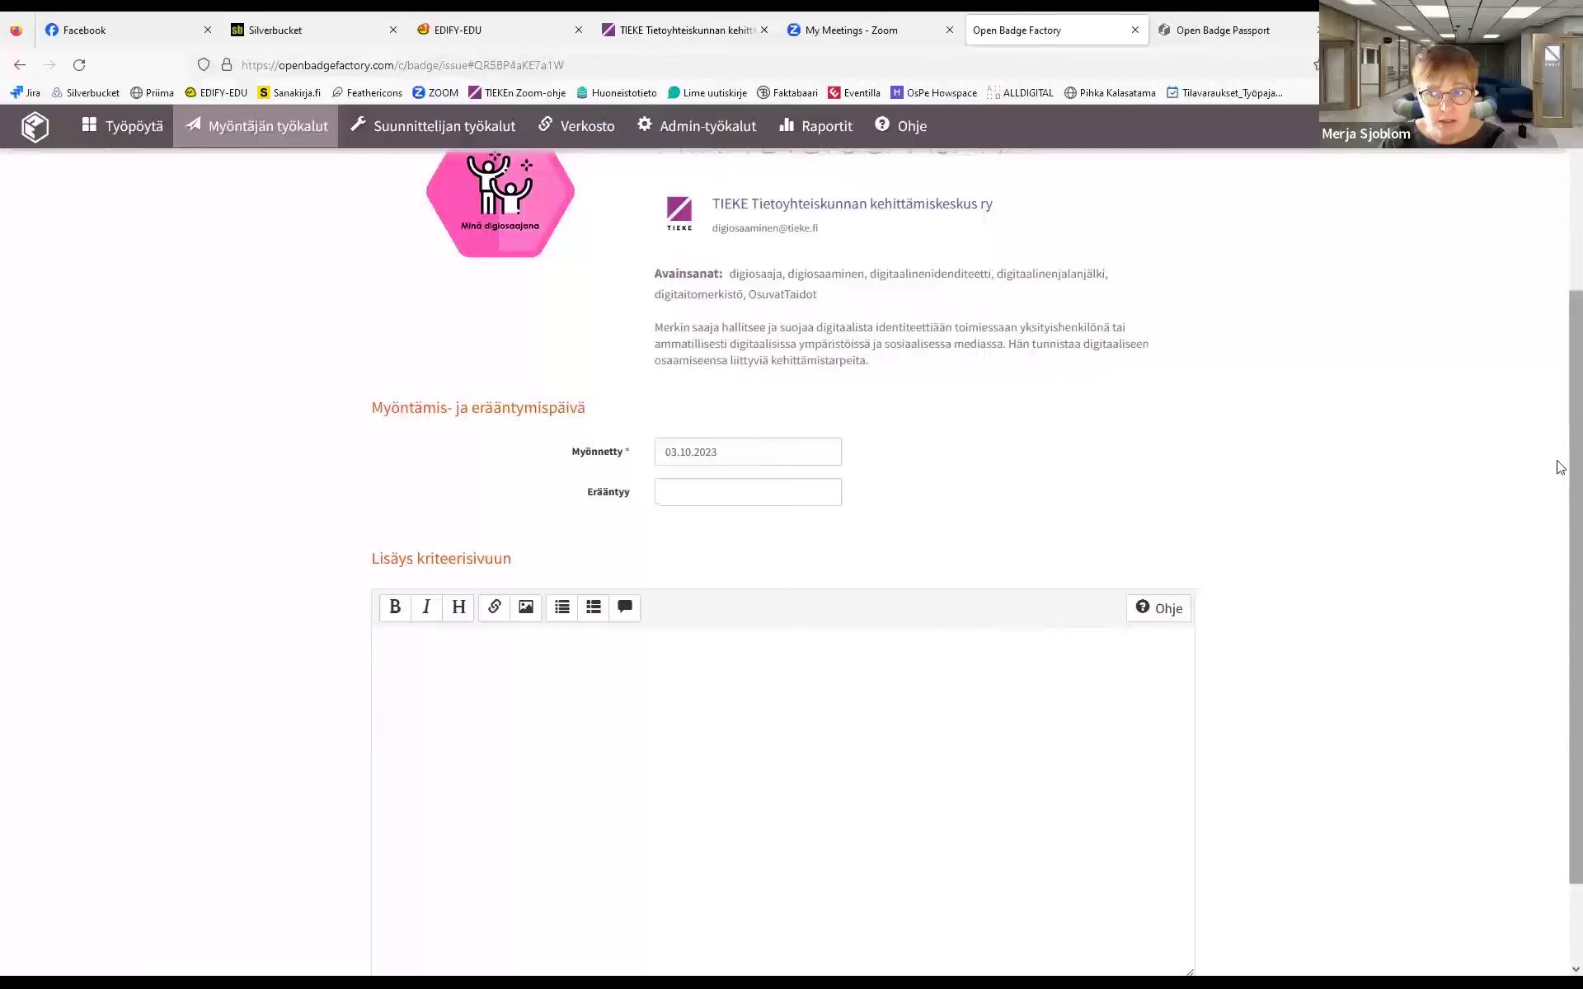
scroll(1558, 429, "up", 3)
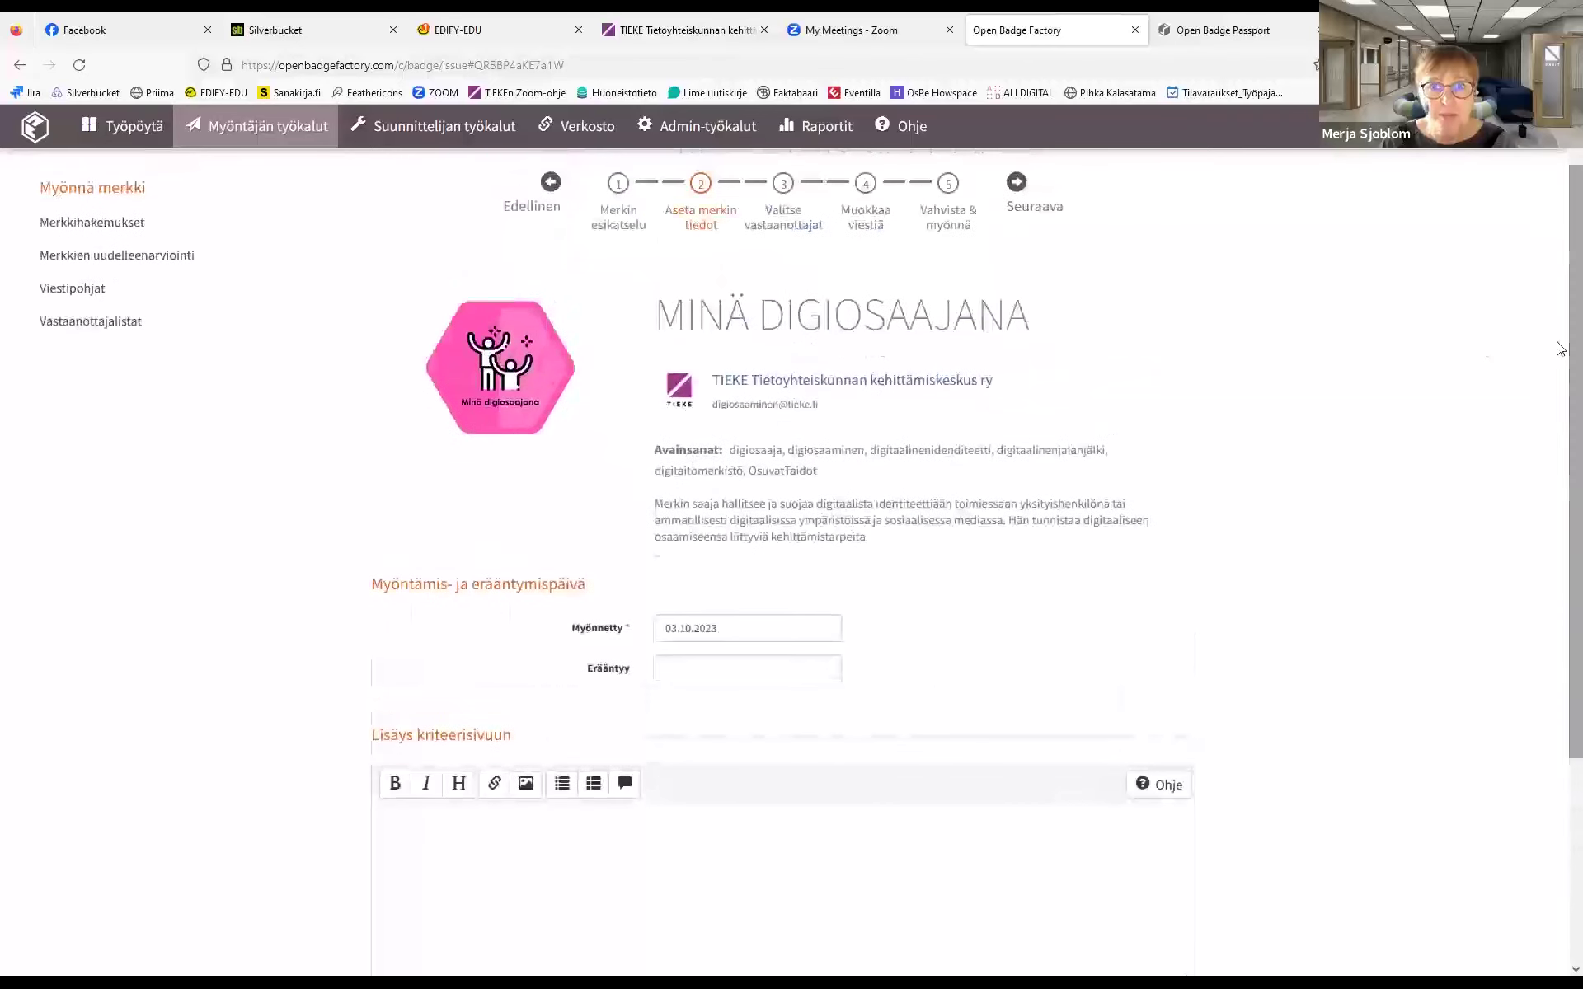
left_click(783, 204)
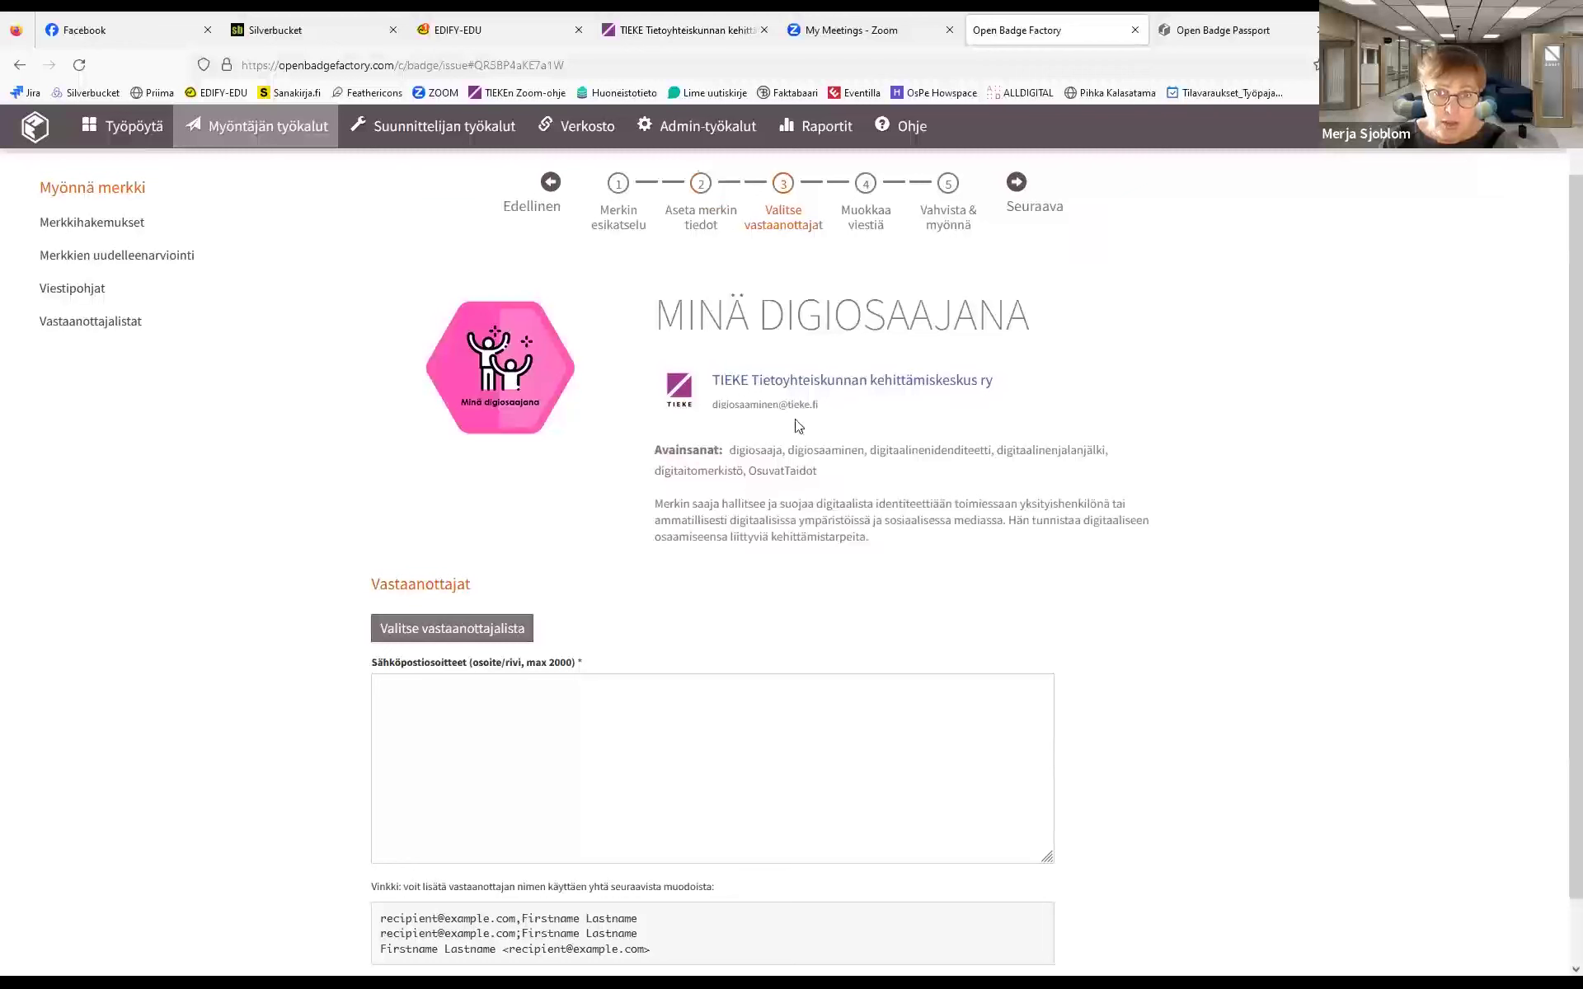
left_click(864, 213)
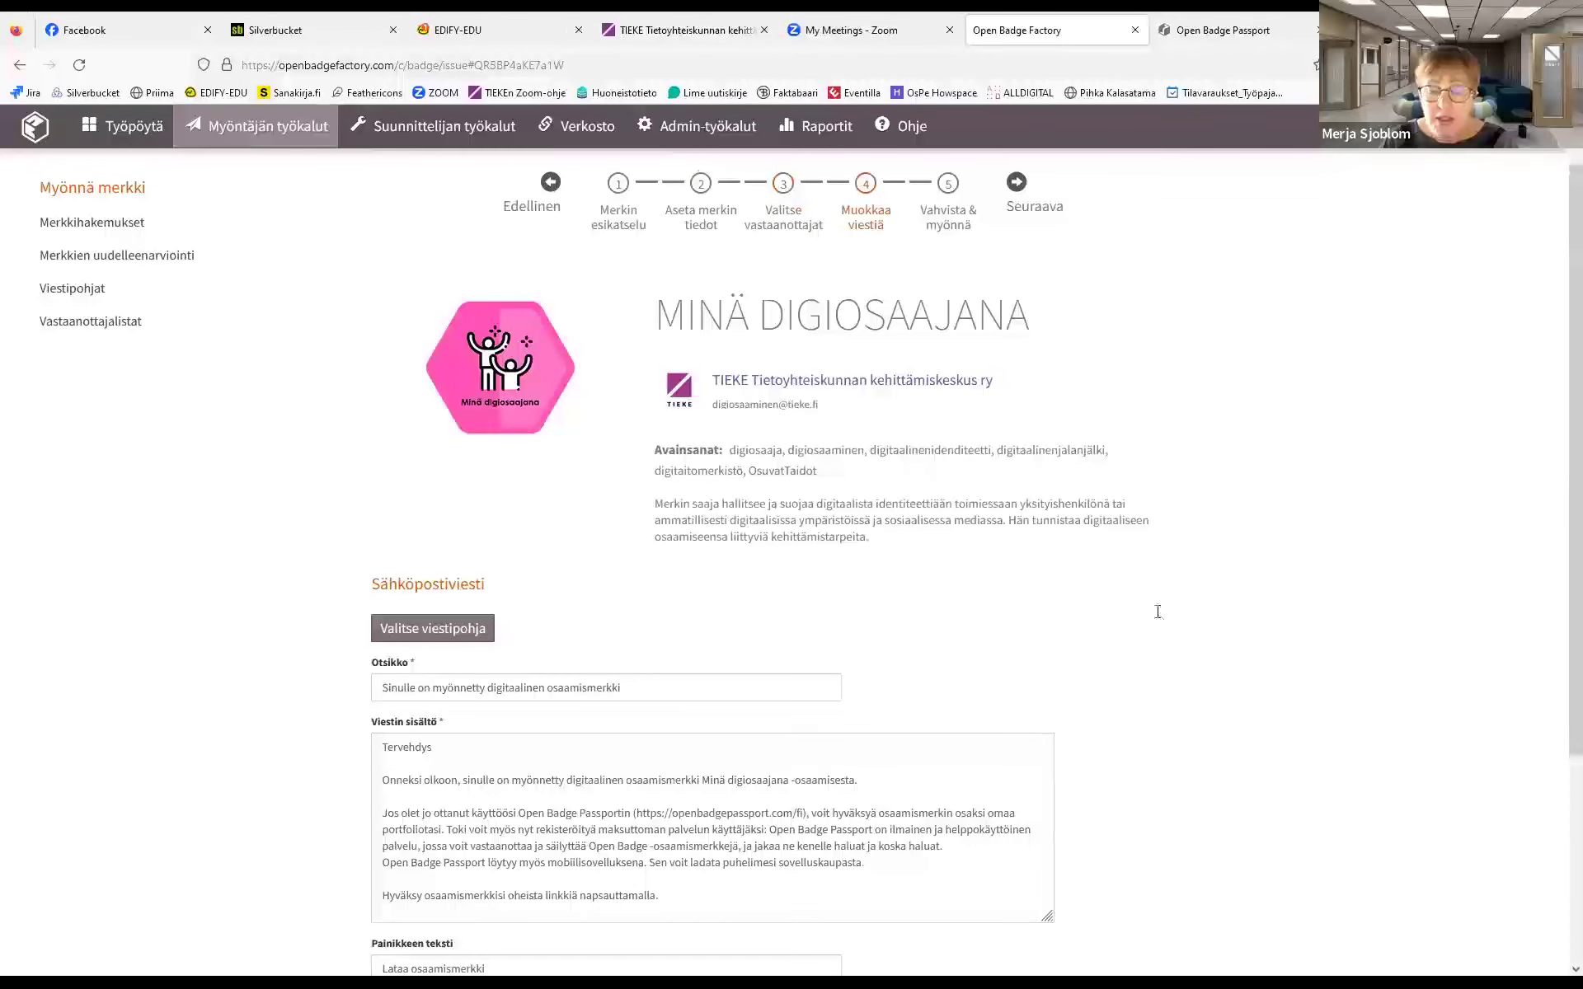
left_click(943, 204)
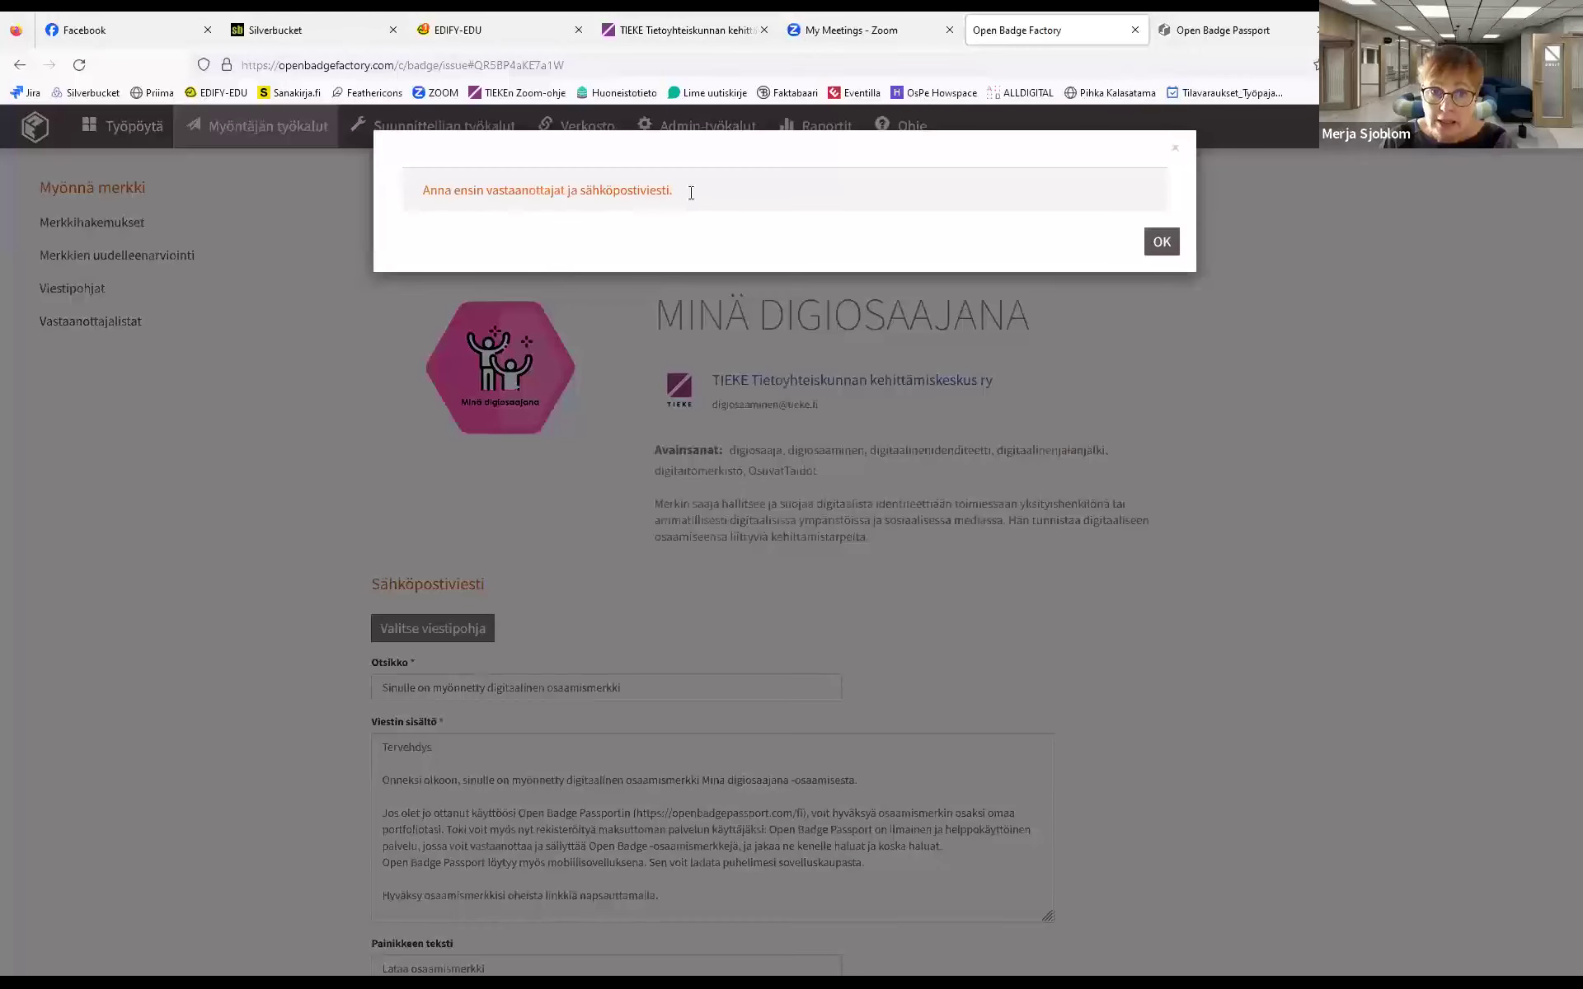
left_click(1161, 241)
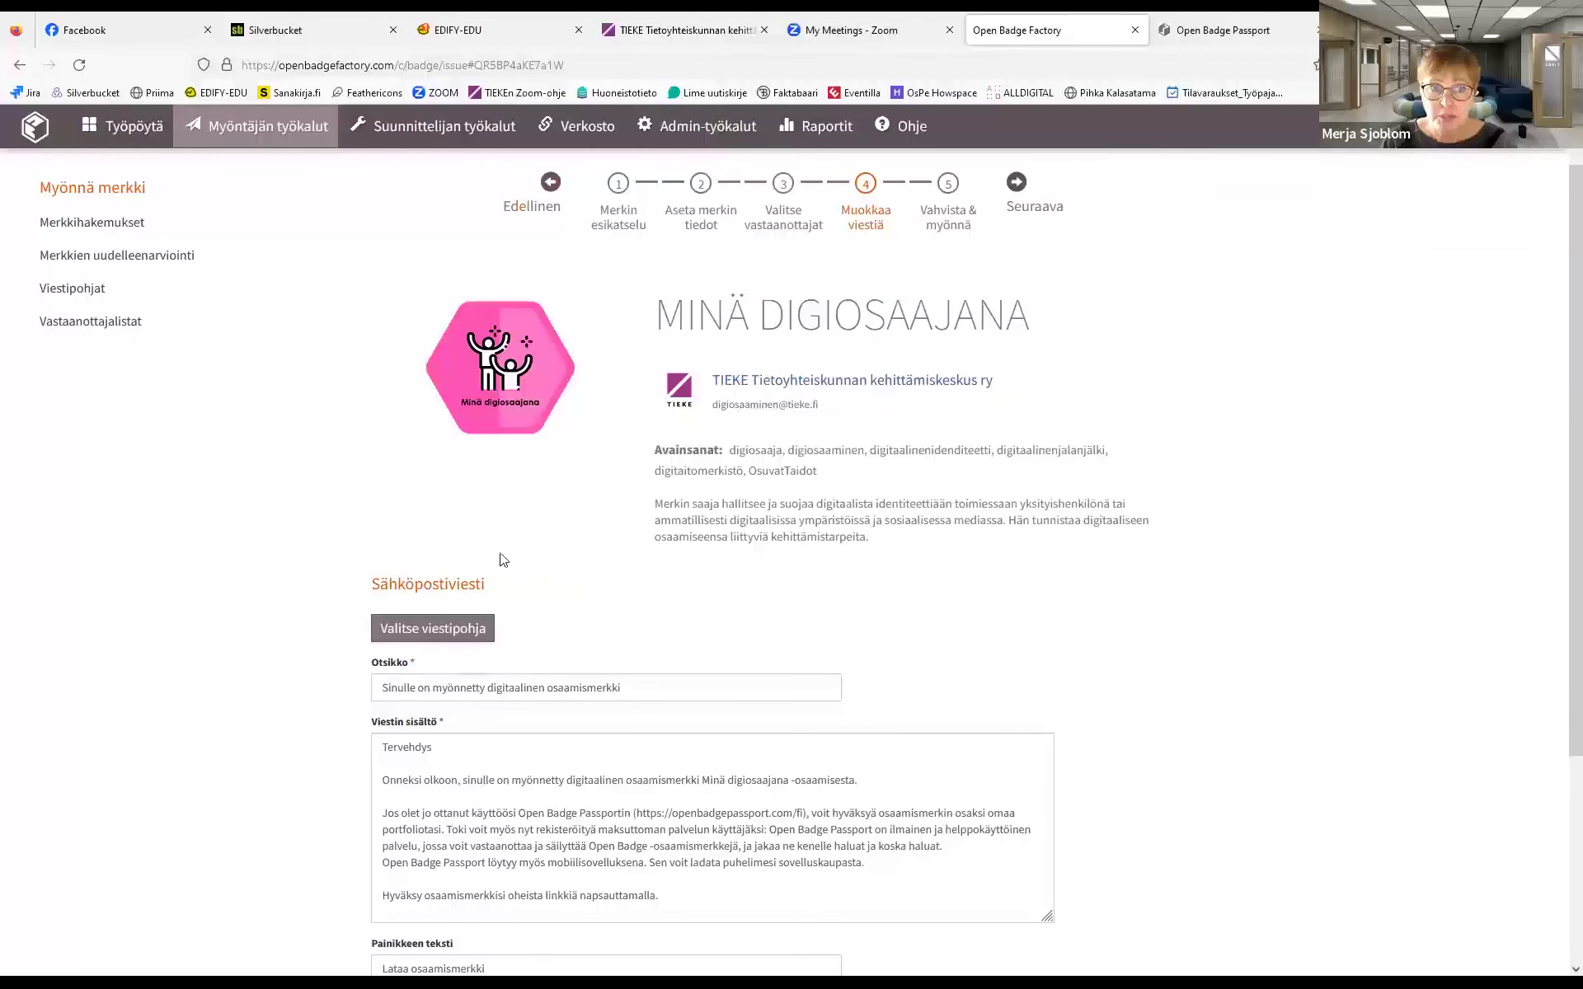
left_click(112, 189)
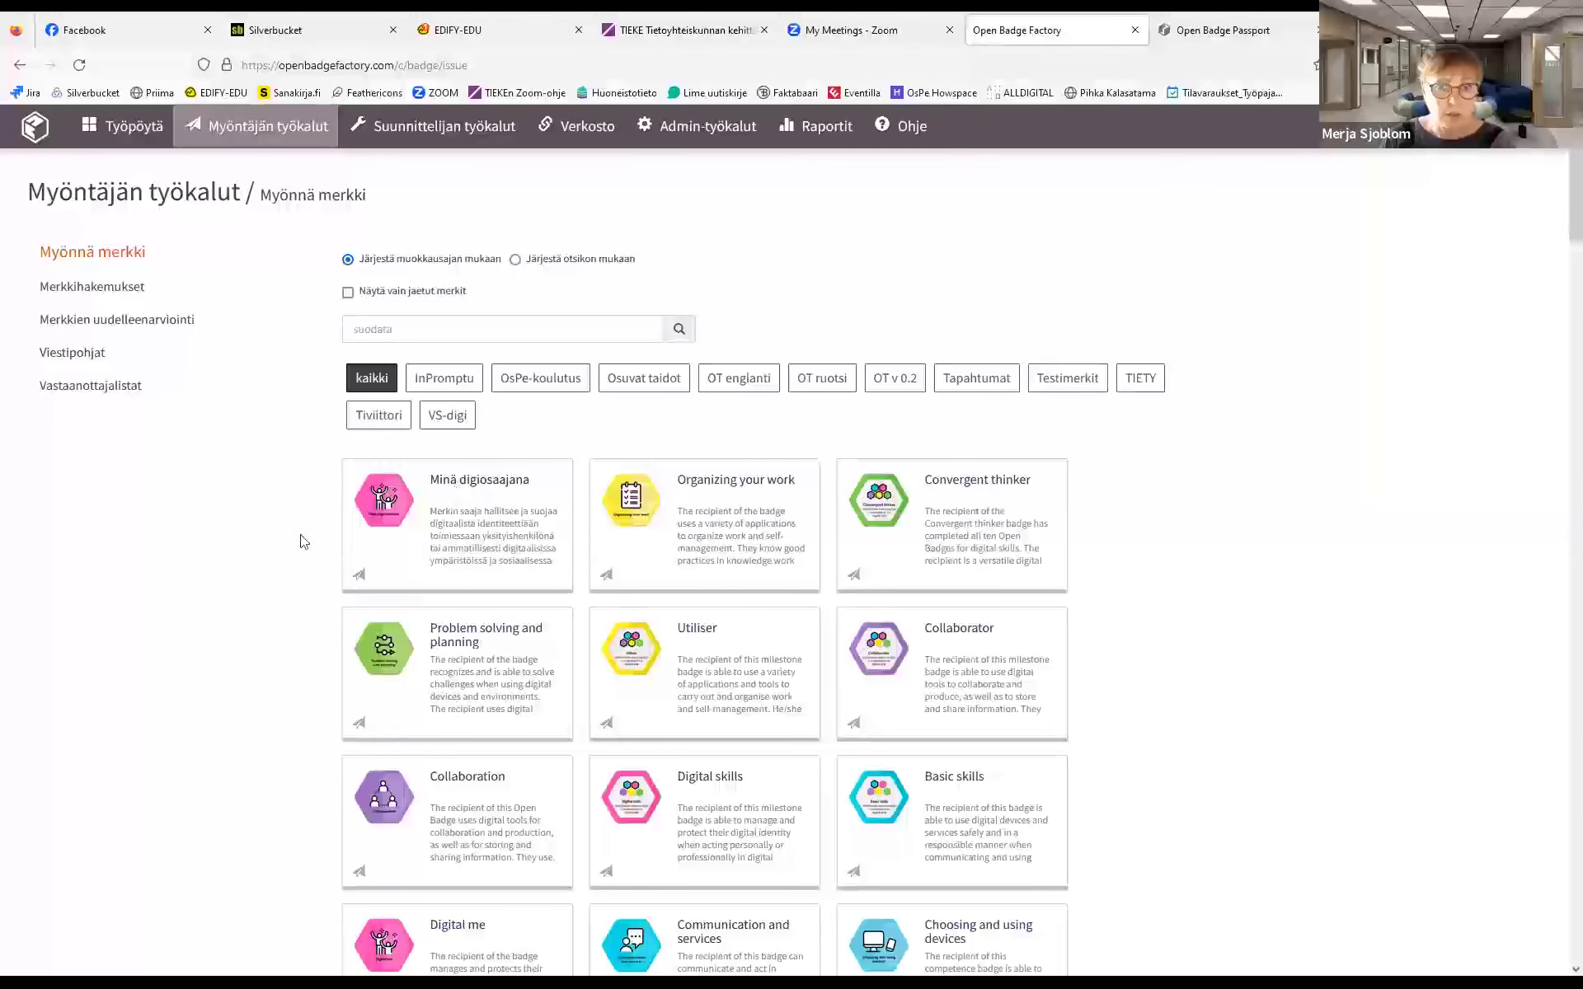
Leave the Minä digiosaajana issuing wizard and view the Raportit general report totals
left_click(471, 493)
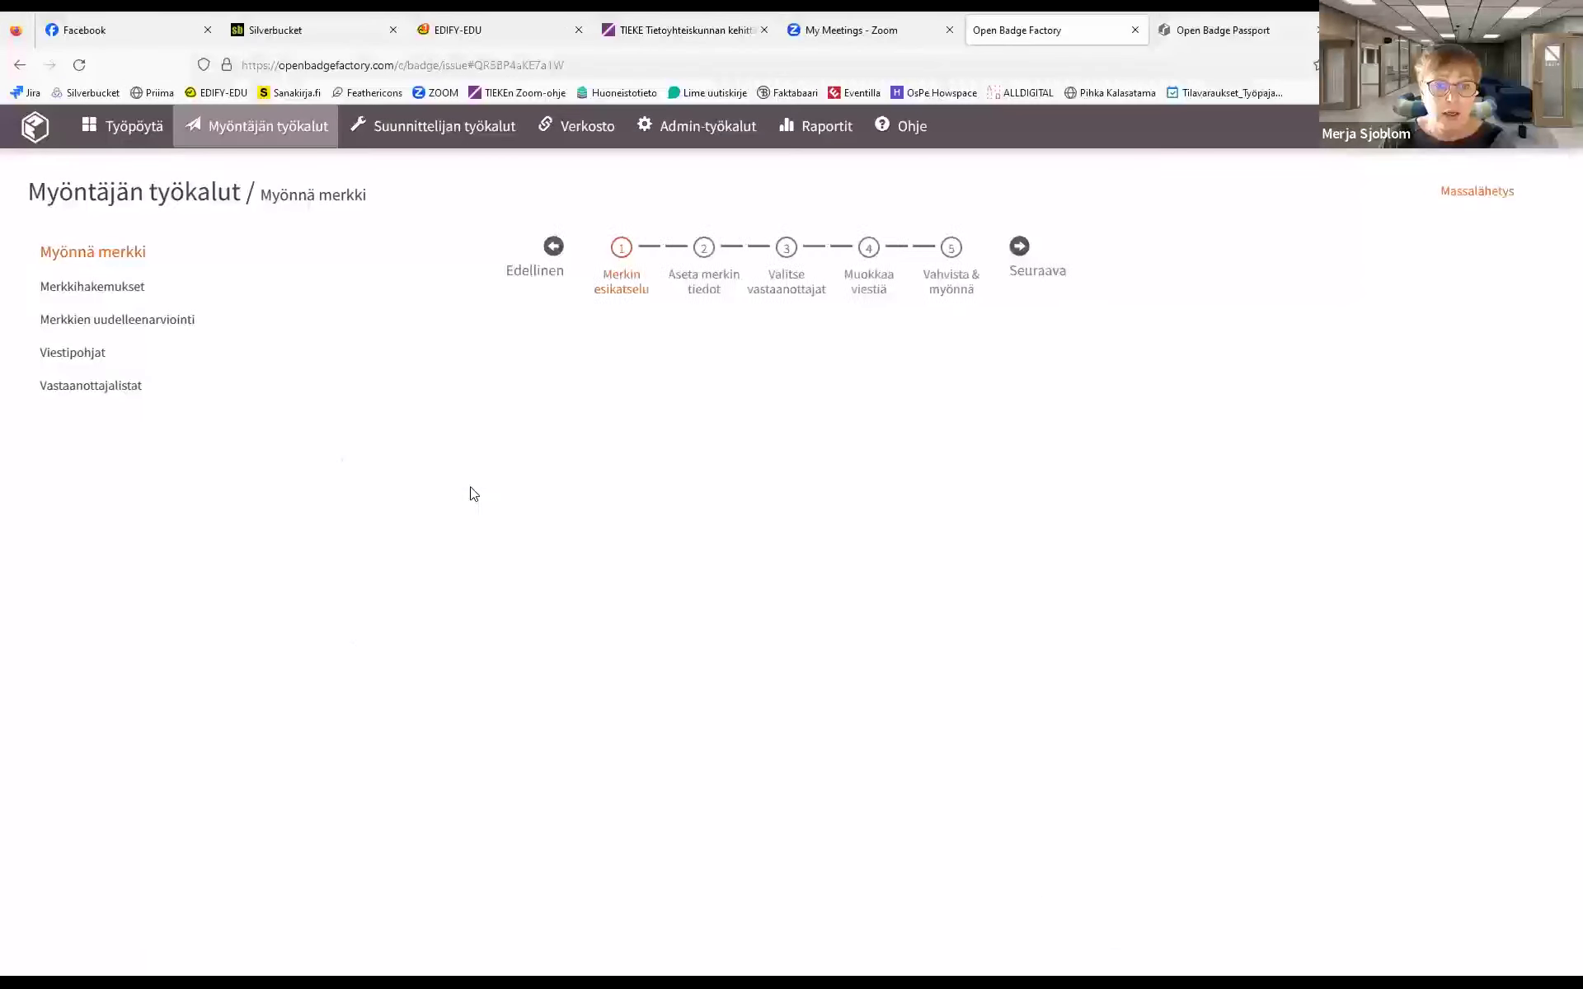
left_click(91, 251)
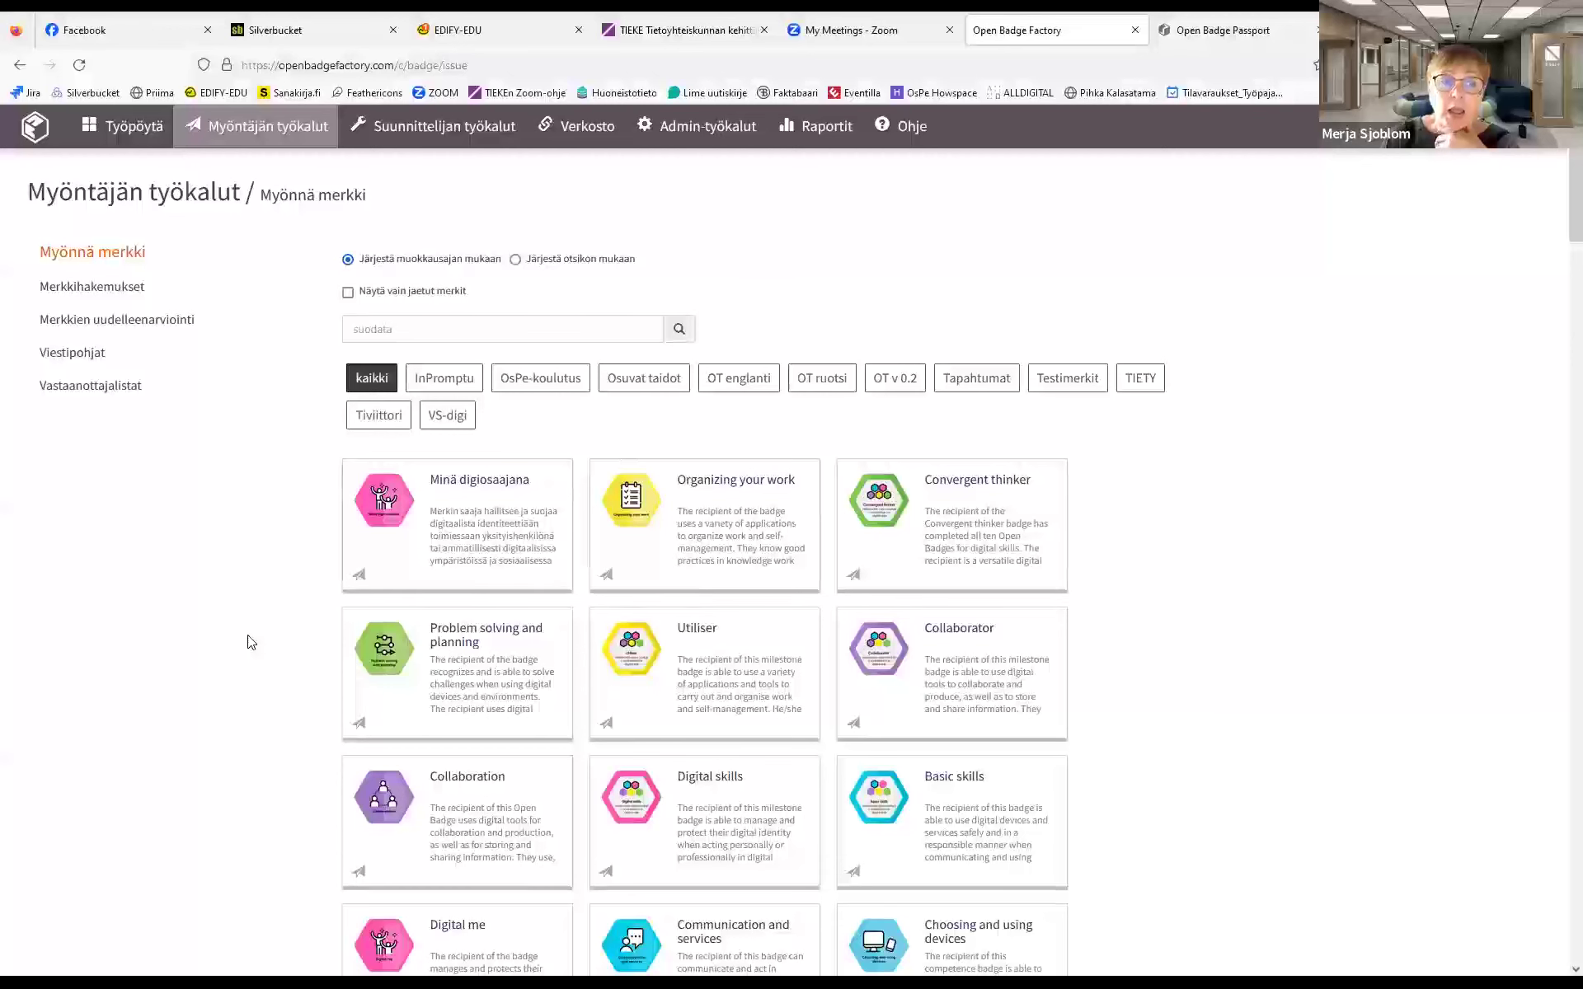
left_click(814, 129)
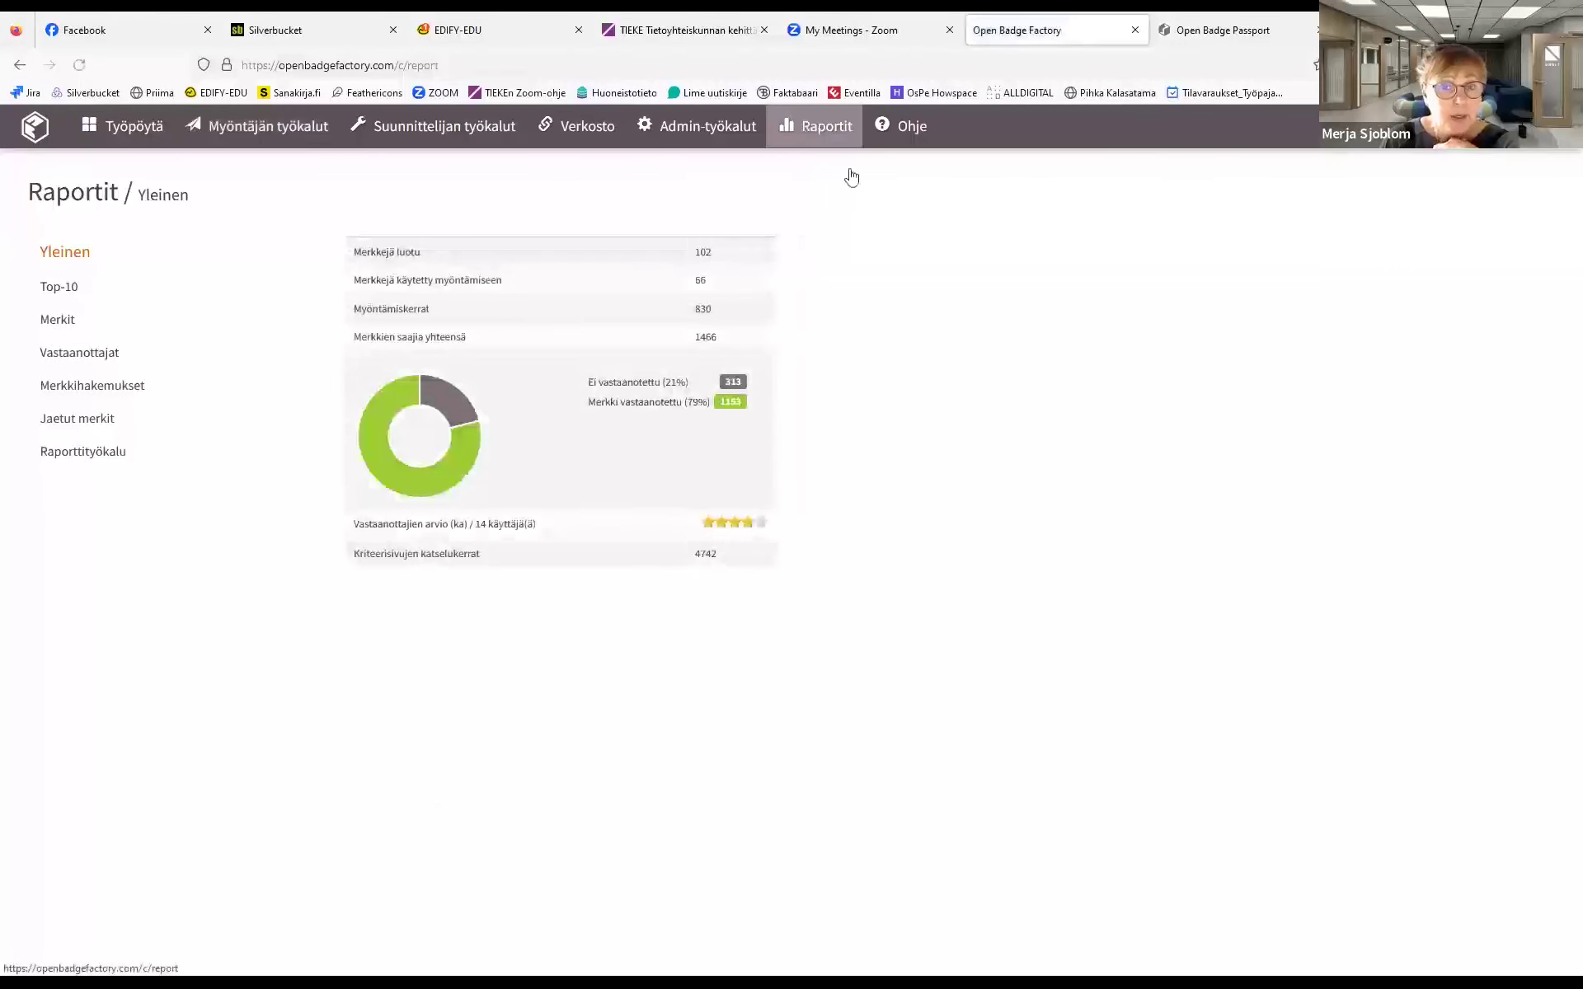
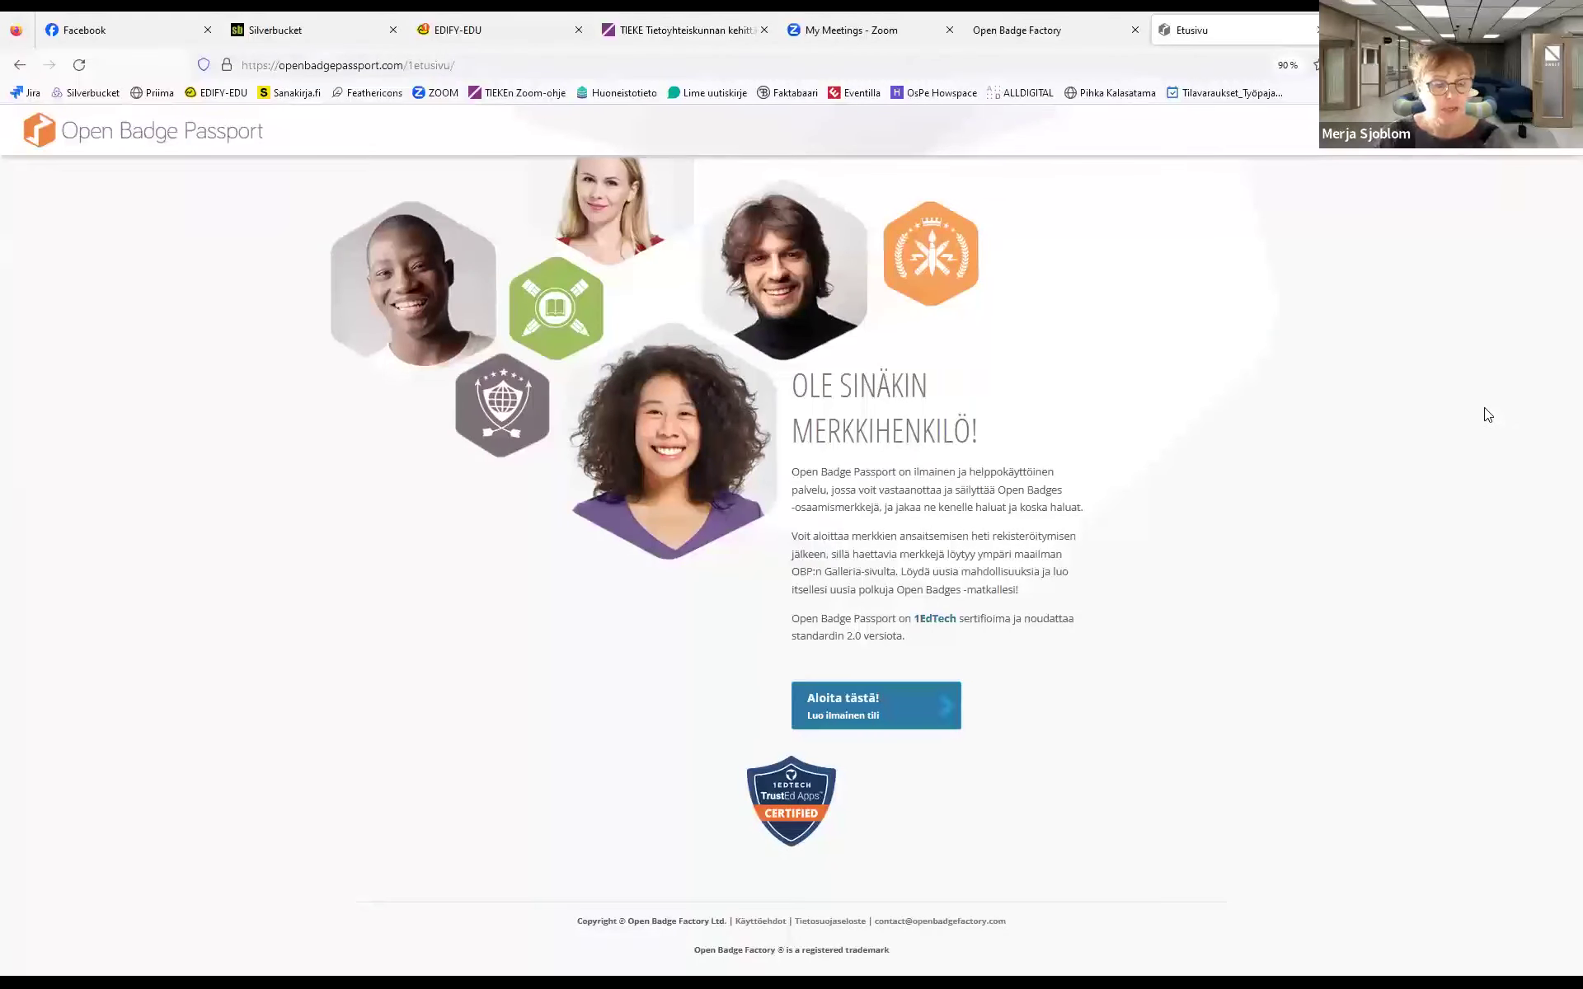
left_click(845, 703)
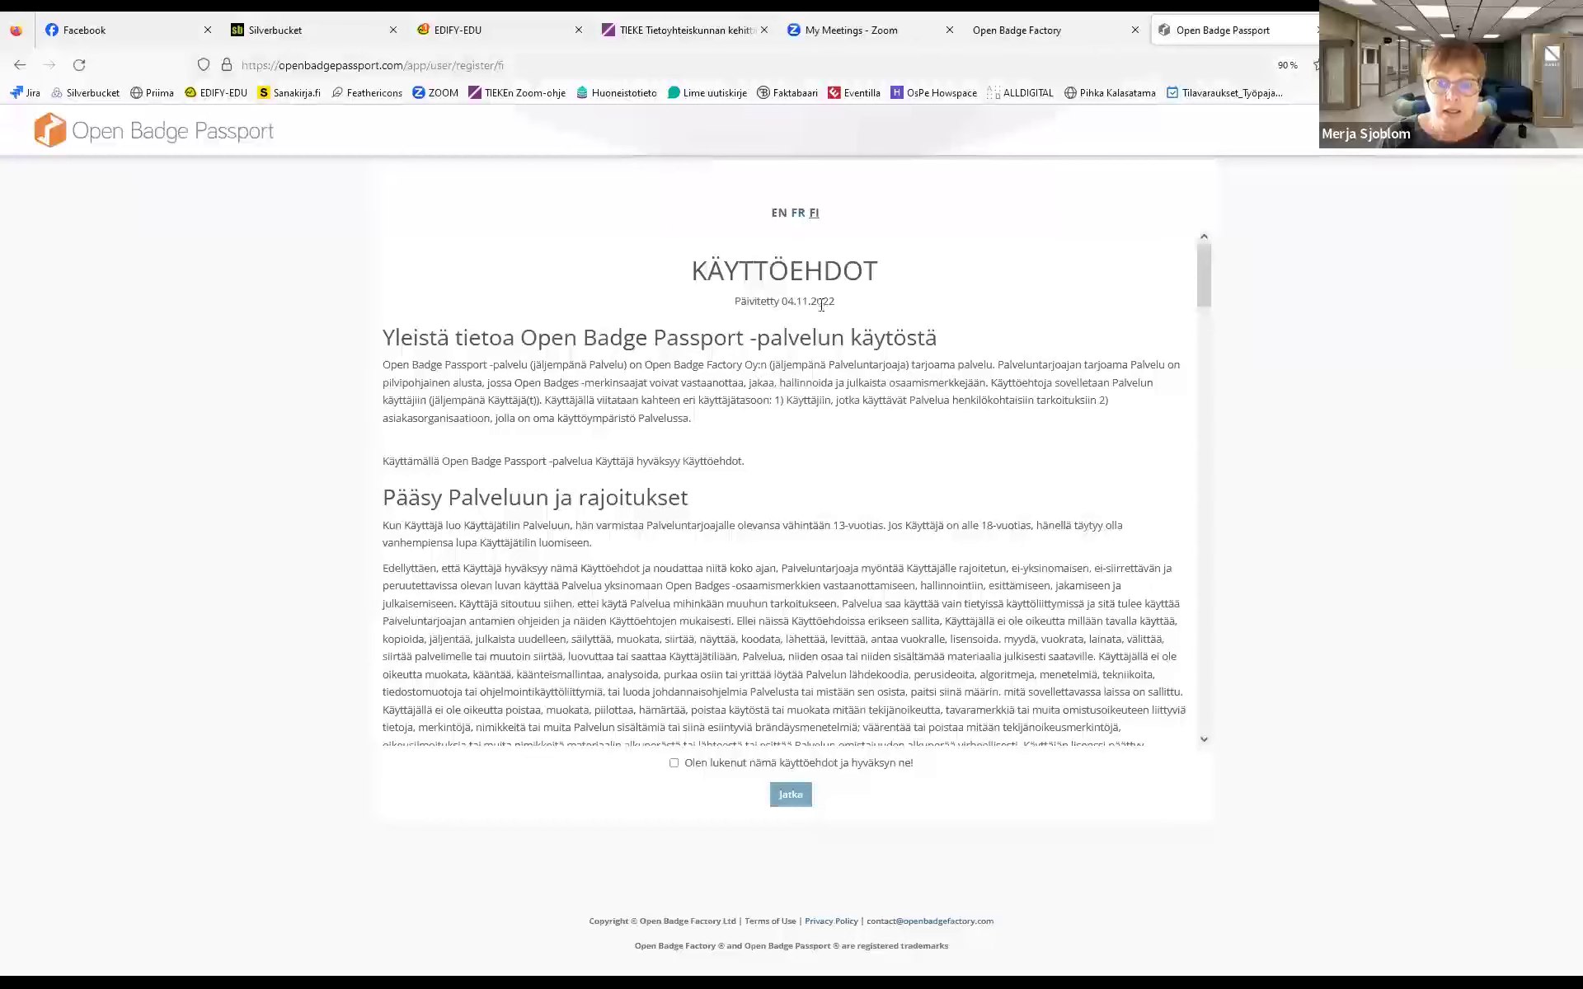
left_click(674, 764)
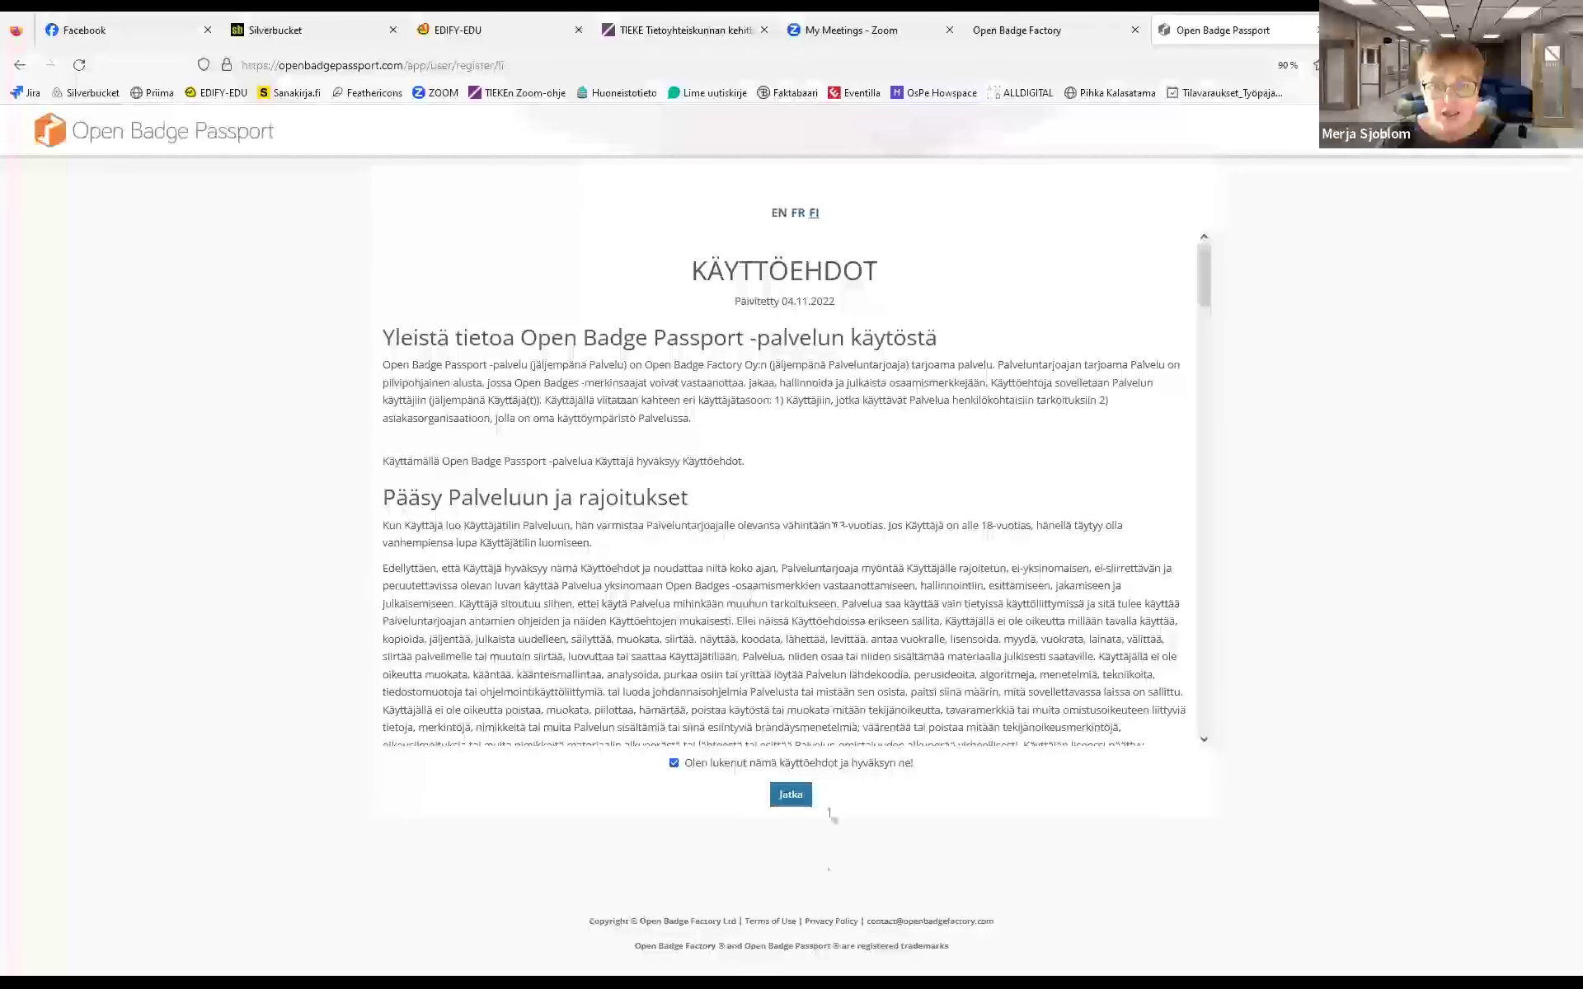
left_click(787, 797)
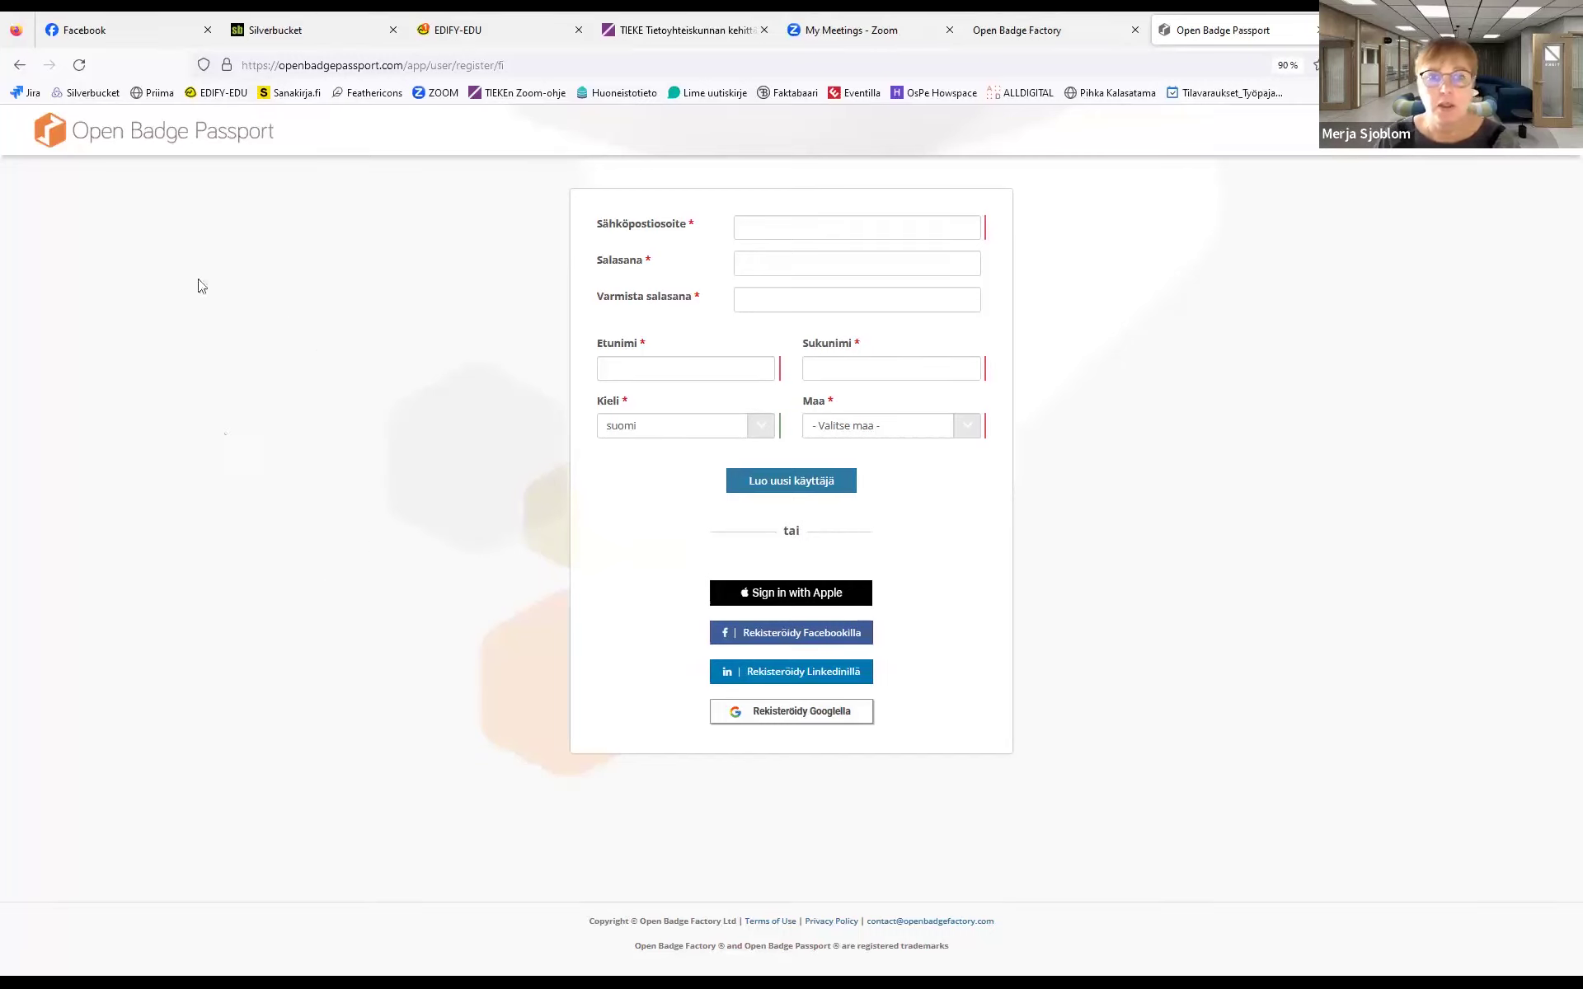
left_click(153, 140)
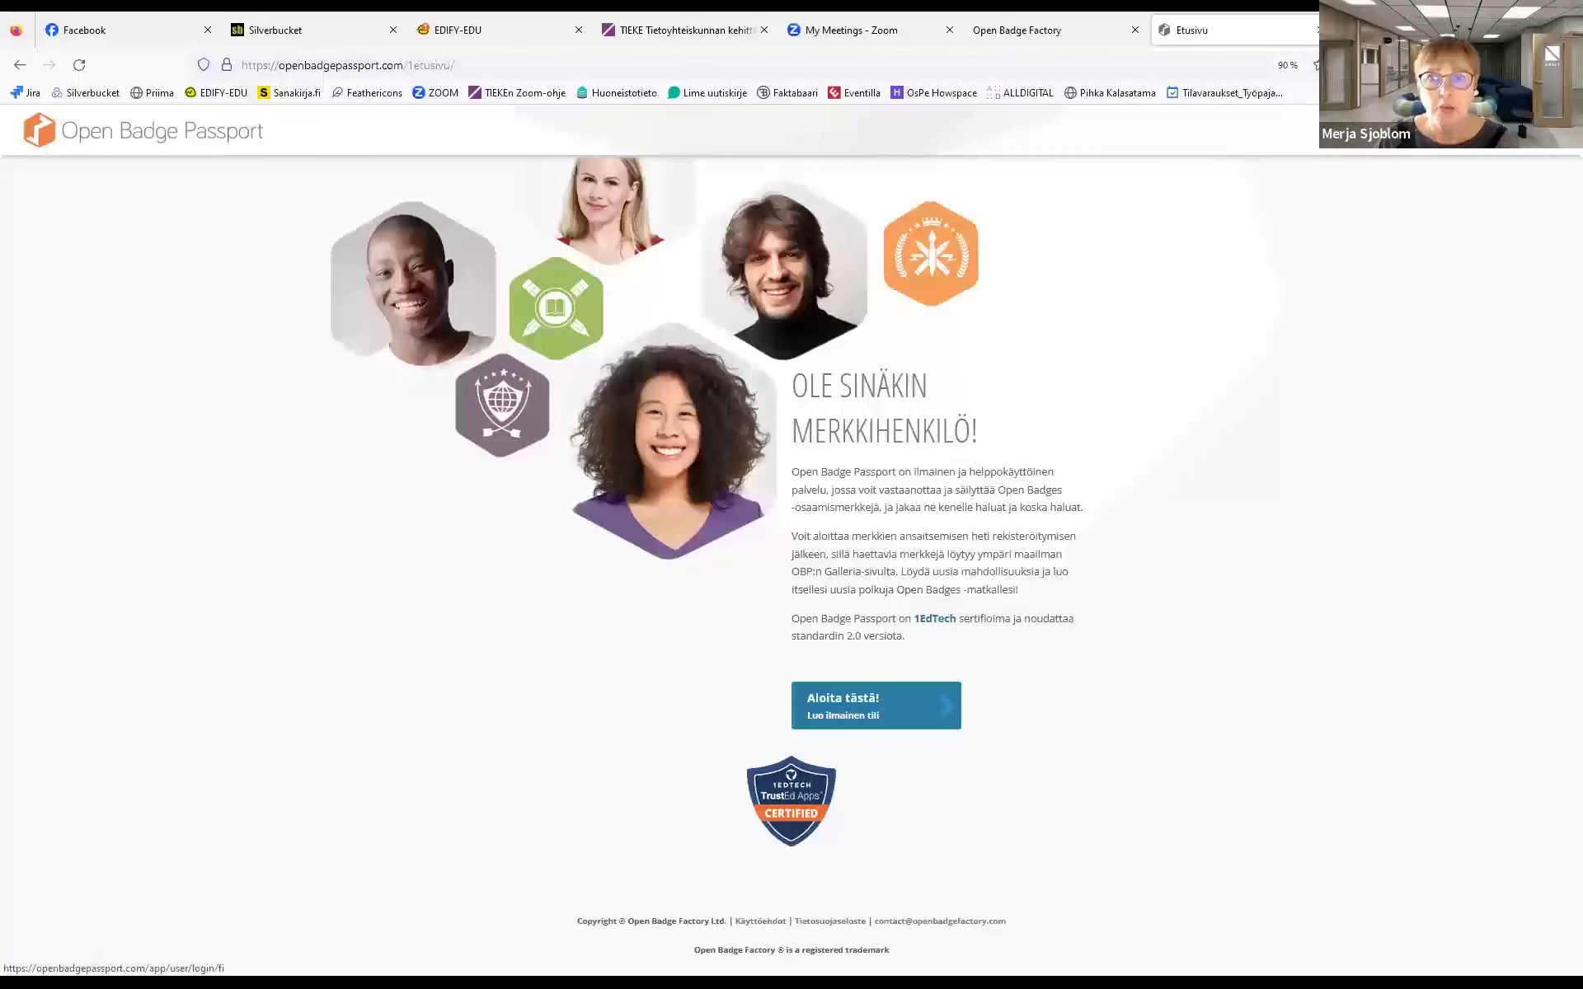
Sign in with the saved e-mail and the account password, declining Firefox's offer to save it
left_click(1443, 130)
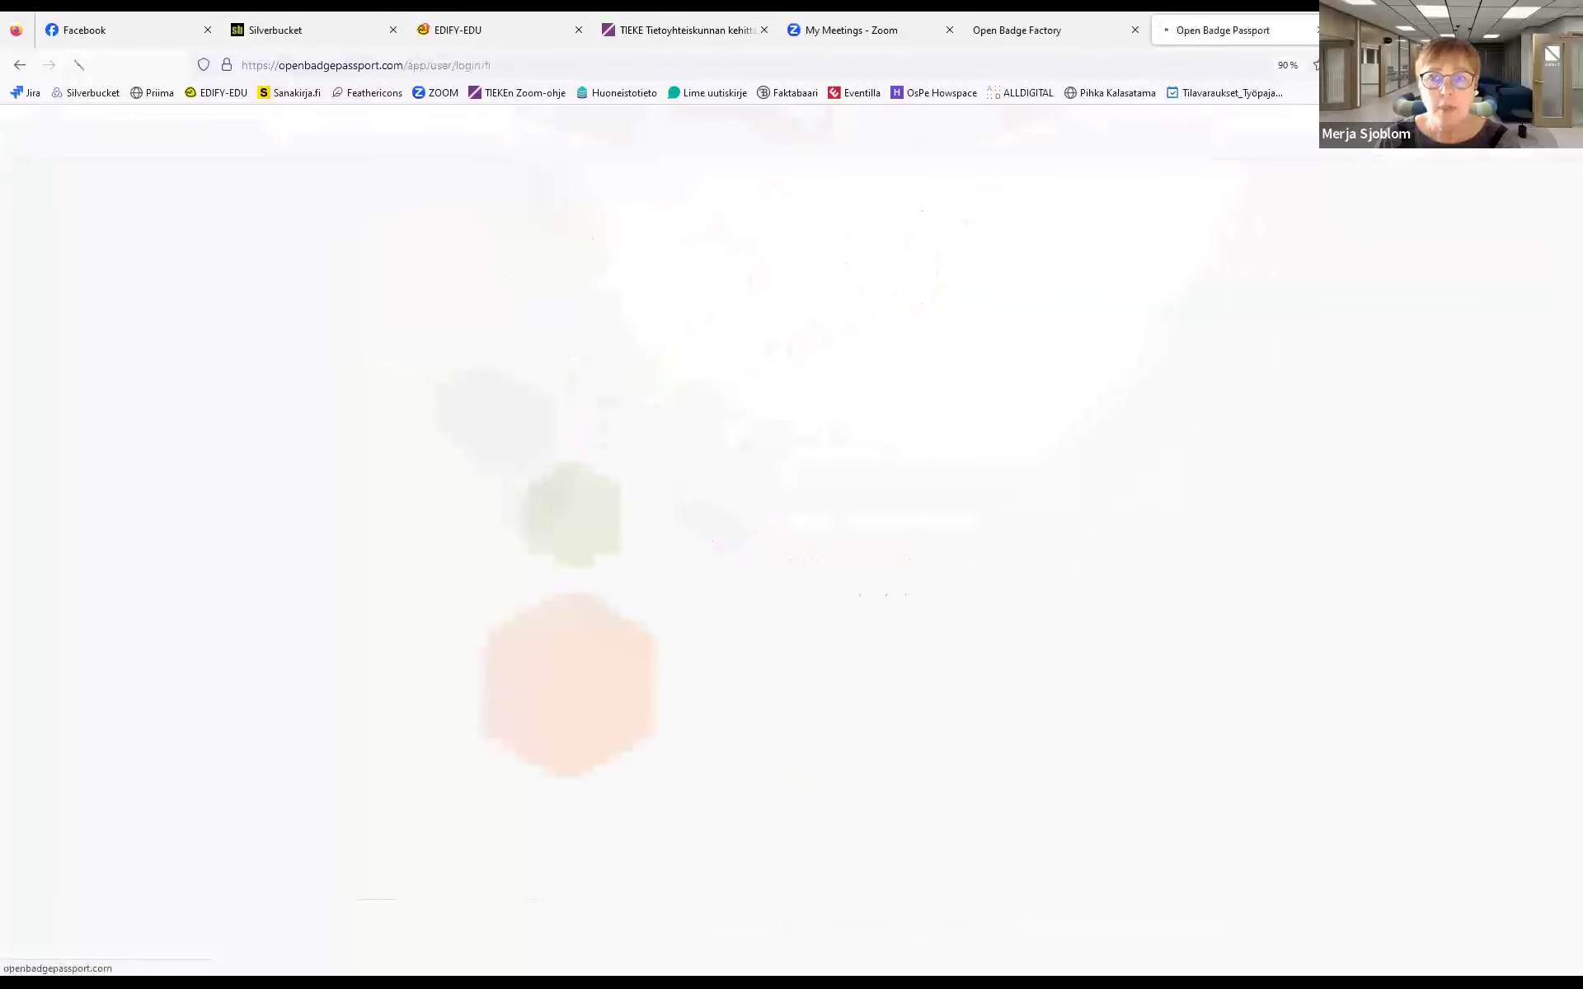
left_click(716, 221)
left_click(770, 245)
left_click(714, 262)
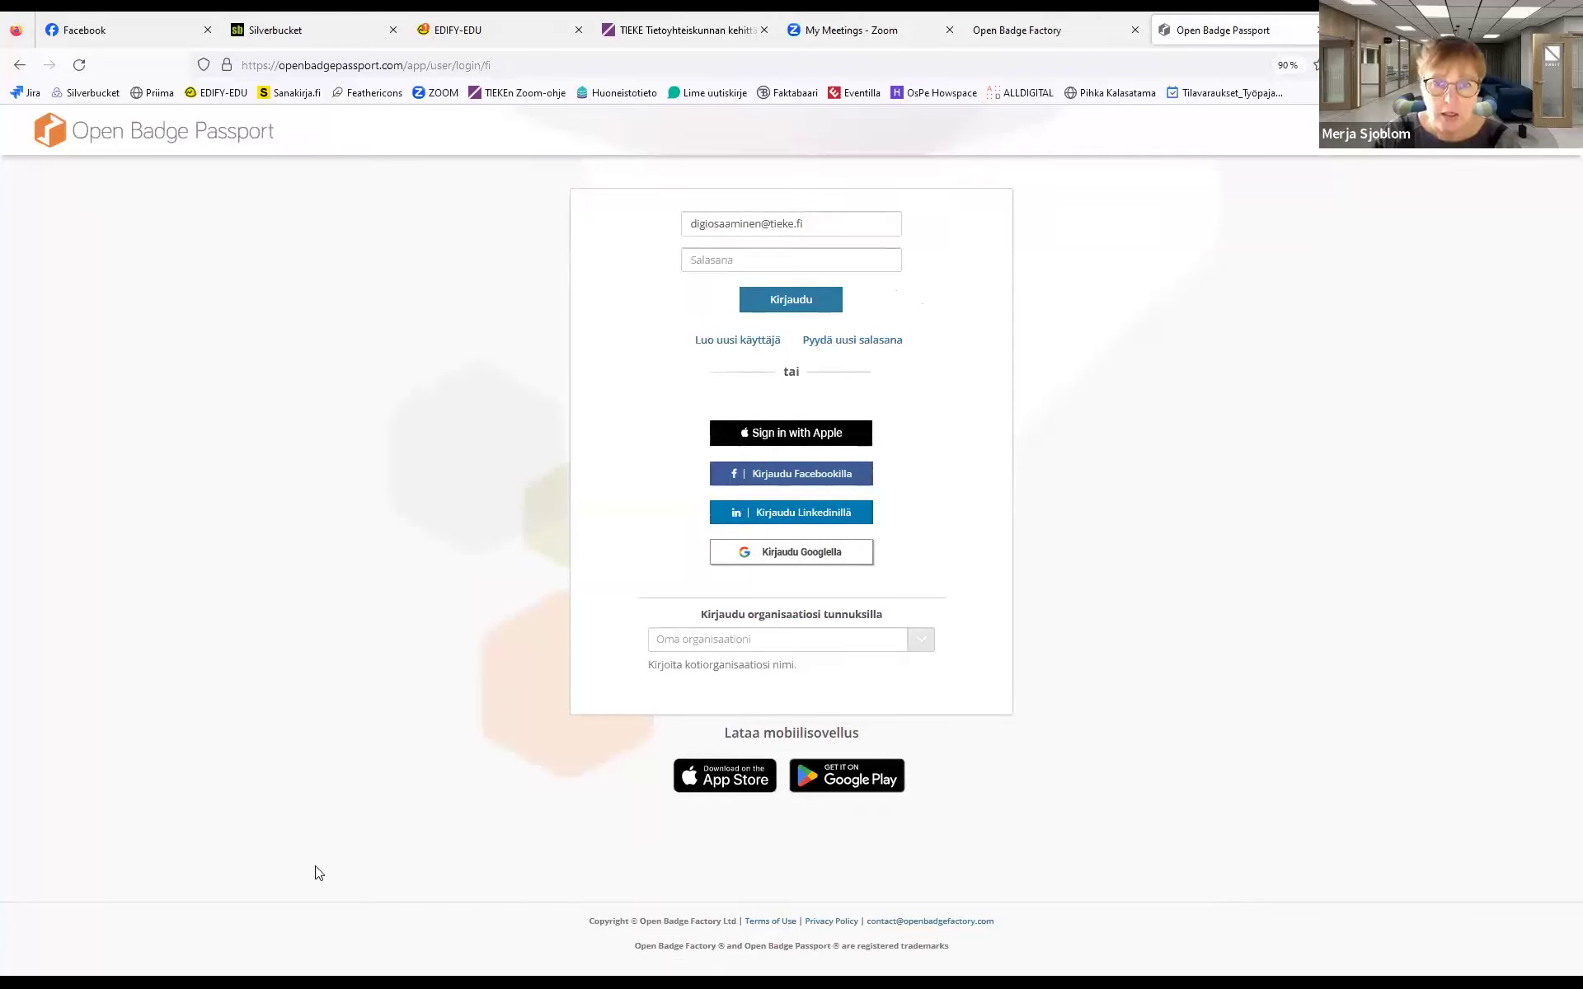
type("*****")
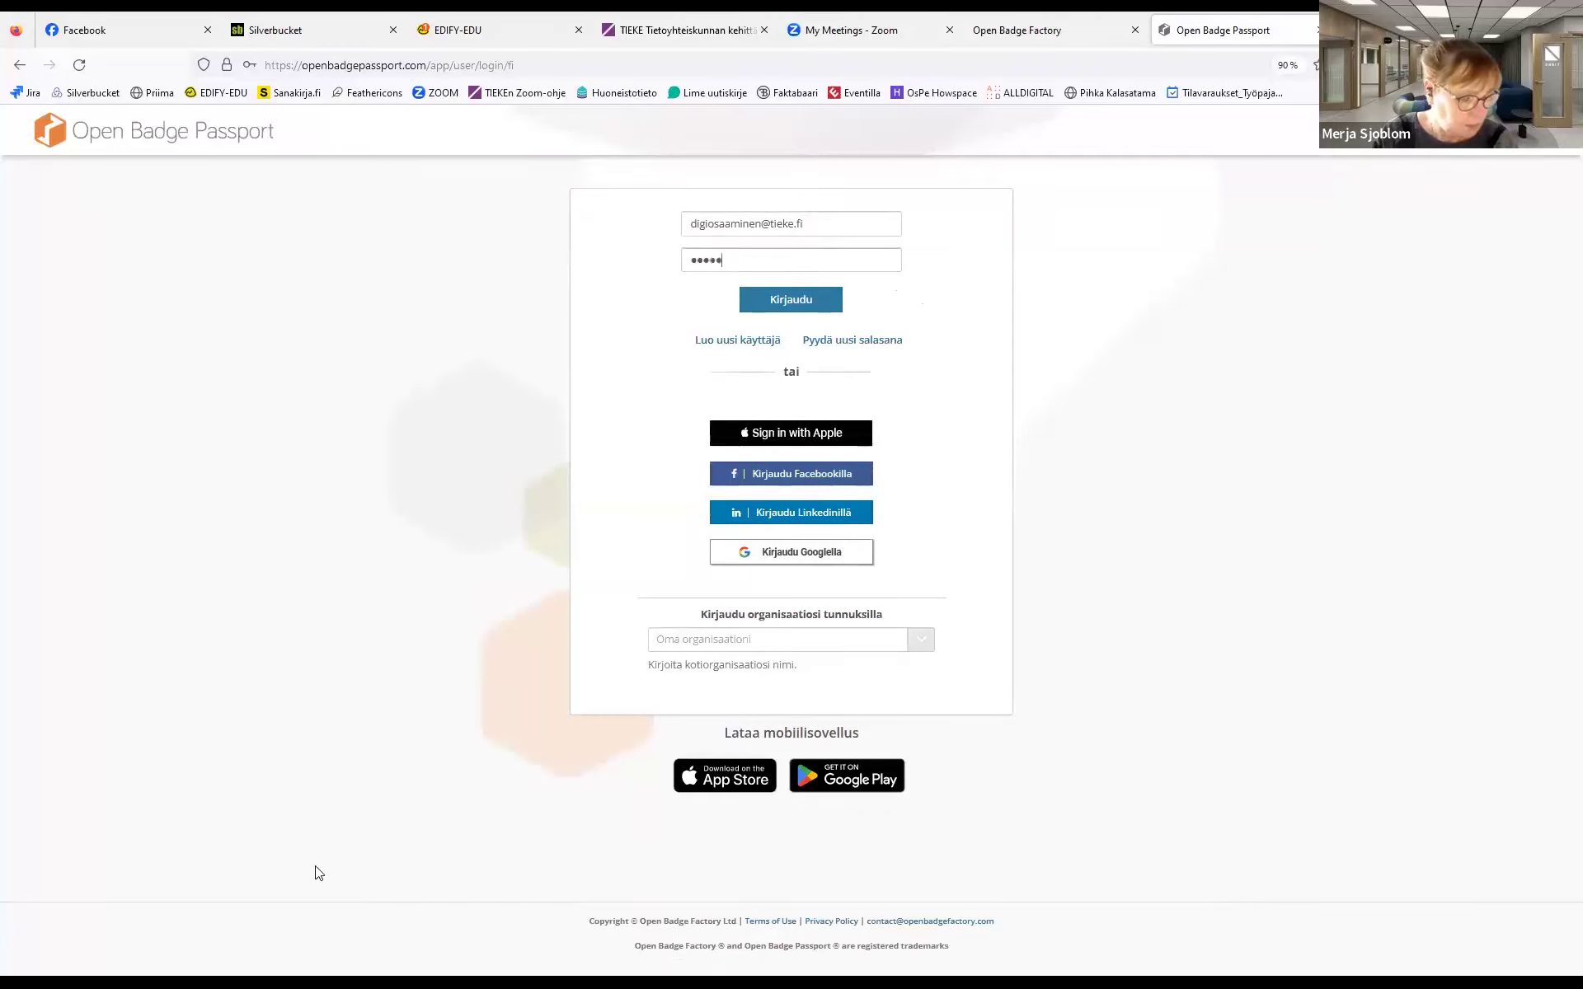
type("*")
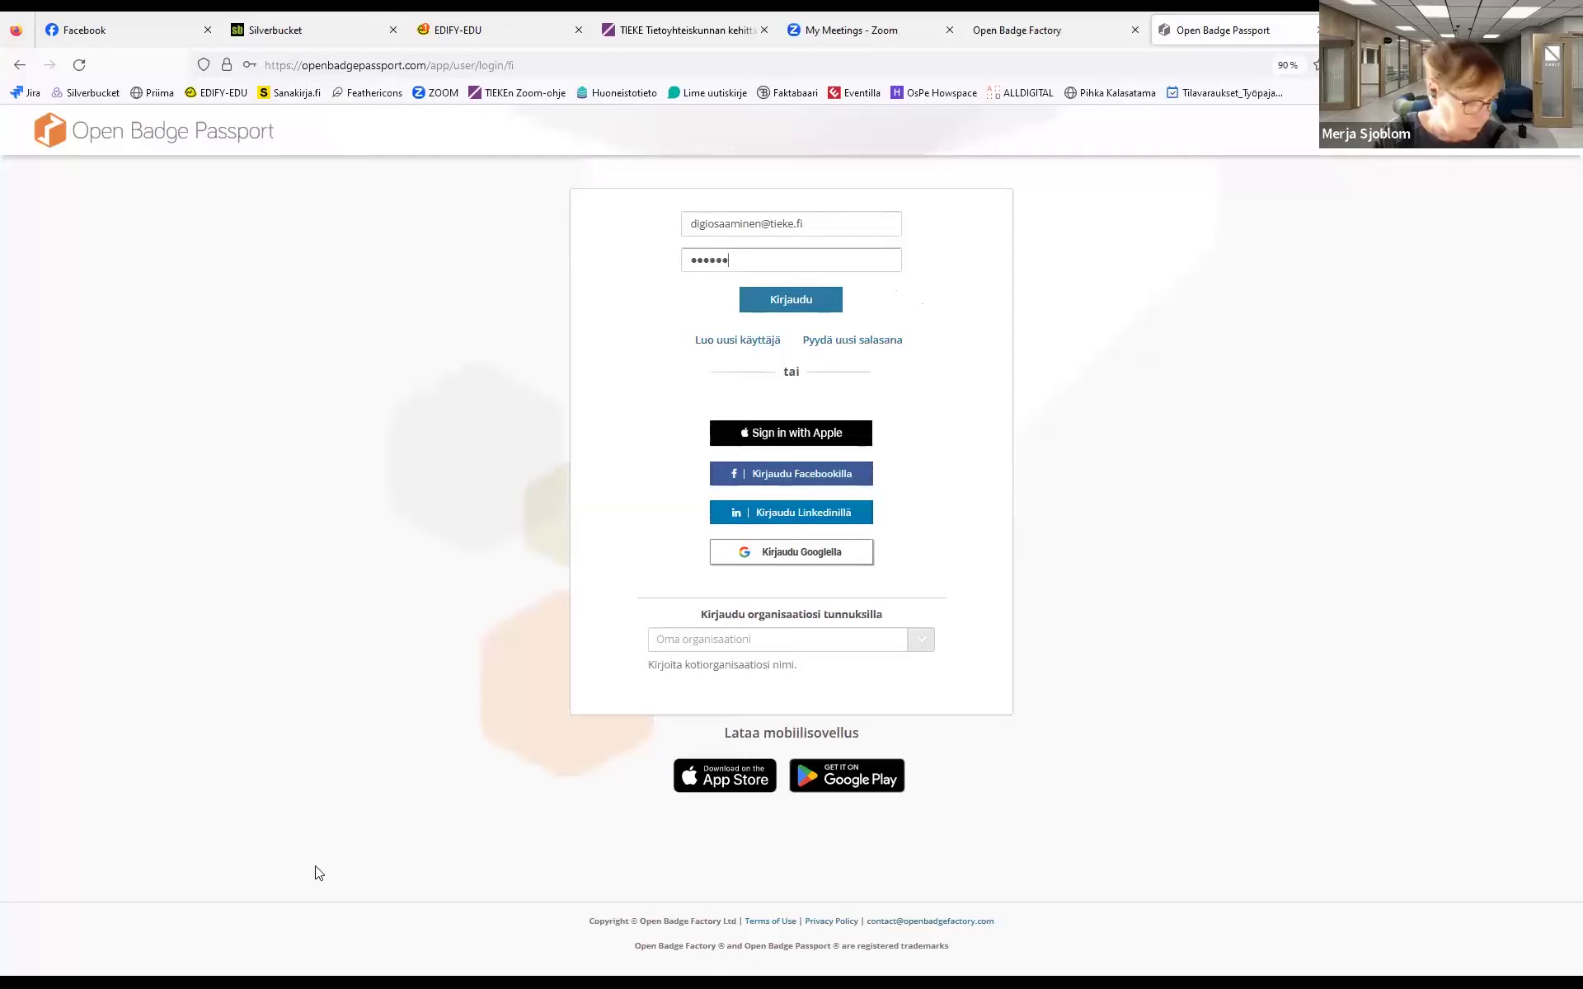
type("****")
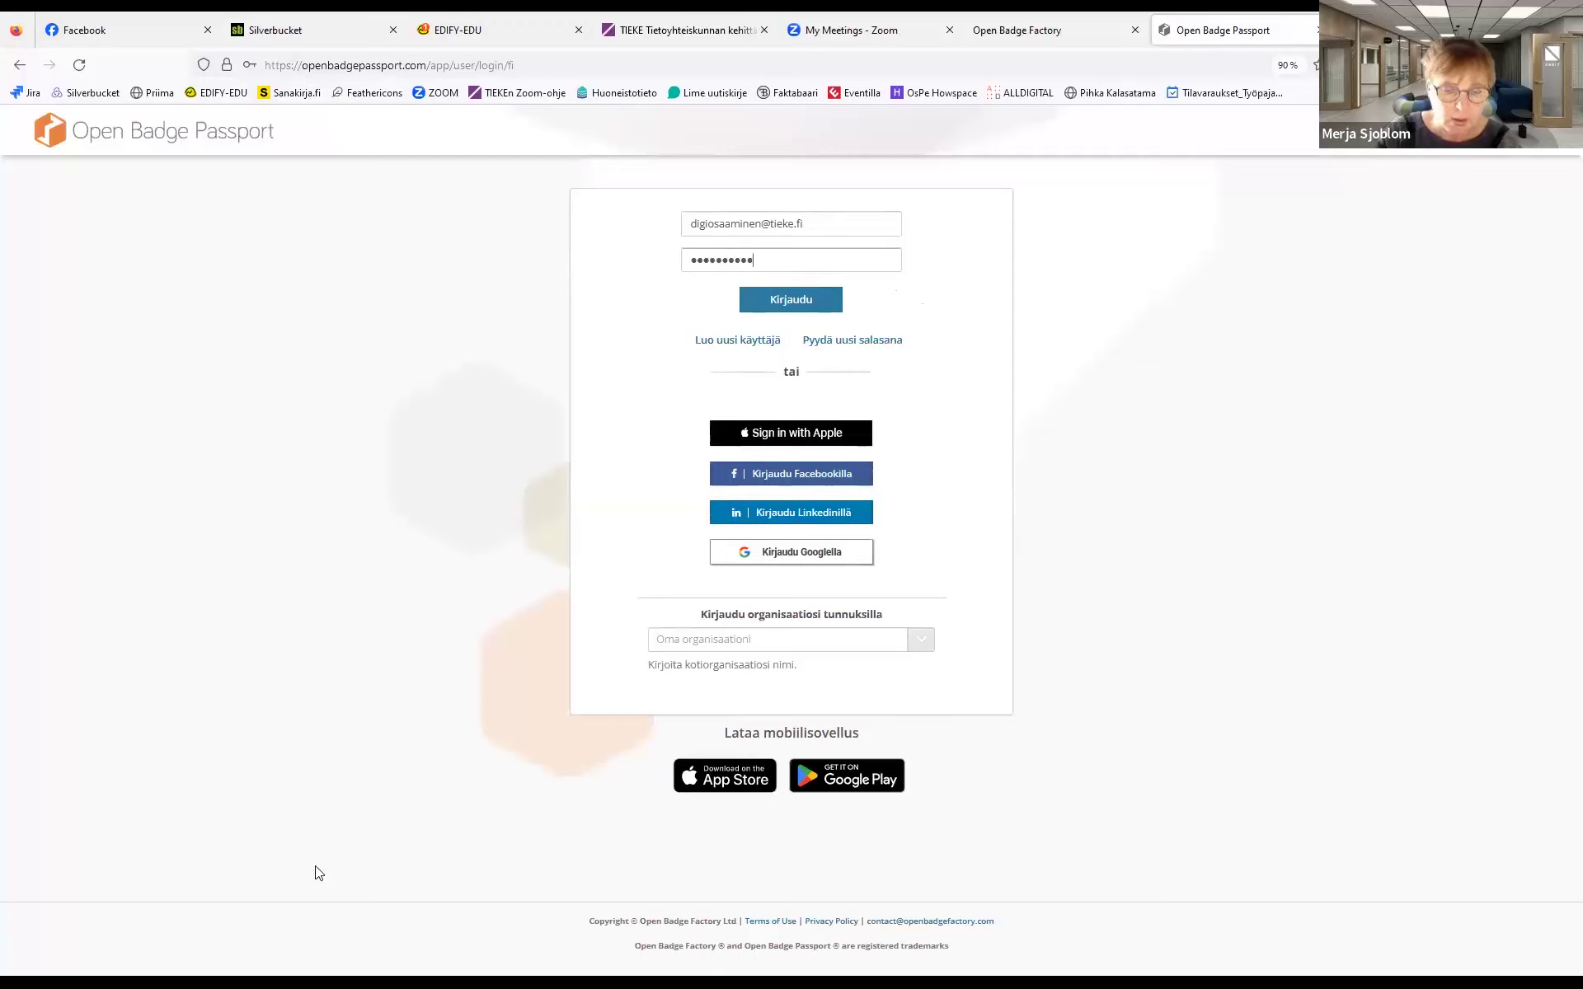
left_click(762, 311)
left_click(466, 272)
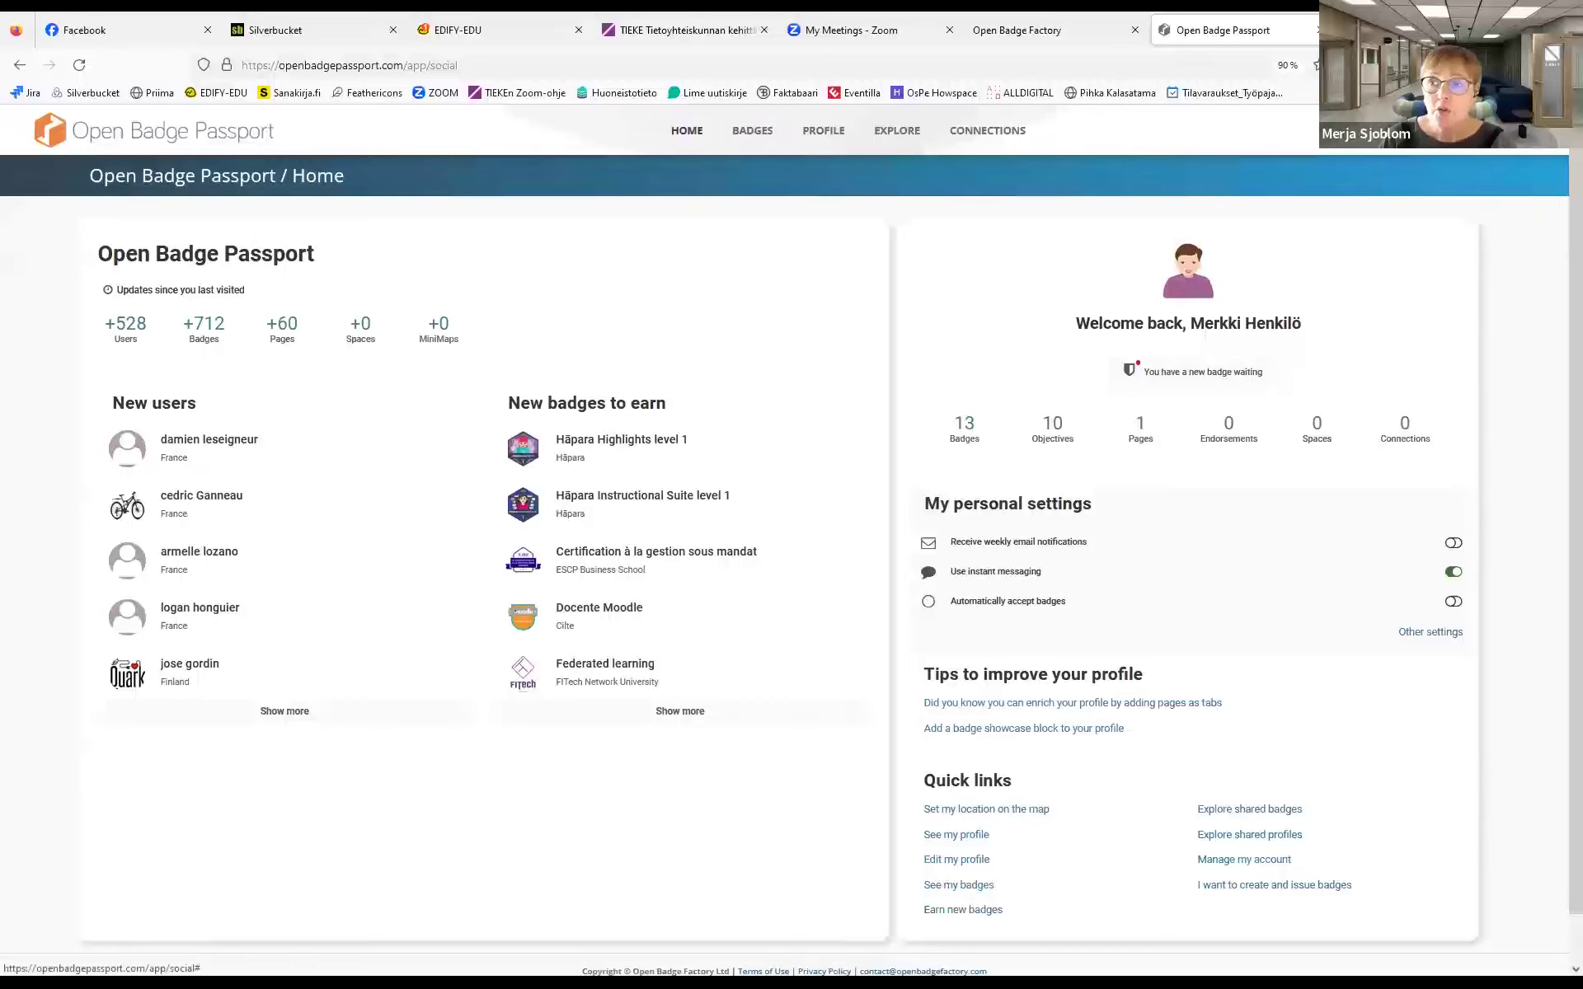
In the account Settings, save with 'suomi' as the language, then scroll the now-Finnish settings page
left_click(1475, 130)
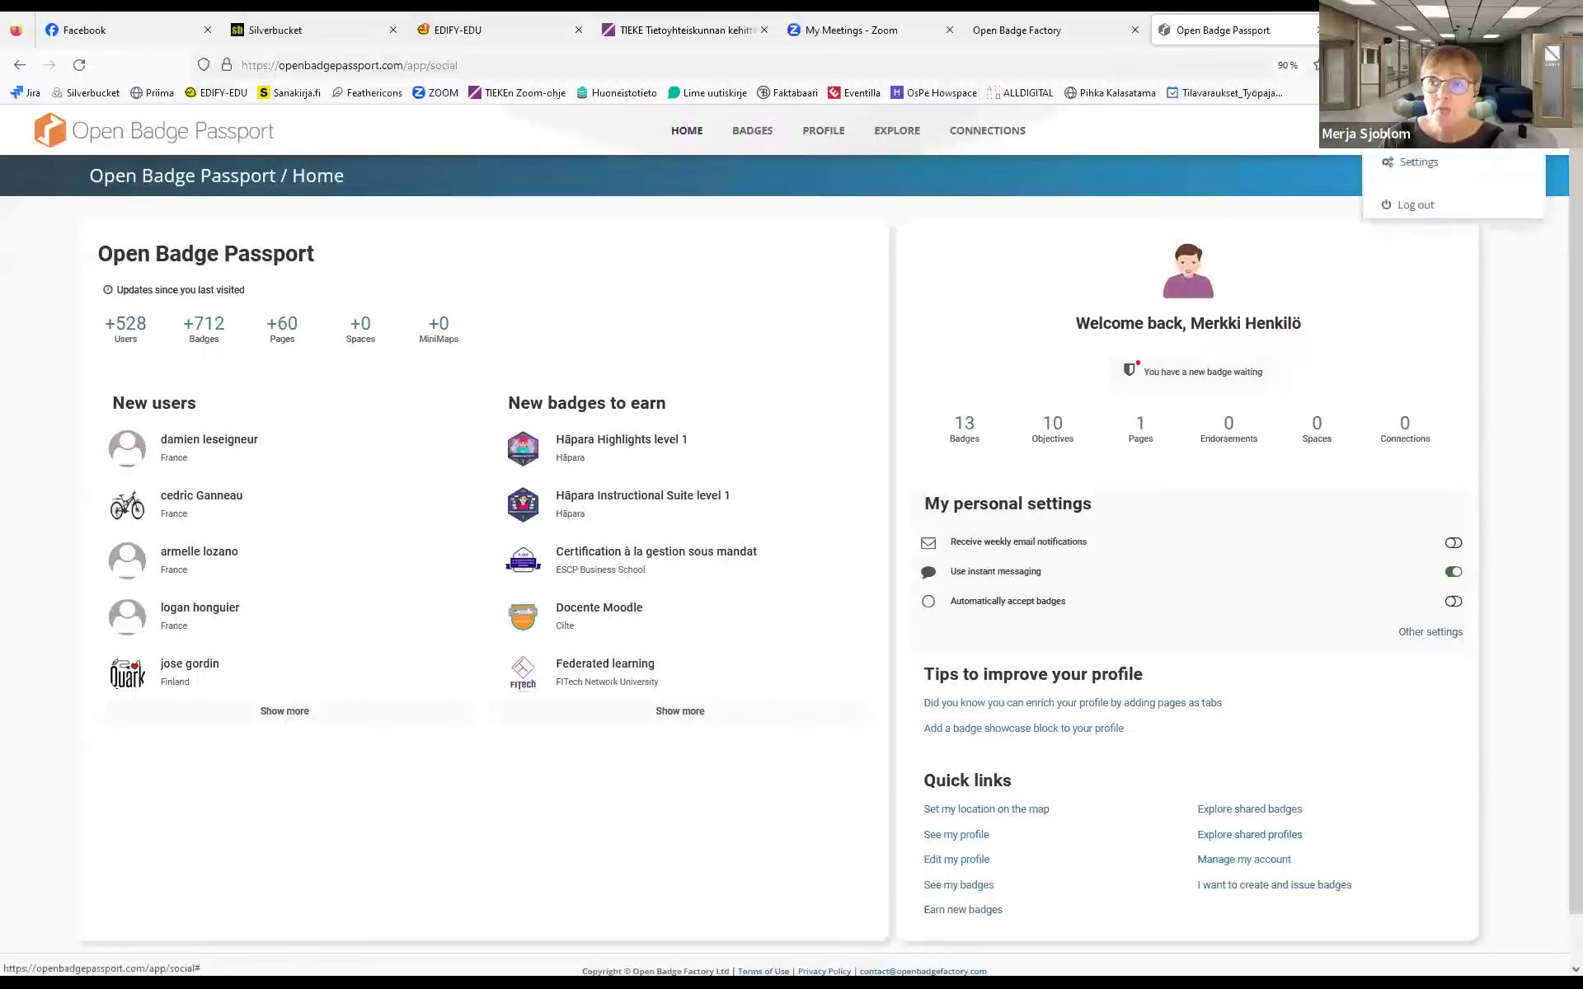
left_click(1403, 164)
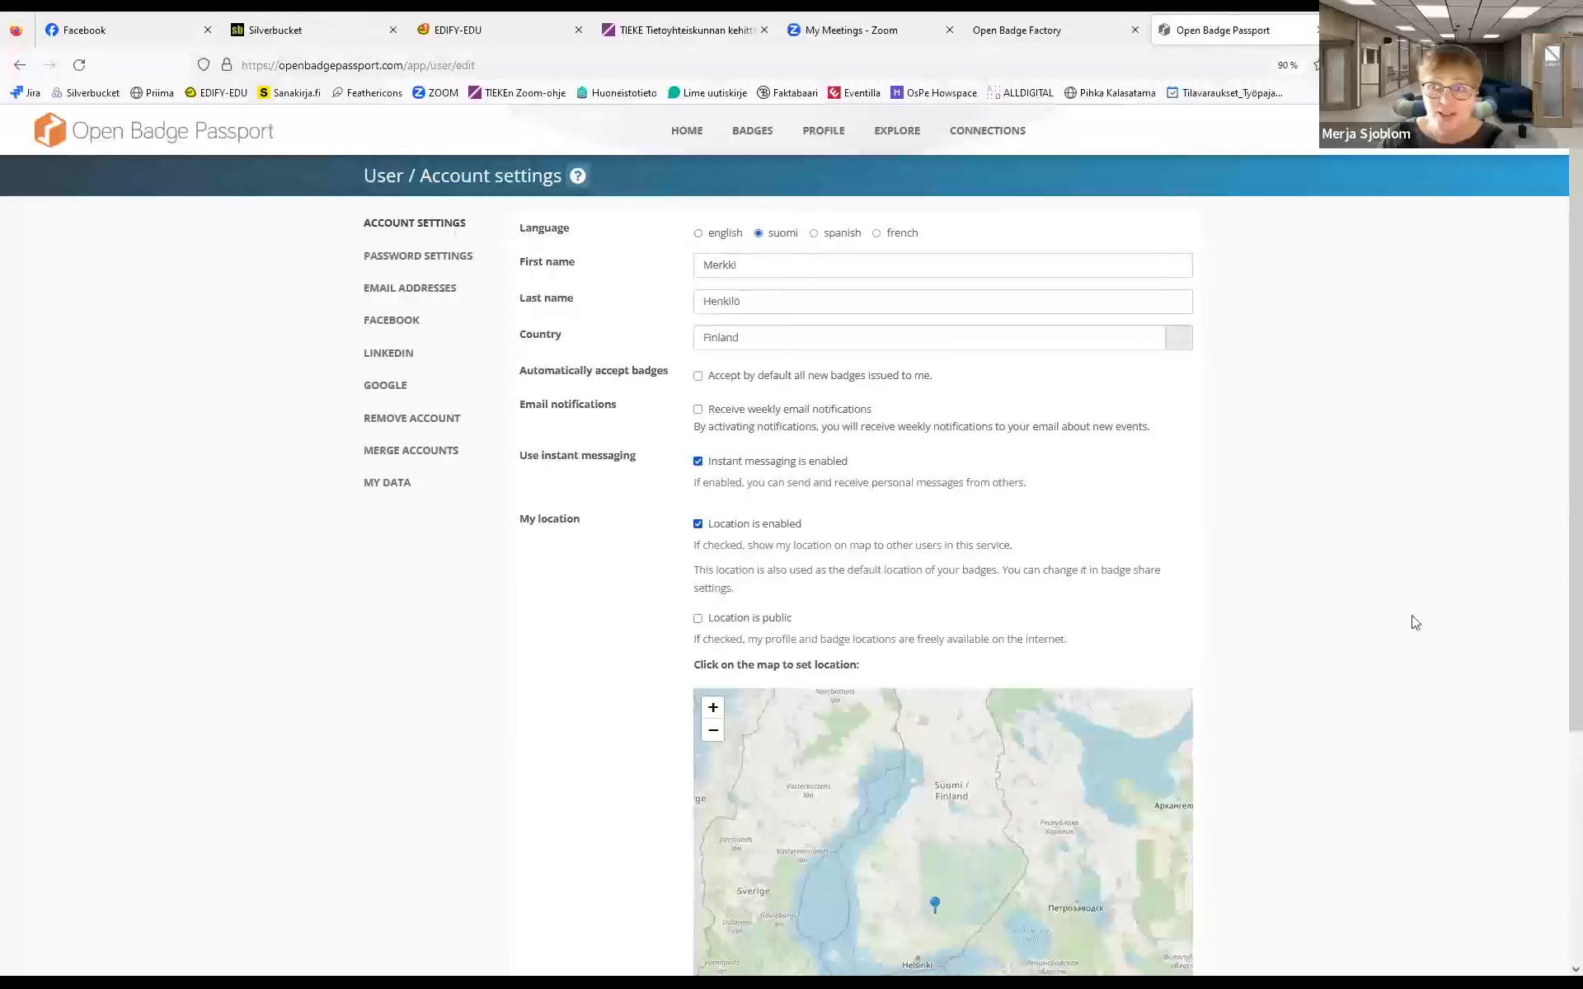
left_click_drag(1555, 339, 1555, 721)
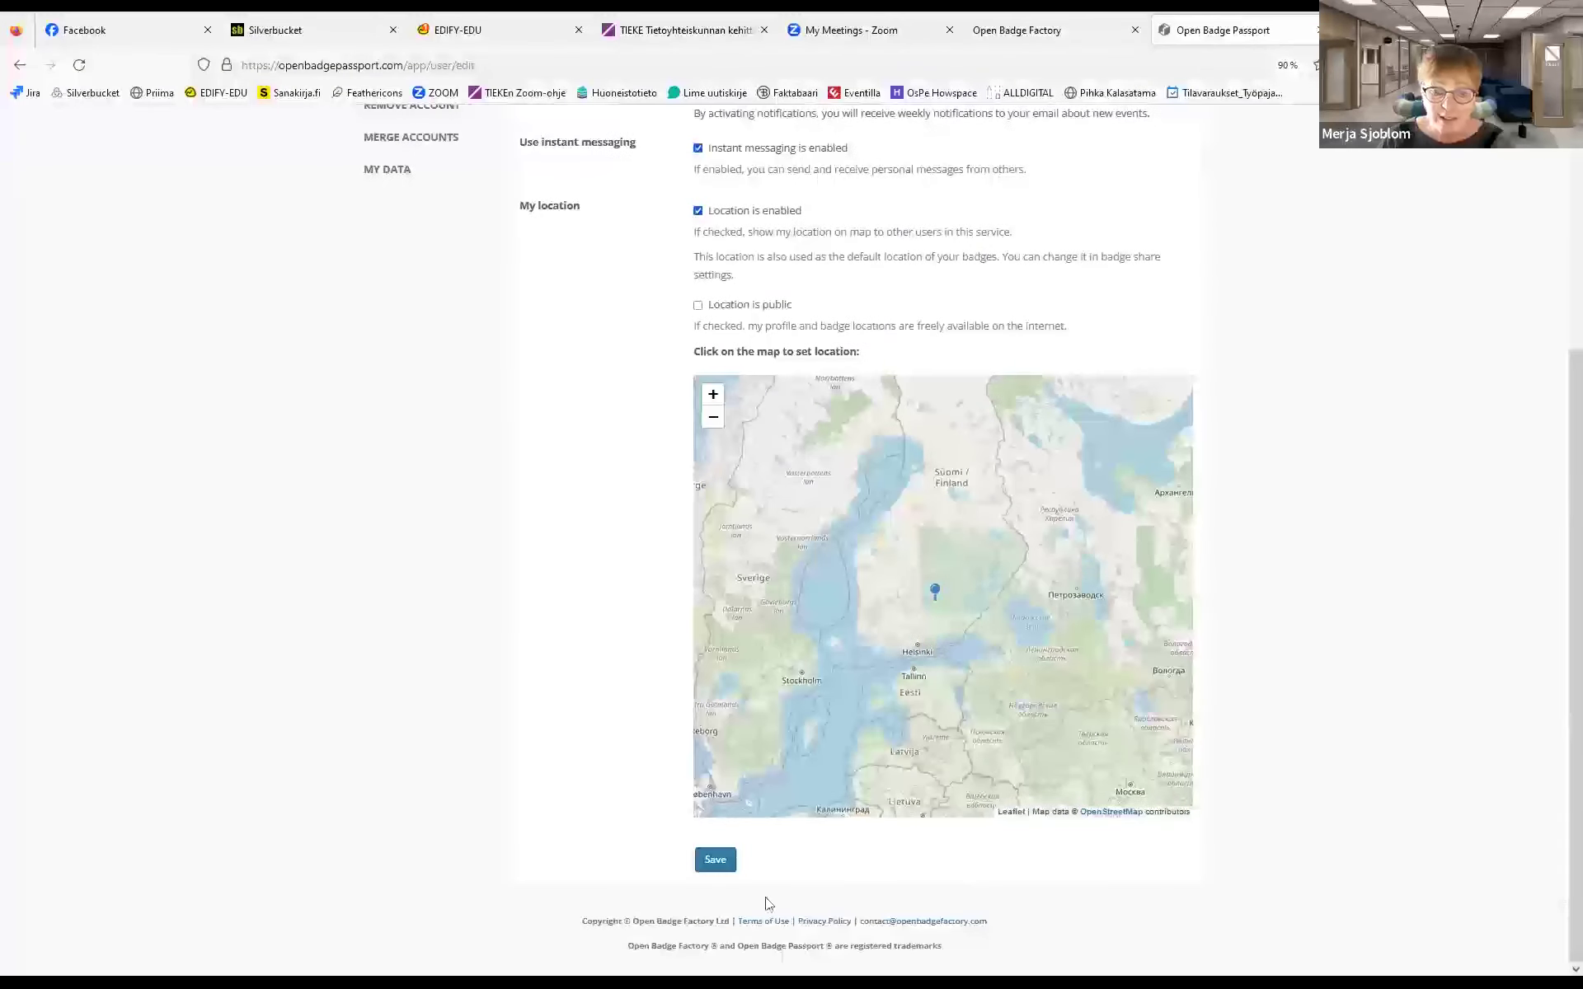
left_click(716, 860)
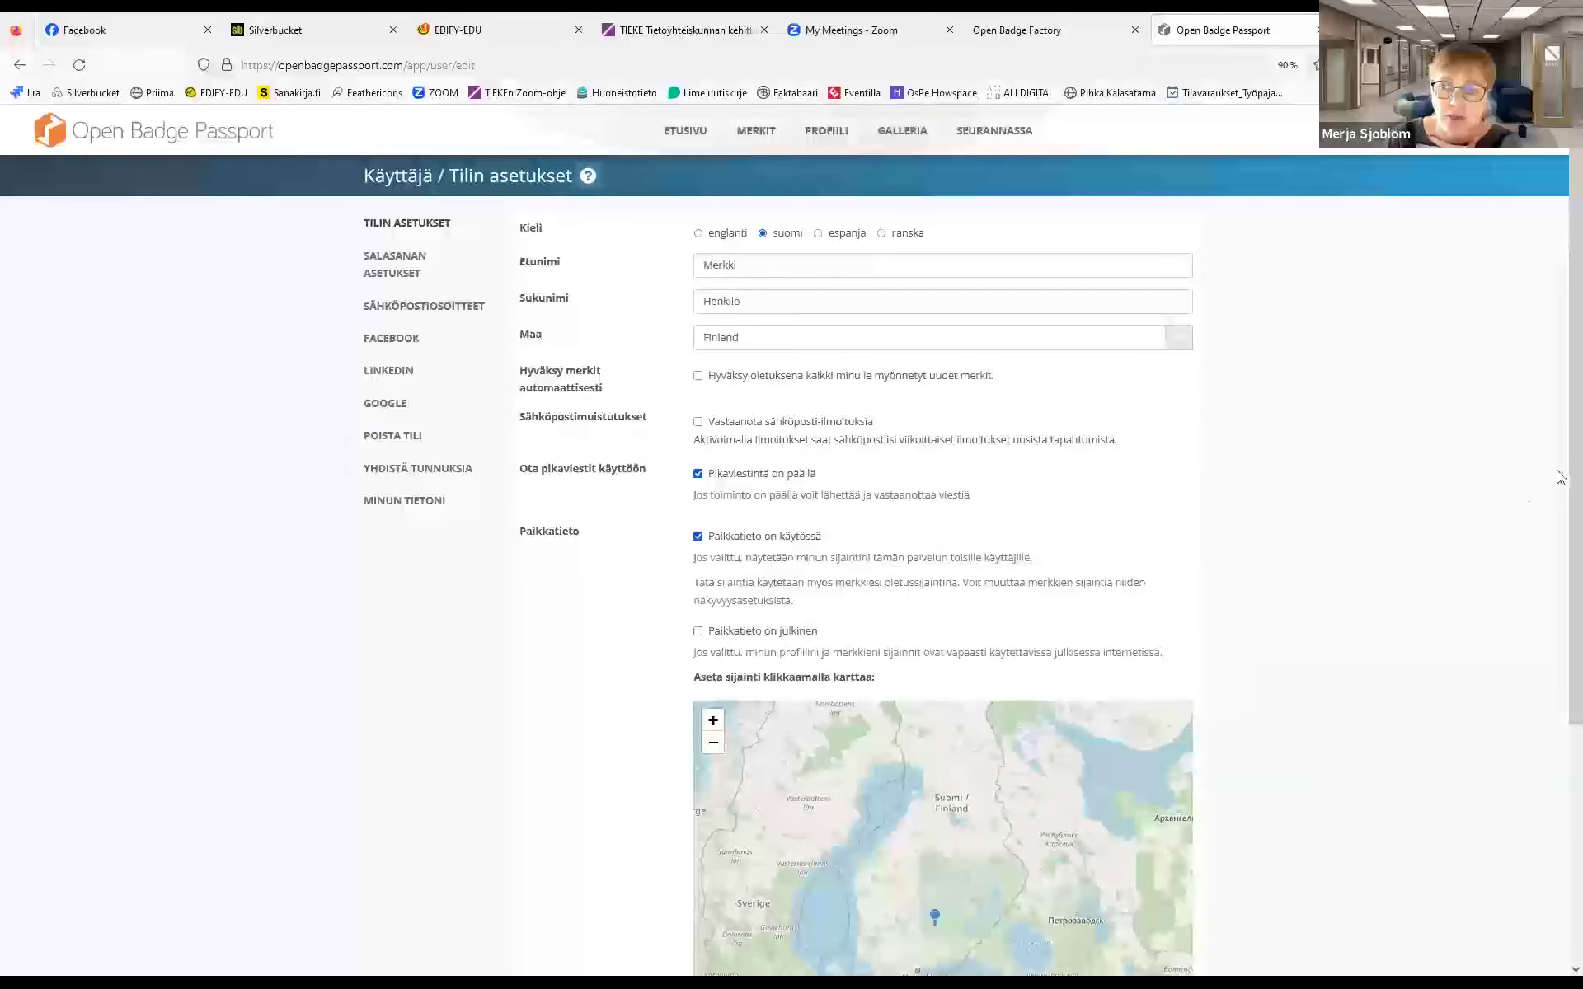
left_click_drag(1559, 410, 1559, 579)
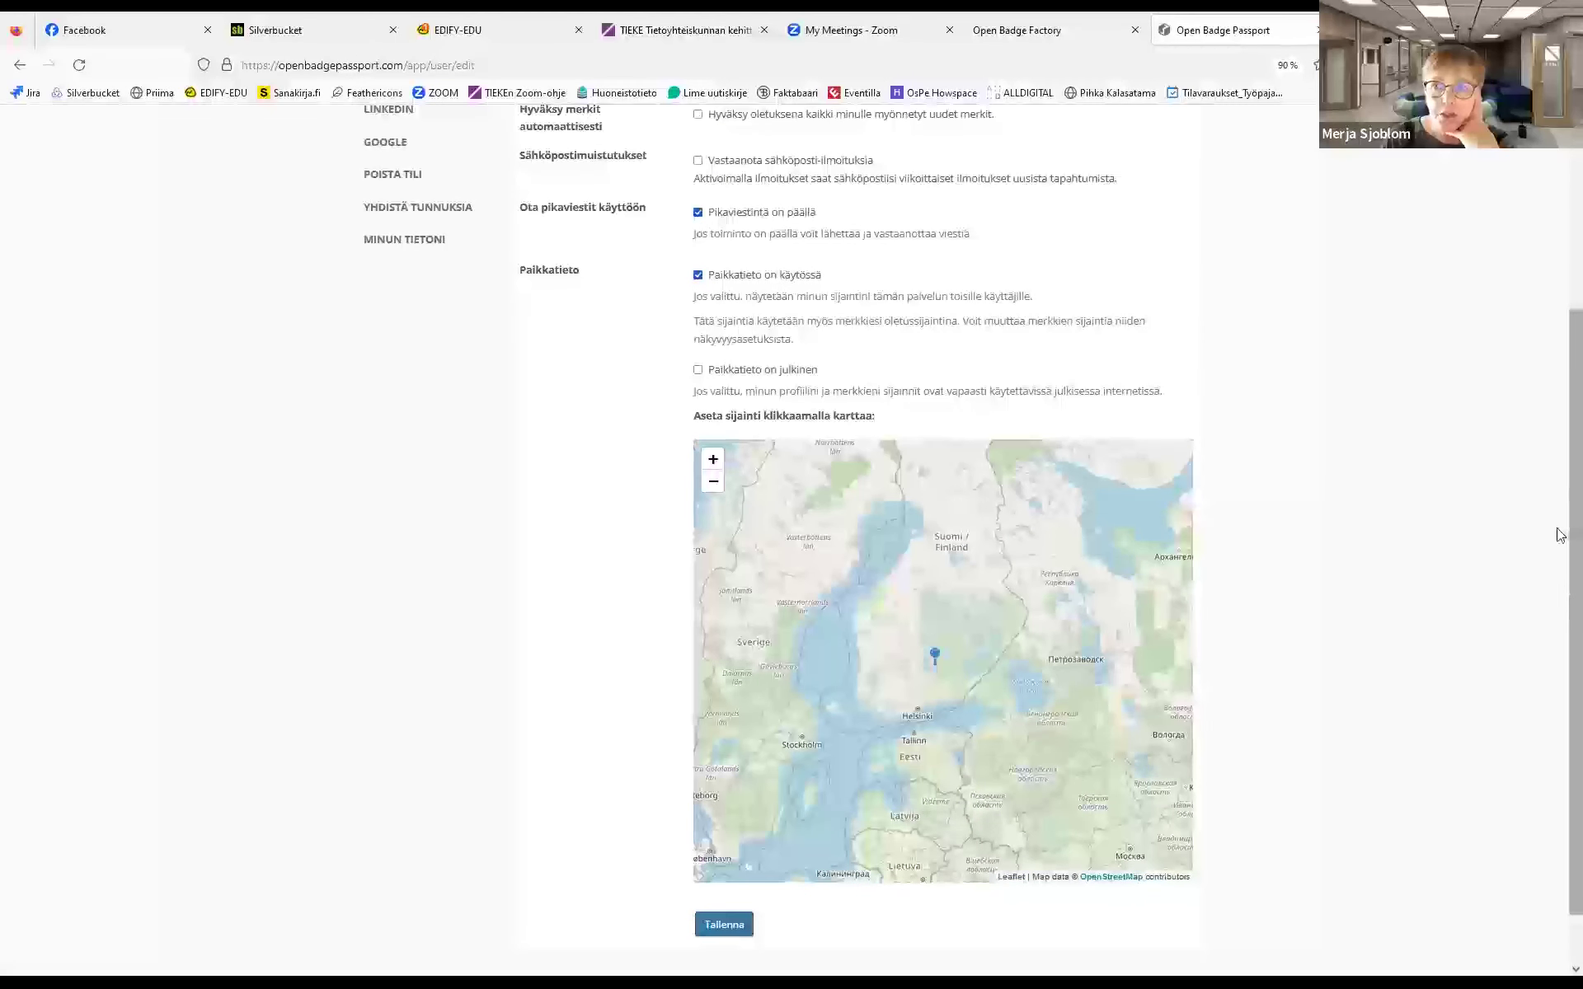
left_click_drag(1561, 535, 1555, 248)
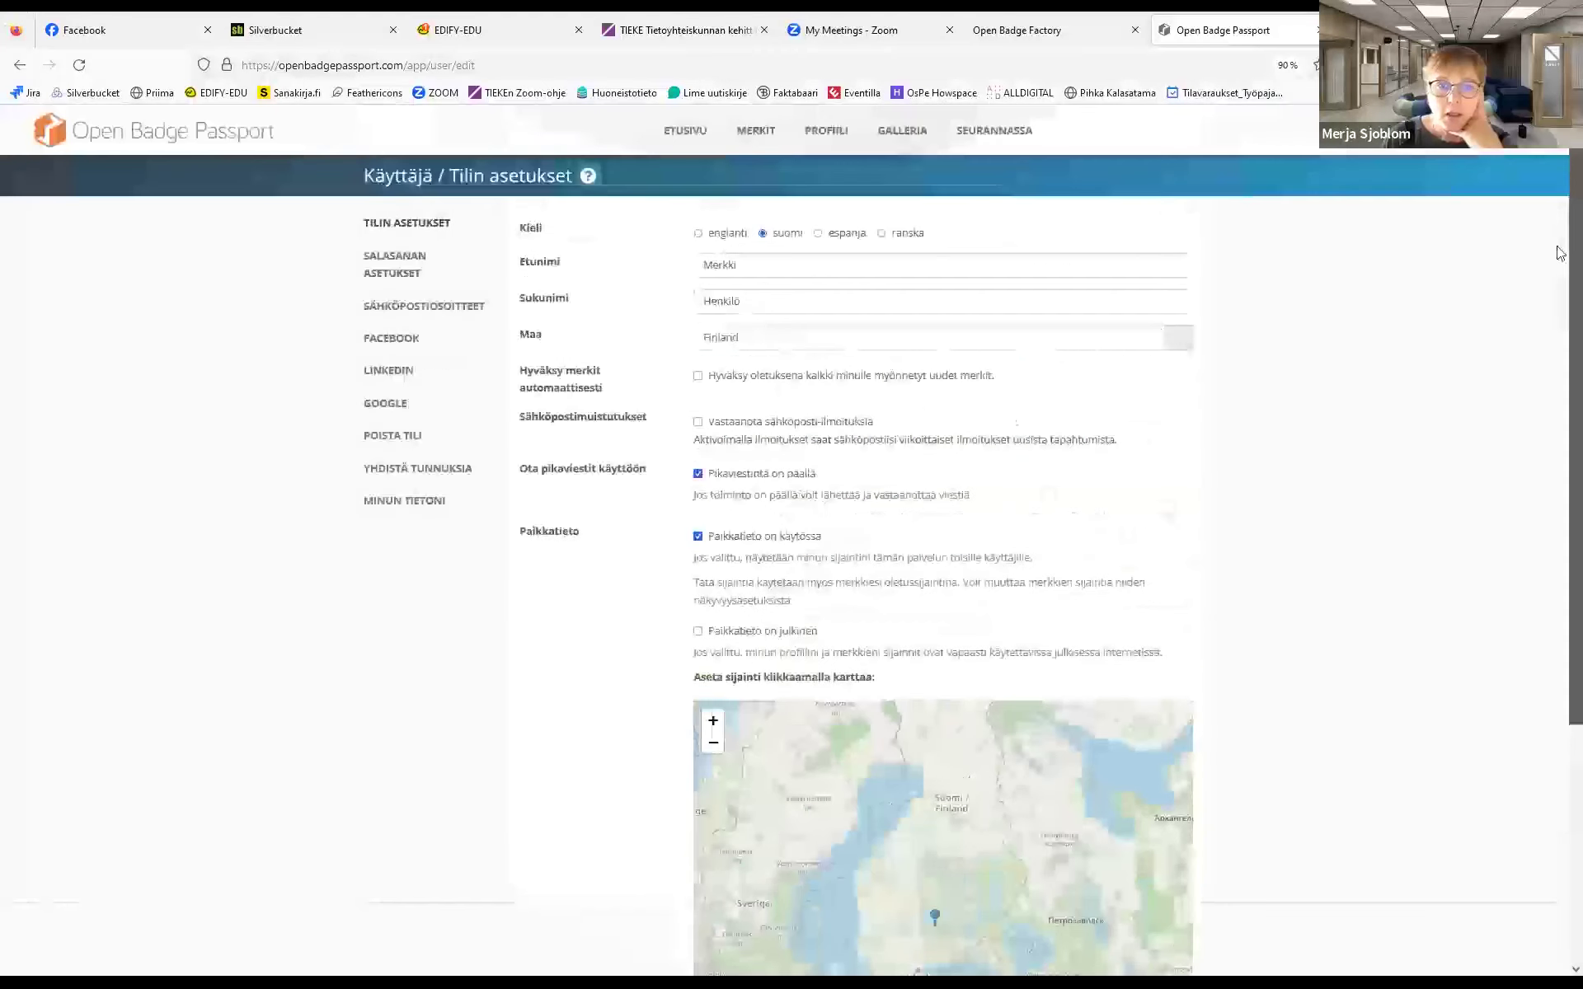
Browse the Salasanan asetukset, Sähköpostiosoitteet and Yhdistä tunnuksia pages, ending on Minun tietoni
left_click(379, 275)
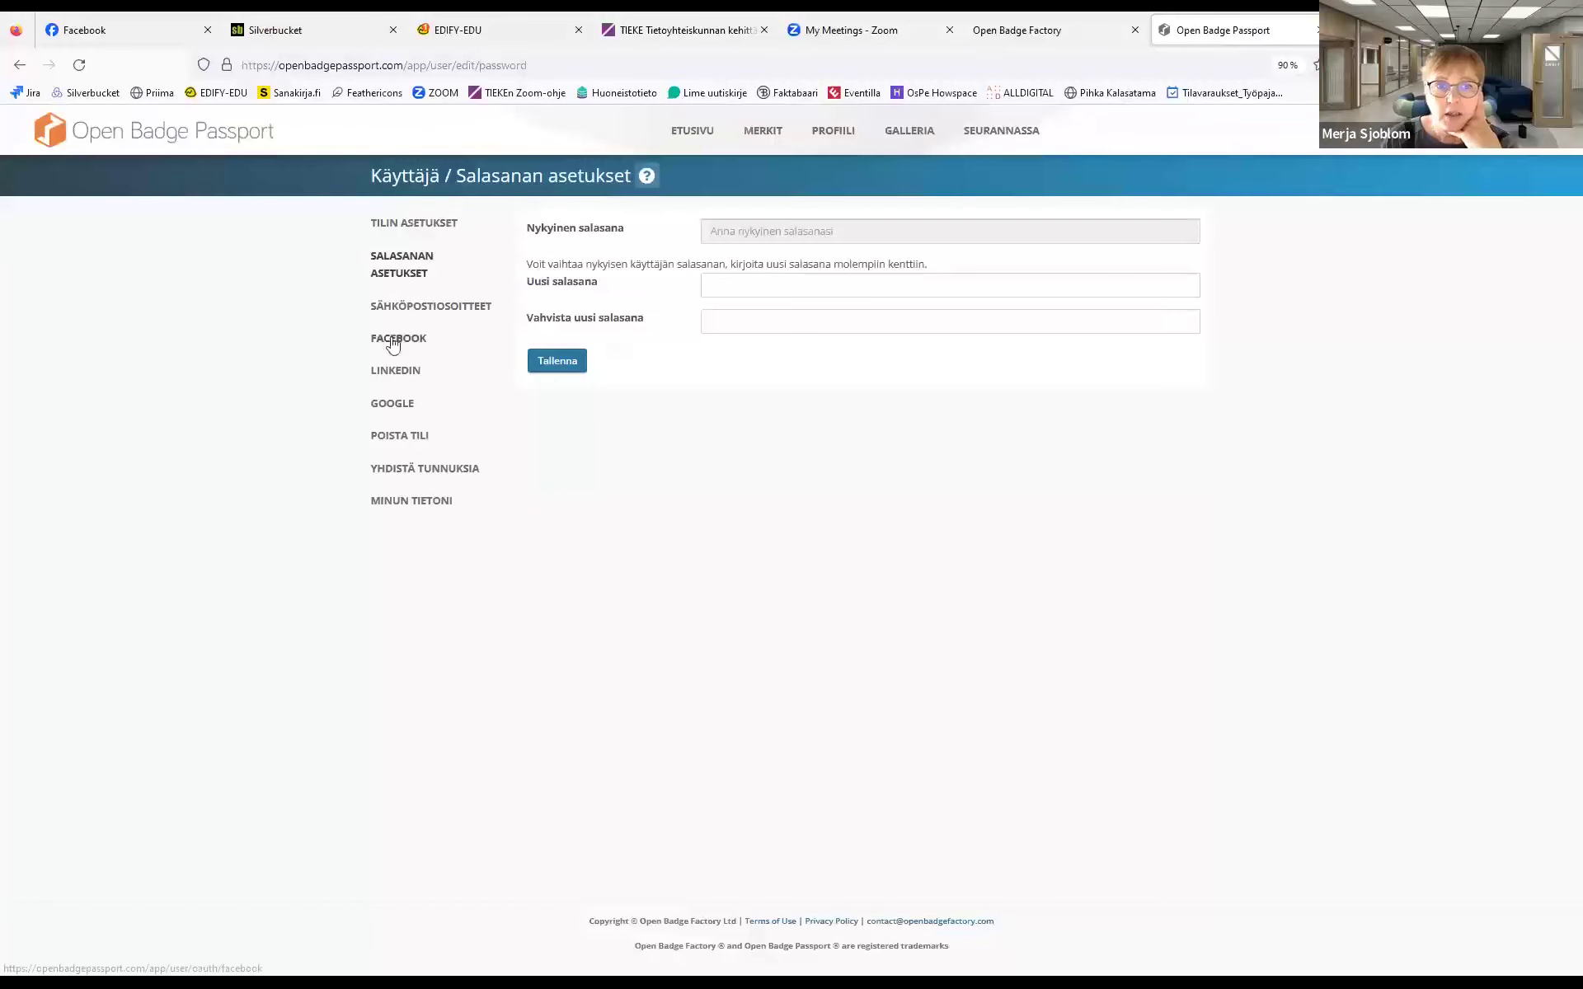
left_click(395, 306)
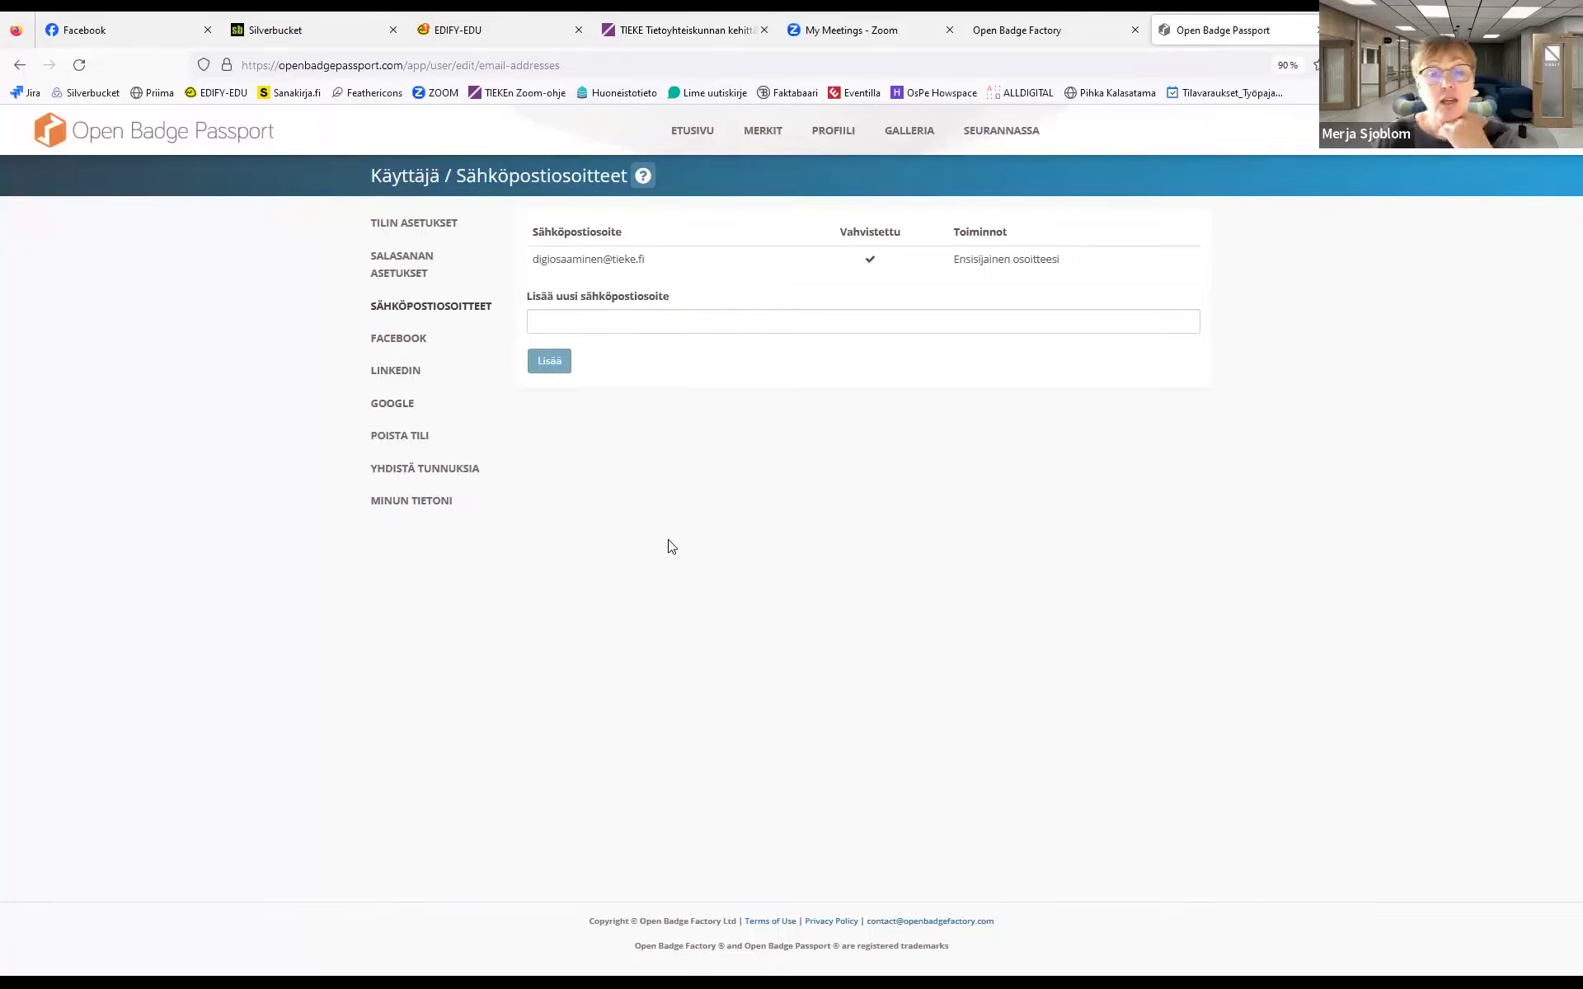
left_click(410, 470)
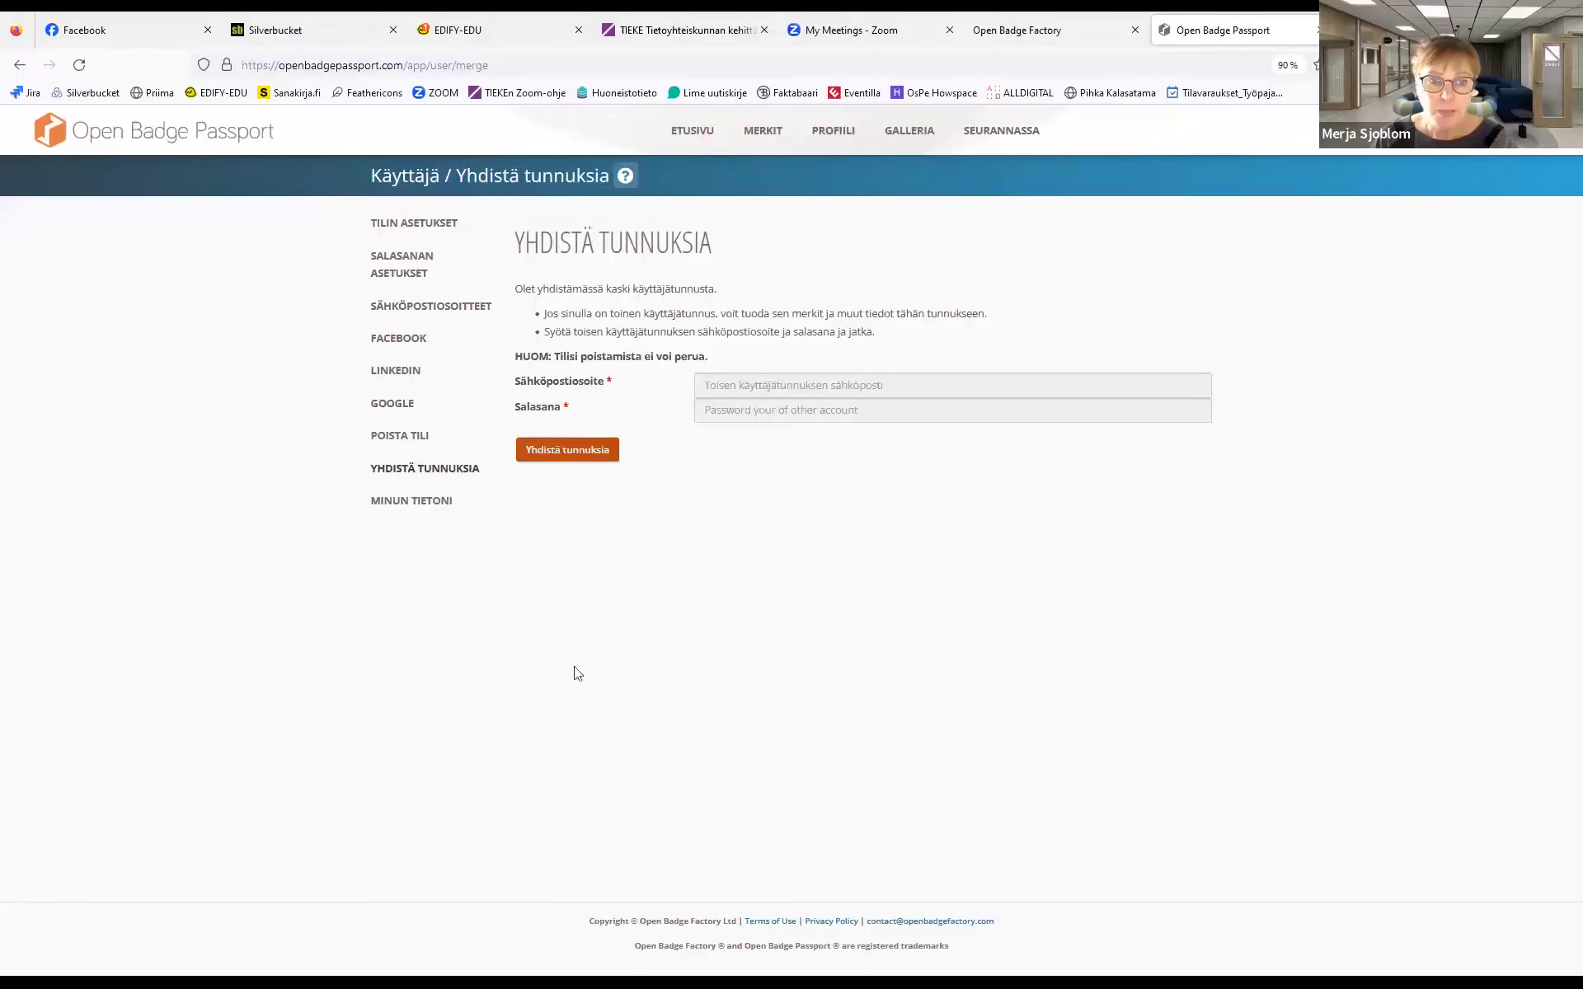
left_click(412, 502)
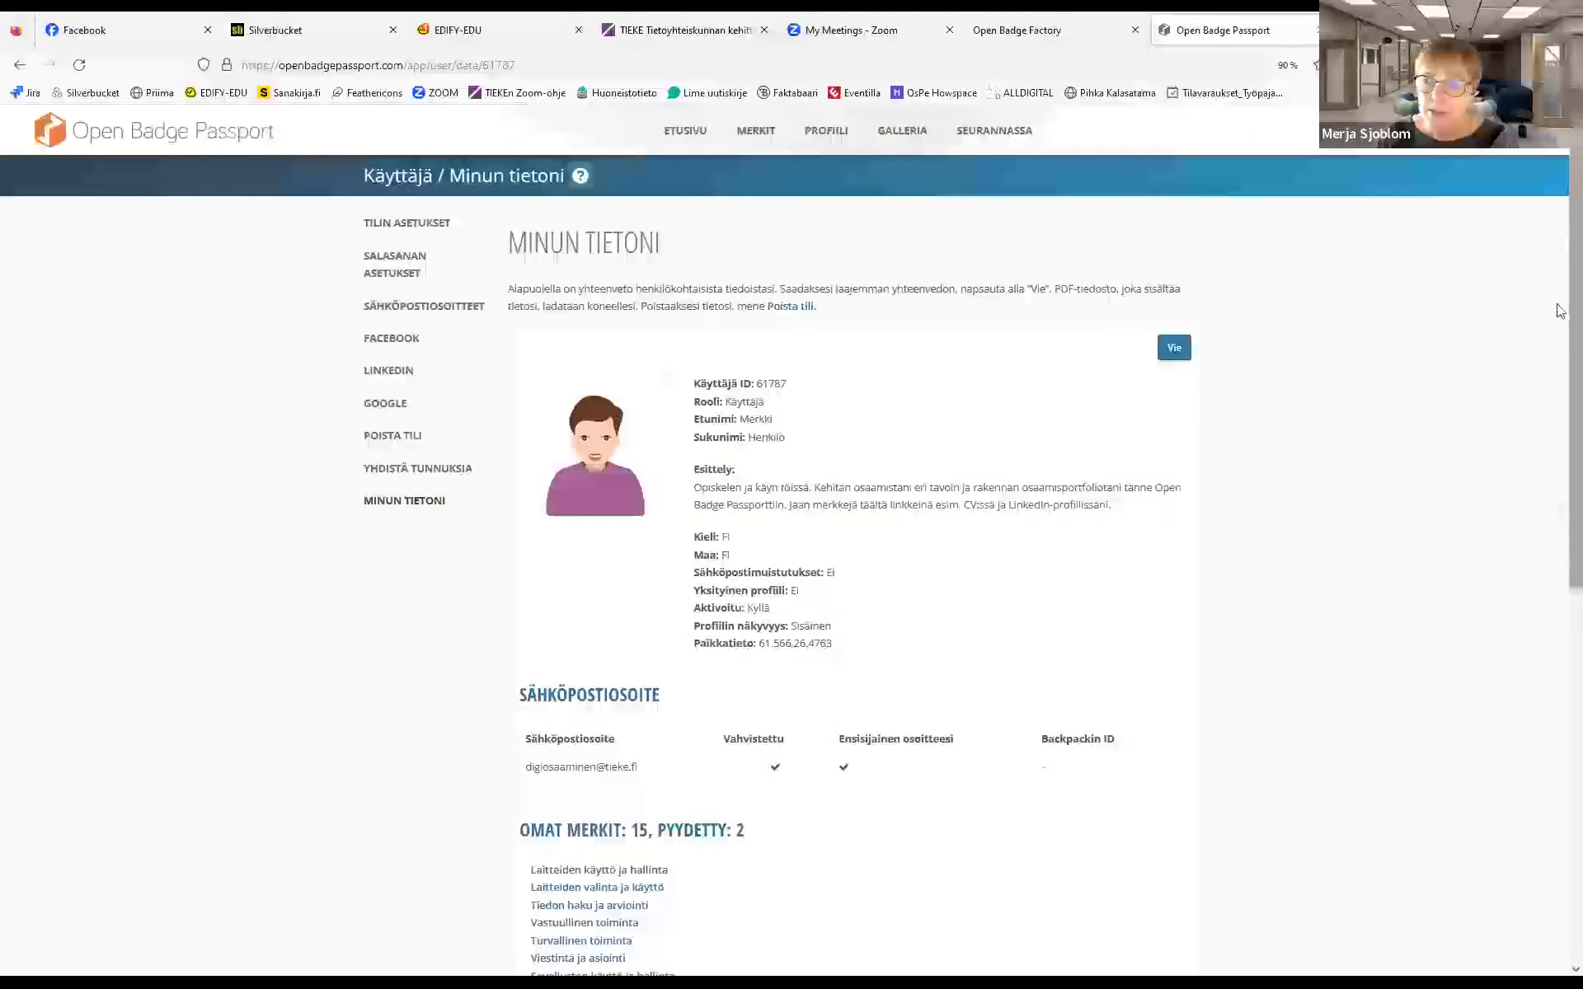
Scroll through the Minun tietoni personal-data summary, then return to ETUSIVU
scroll(1560, 461, "down", 3)
scroll(1560, 462, "down", 5)
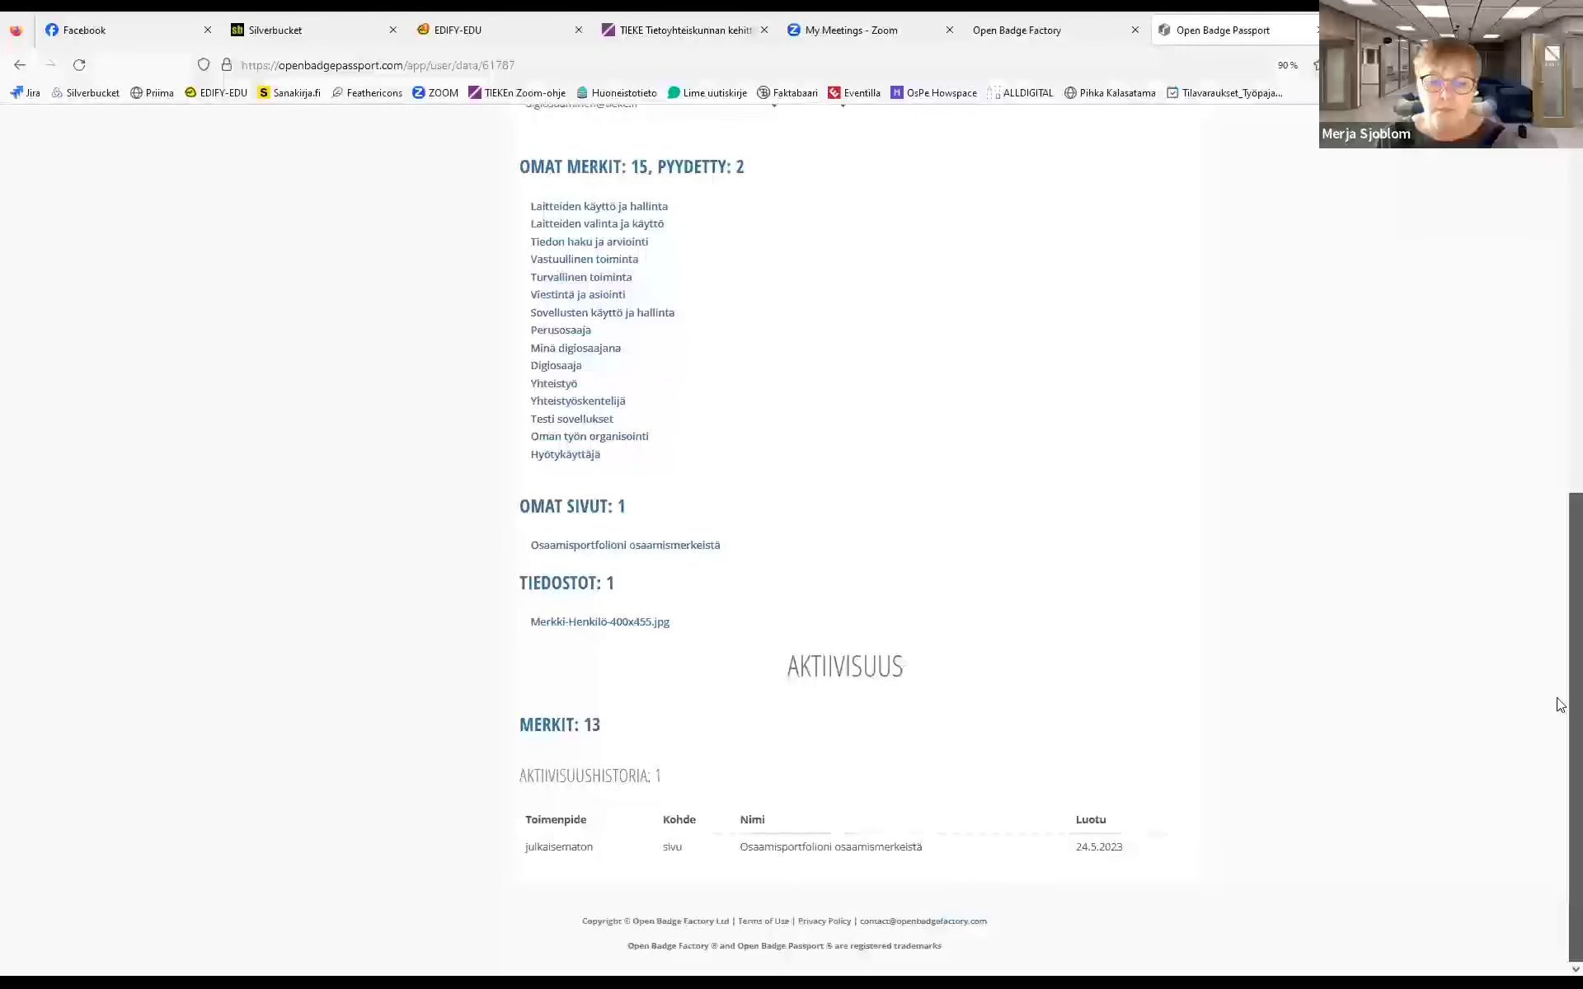
scroll(1559, 629, "up", 8)
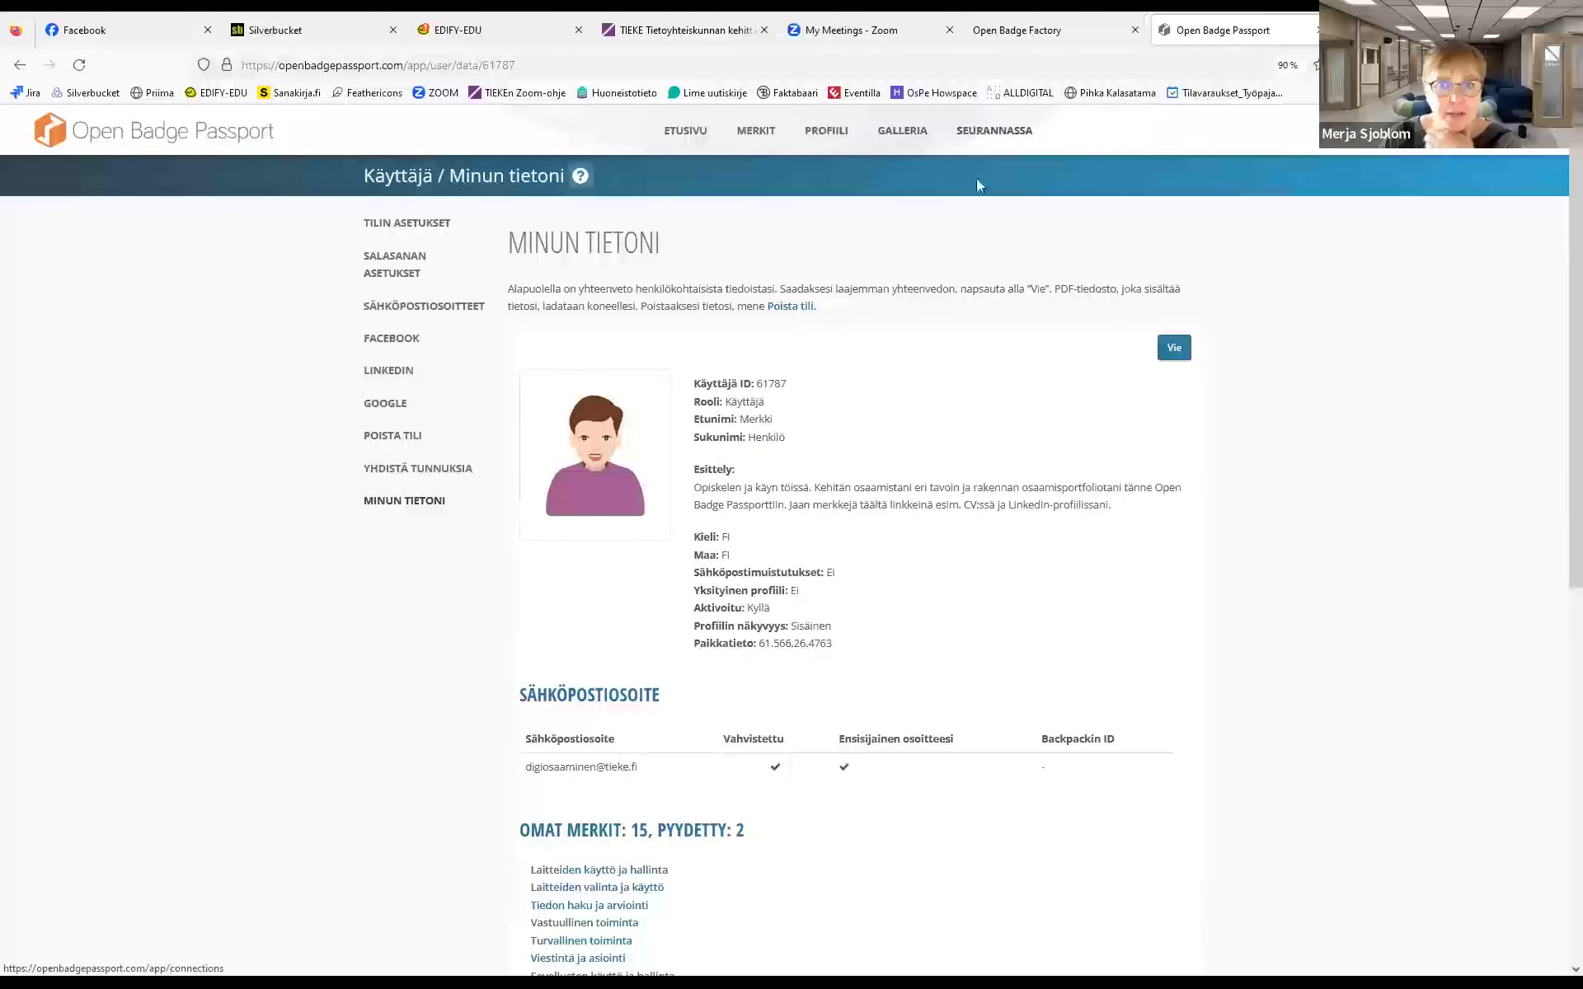
left_click(681, 132)
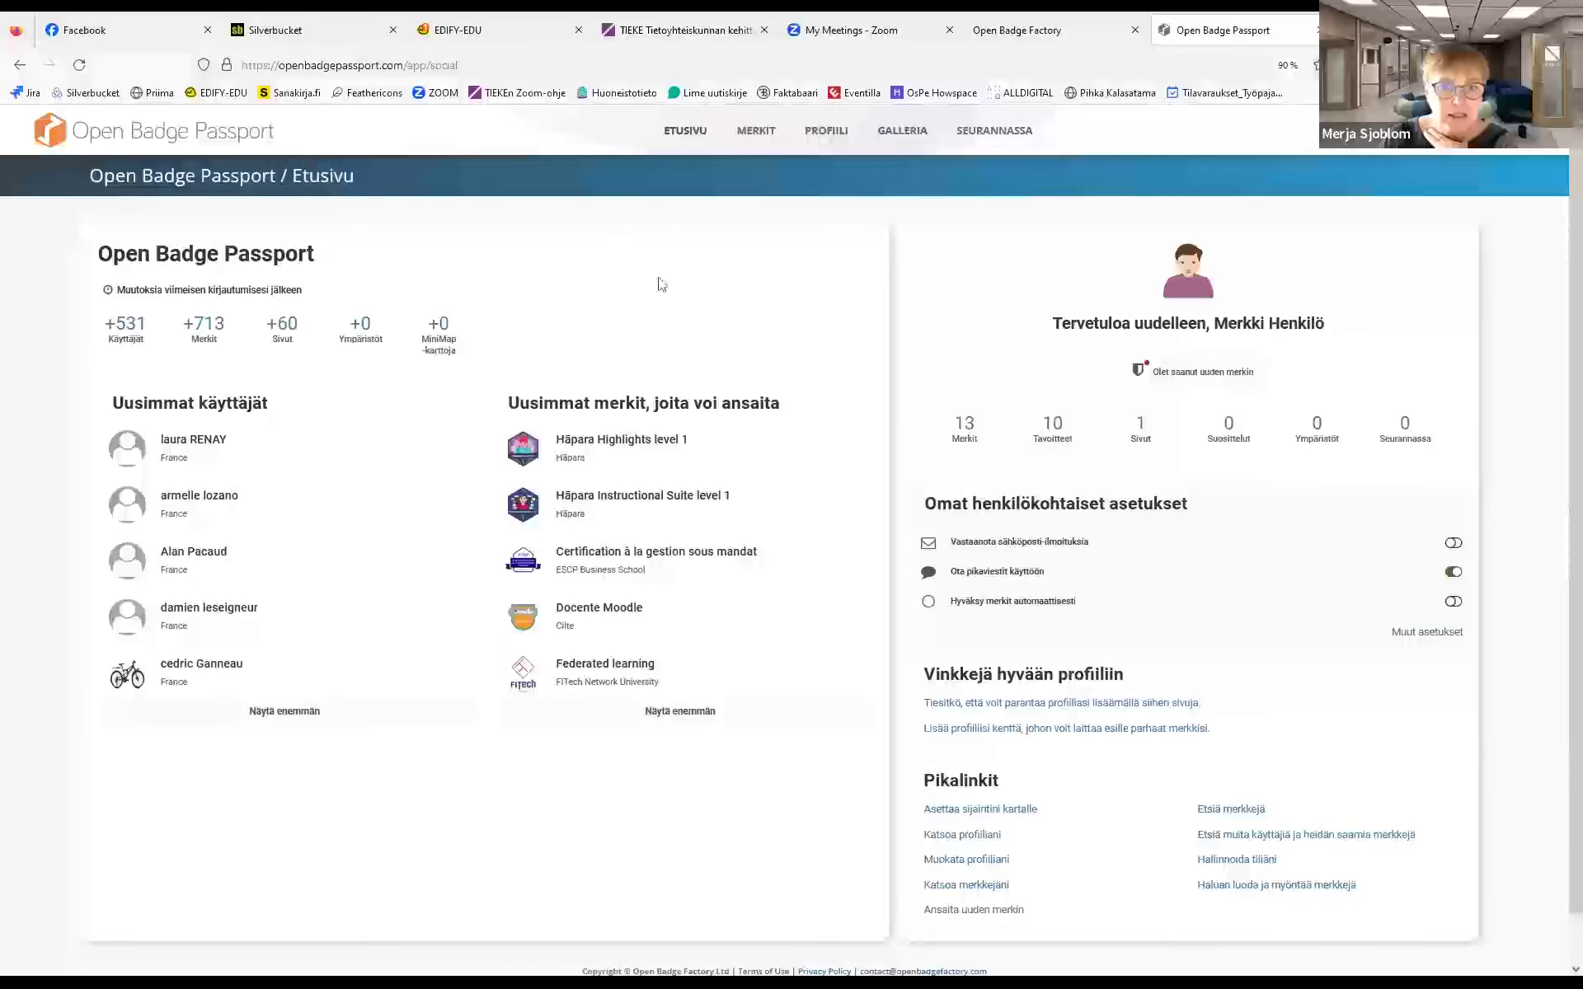
Under MERKIT, scroll the Omat merkit grid and open the Yhteistyöskentelijä badge card
left_click(748, 134)
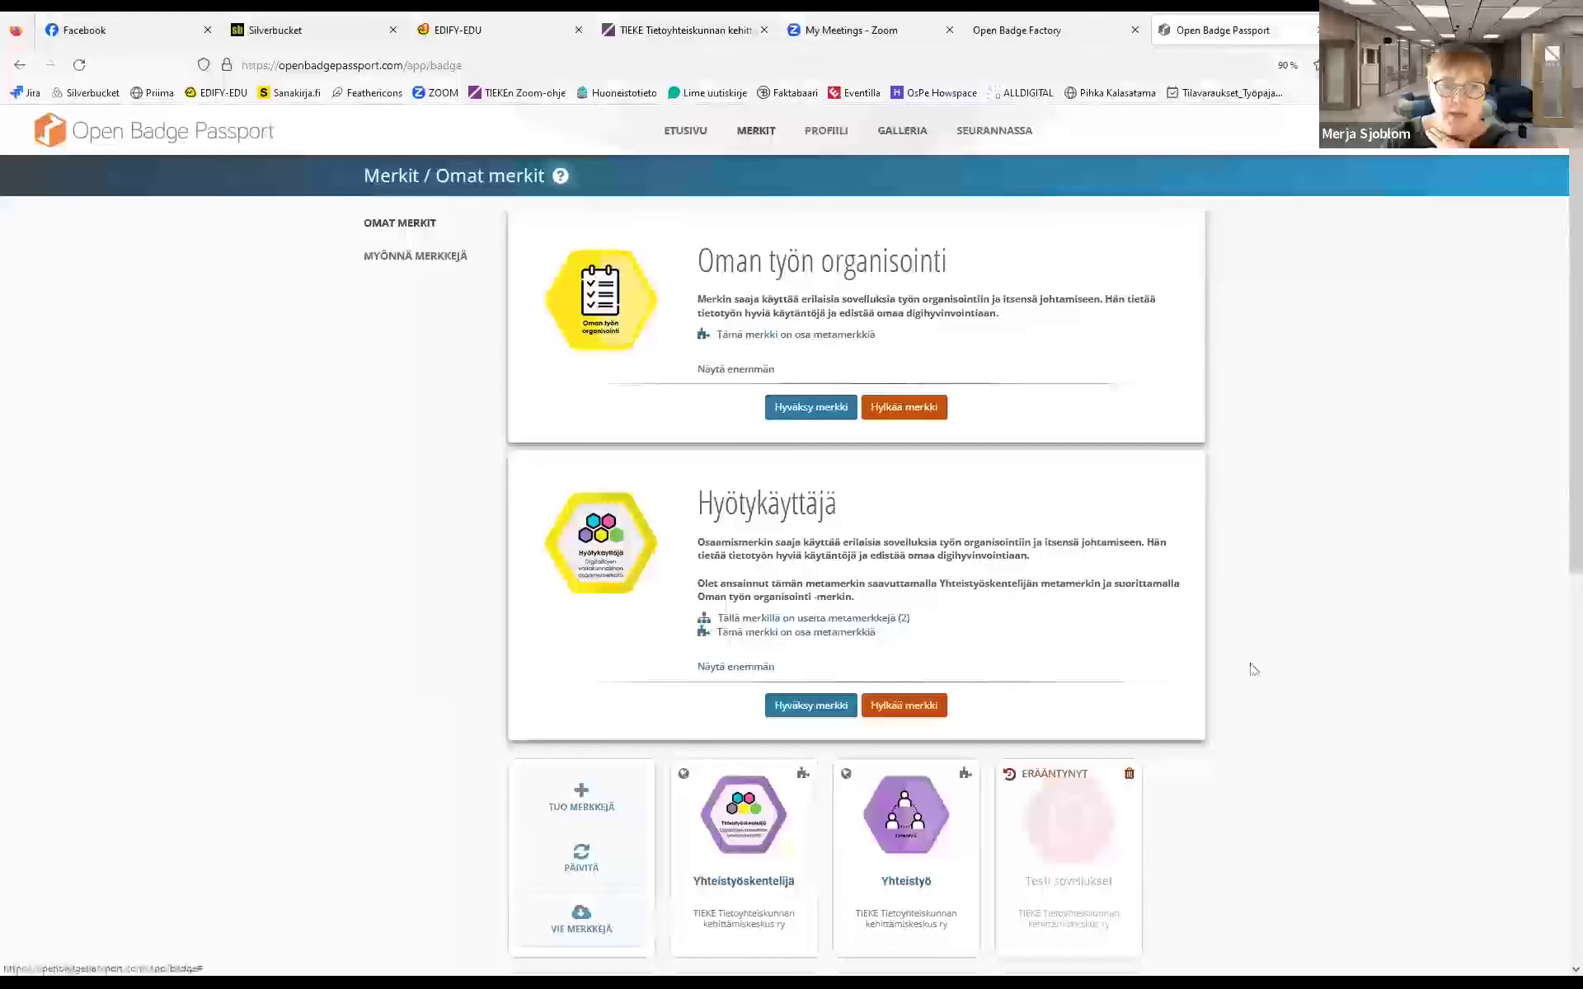
scroll(1559, 305, "down", 2)
scroll(1559, 310, "down", 8)
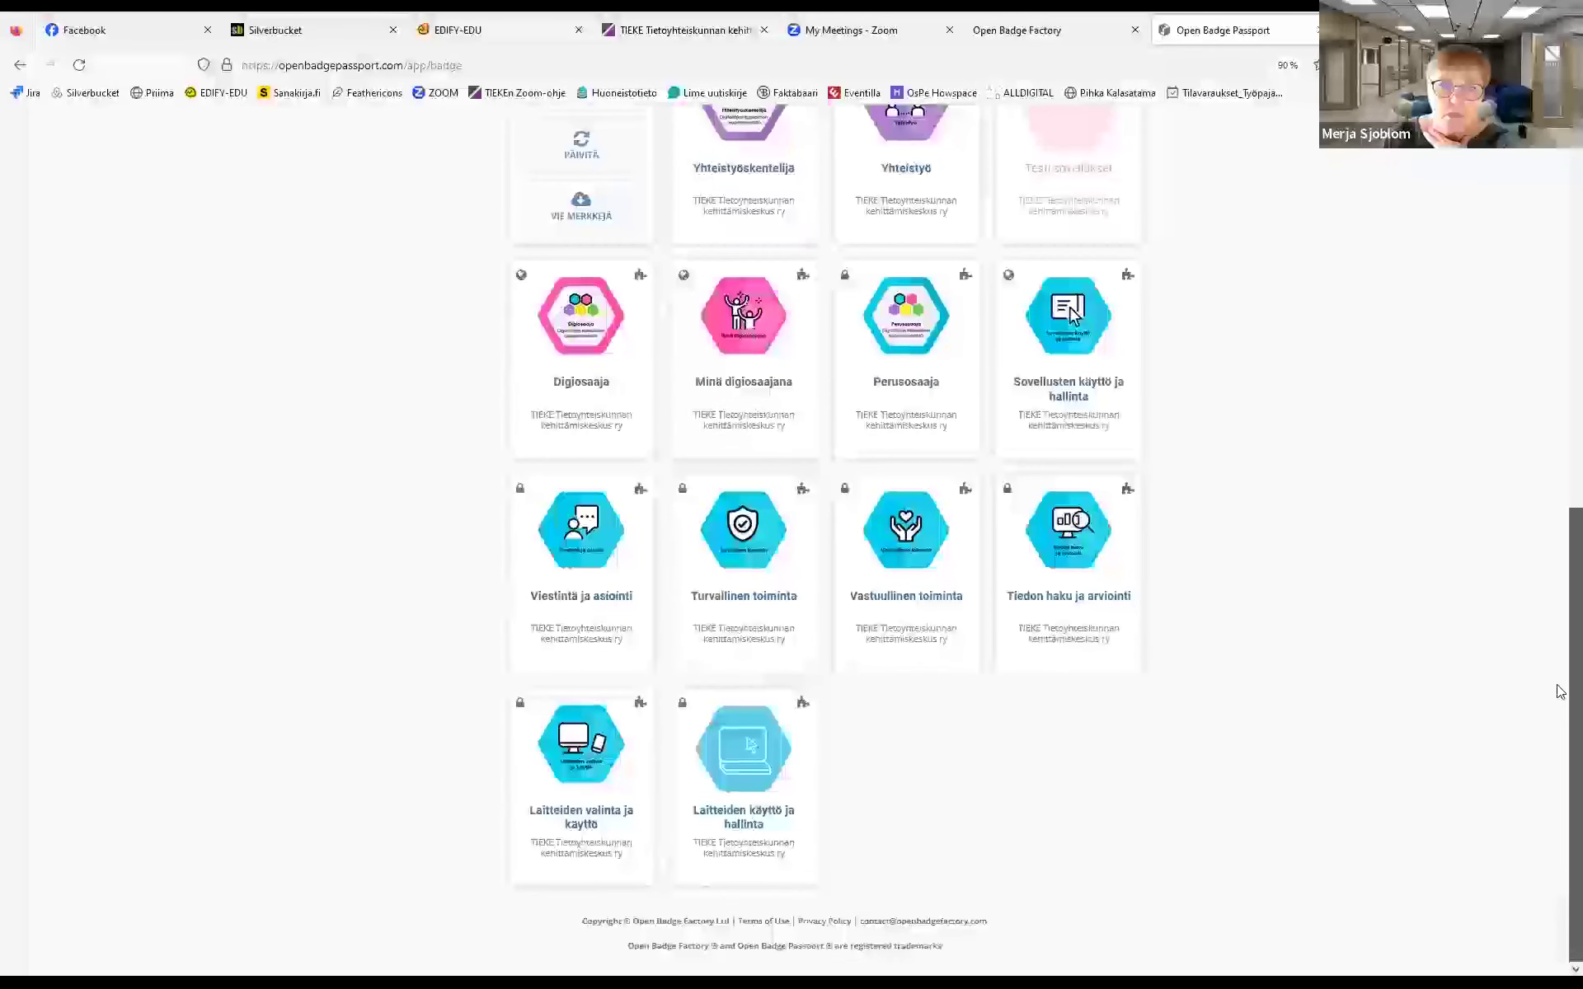
left_click_drag(1560, 687, 1556, 258)
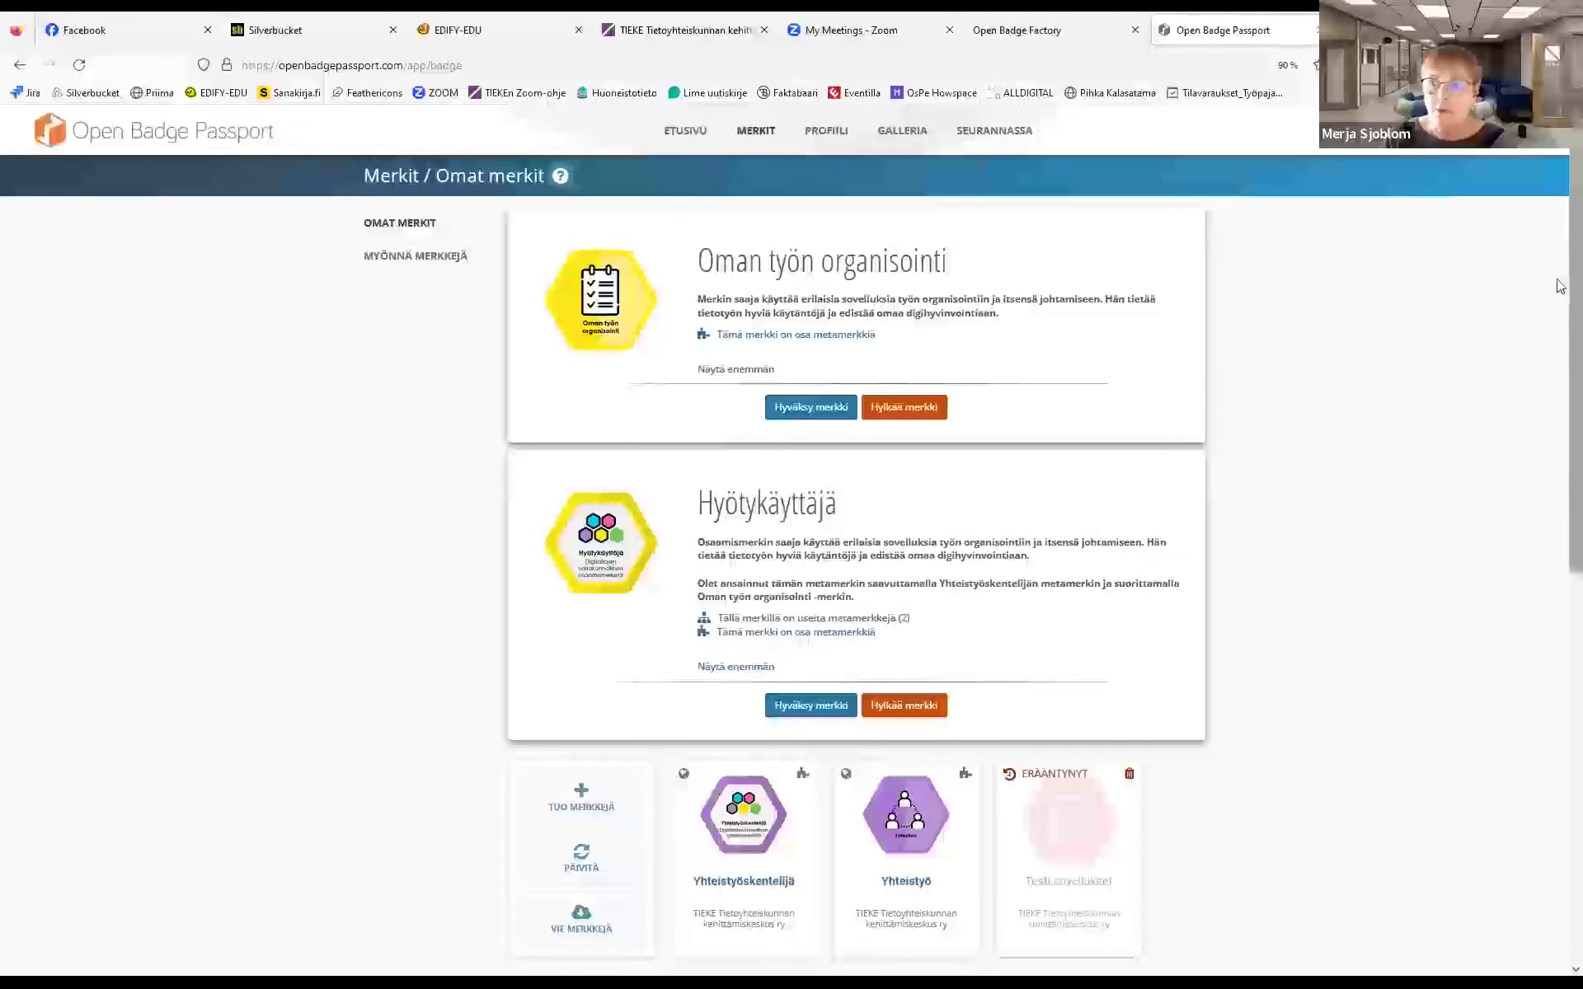
left_click_drag(1558, 283, 1556, 416)
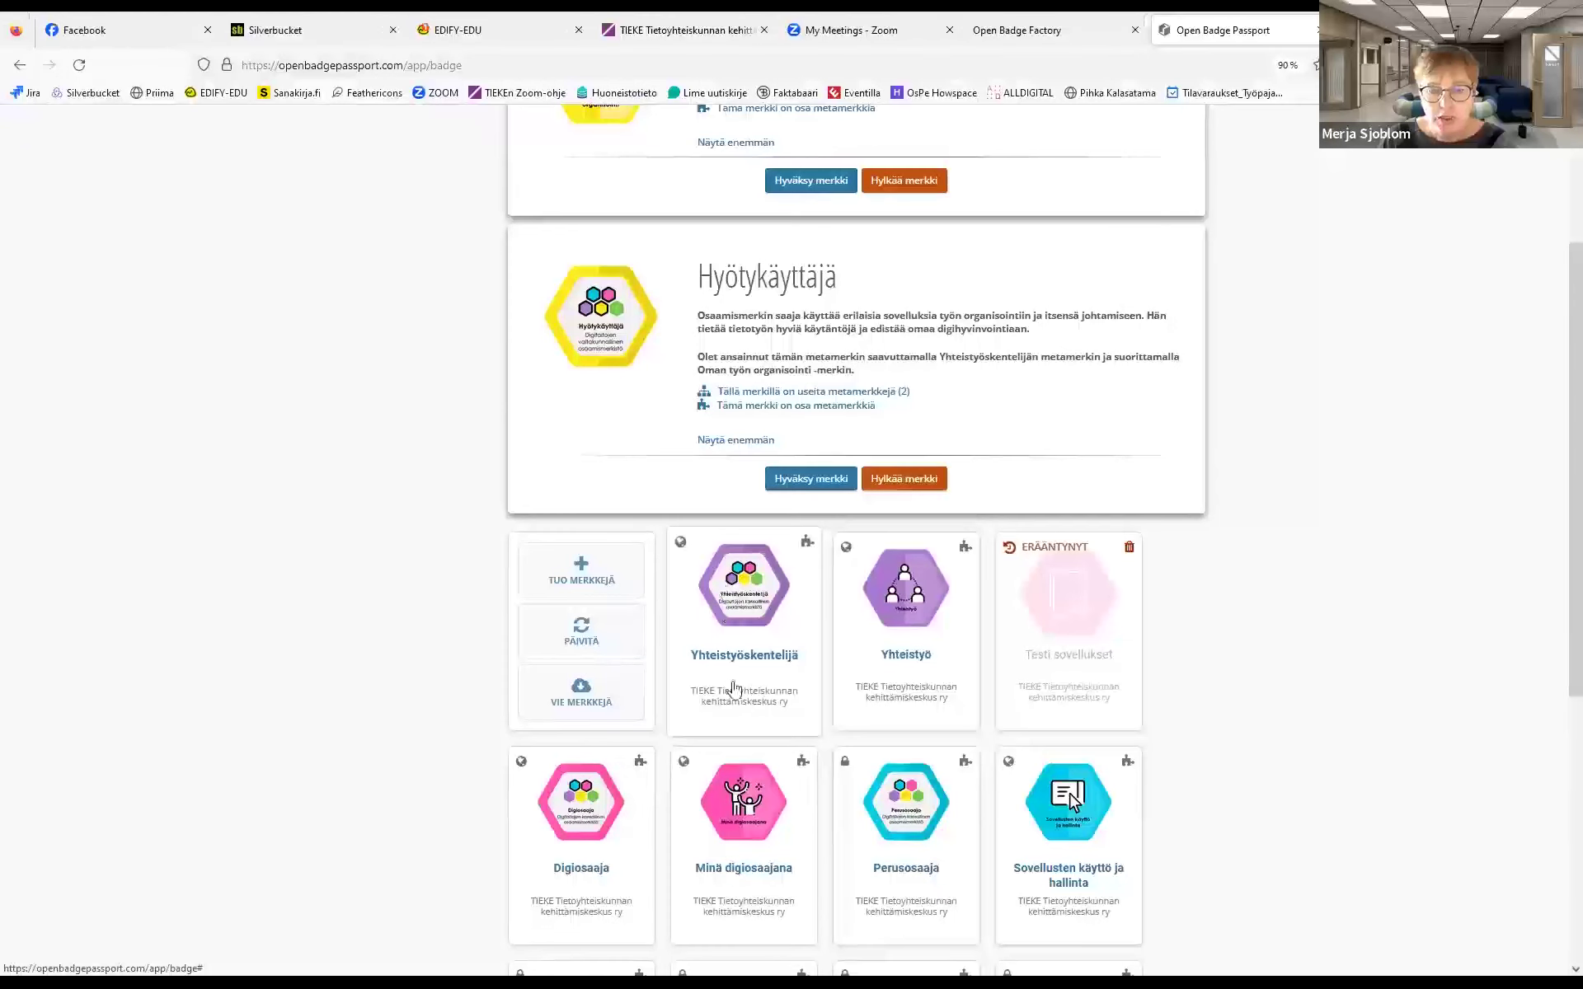
left_click(742, 656)
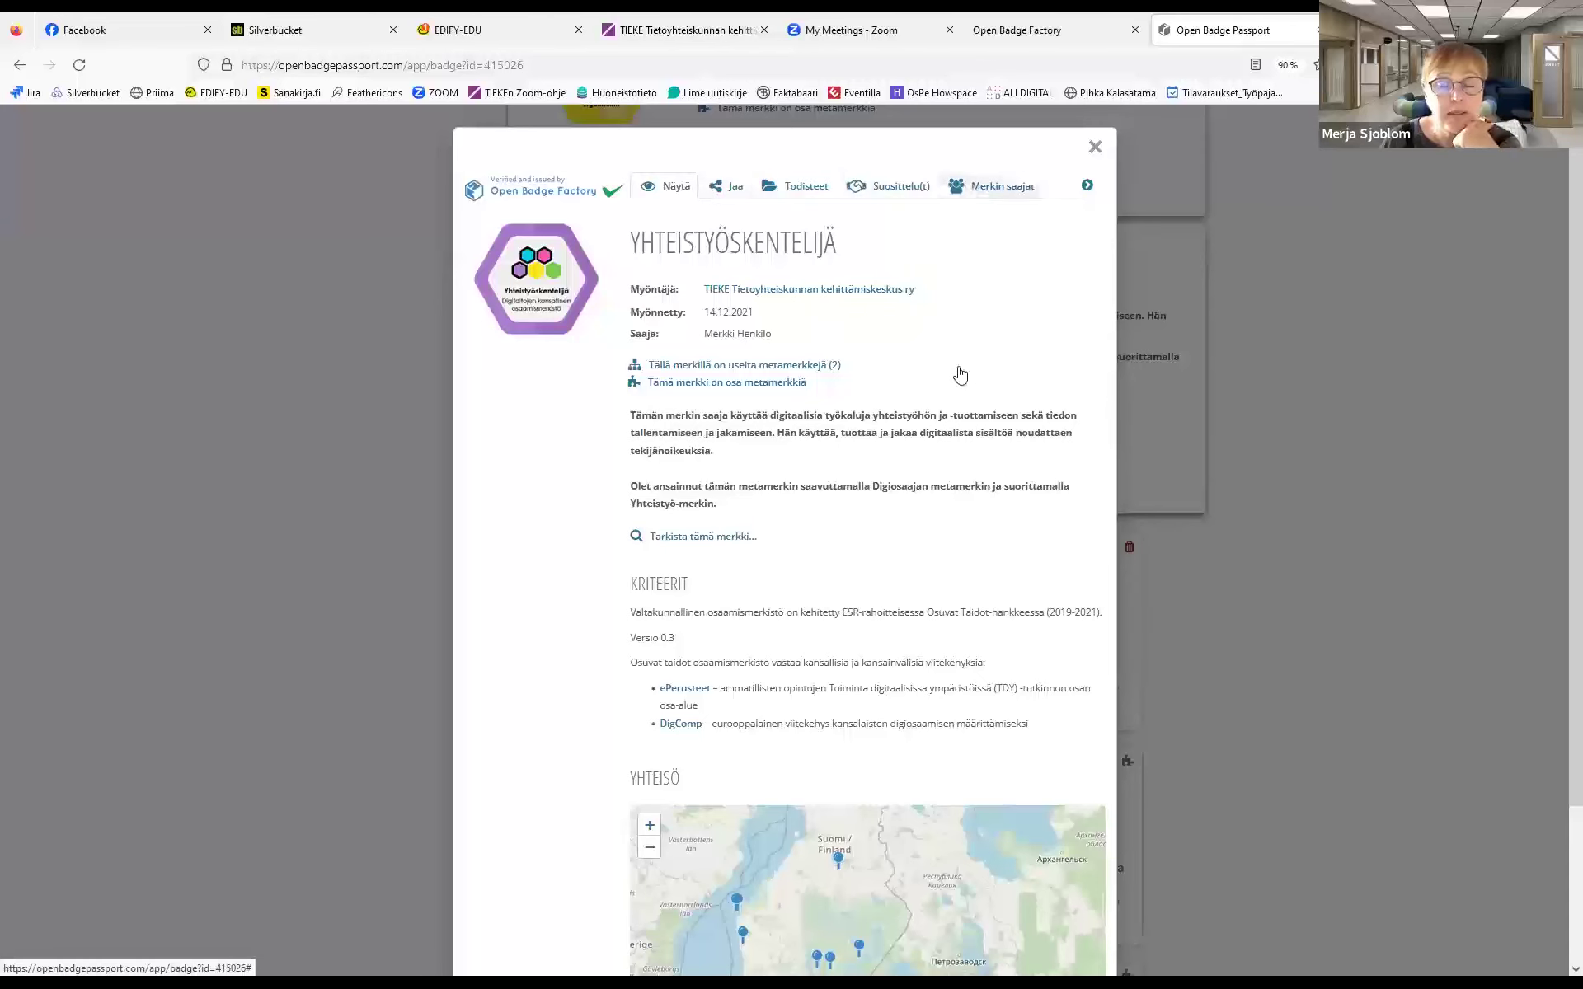
View the badge's Jaa sharing settings (visibility Julkinen, share link, QR code), then switch to Todisteet
left_click(737, 189)
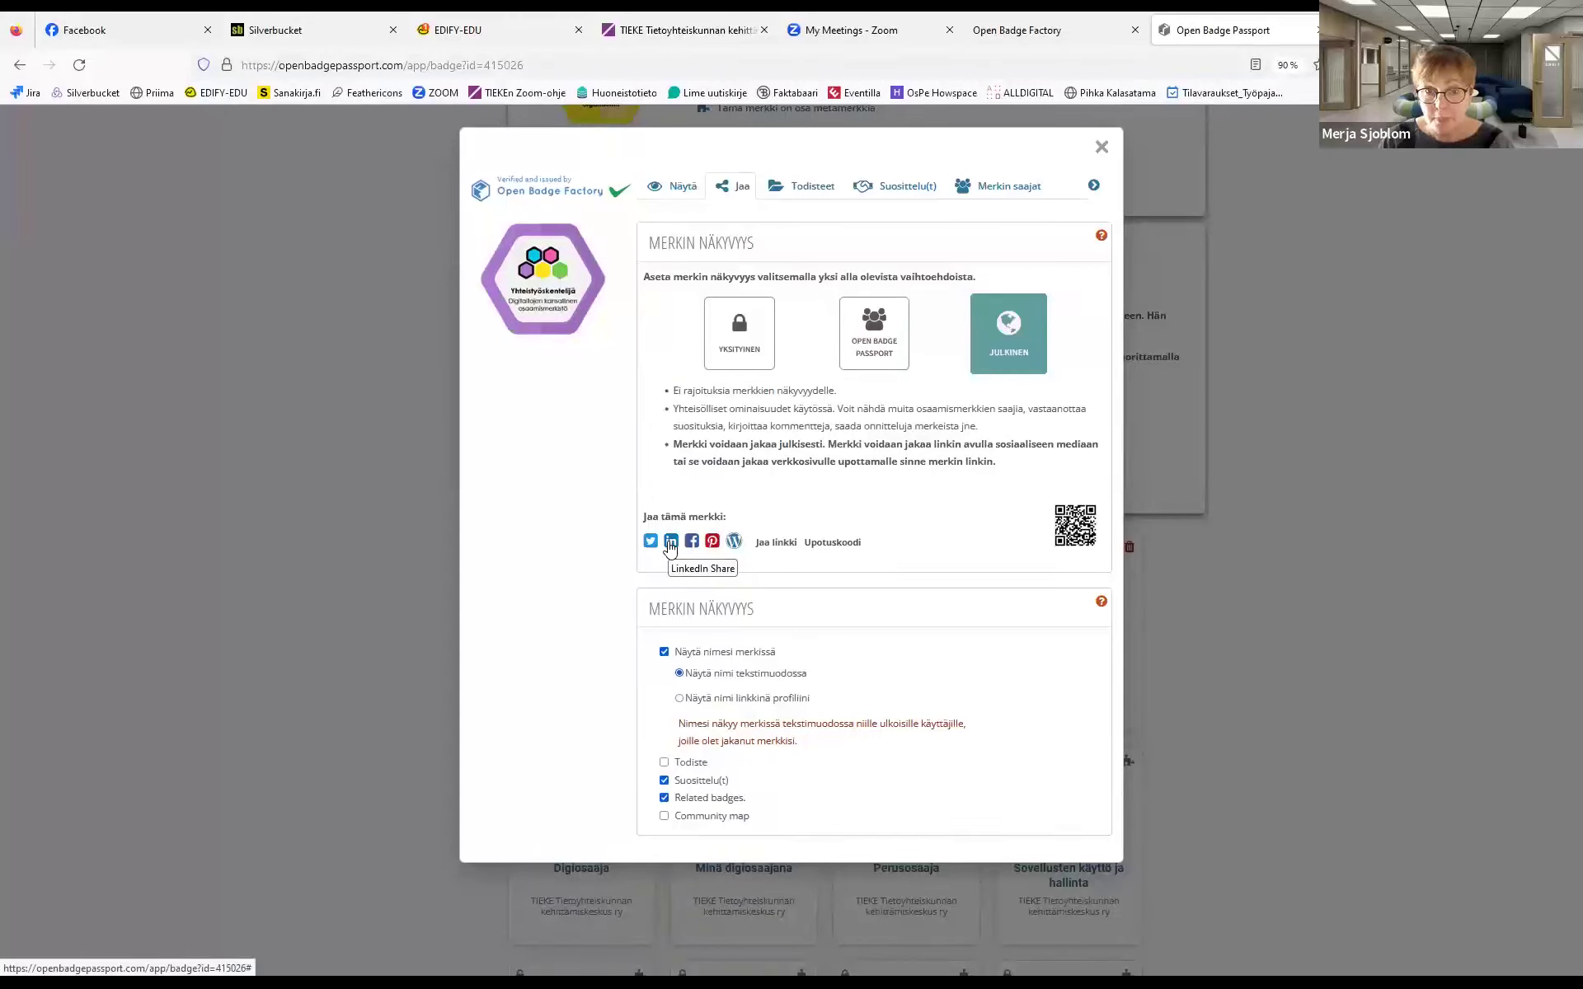
left_click(805, 196)
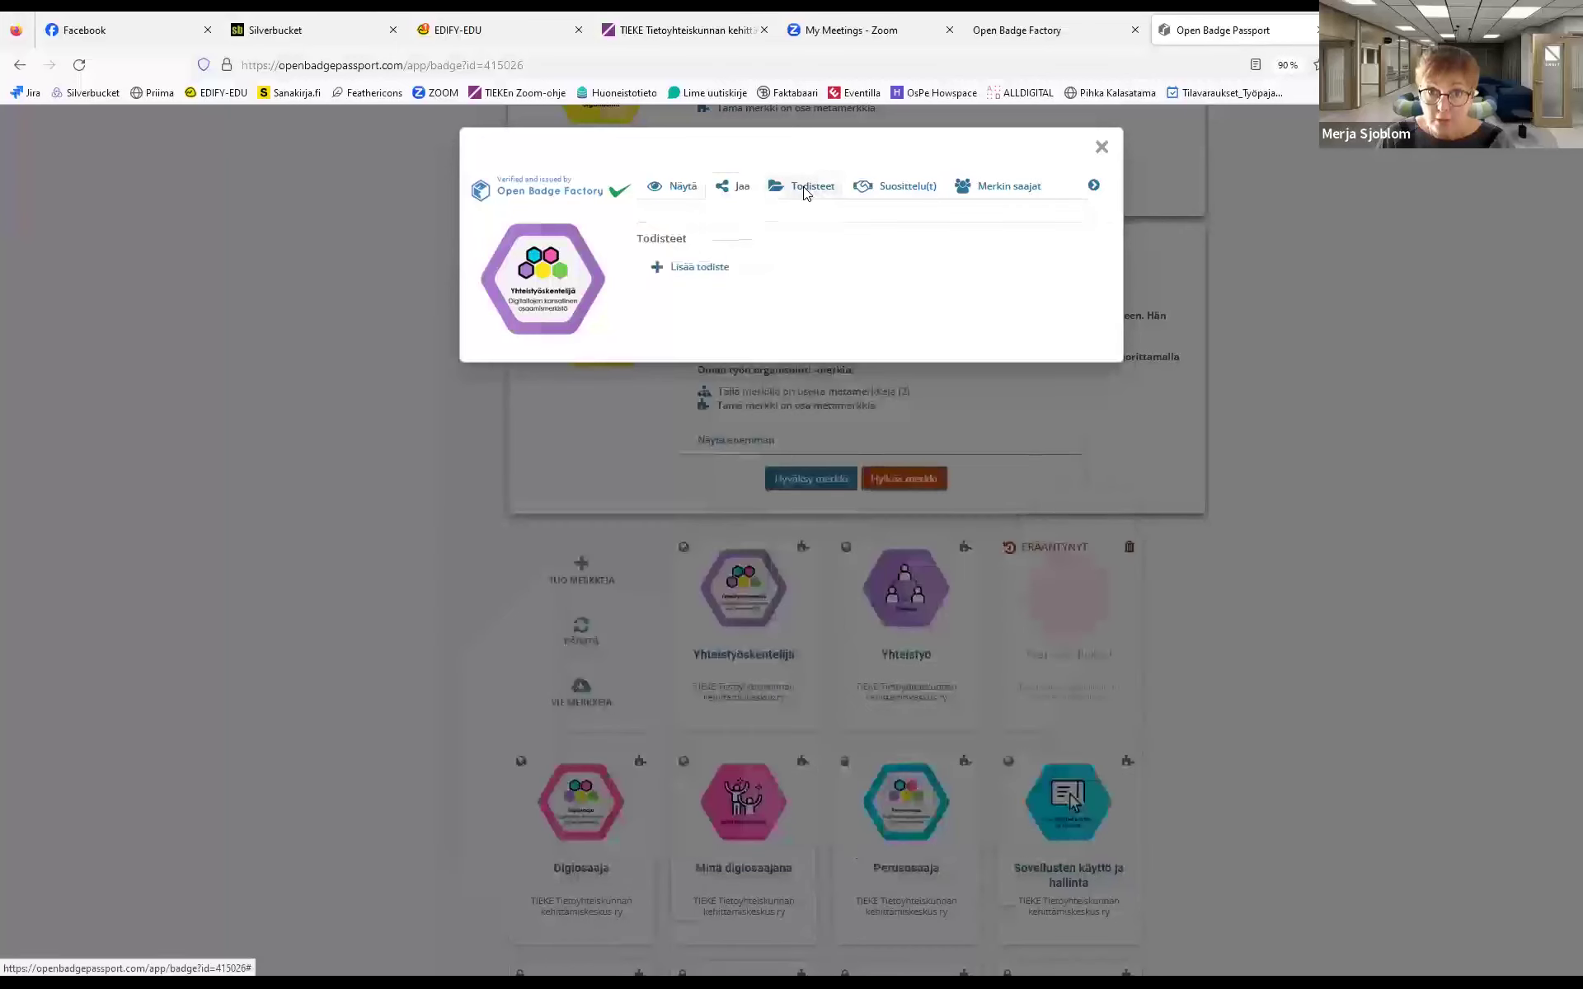
Open the 'Lisää todiste' evidence form, then view the Suosittelu(t) tab with zero endorsements
left_click(674, 269)
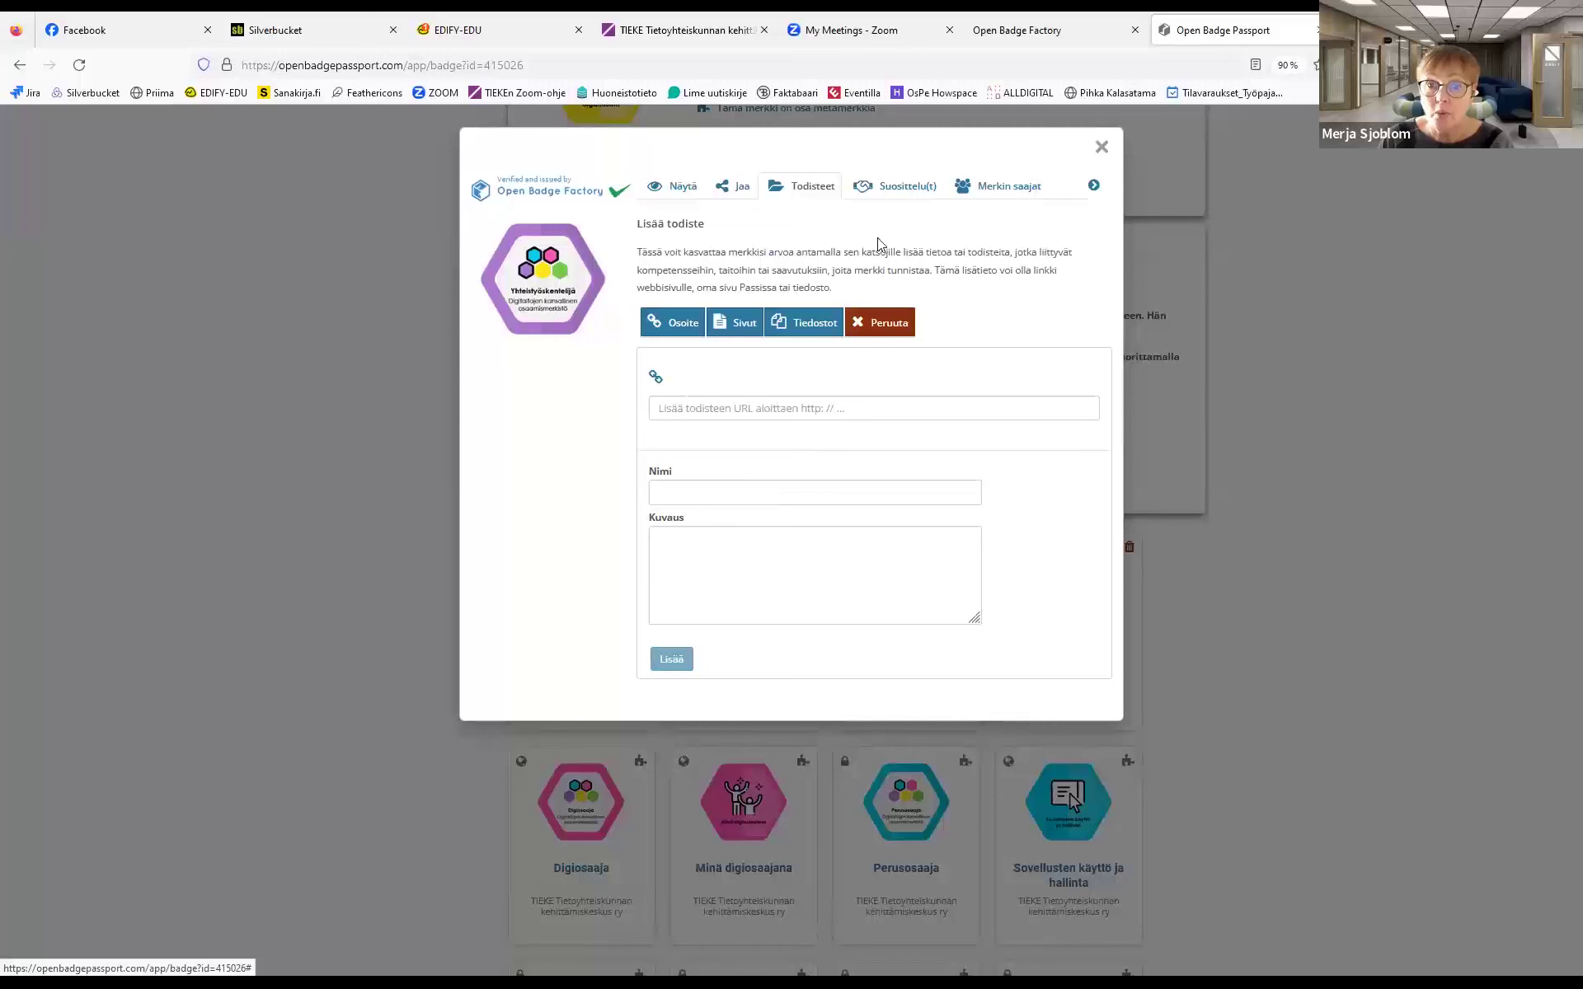
left_click(881, 186)
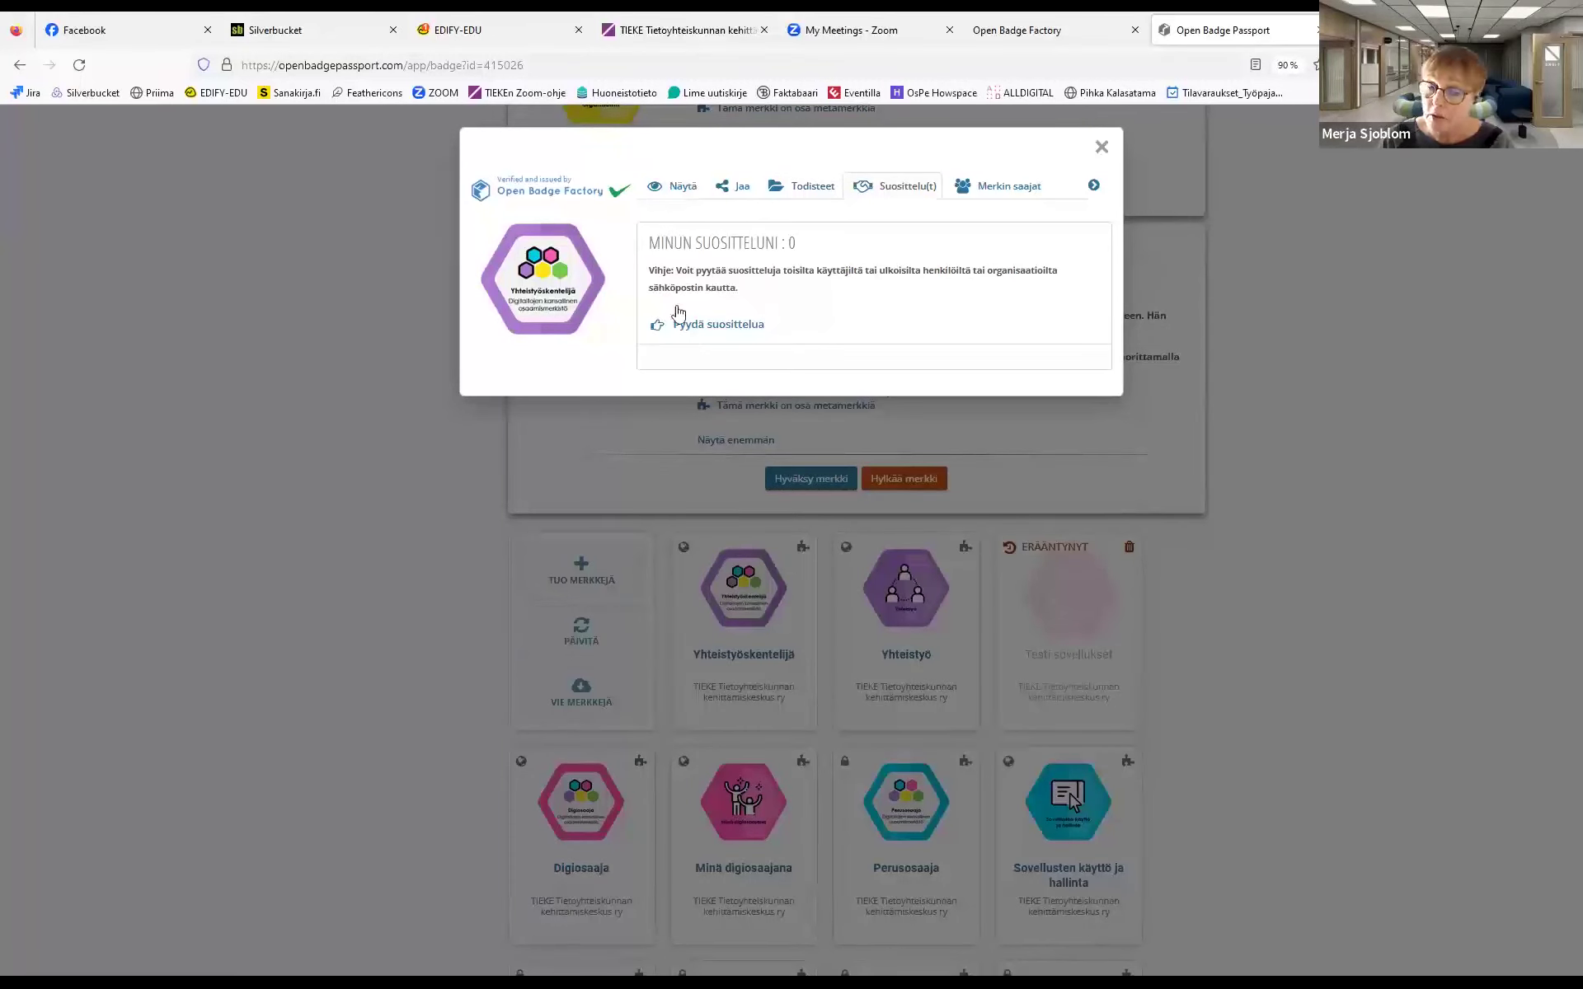
Check the badge's Merkin saajat recipients, go back to Näytä, and close the badge modal
left_click(994, 189)
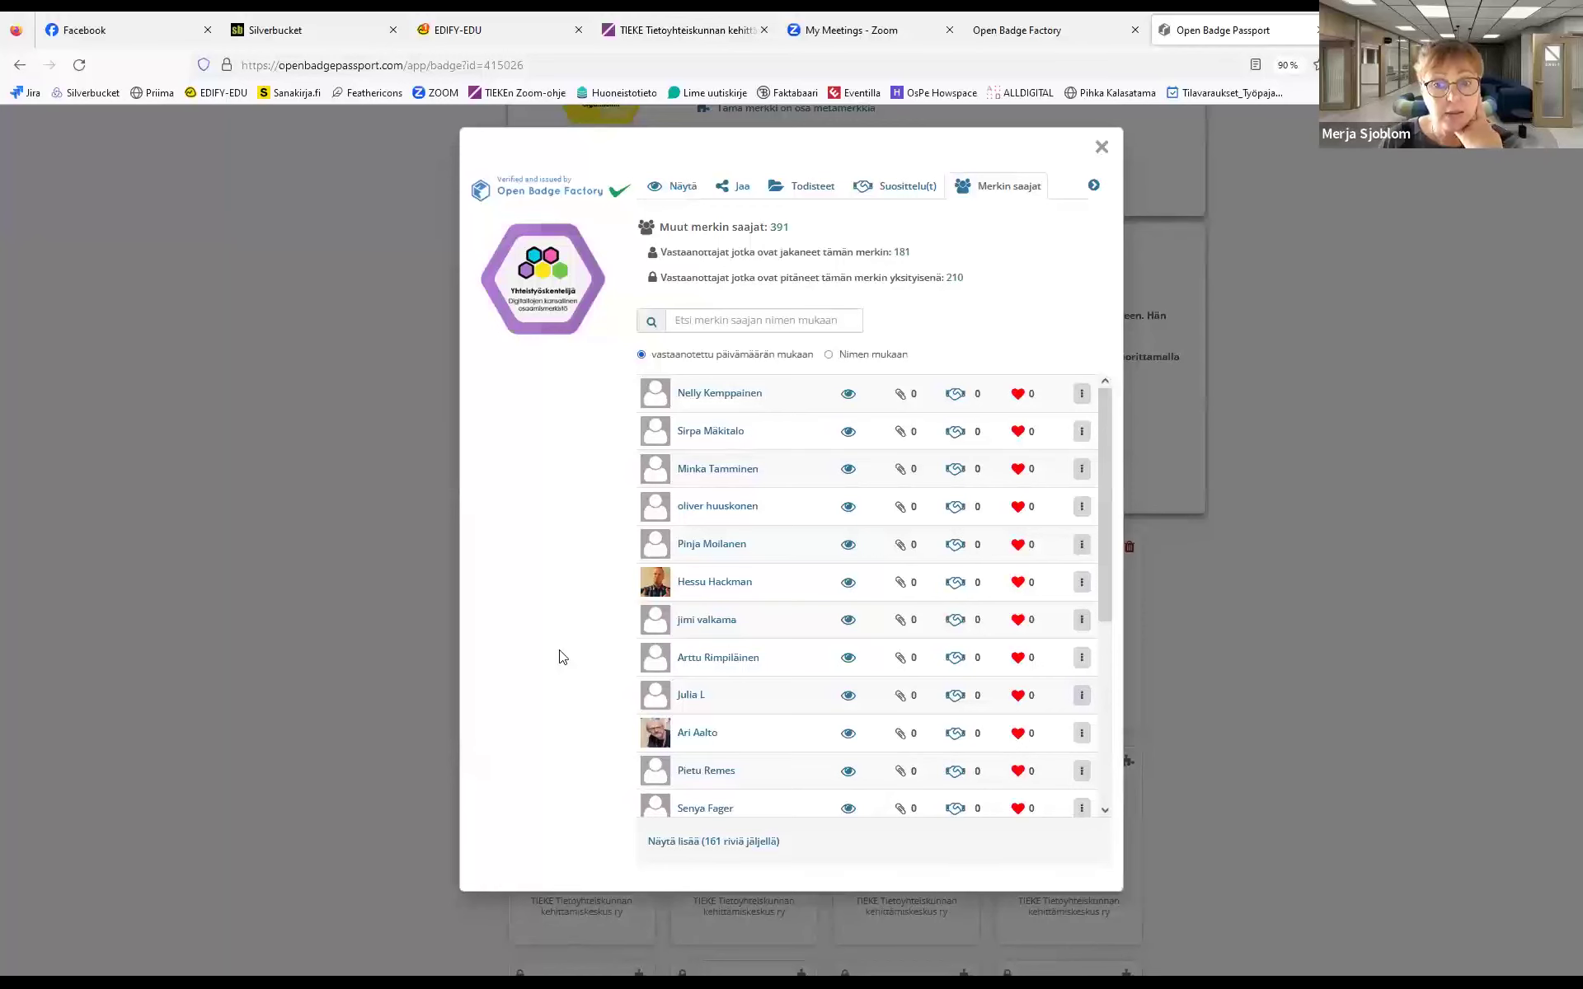
left_click(682, 185)
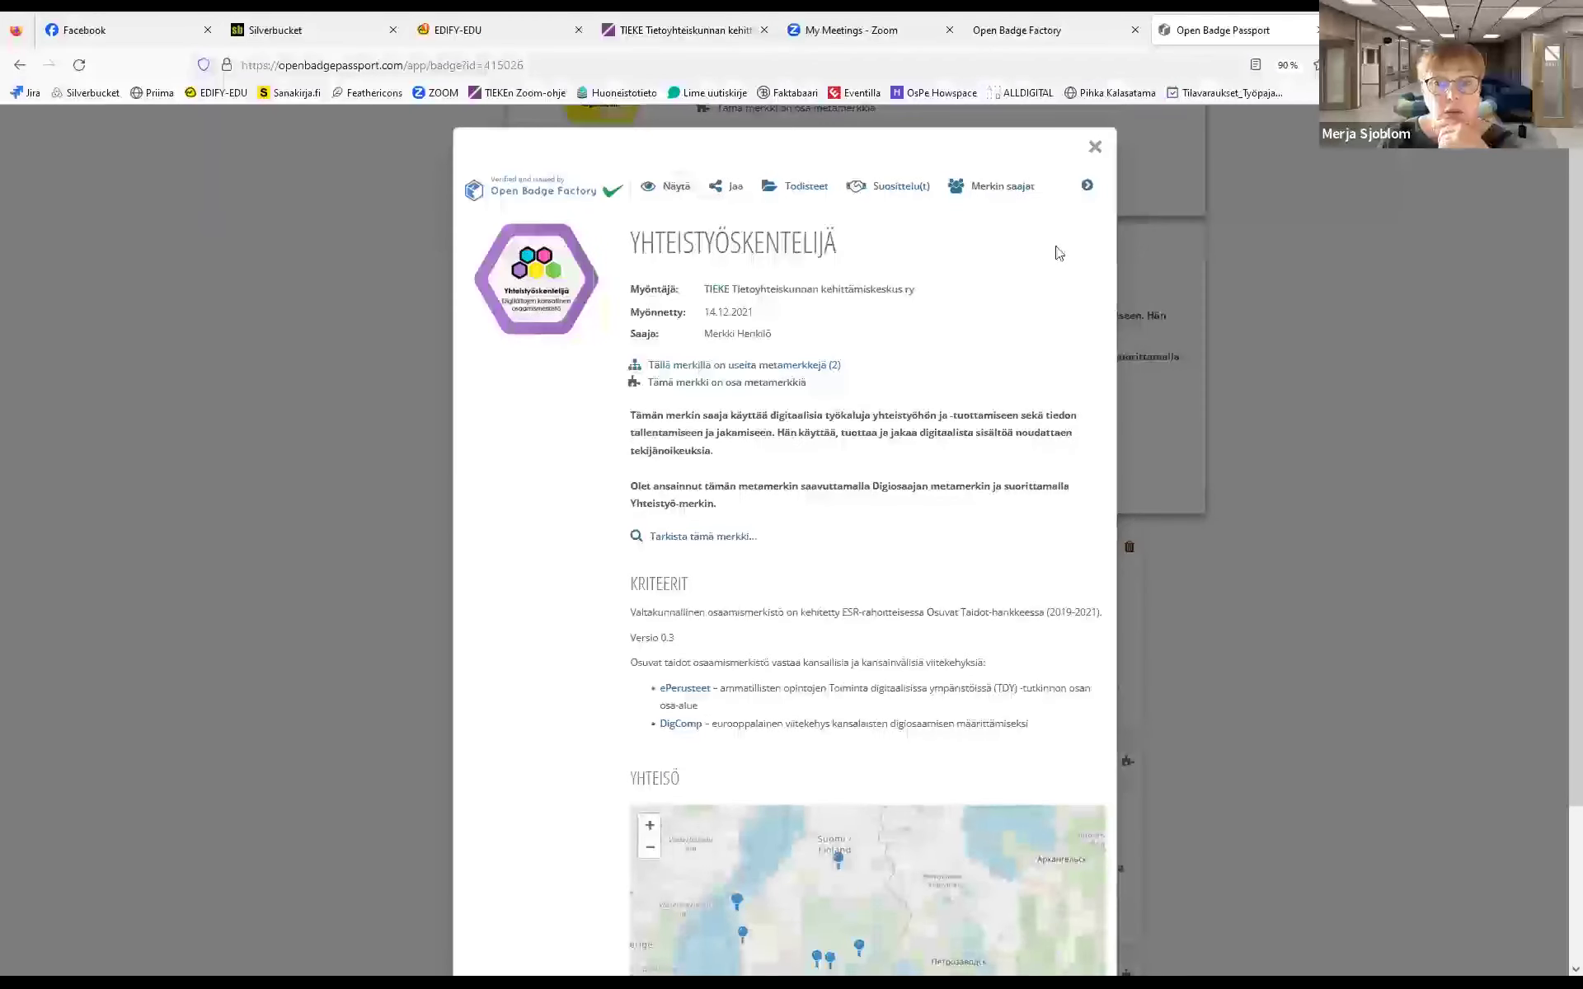
left_click(1092, 149)
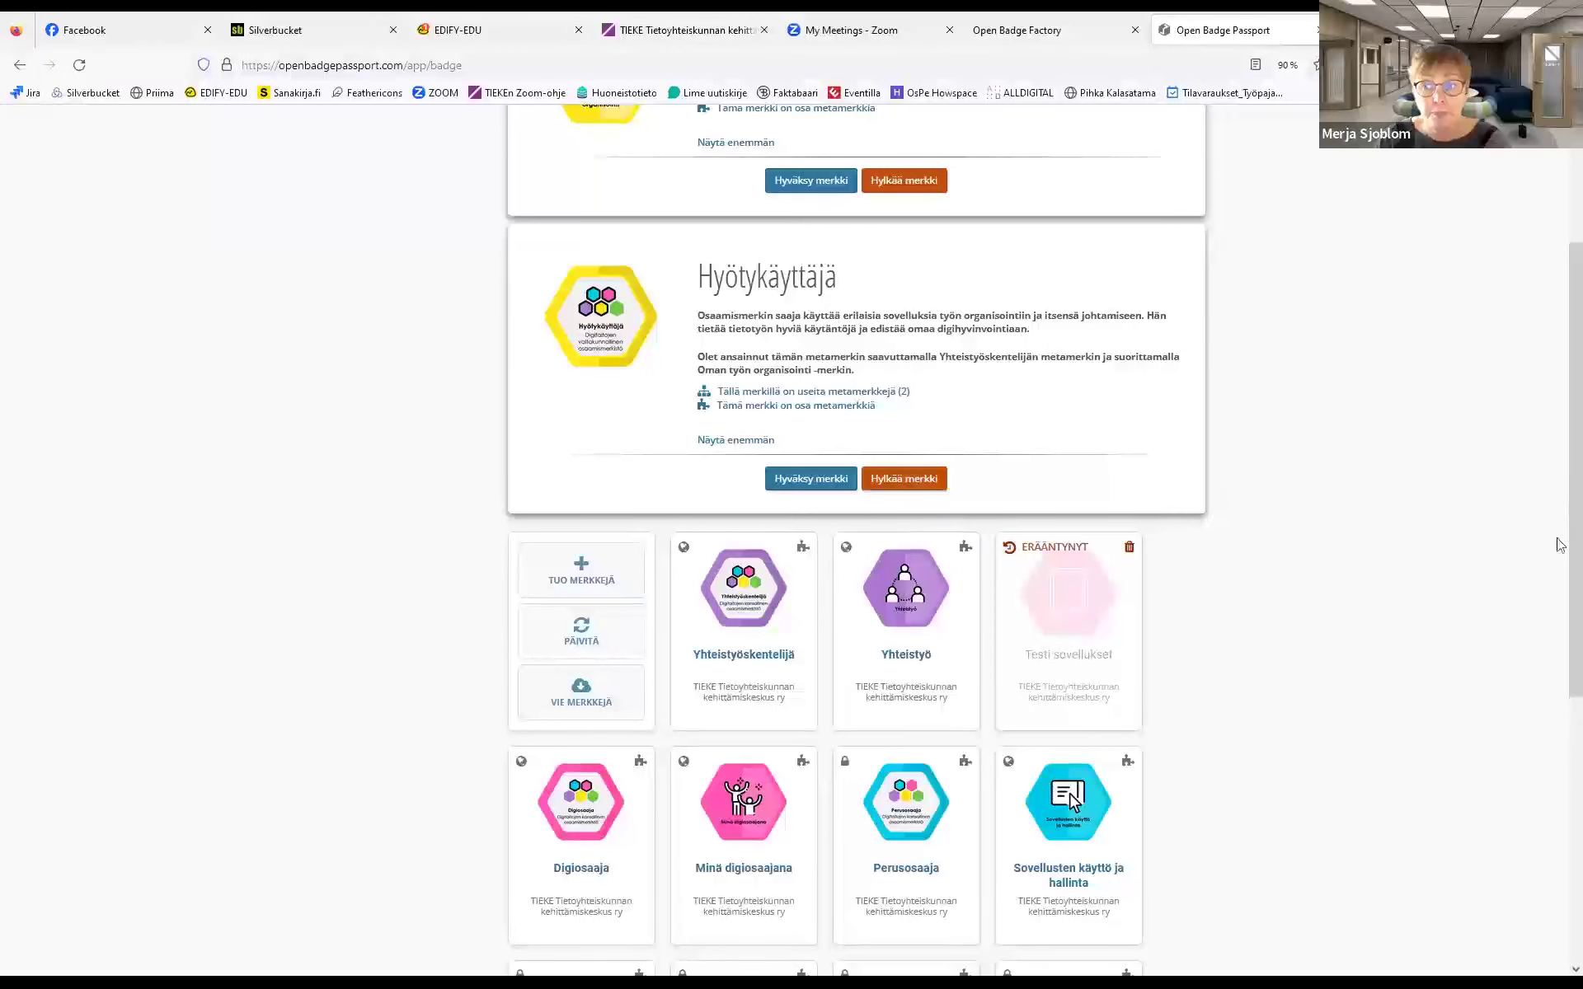
In PROFIILI, step through 2. Teema, 3. Asetukset and 4. Esikatselu, then open SIVUT
scroll(1560, 544, "up", 3)
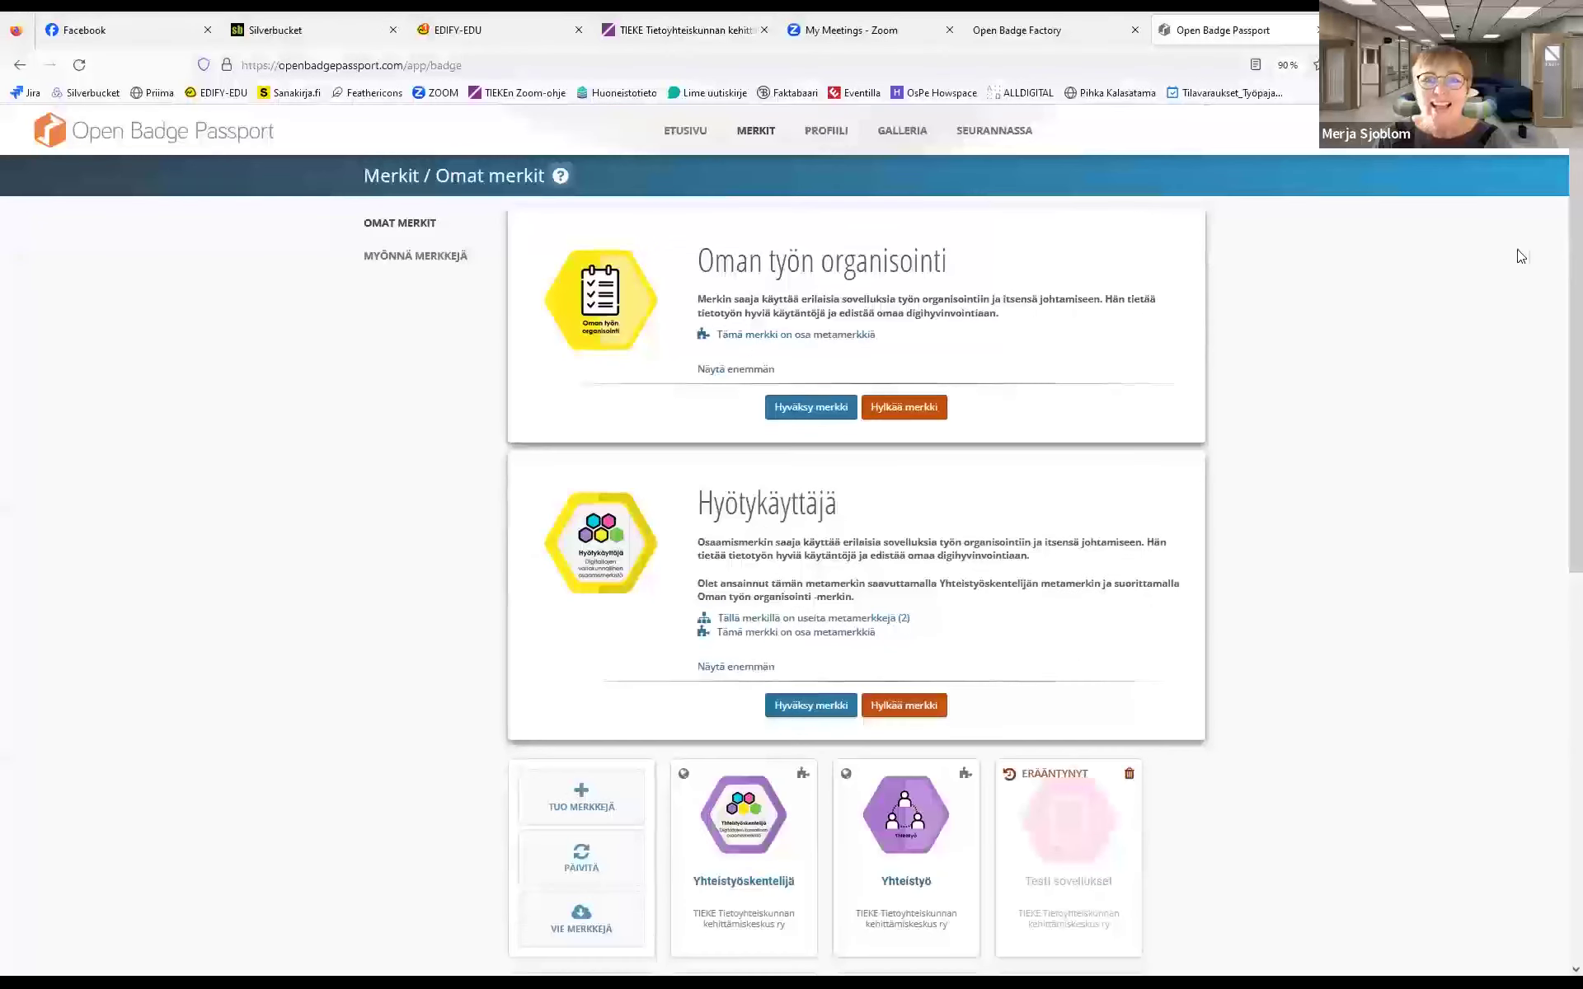
left_click(828, 132)
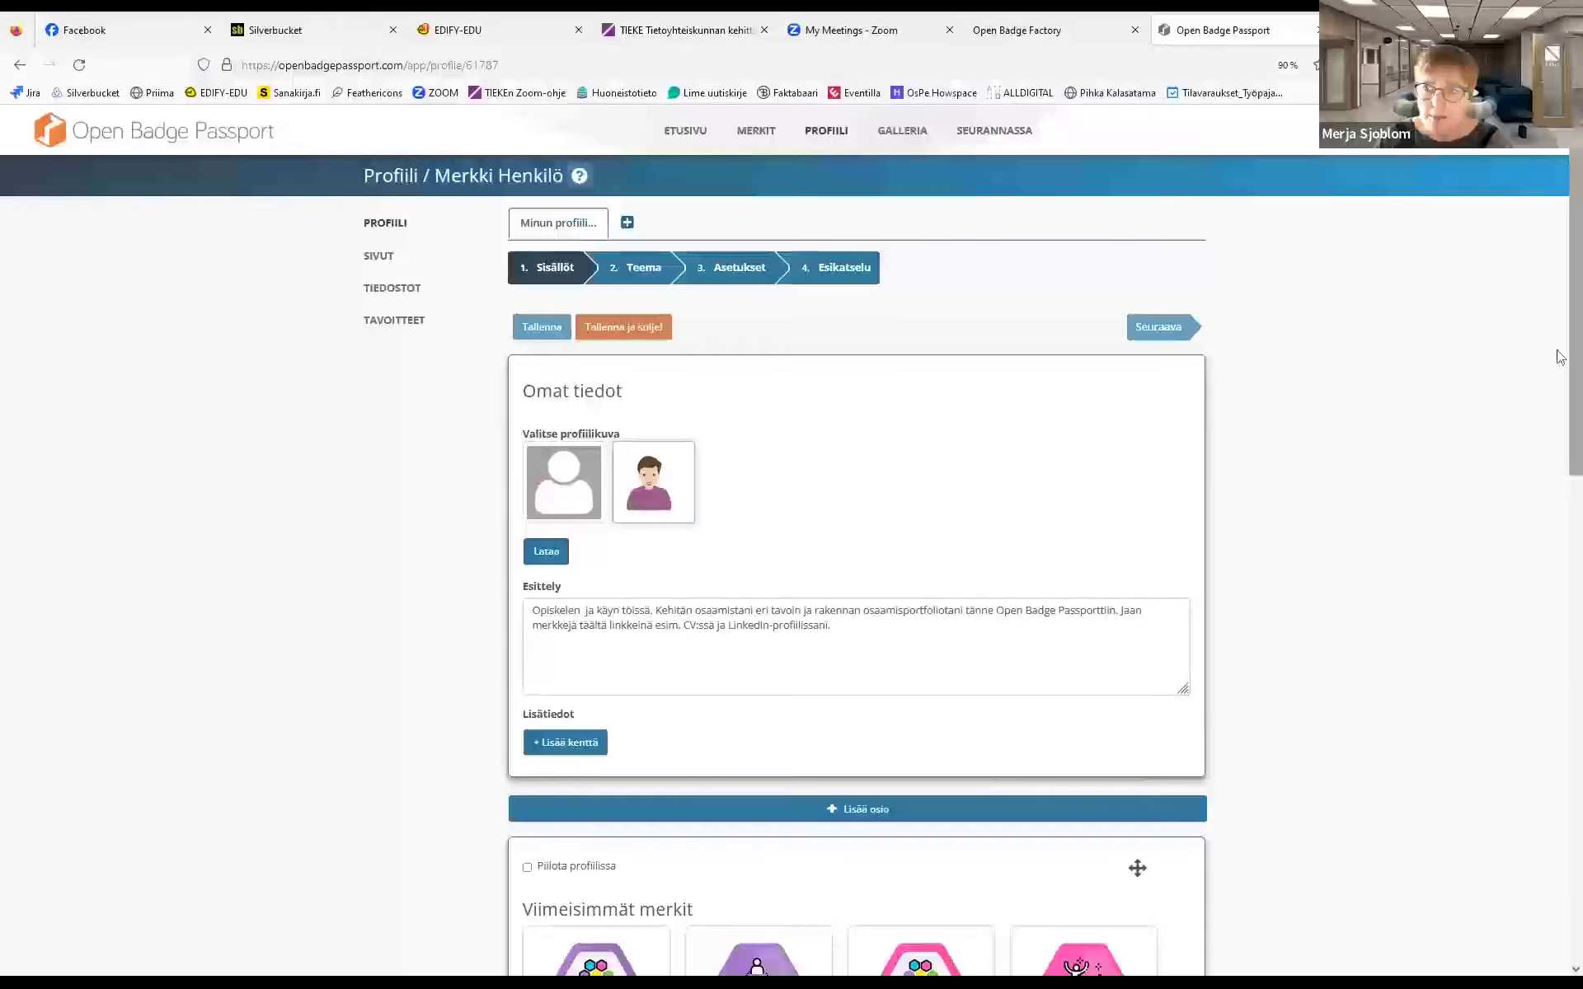
left_click_drag(1560, 333, 1560, 306)
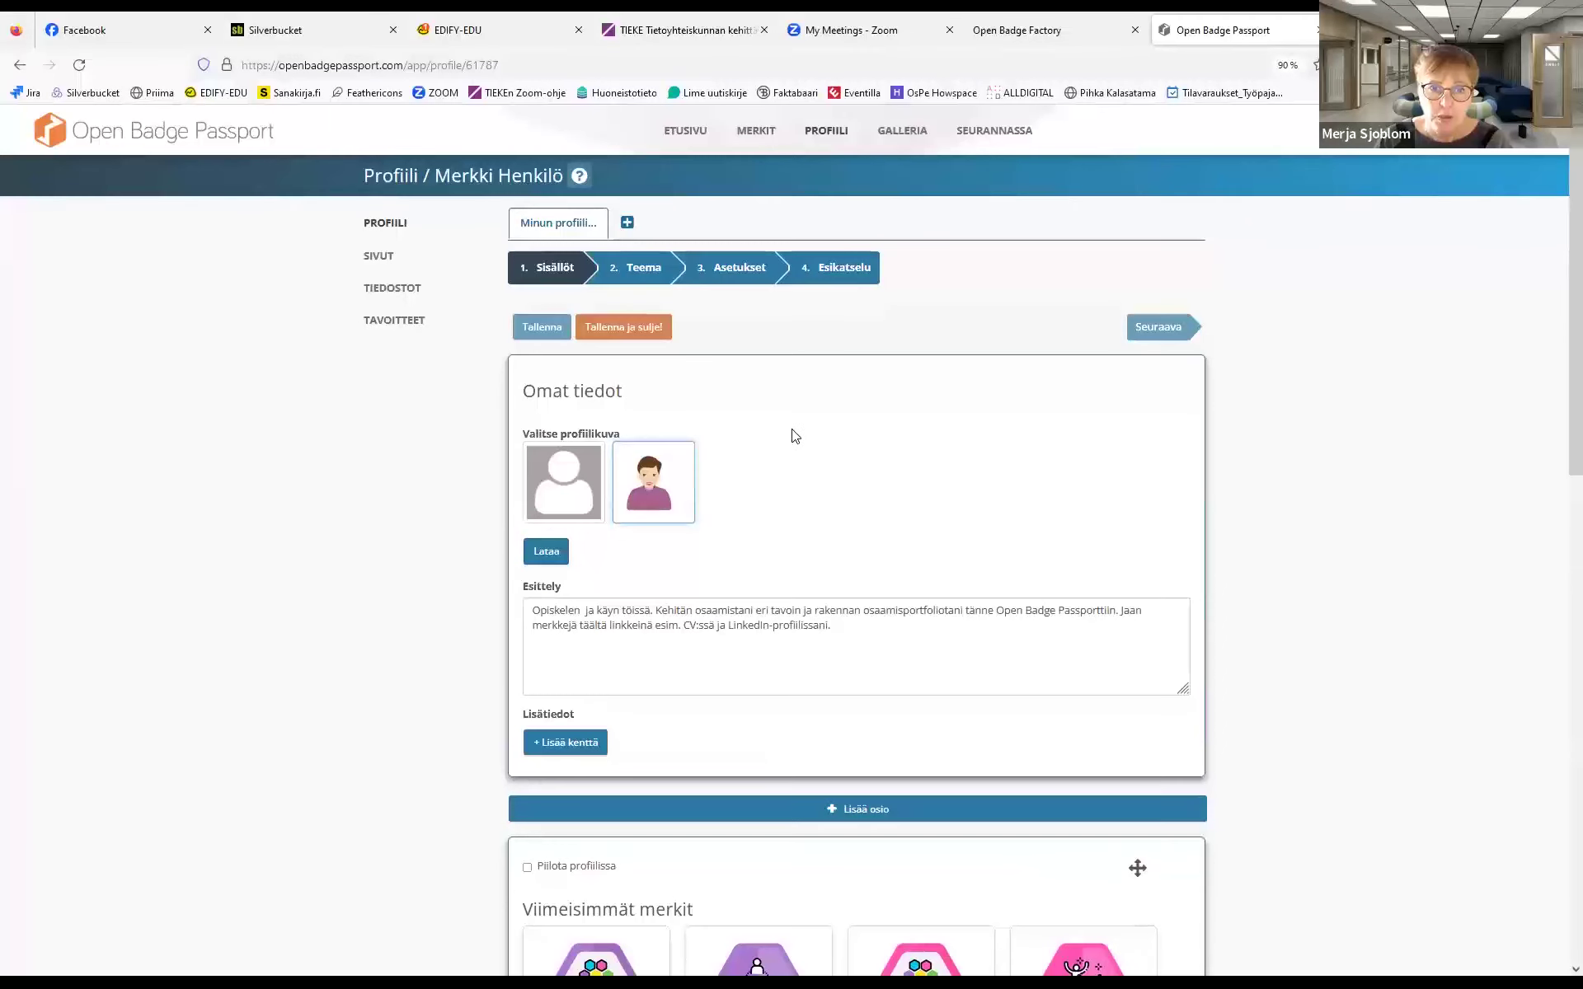
left_click(633, 268)
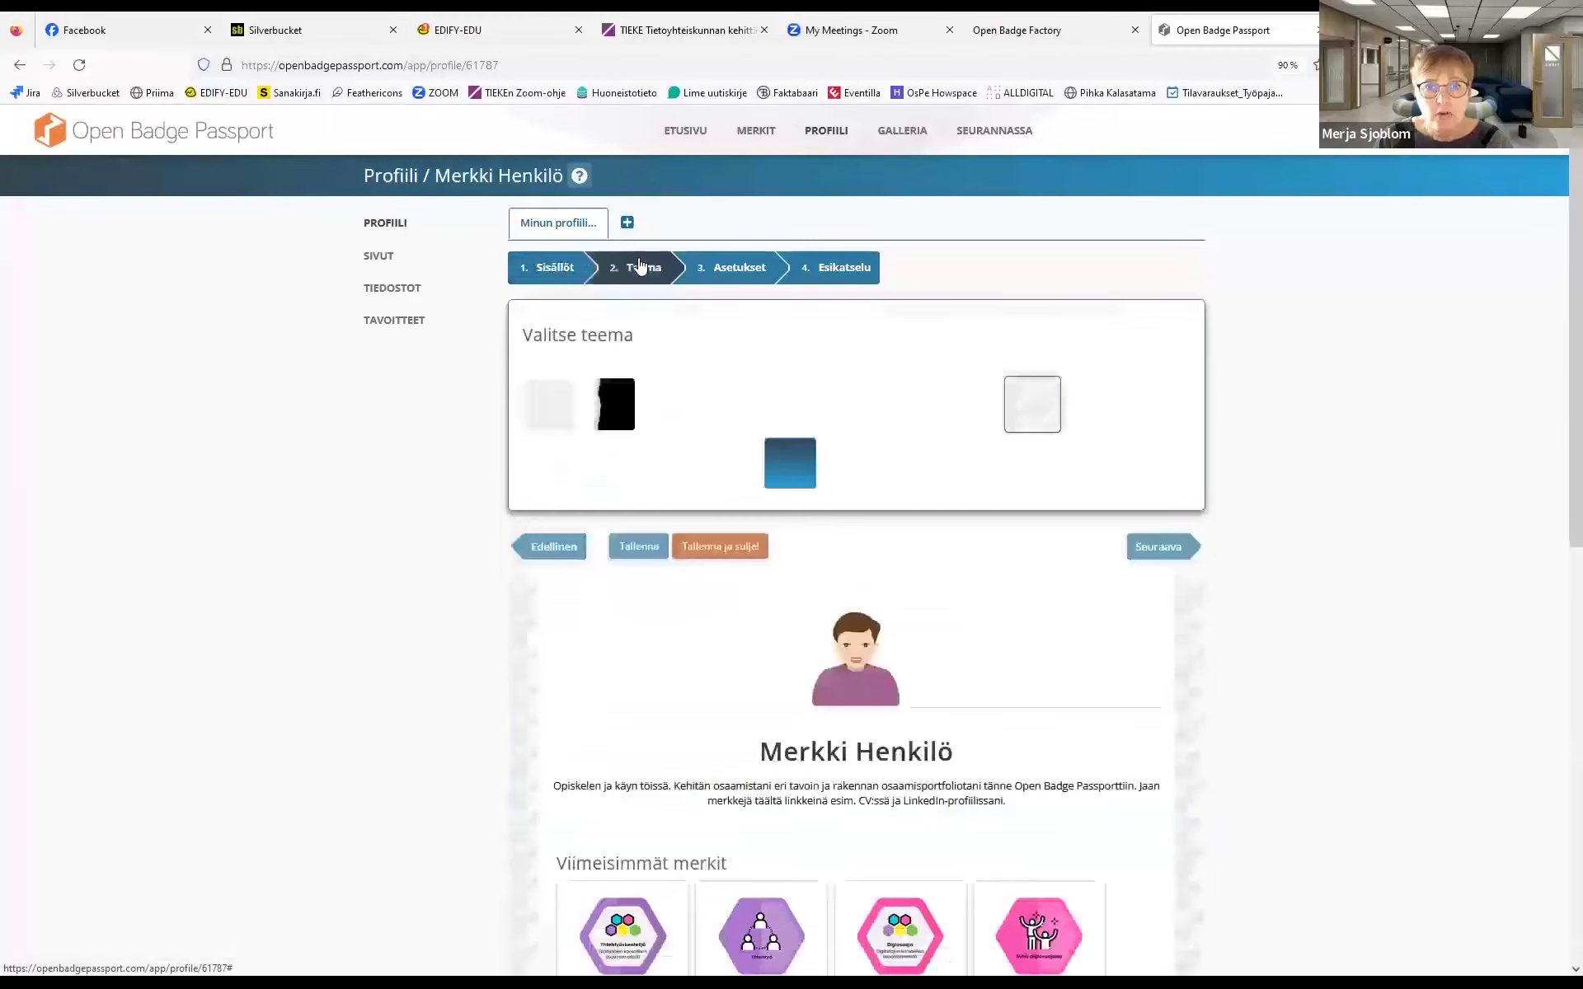
left_click(732, 264)
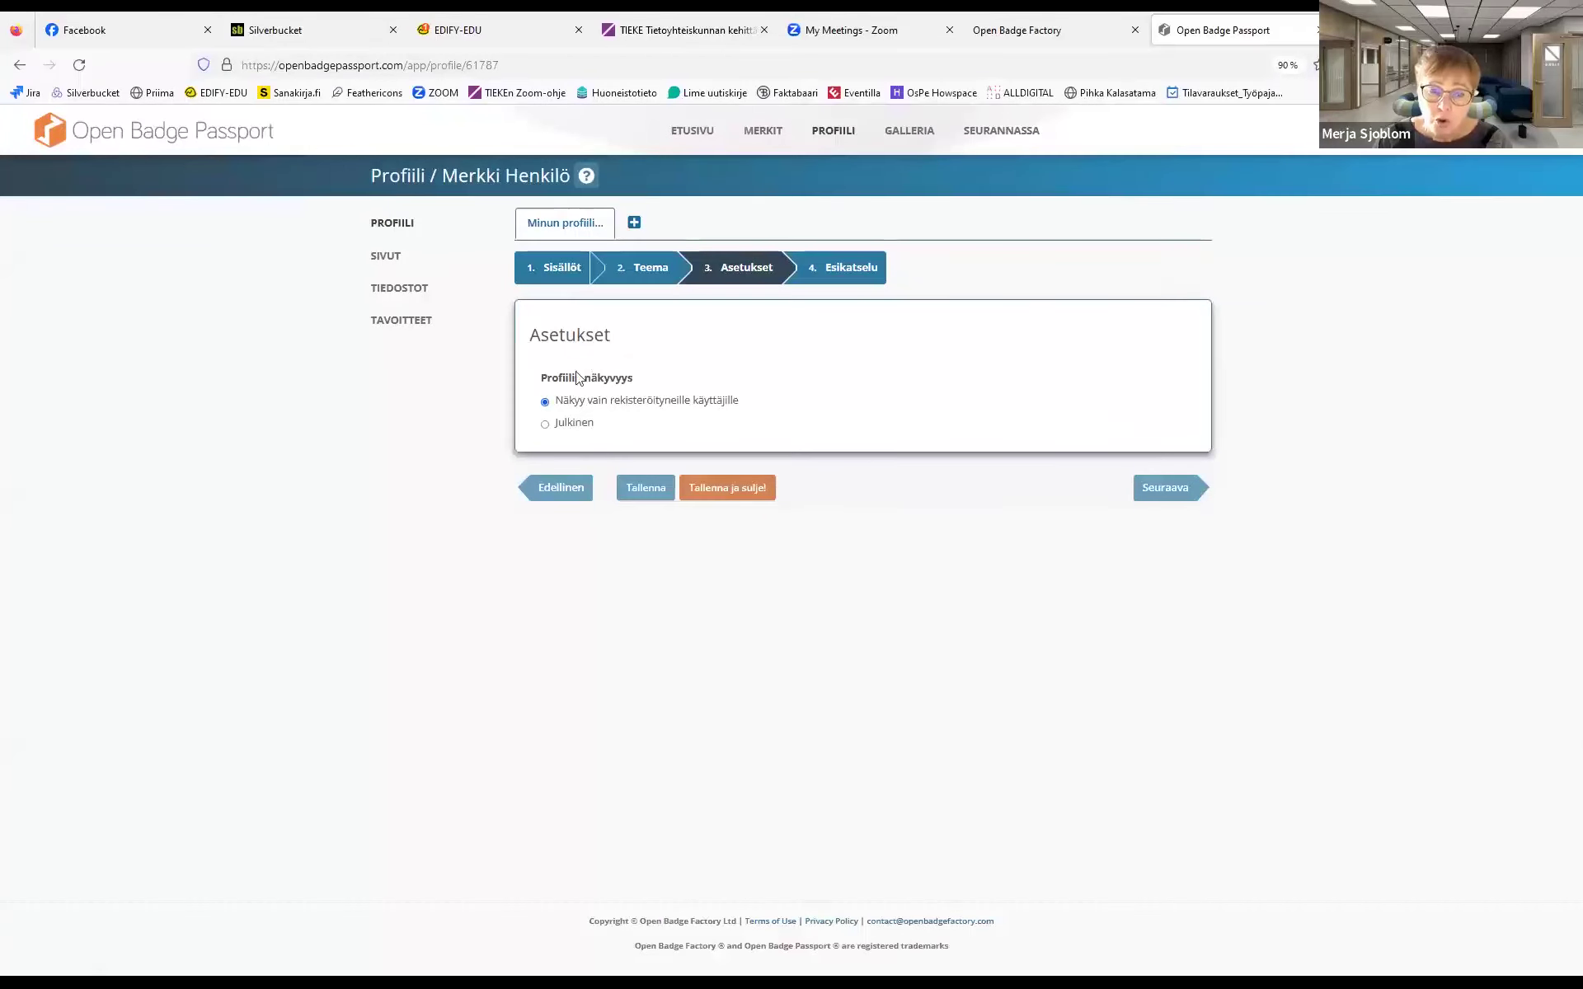
left_click(847, 277)
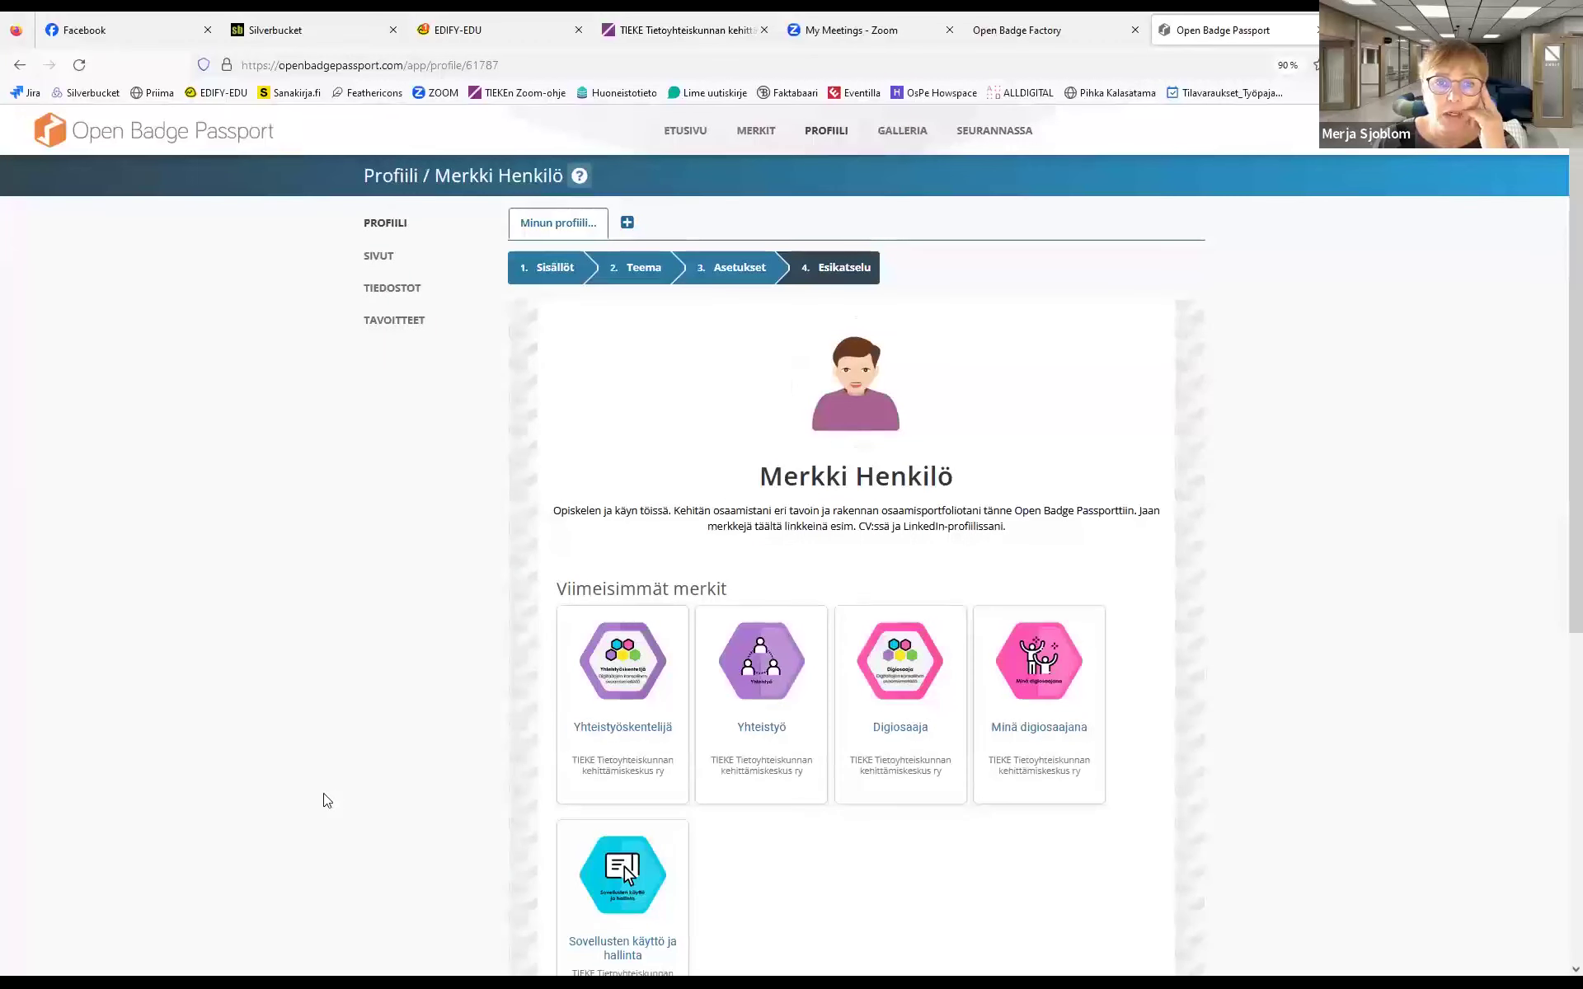
left_click(379, 256)
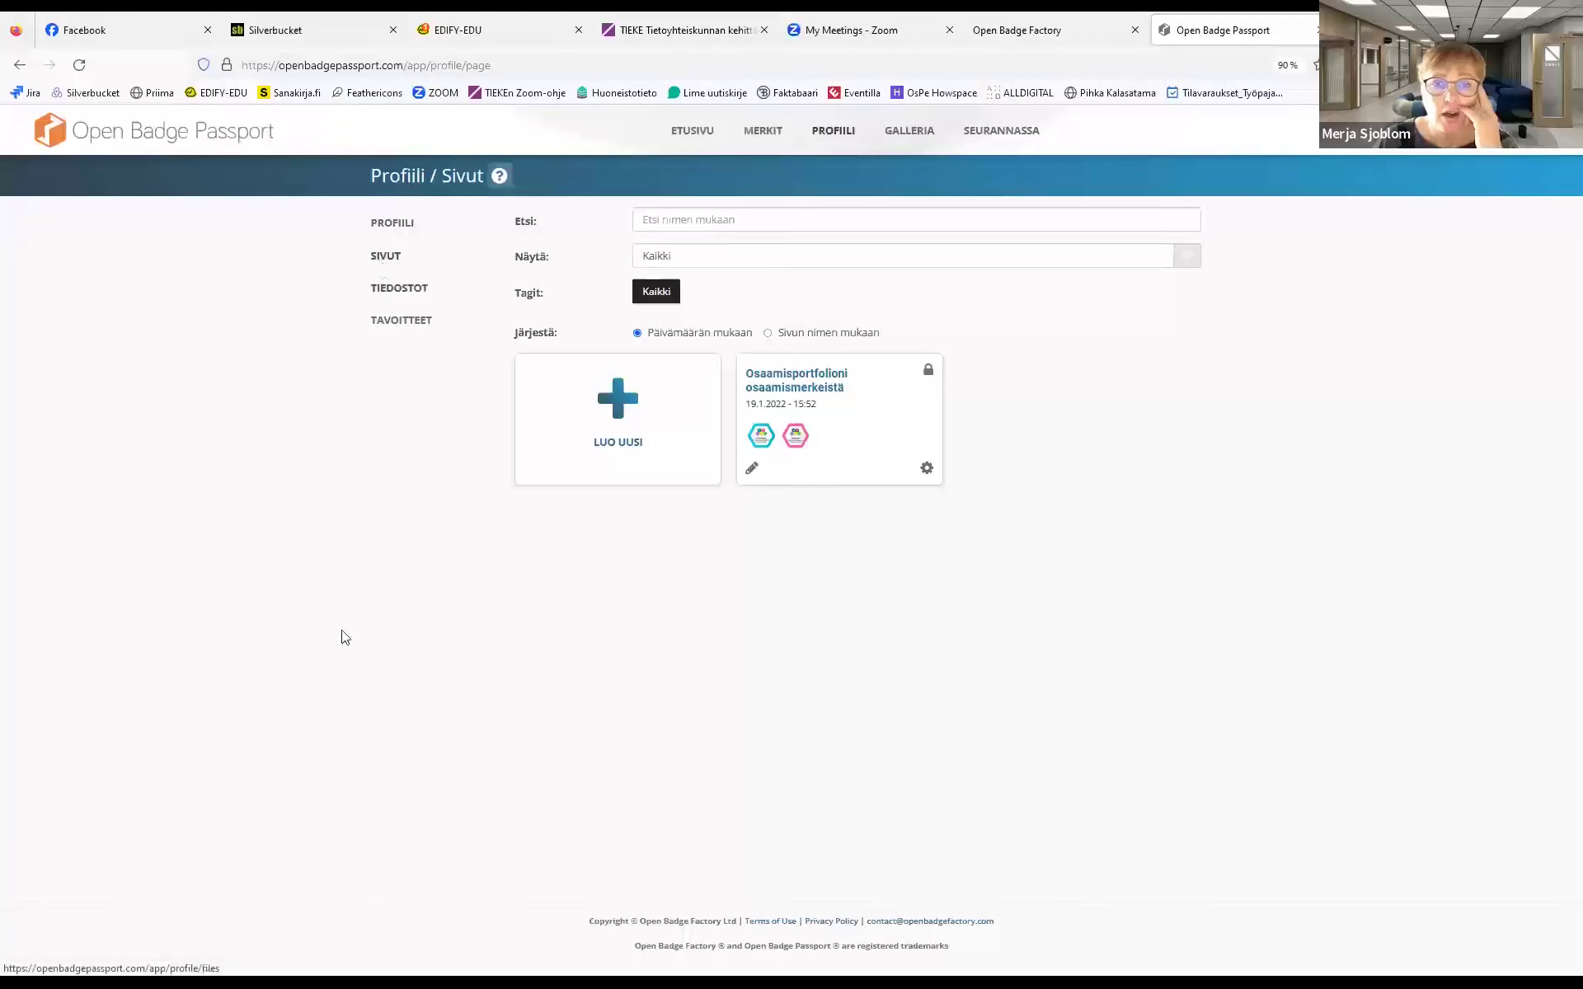
Open the Osaamisportfolioni osaamismerkeistä page and scroll its Perusosaaja and Digiosaaja badges
left_click(807, 380)
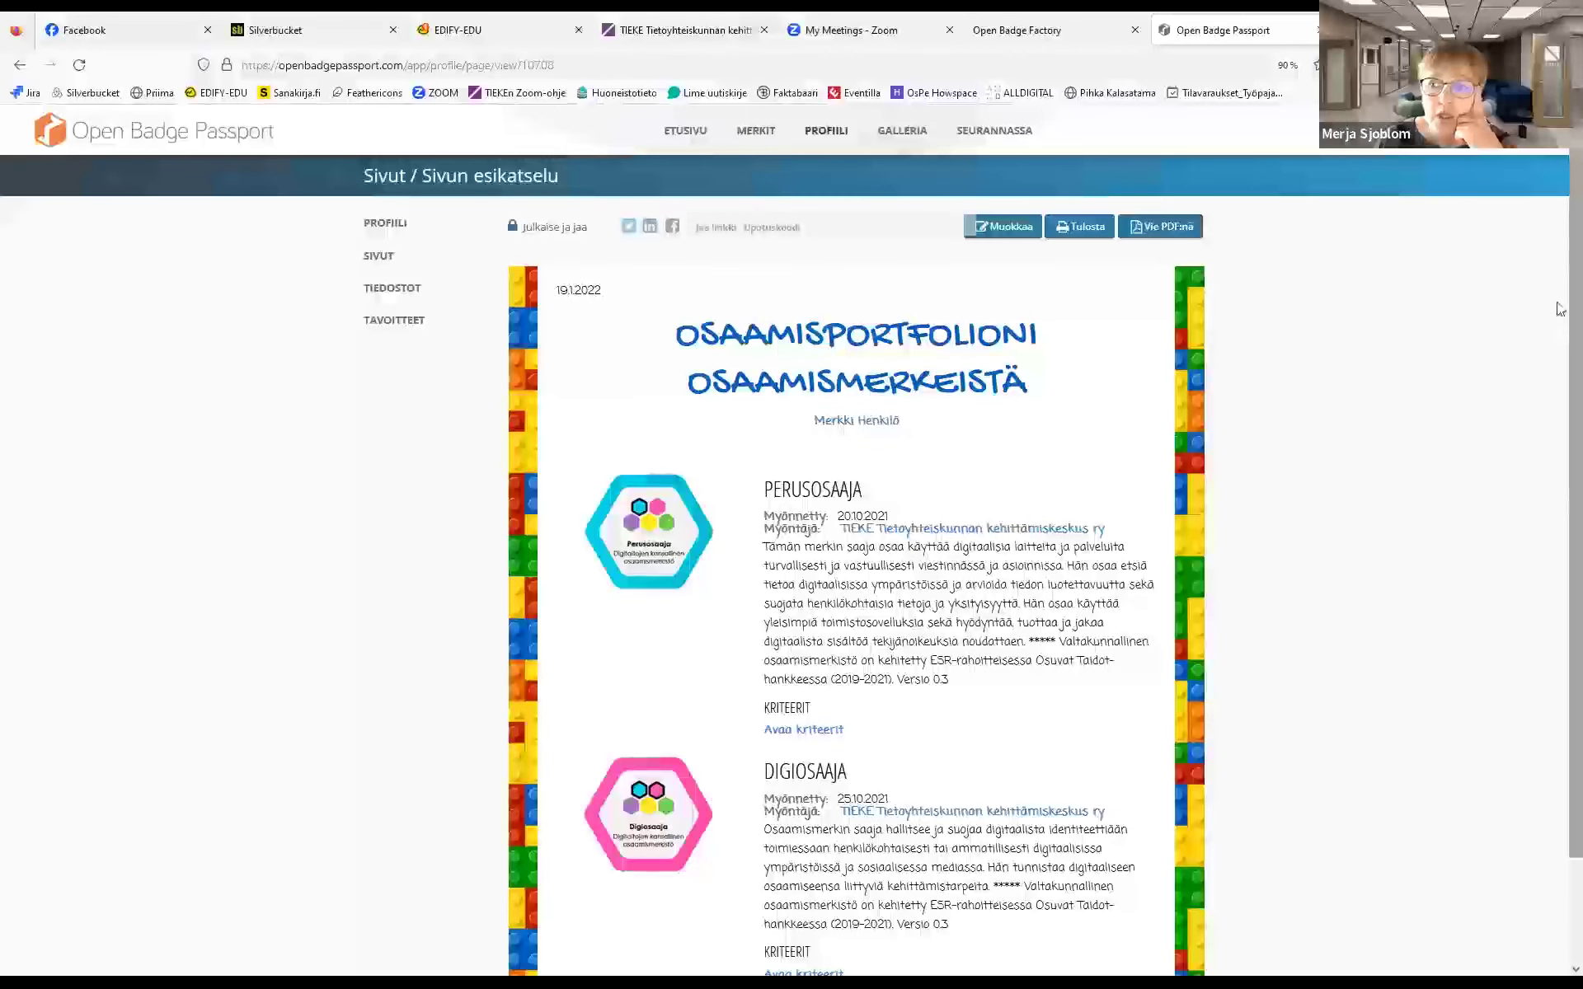
scroll(1560, 347, "down", 3)
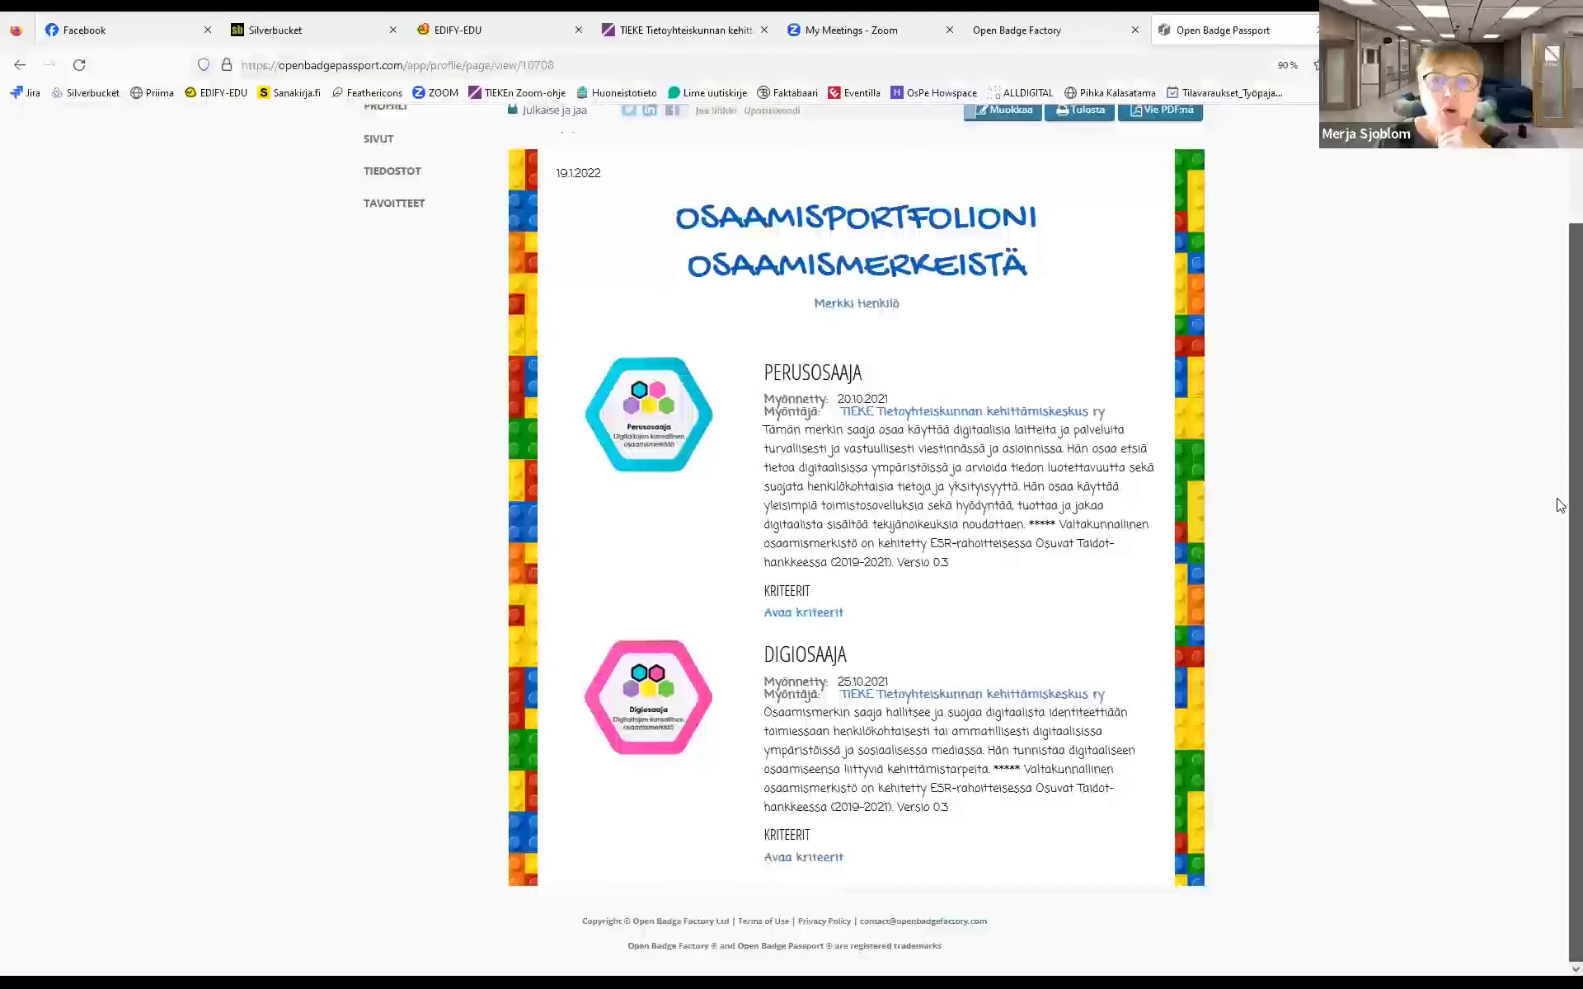
scroll(1561, 363, "up", 3)
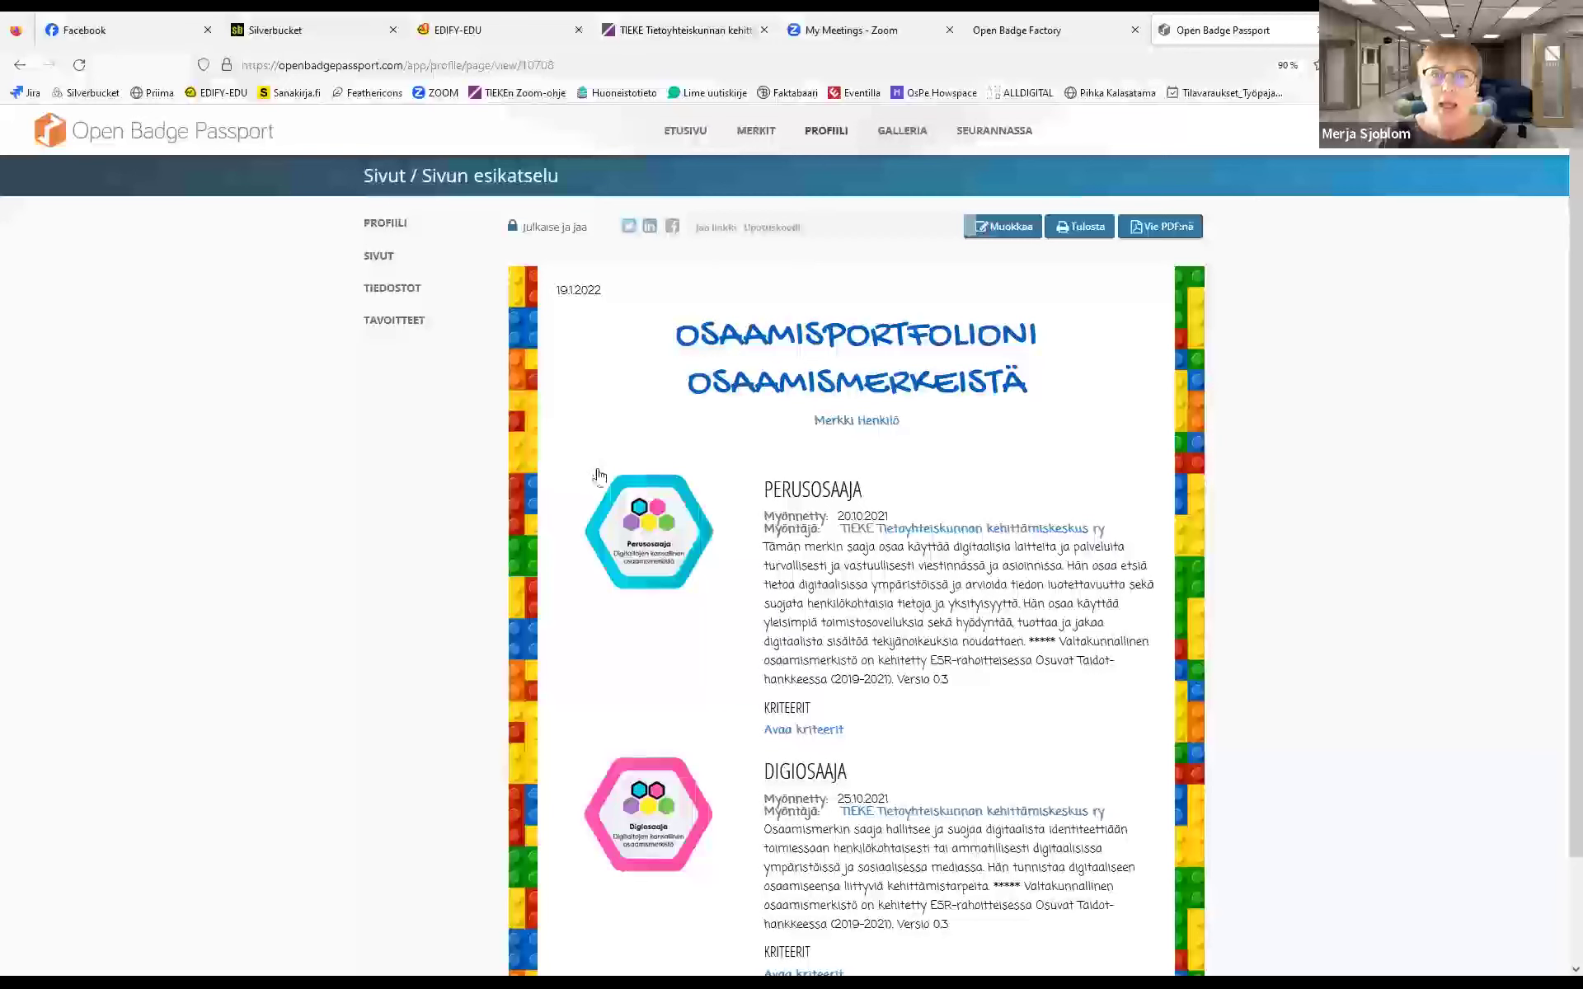
Open the Galleria's community badges from Finland and load more with 'Näytä lisää'
left_click(900, 132)
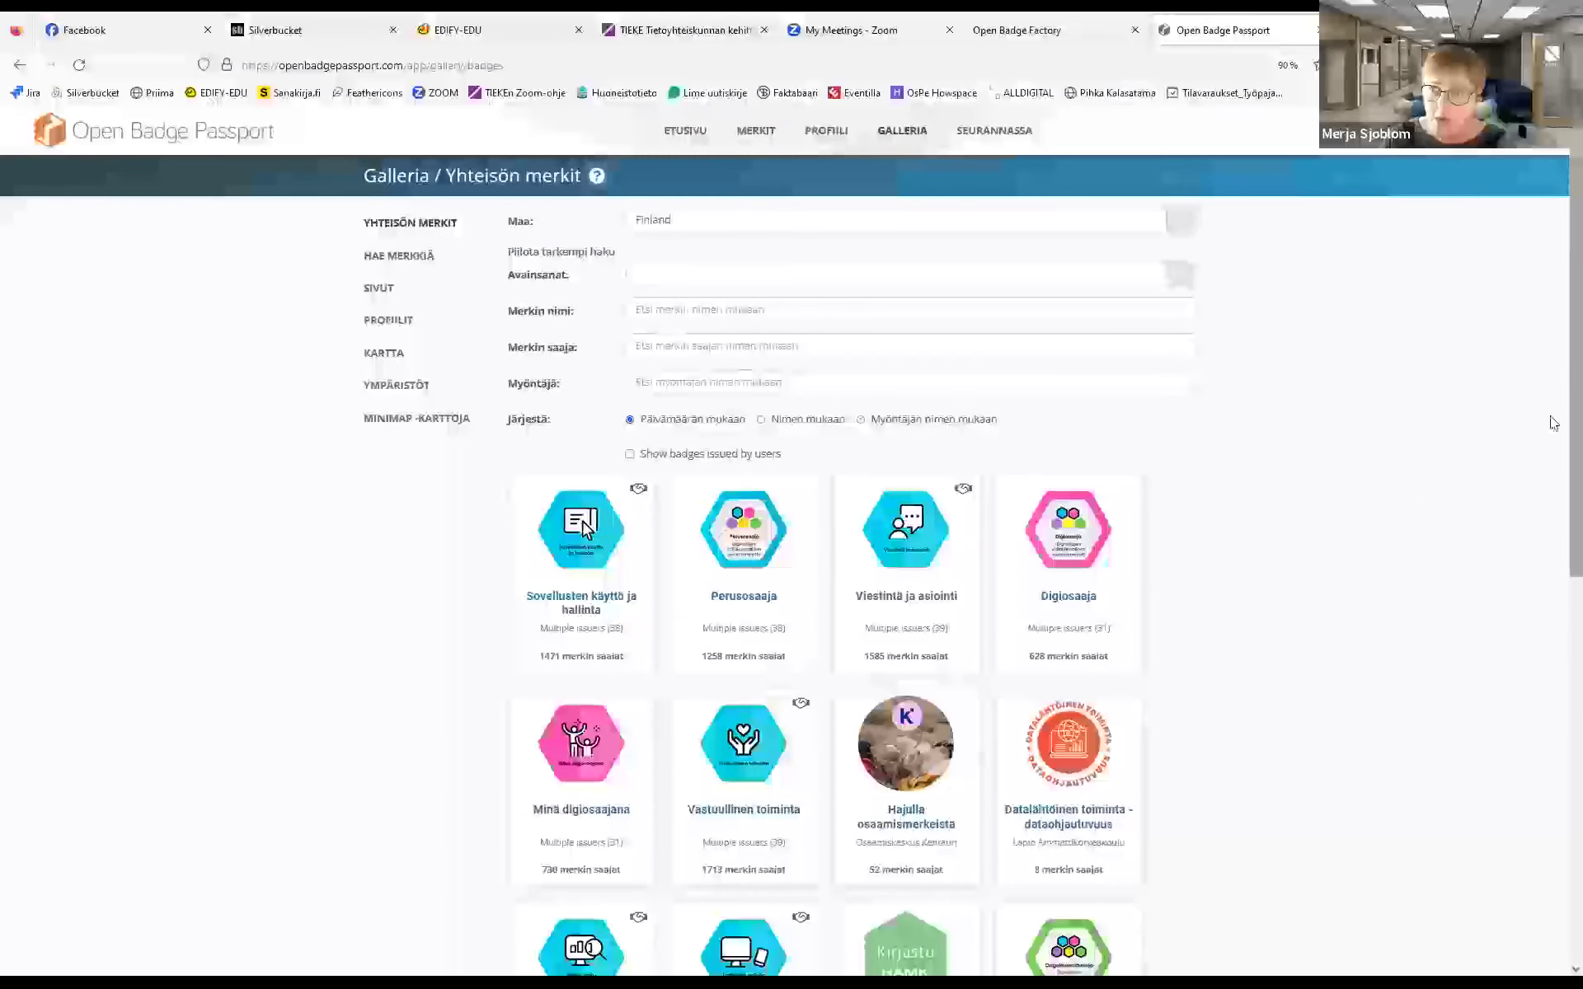
scroll(1559, 381, "down", 8)
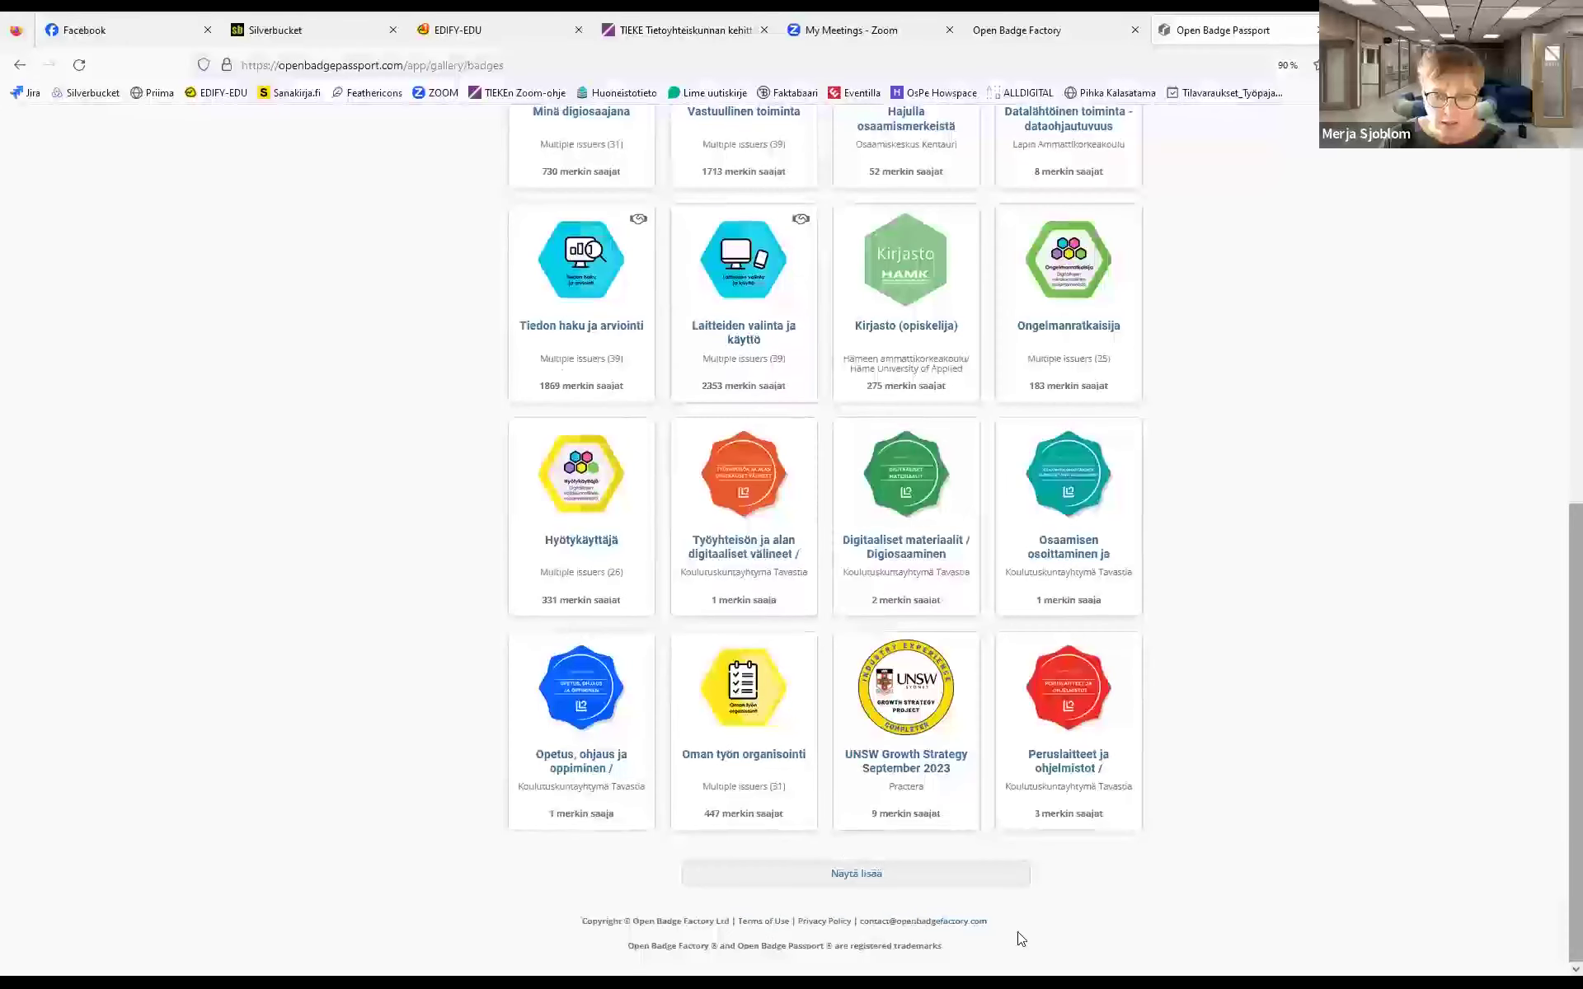
left_click(894, 872)
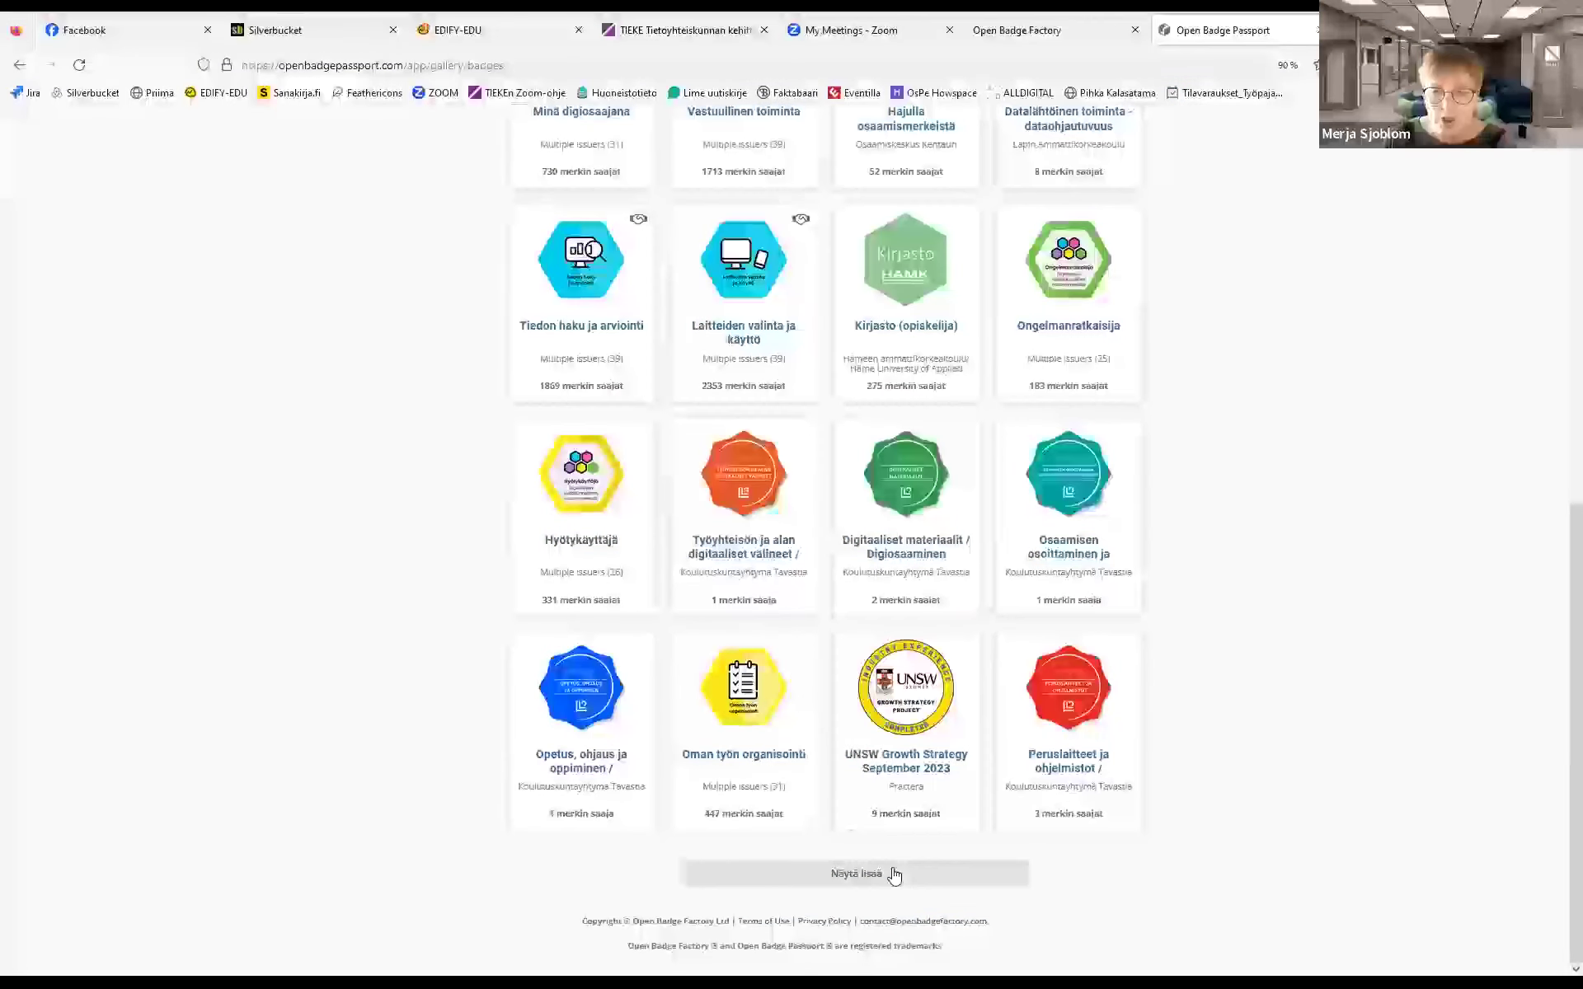
left_click_drag(1560, 691, 1562, 292)
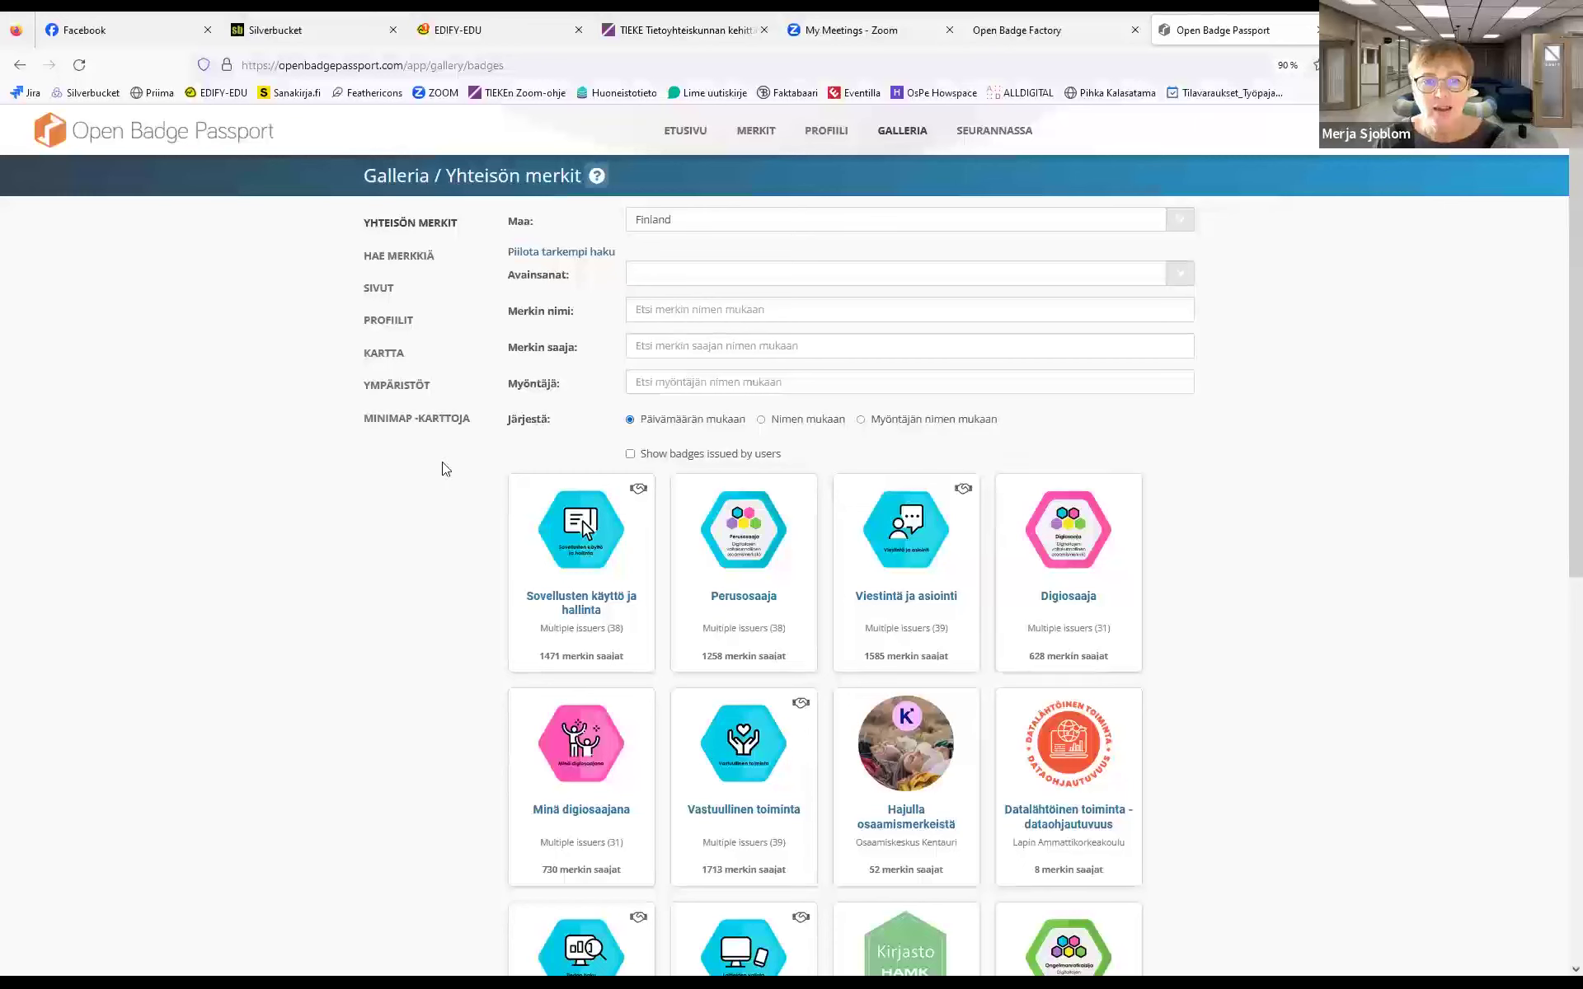
Search the community gallery by entering a recipient's e-mail address in Merkin saaja
left_click(650, 314)
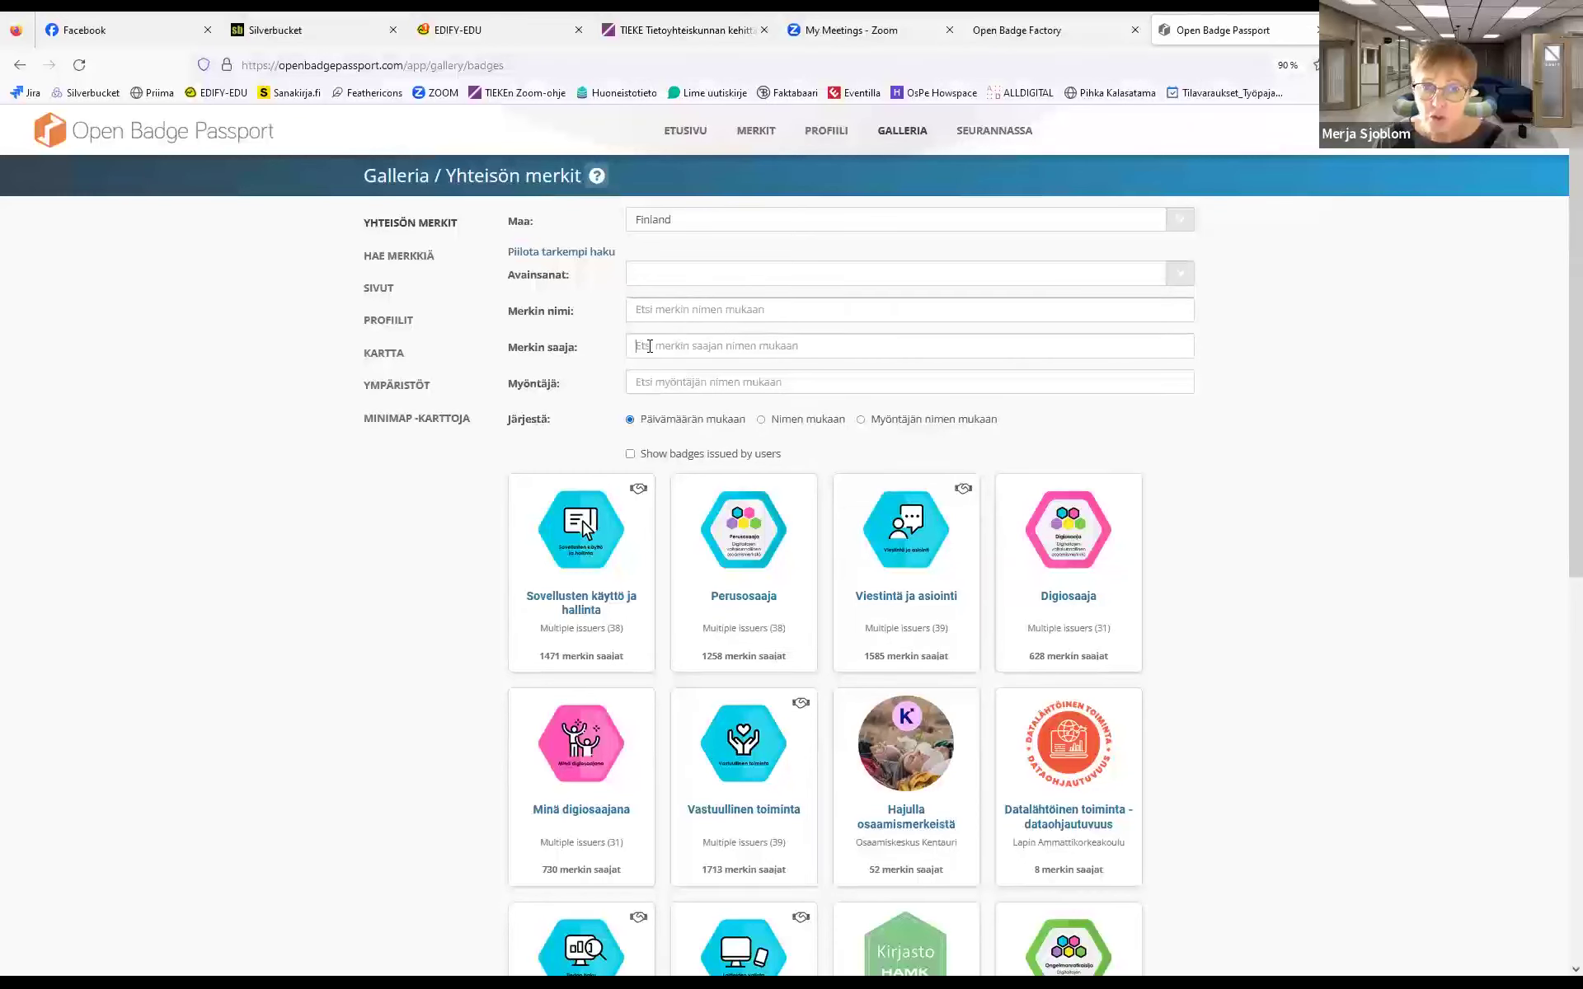
left_click(650, 384)
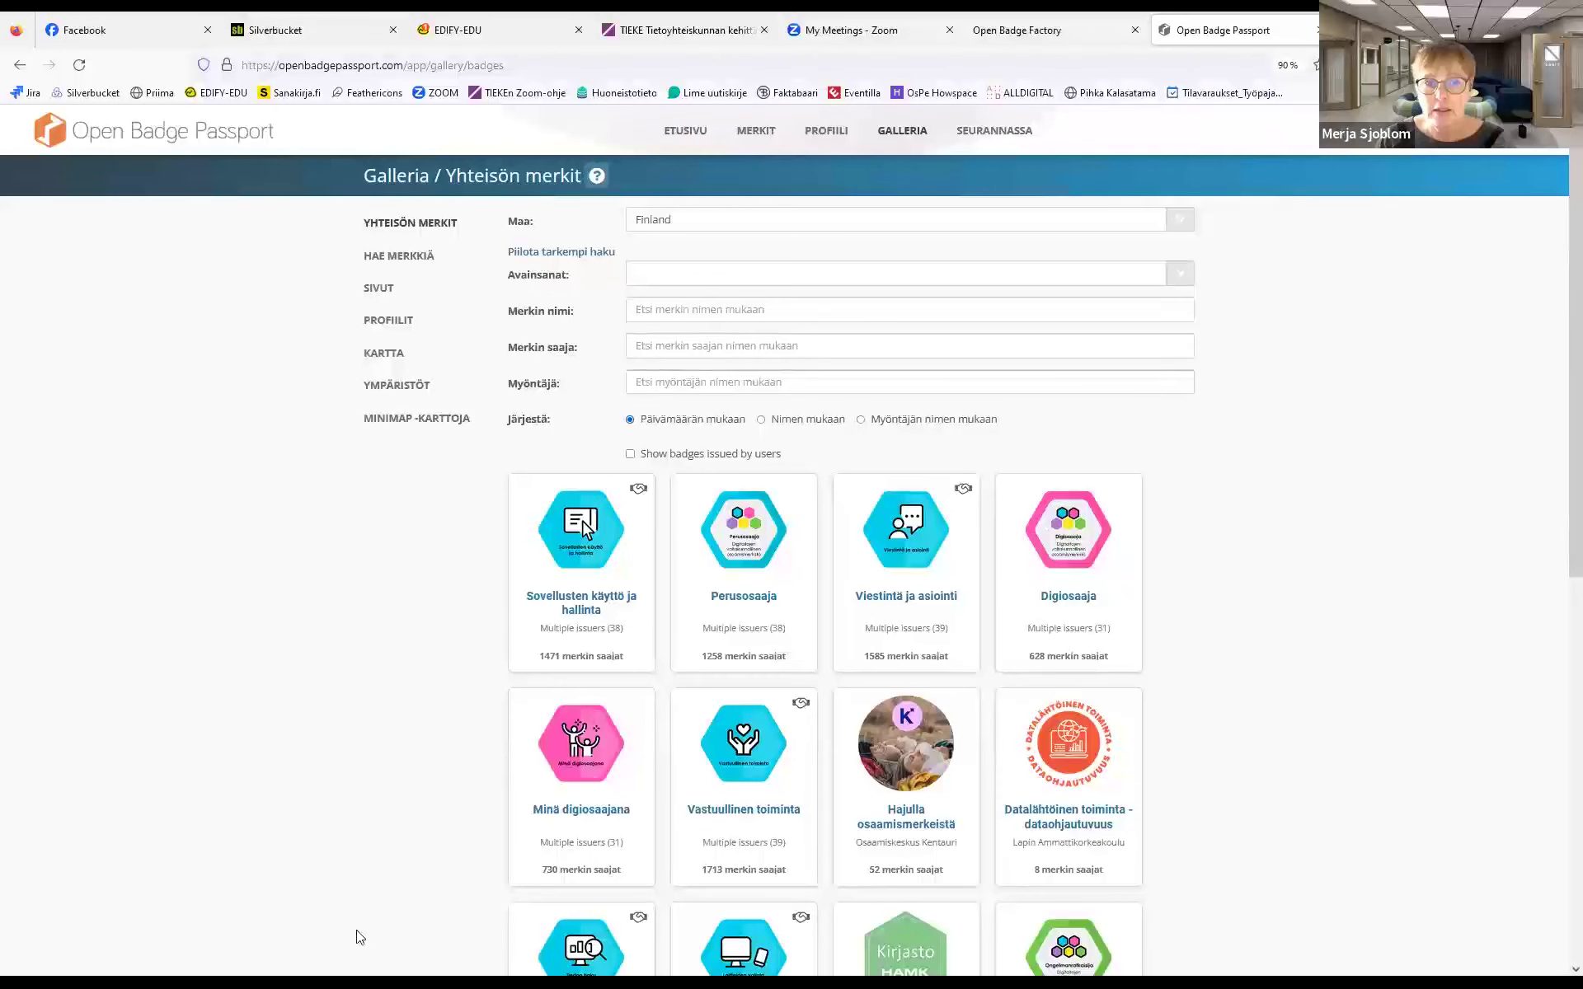
left_click(655, 347)
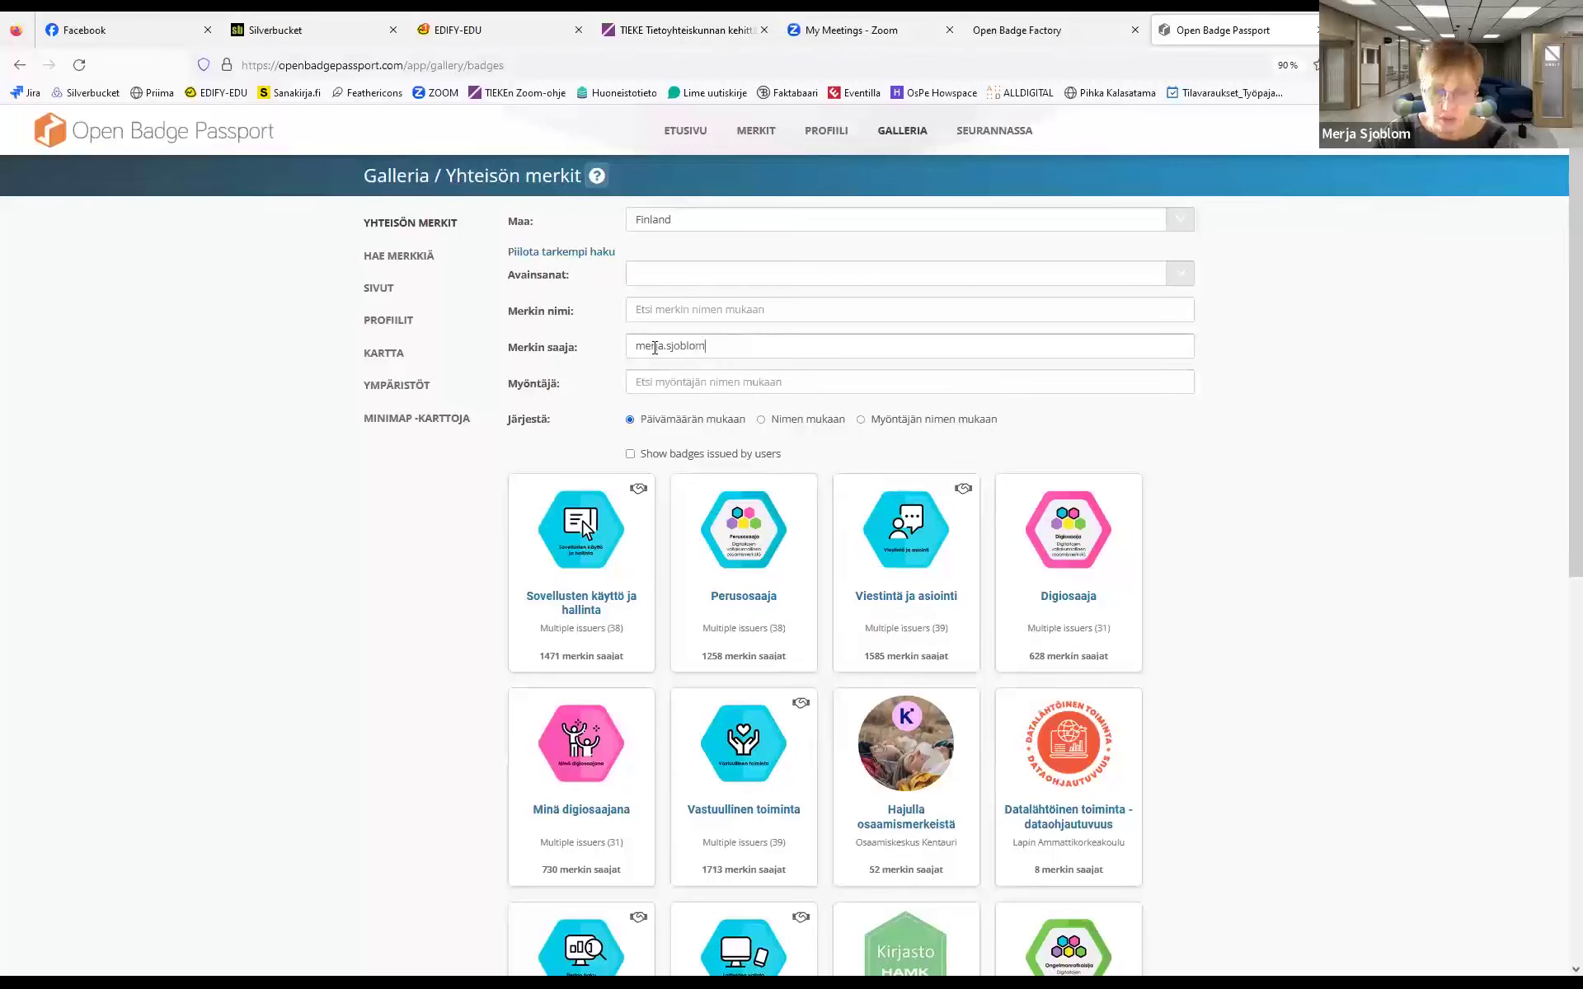
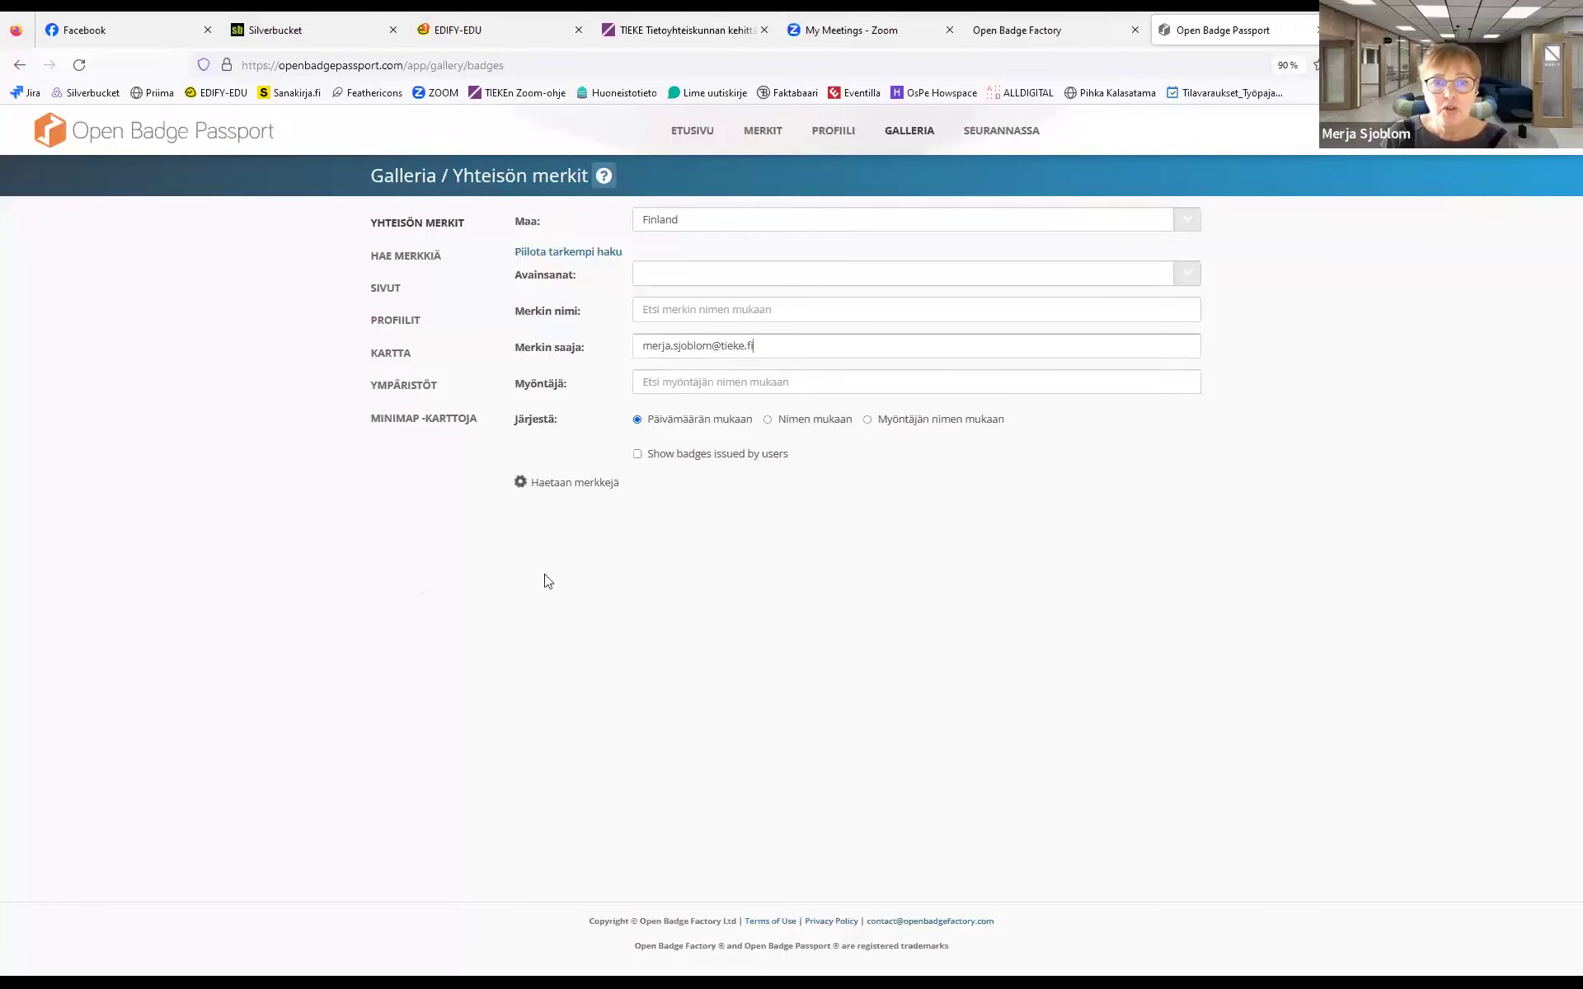
left_click(861, 506)
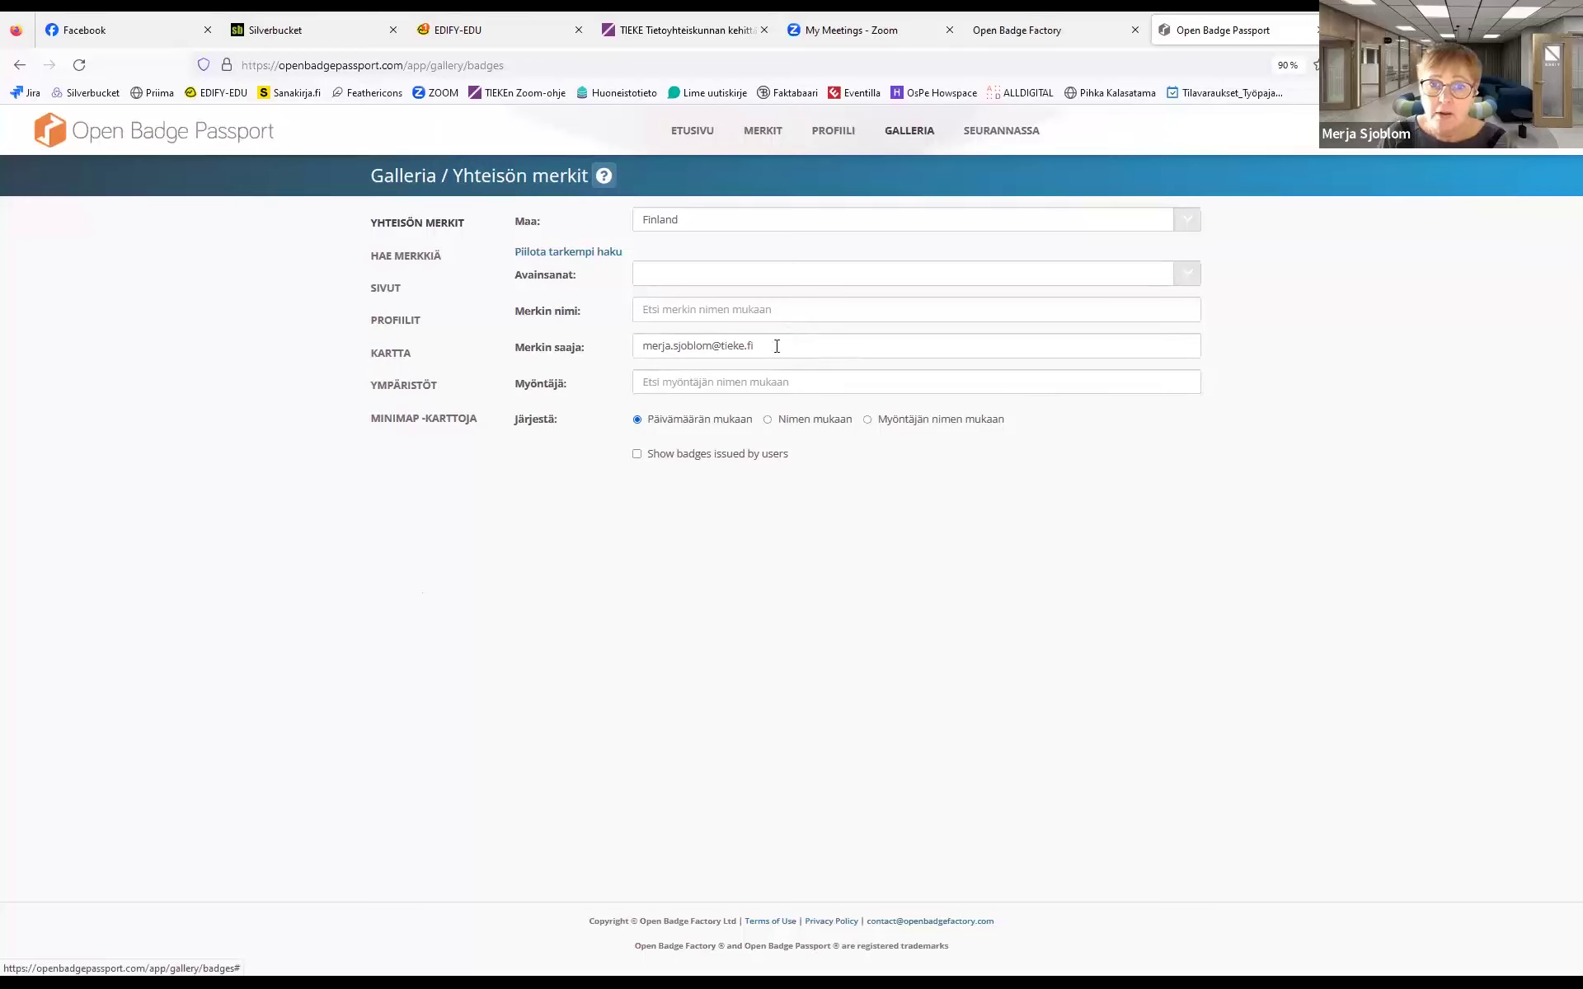
Replace the e-mail with the recipient's name, review their badges, then clear the recipient field
left_click_drag(777, 346, 551, 348)
key("BackSpace")
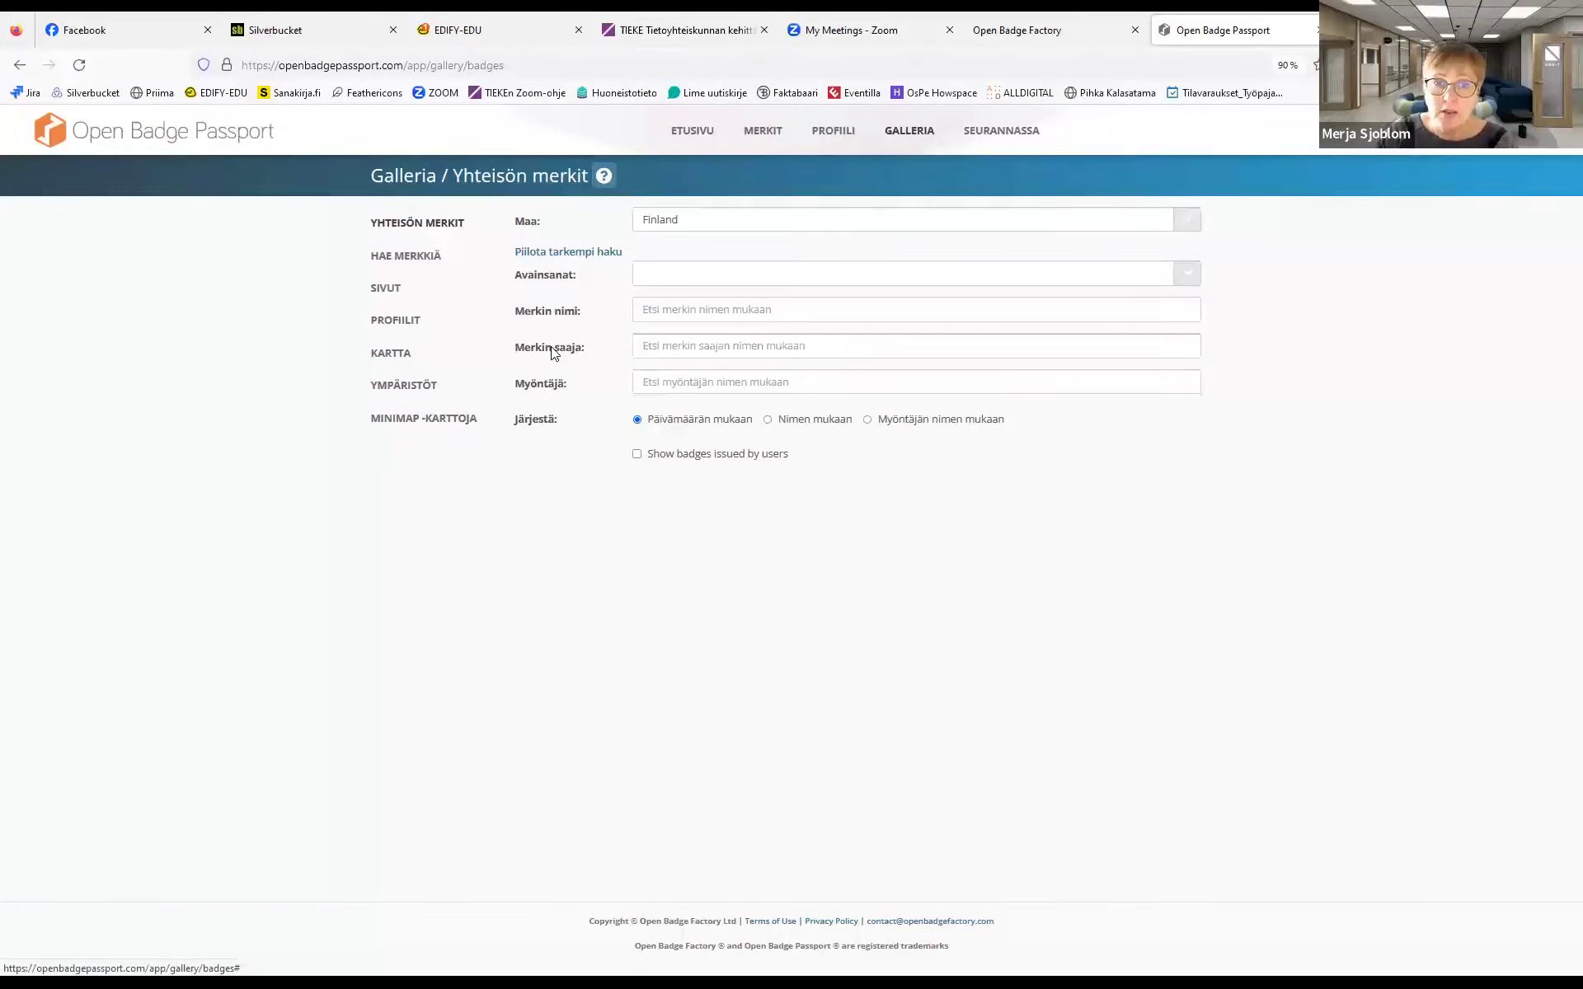
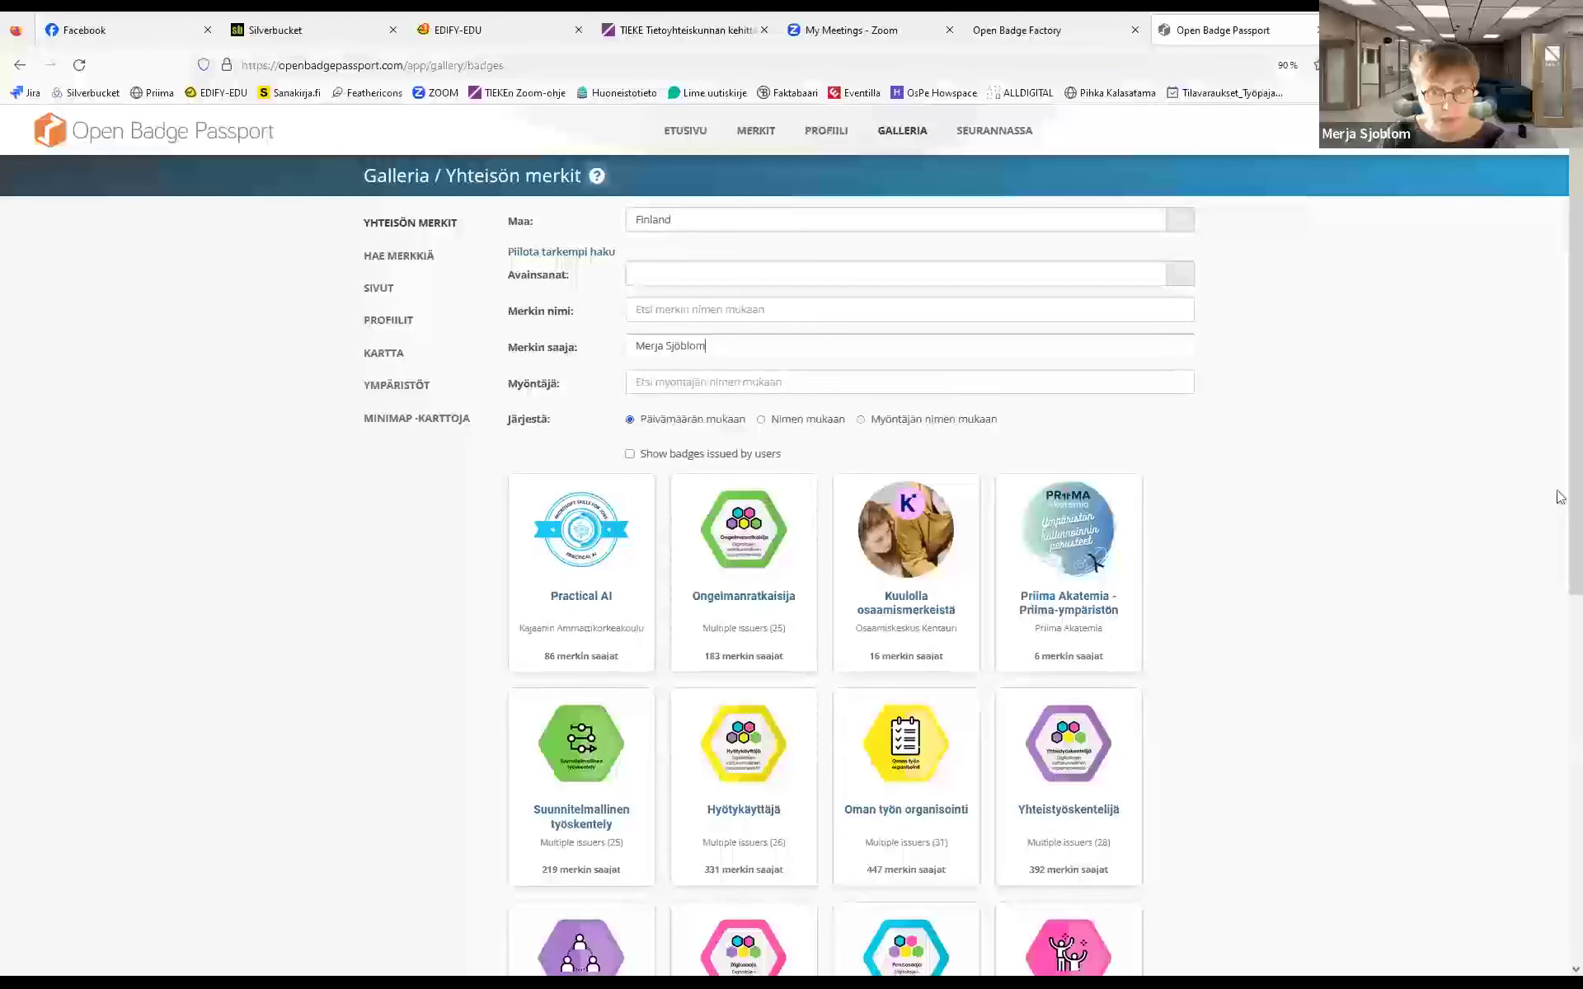
scroll(1561, 301, "down", 2)
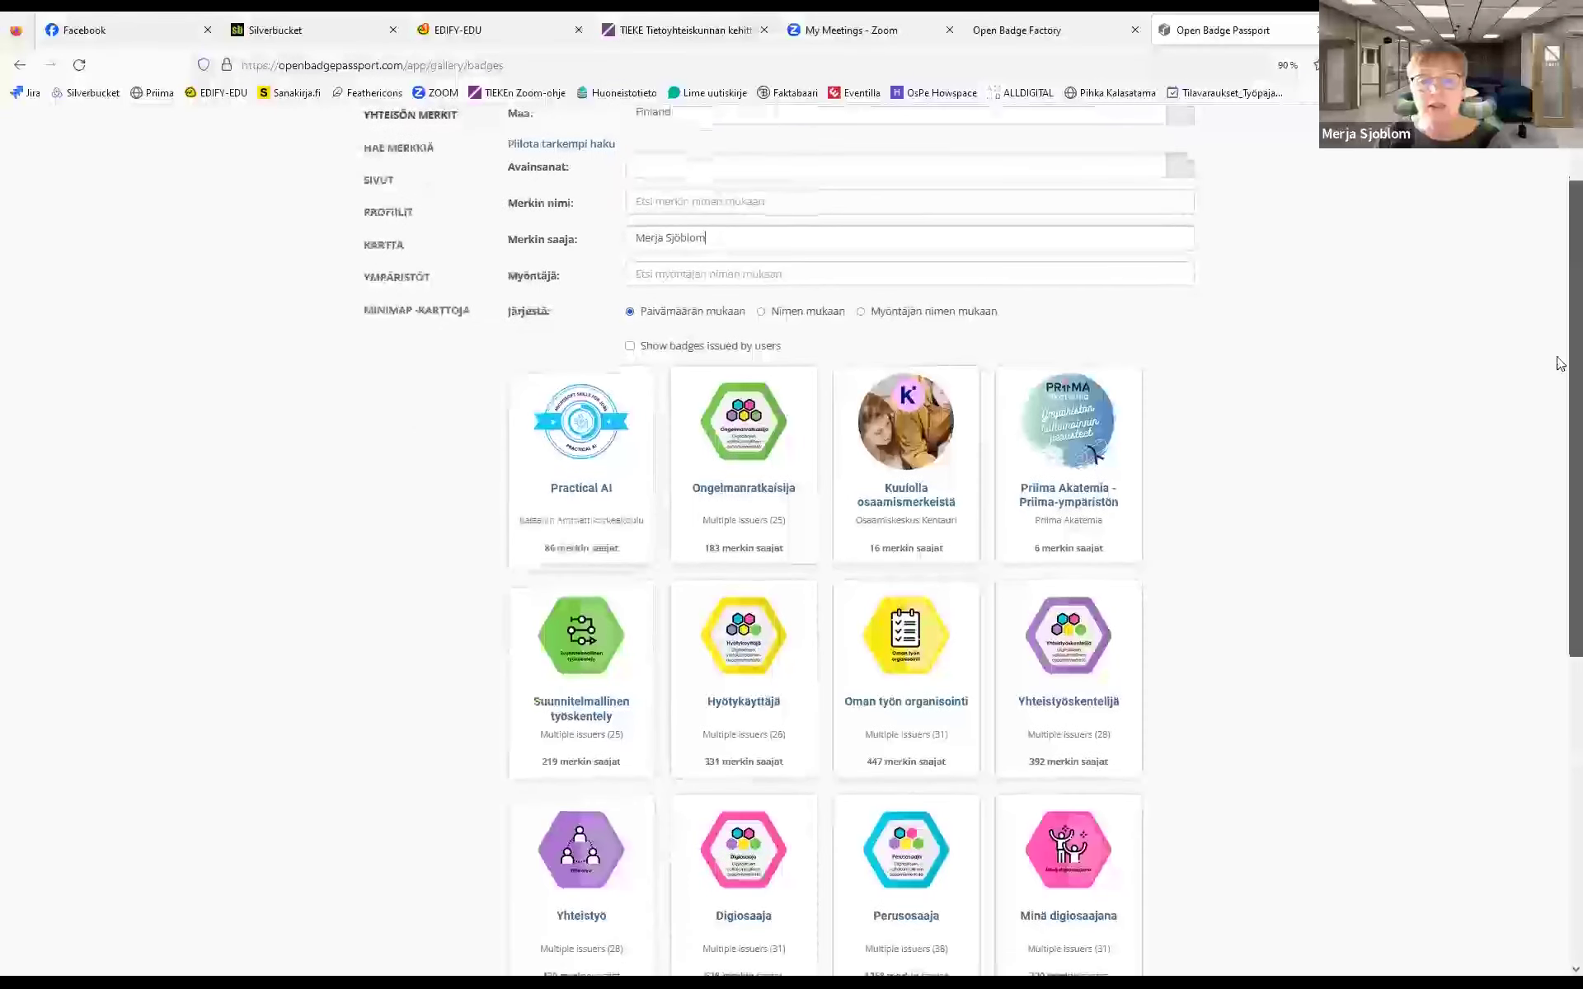
scroll(1561, 328, "up", 1)
left_click_drag(1560, 327, 1560, 464)
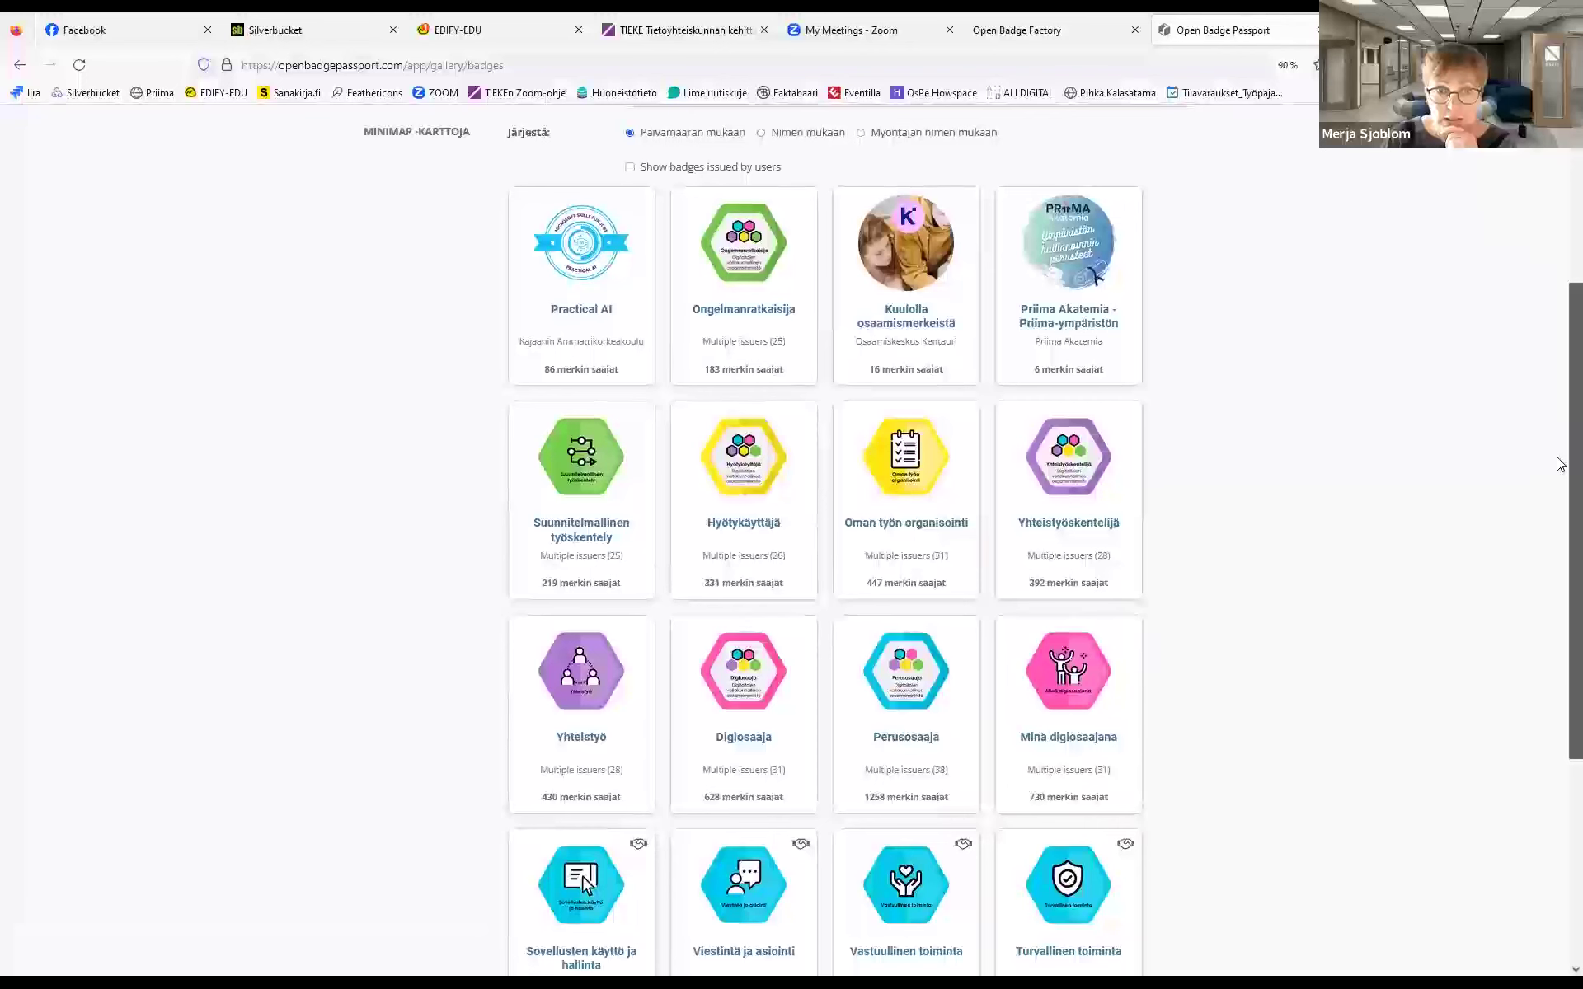
left_click_drag(1561, 464, 1559, 340)
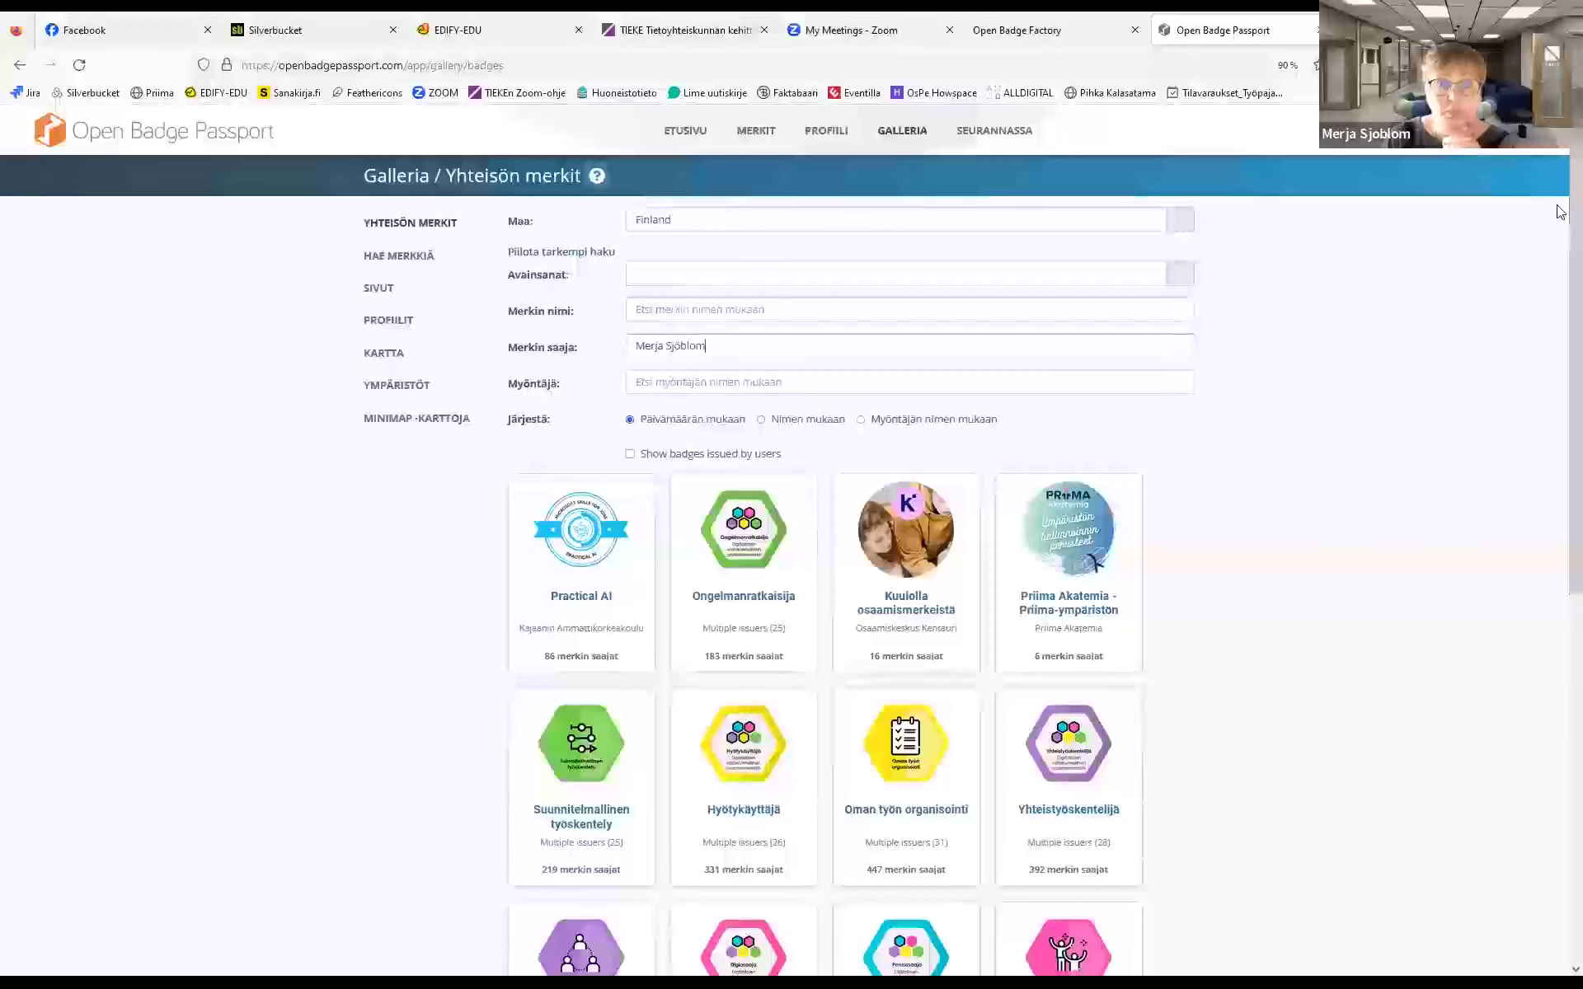
left_click_drag(743, 347, 520, 342)
key("BackSpace")
Filter by issuer 'digi-', browse the Digituki and Digitukija badges, then empty the Myöntäjä field
left_click(671, 383)
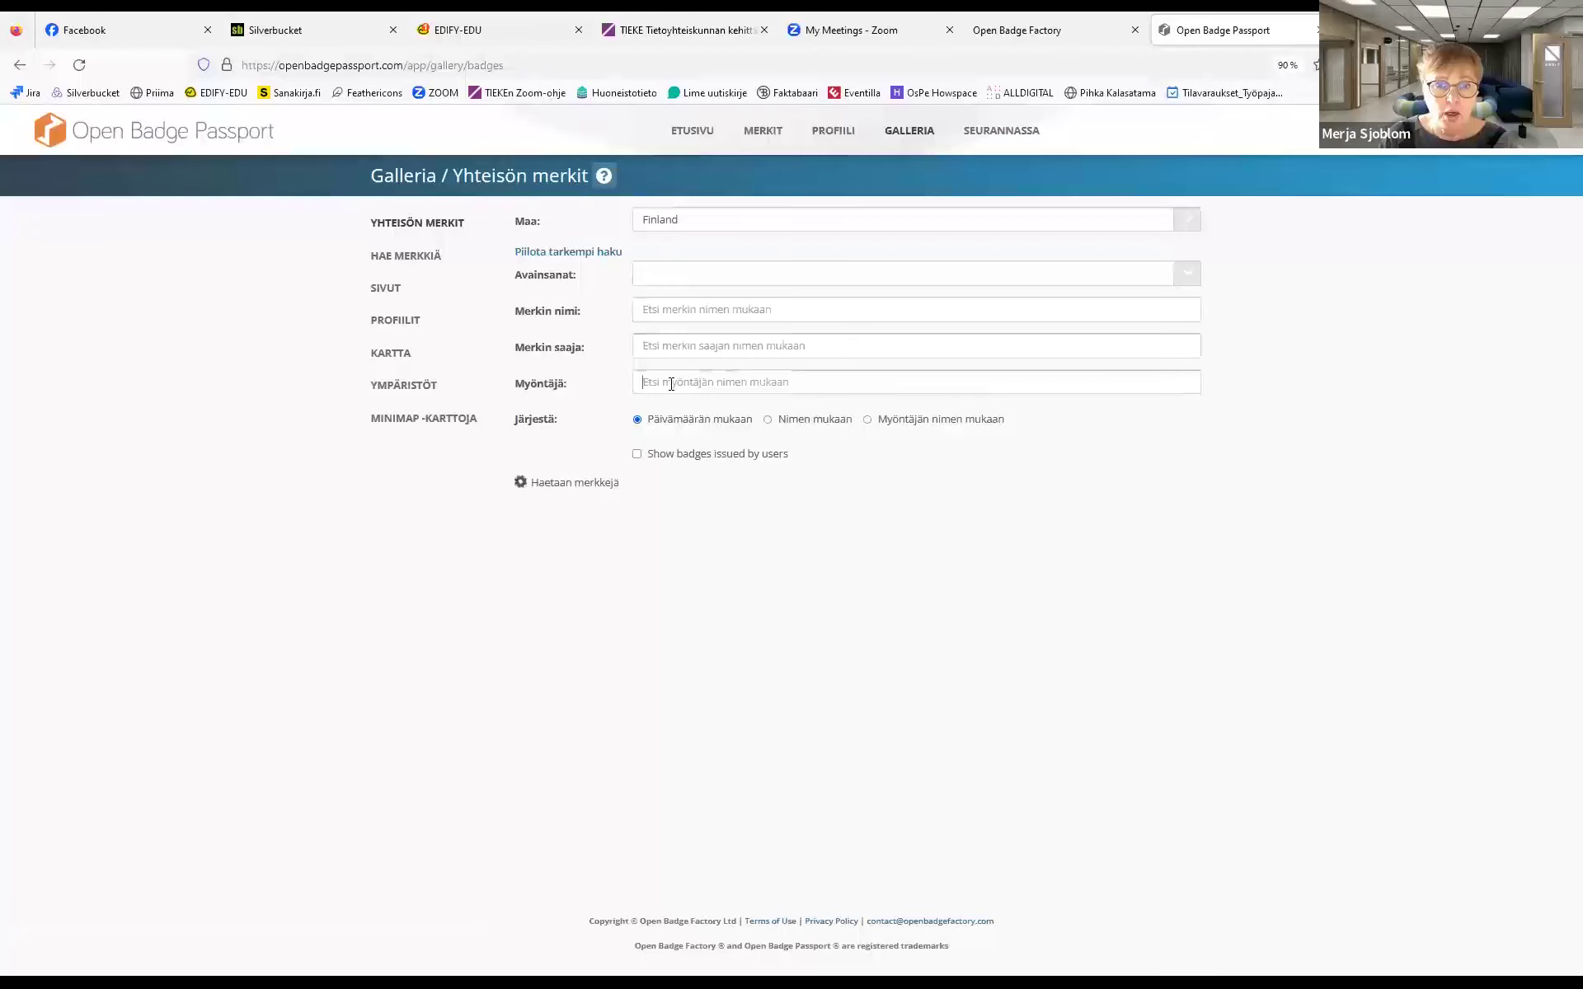
type("digi-")
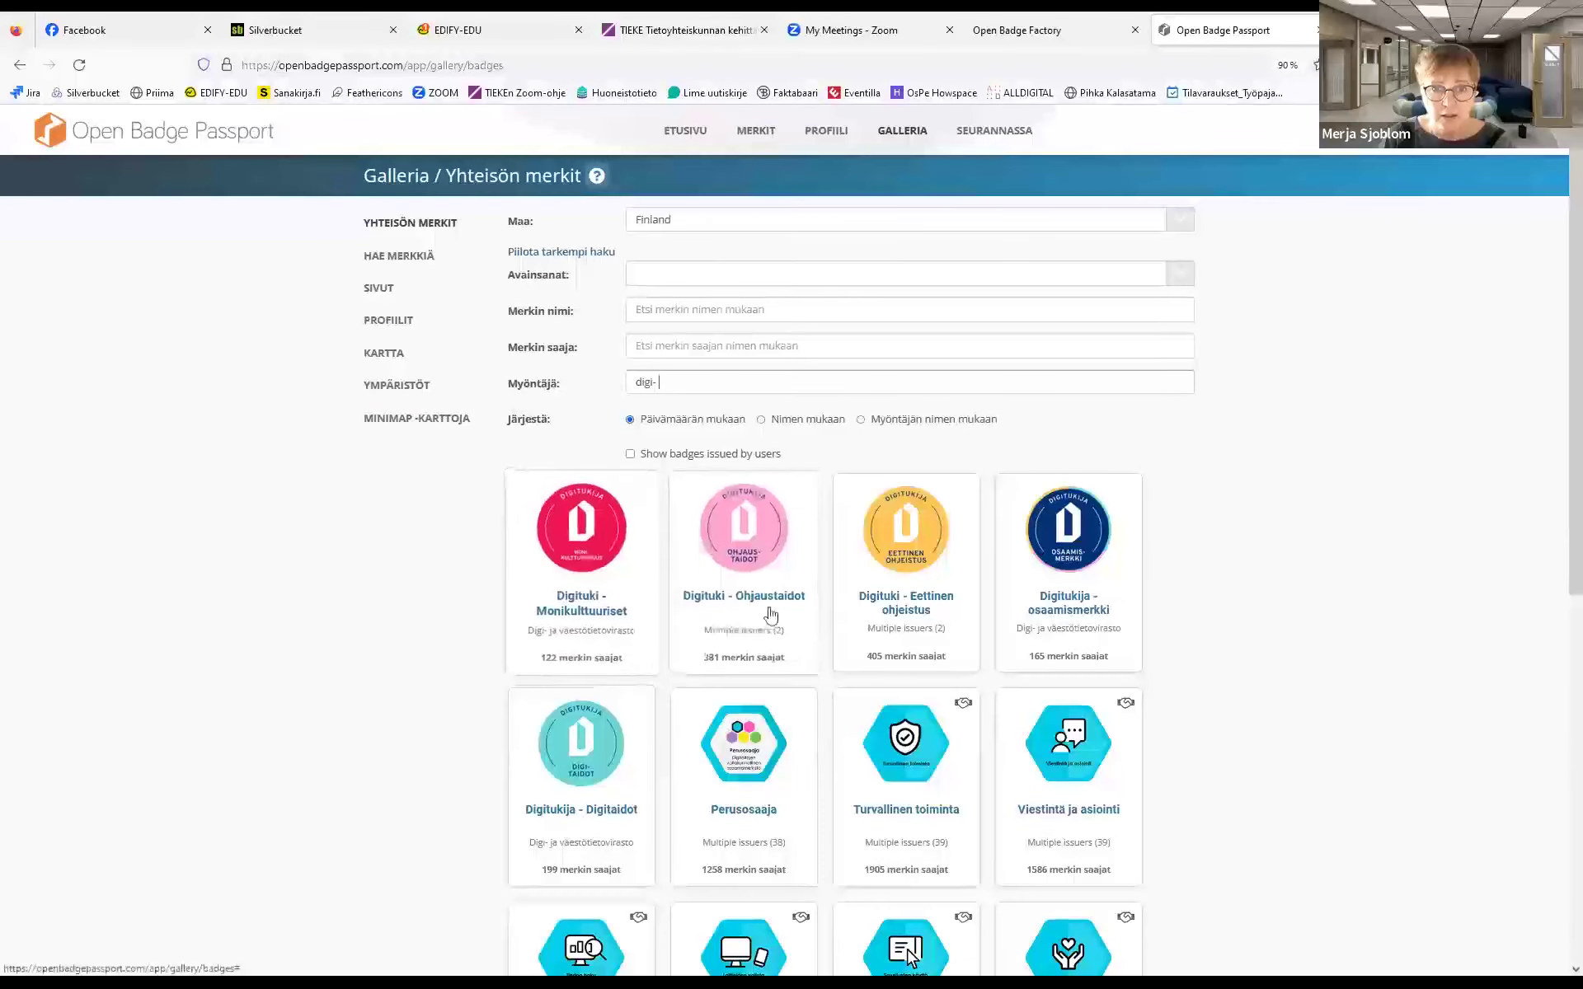
scroll(1560, 354, "down", 3)
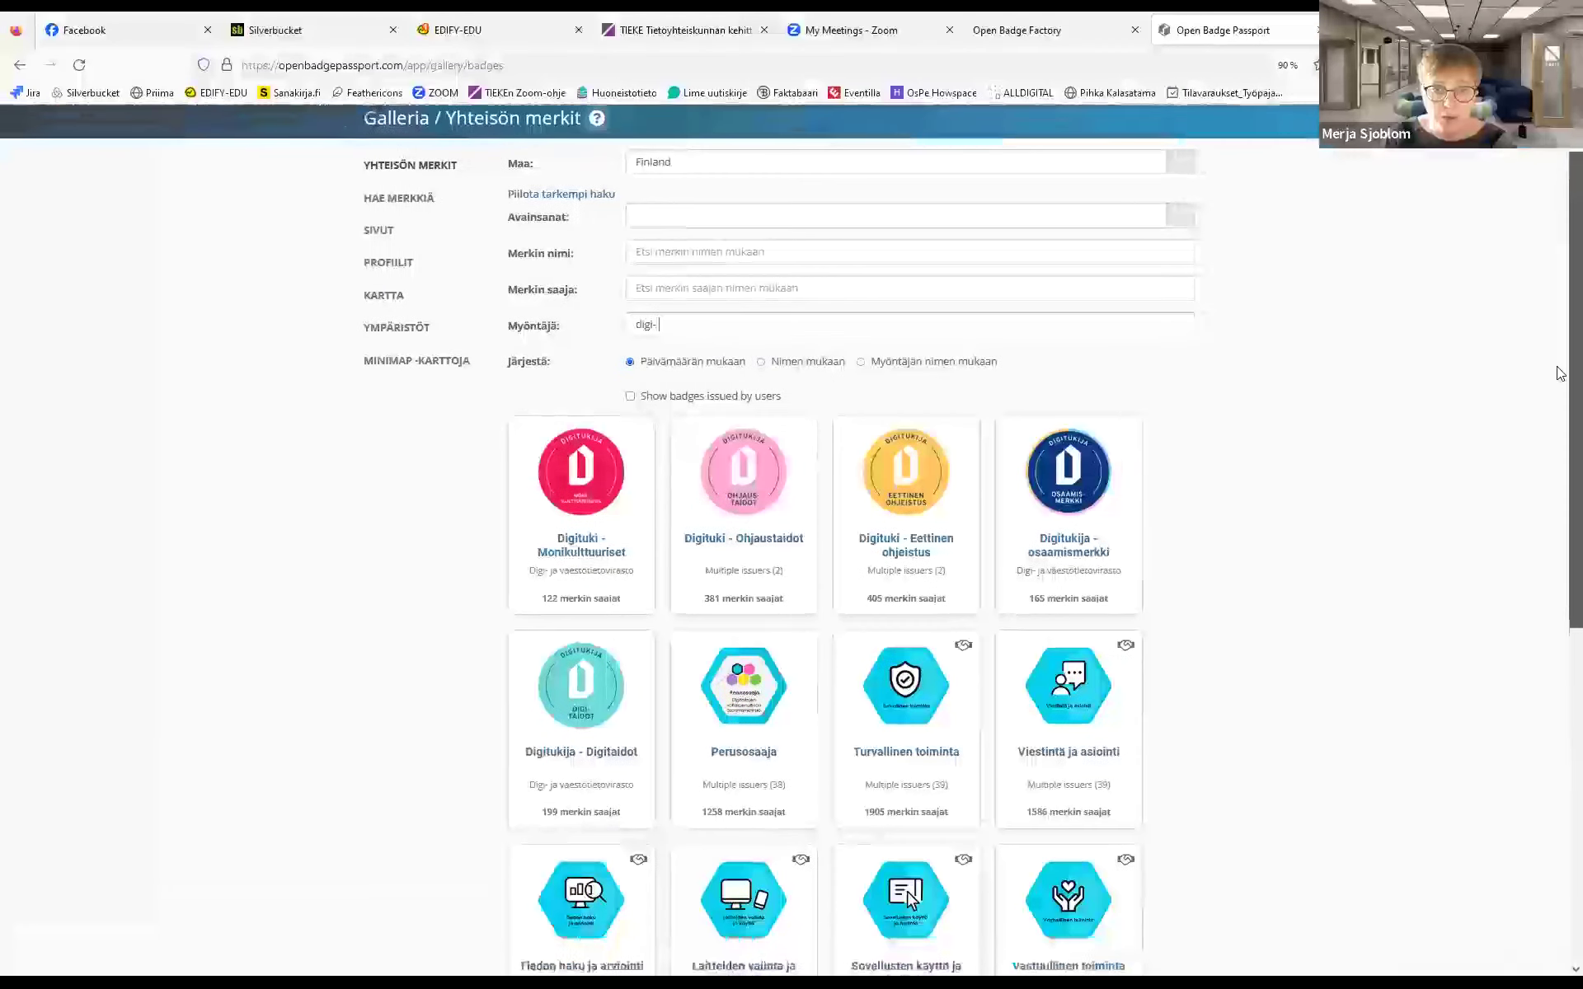
left_click_drag(1560, 408, 1558, 387)
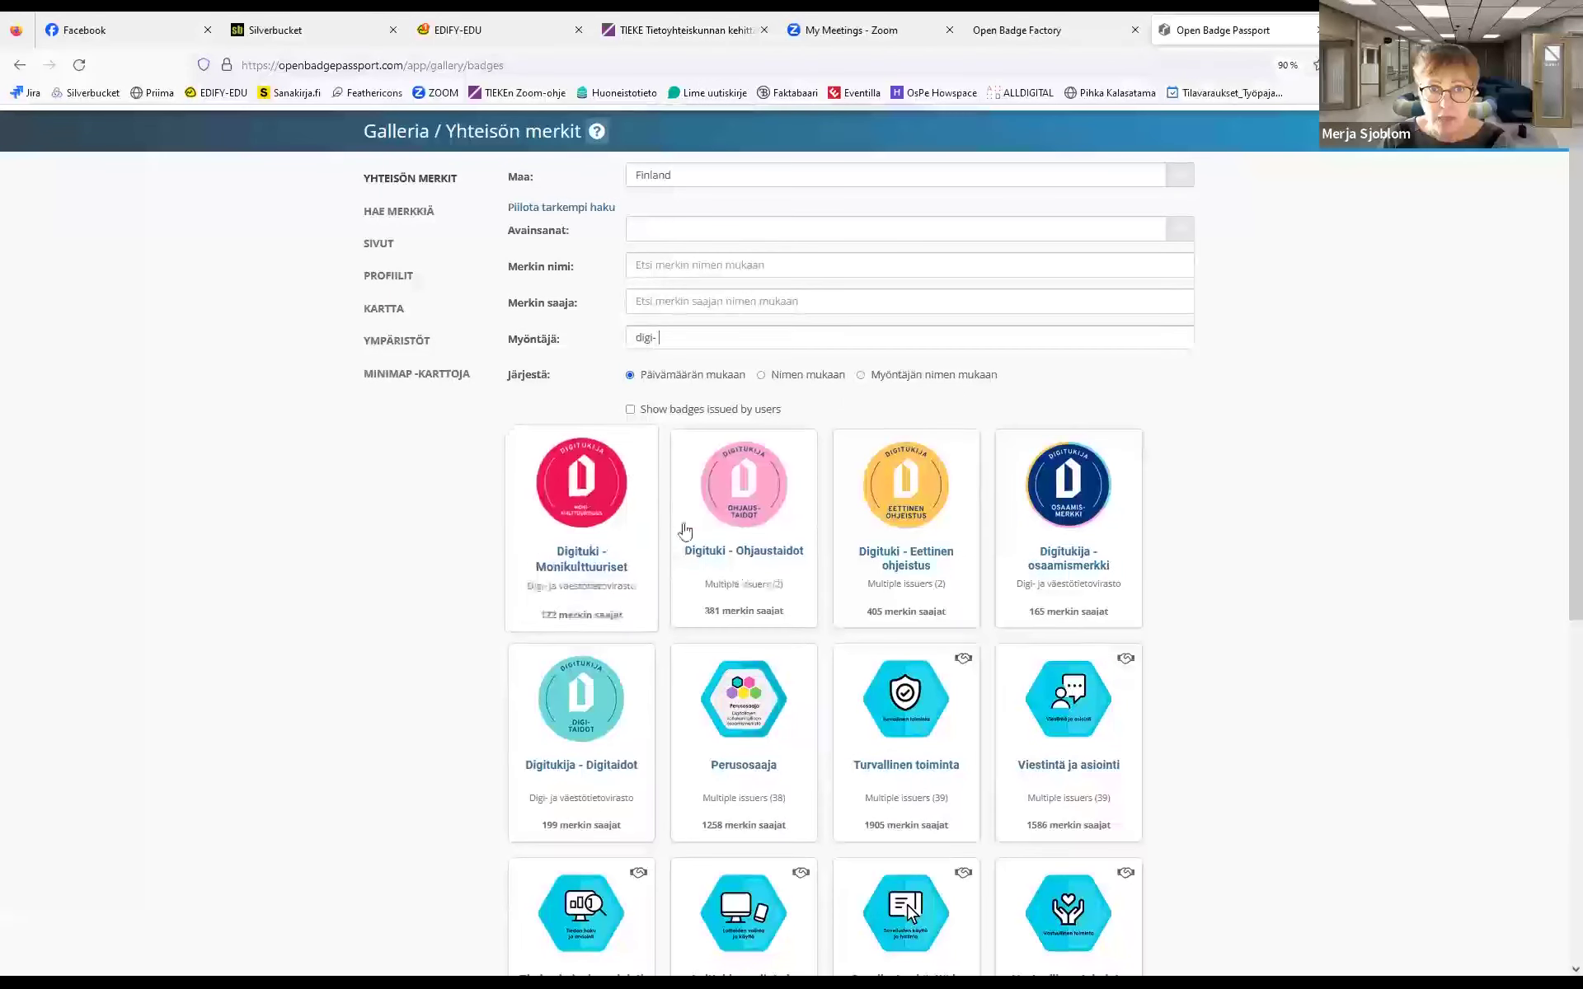
left_click_drag(660, 337, 500, 345)
key("BackSpace")
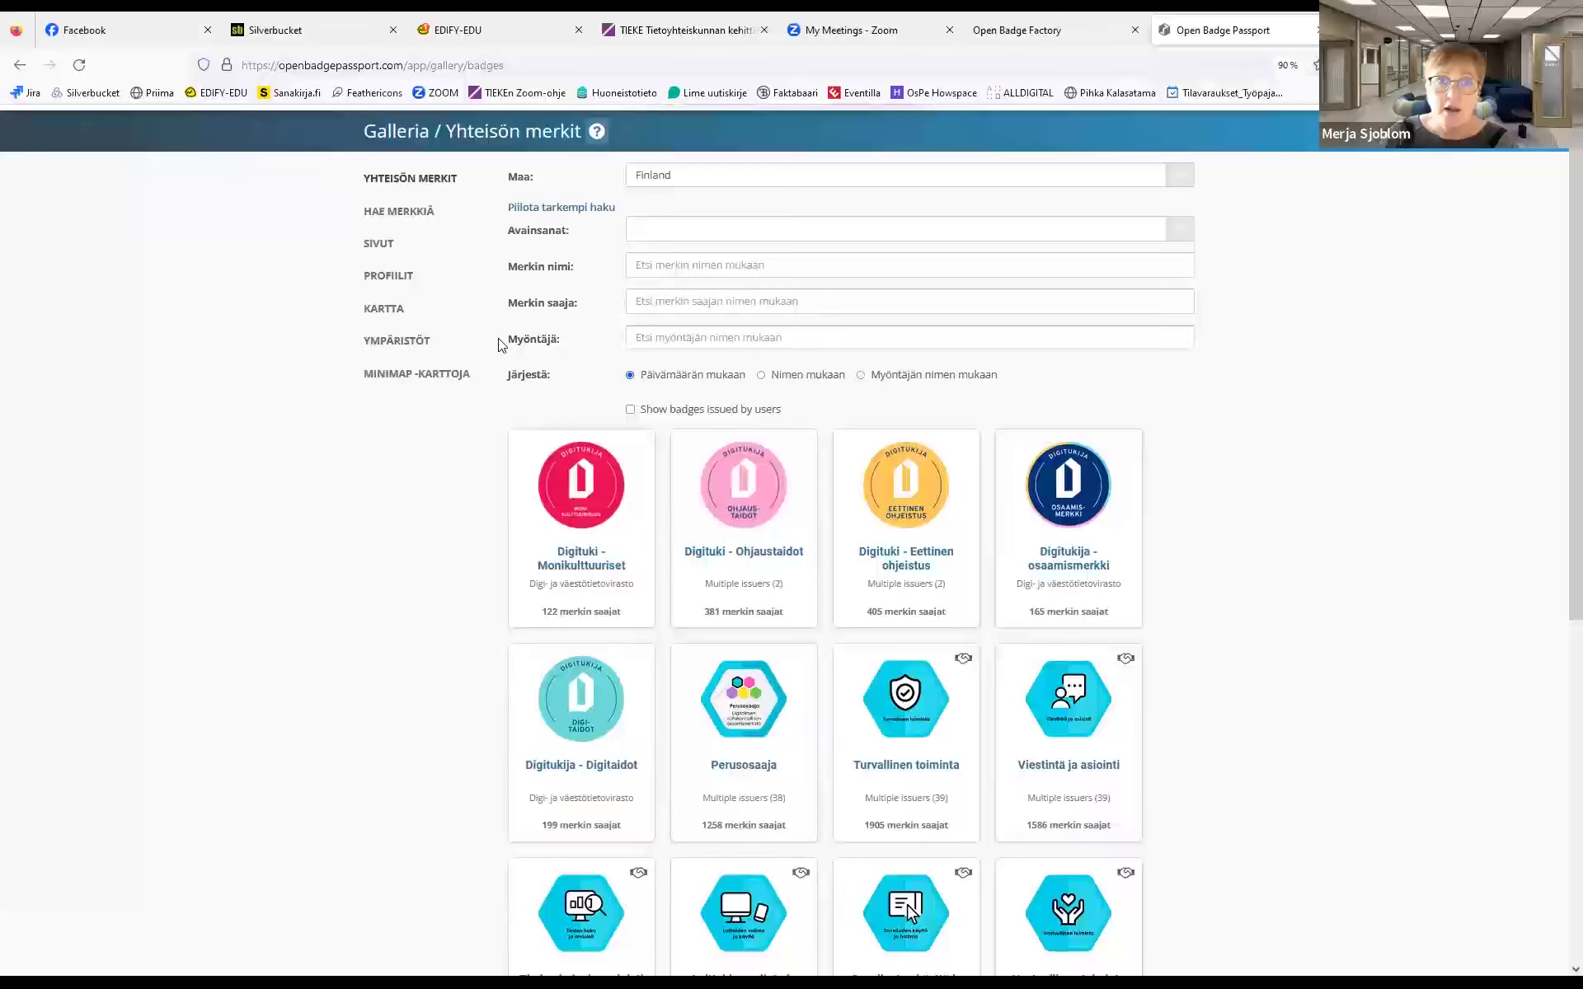
Filter by badge name 'viestintä' and browse matches such as Viestintä ja asiointi
left_click(651, 311)
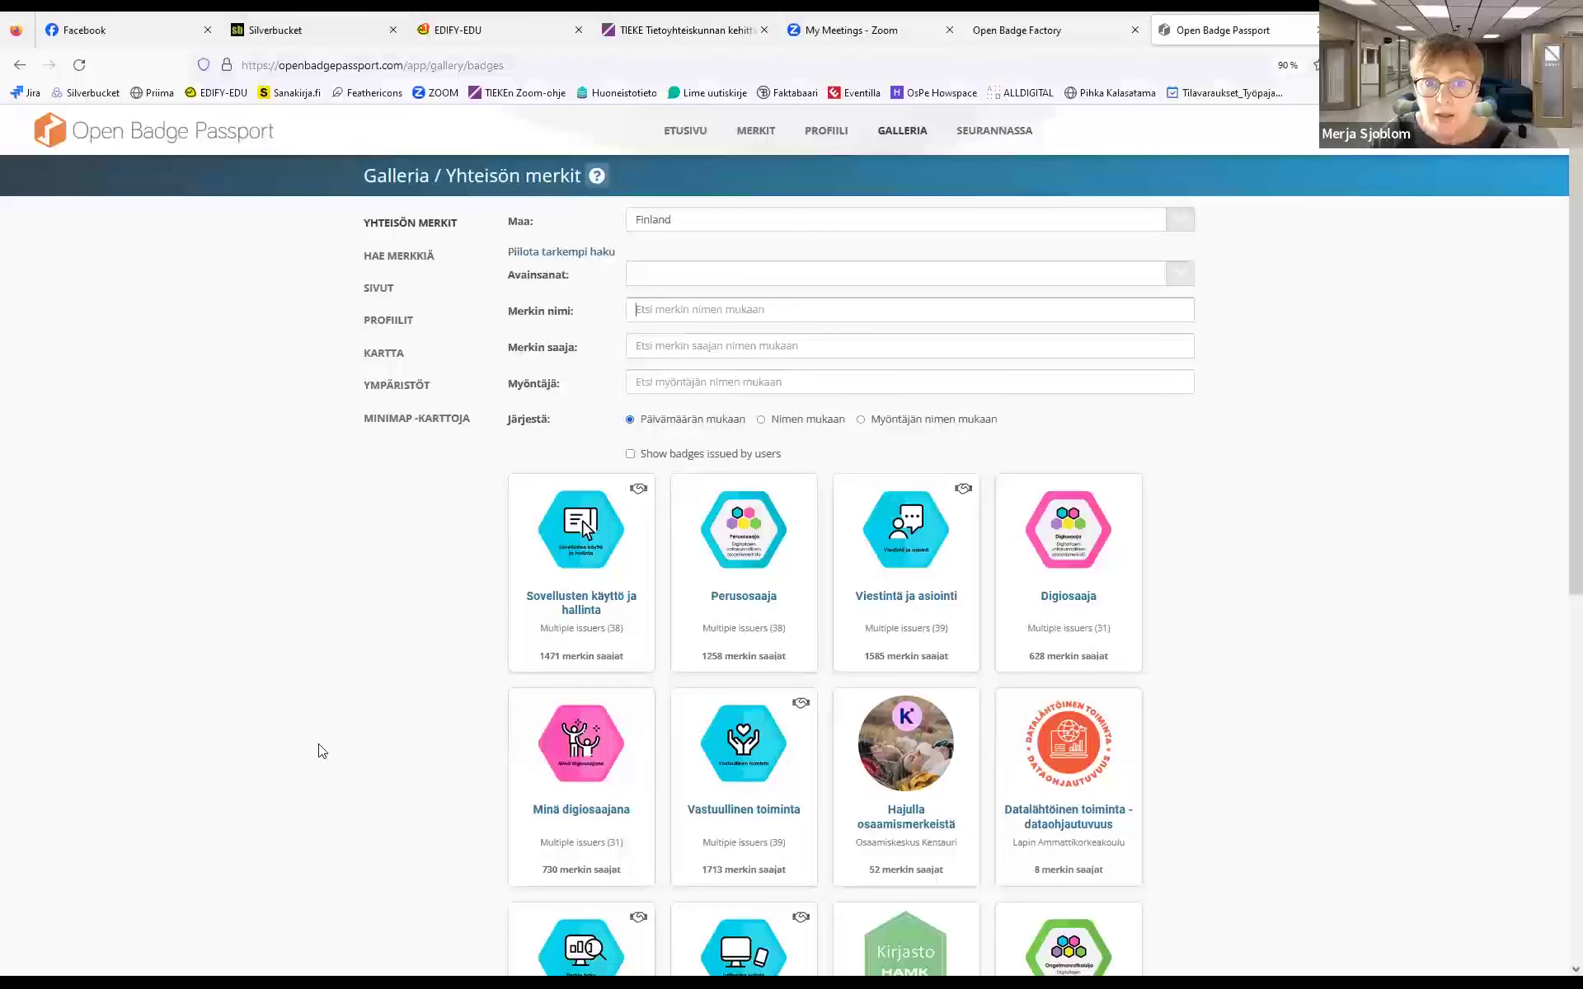
type("V")
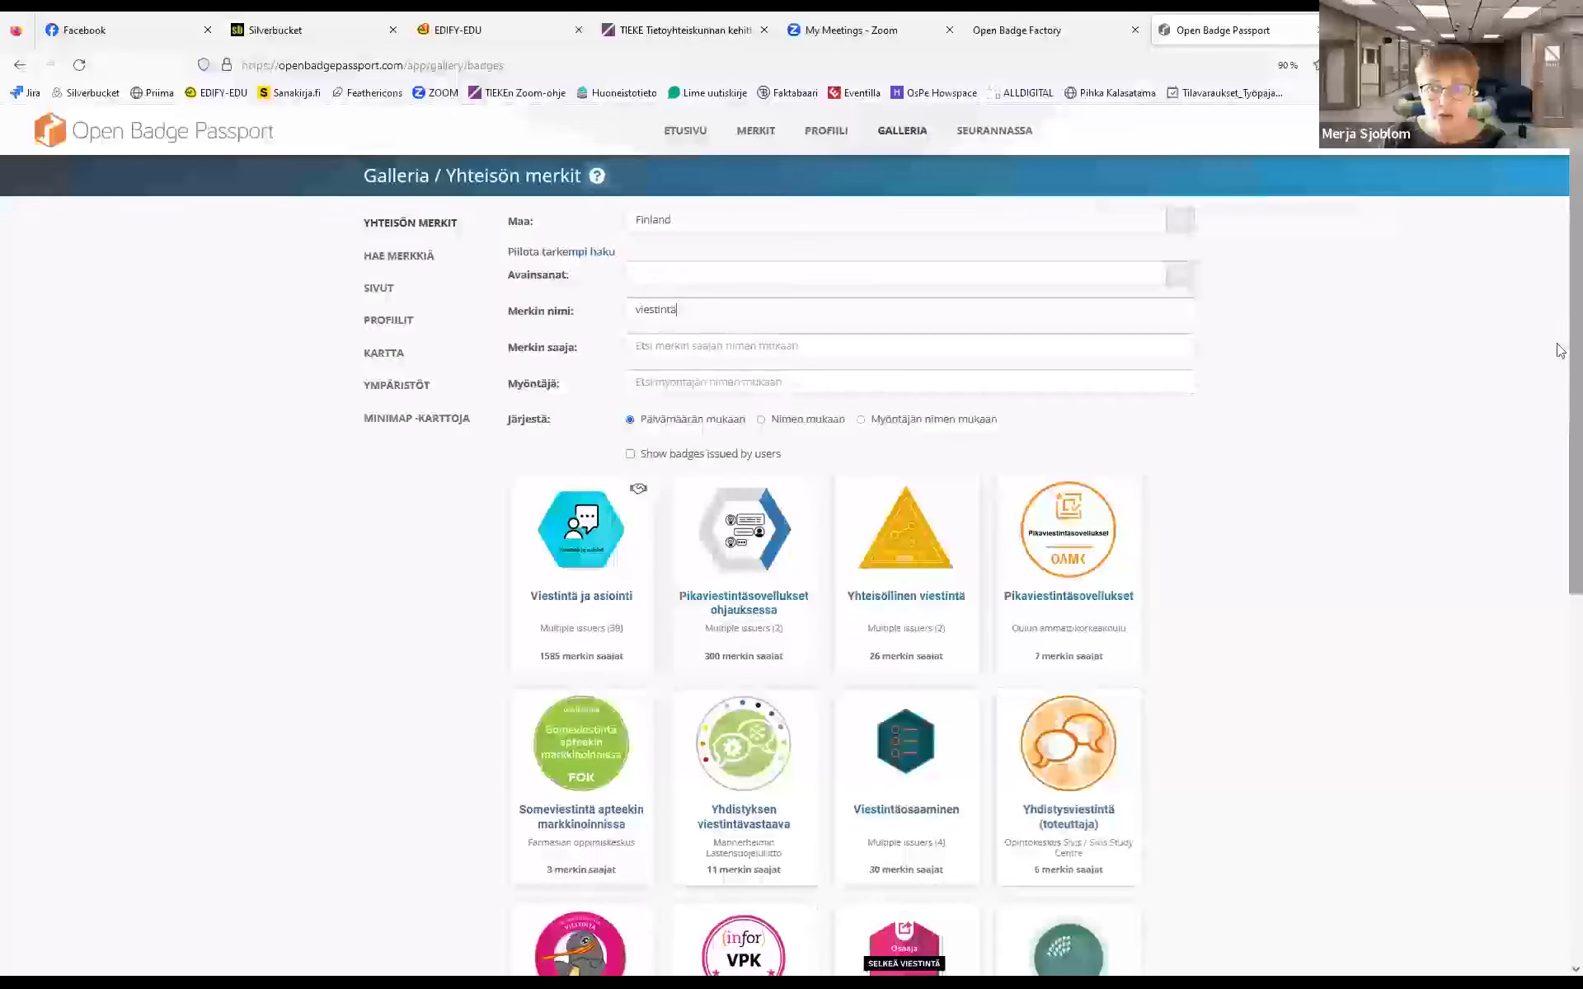
left_click_drag(1561, 311, 1561, 679)
scroll(1556, 770, "up", 8)
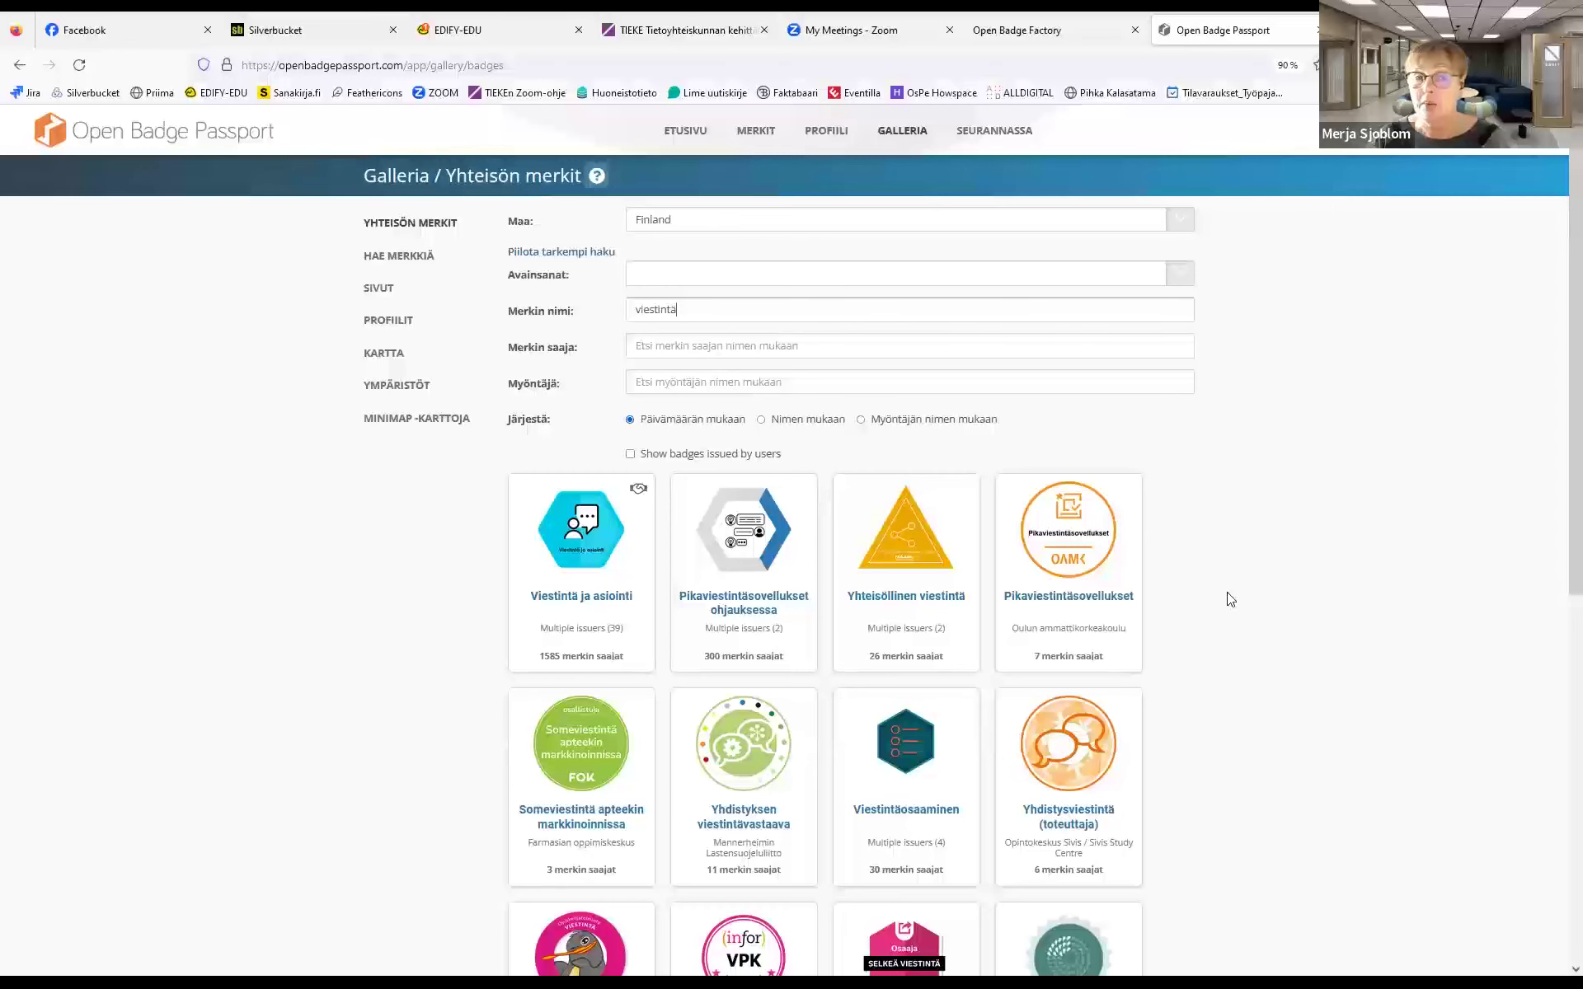
left_click(723, 611)
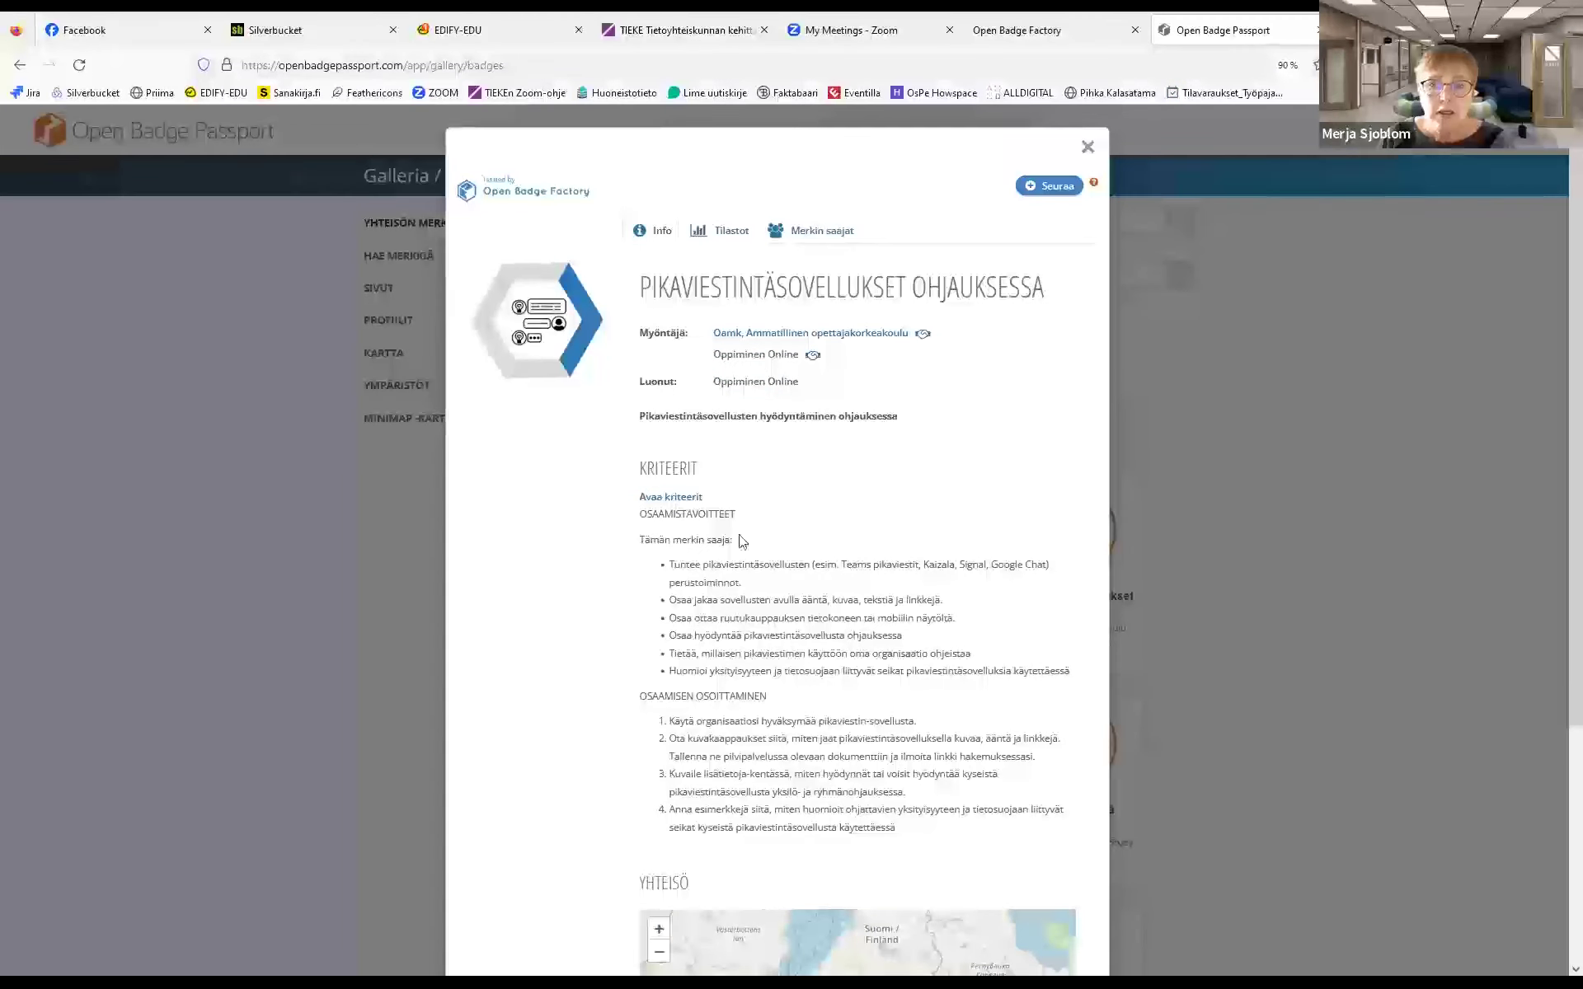
scroll(1560, 274, "down", 5)
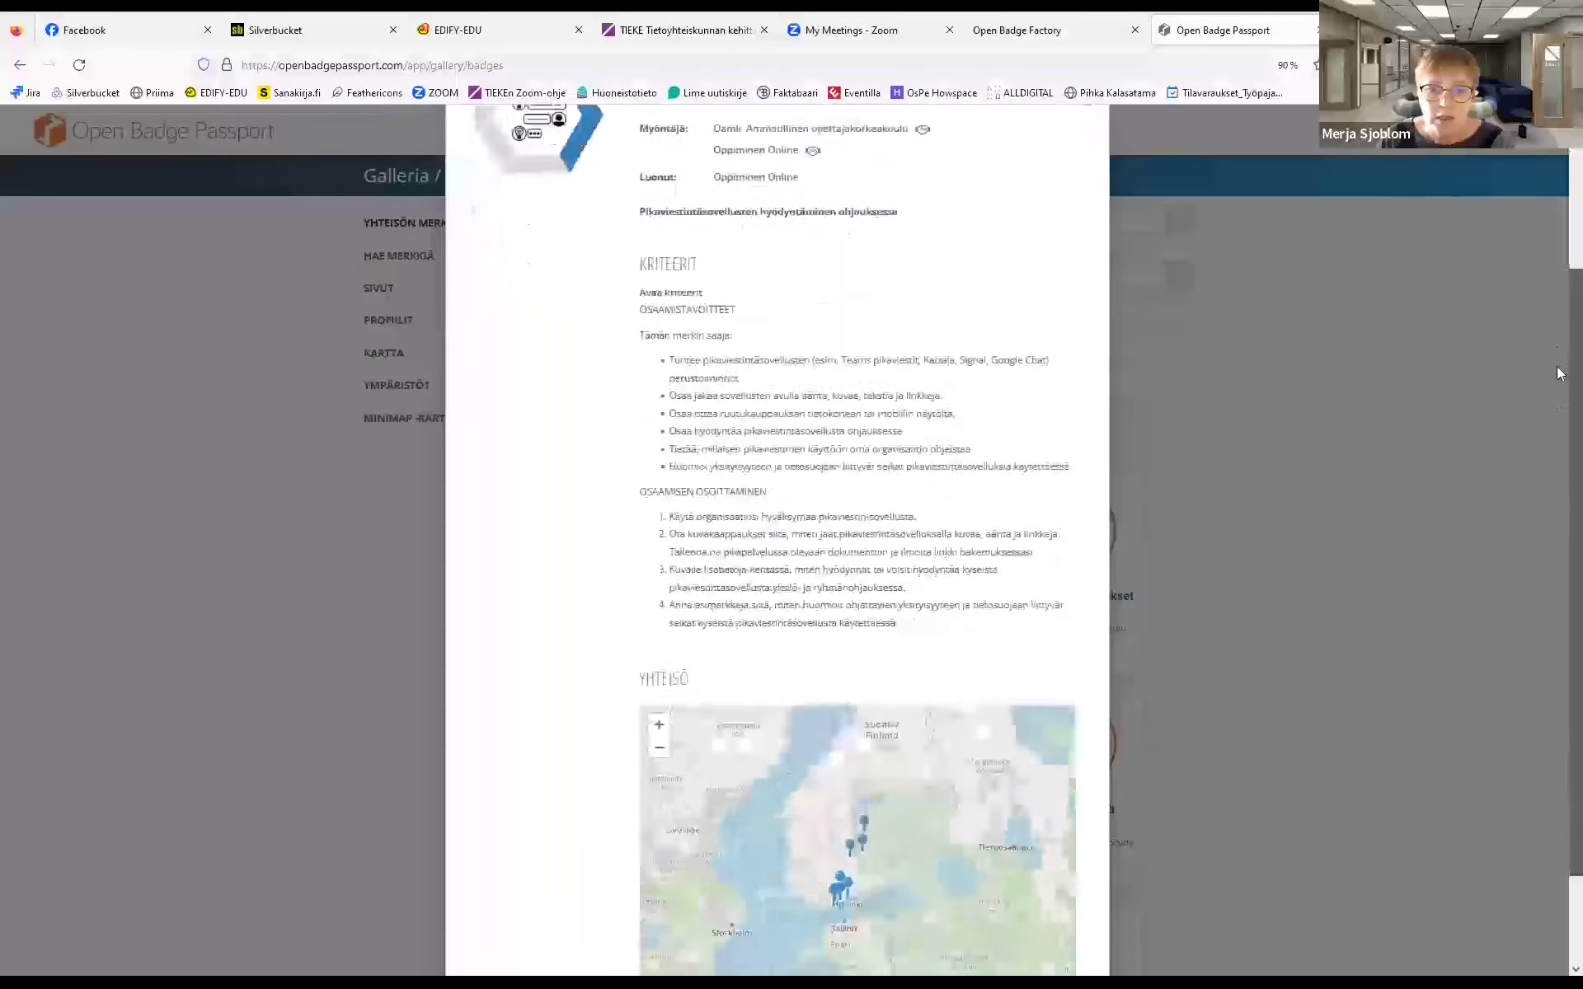
scroll(1559, 274, "up", 5)
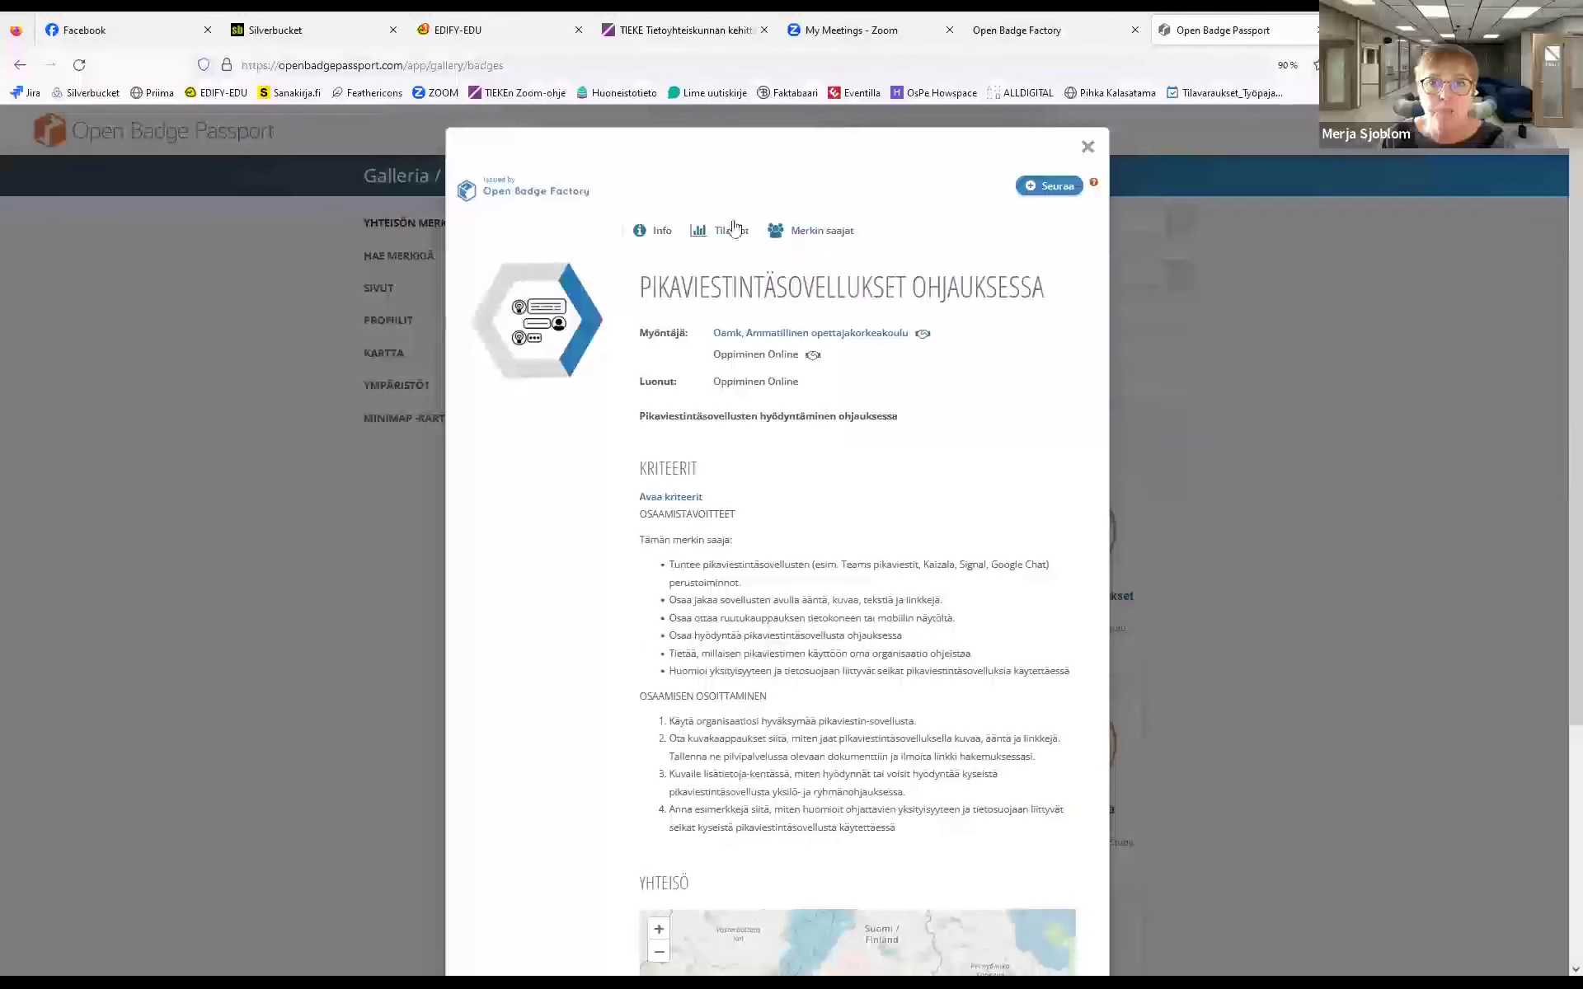
left_click(1085, 149)
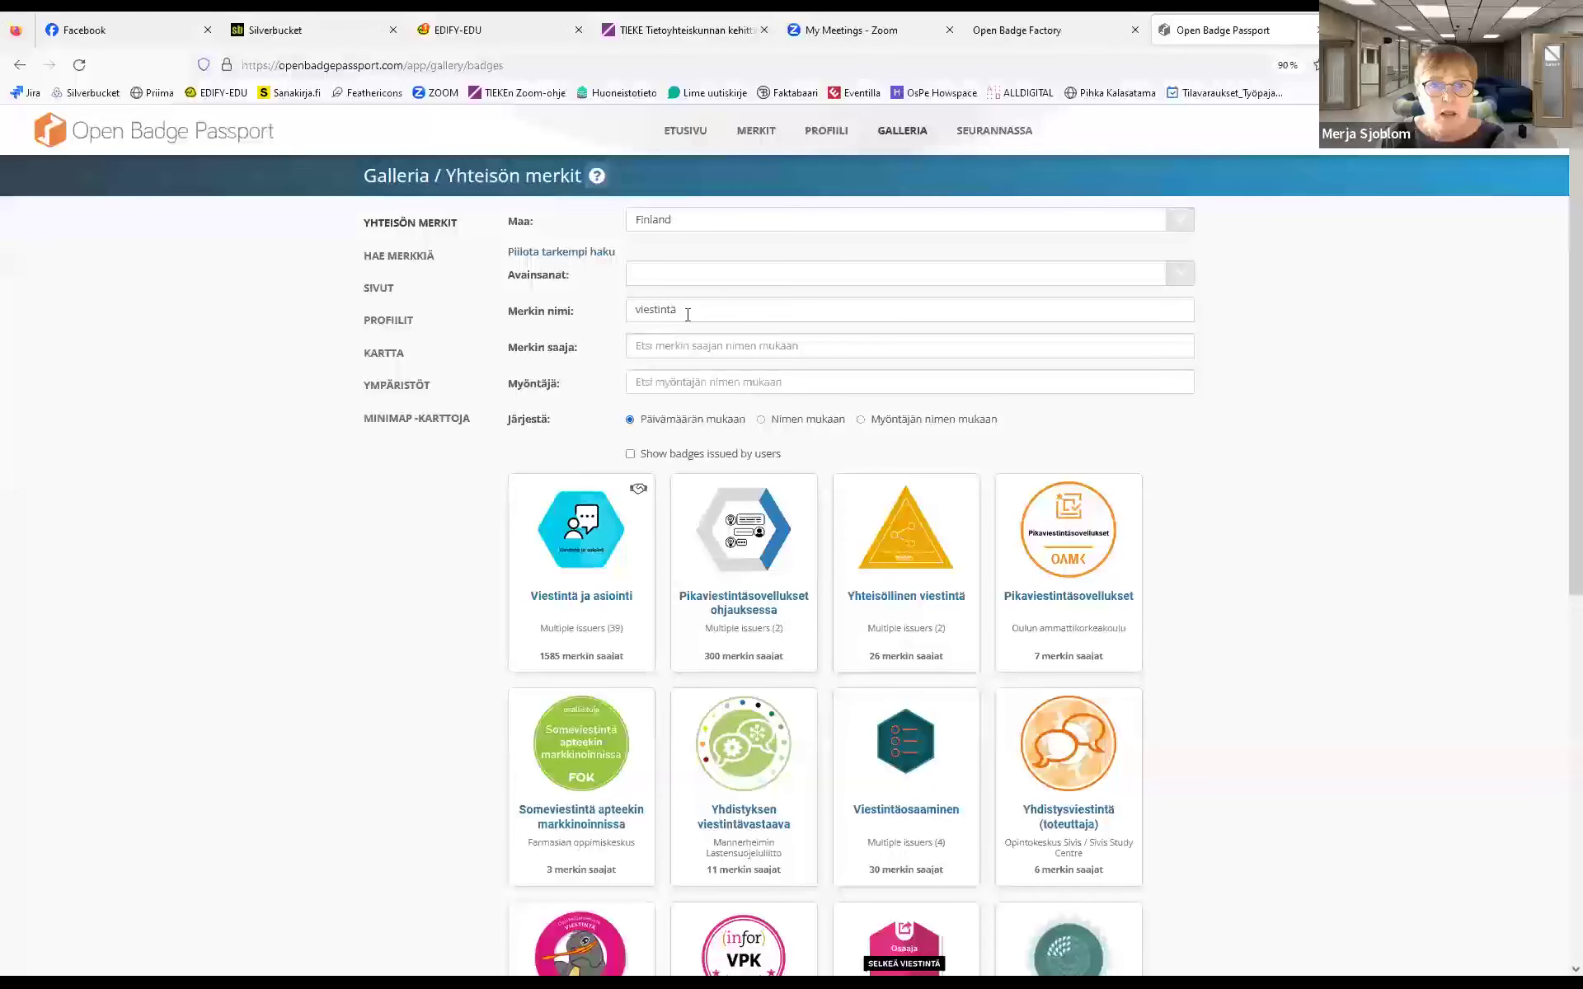
Clear the name search, apply then remove the videoviestintä keyword to restore the full gallery
key("BackSpace")
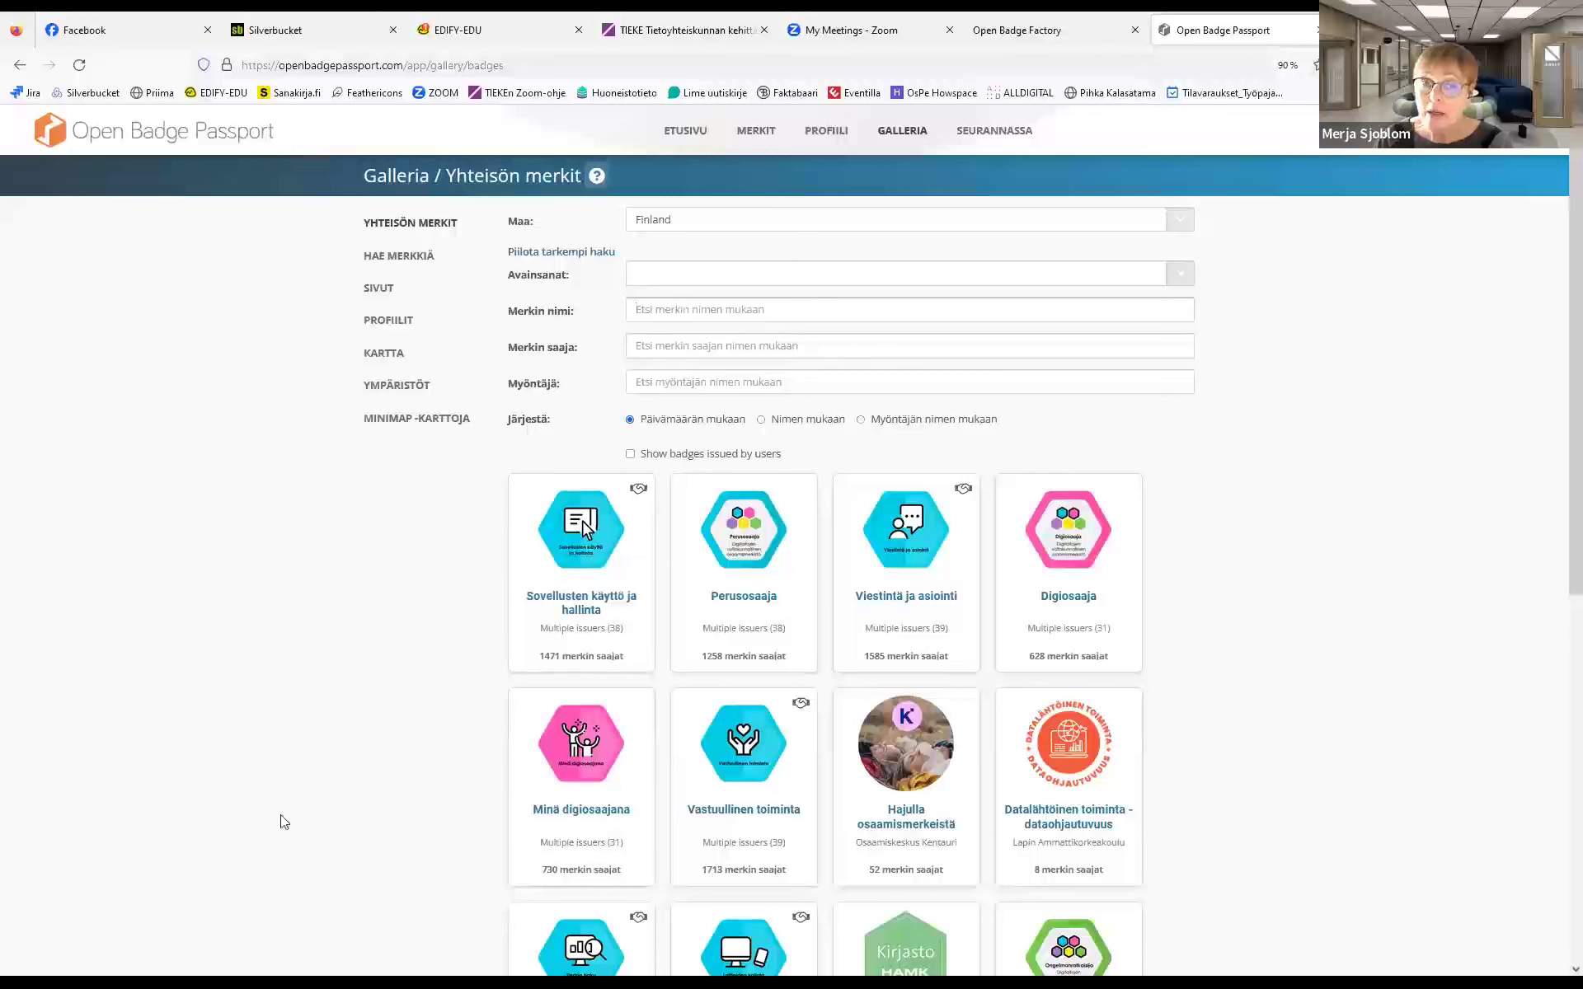
left_click(667, 274)
type("vi")
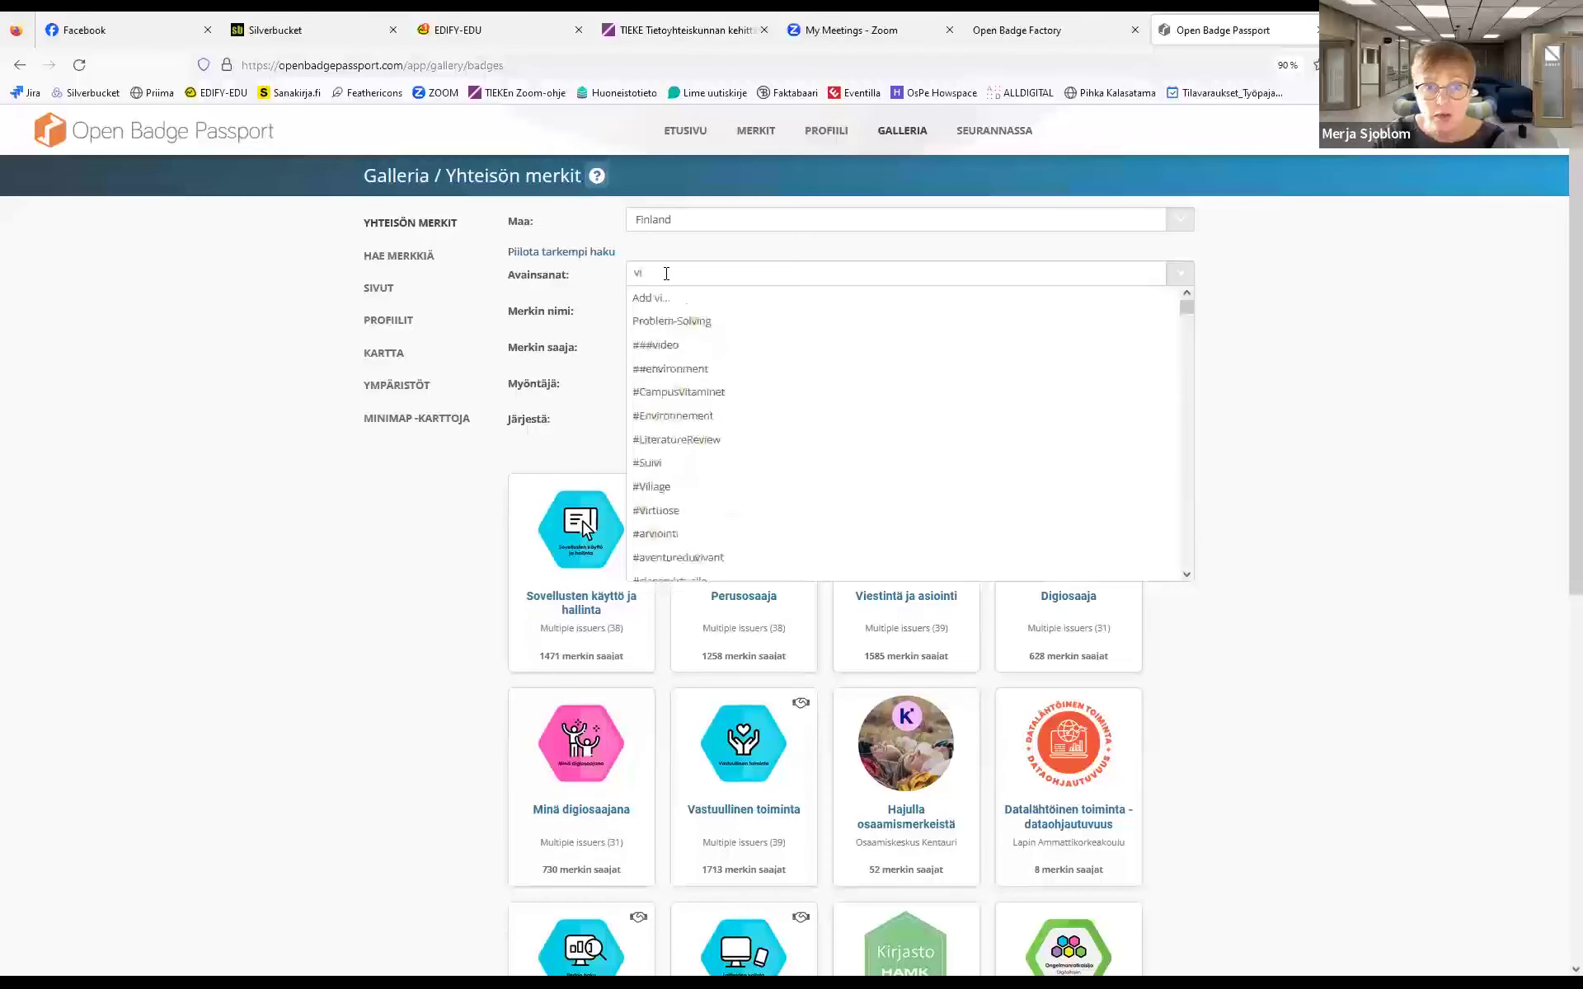
type("estintä")
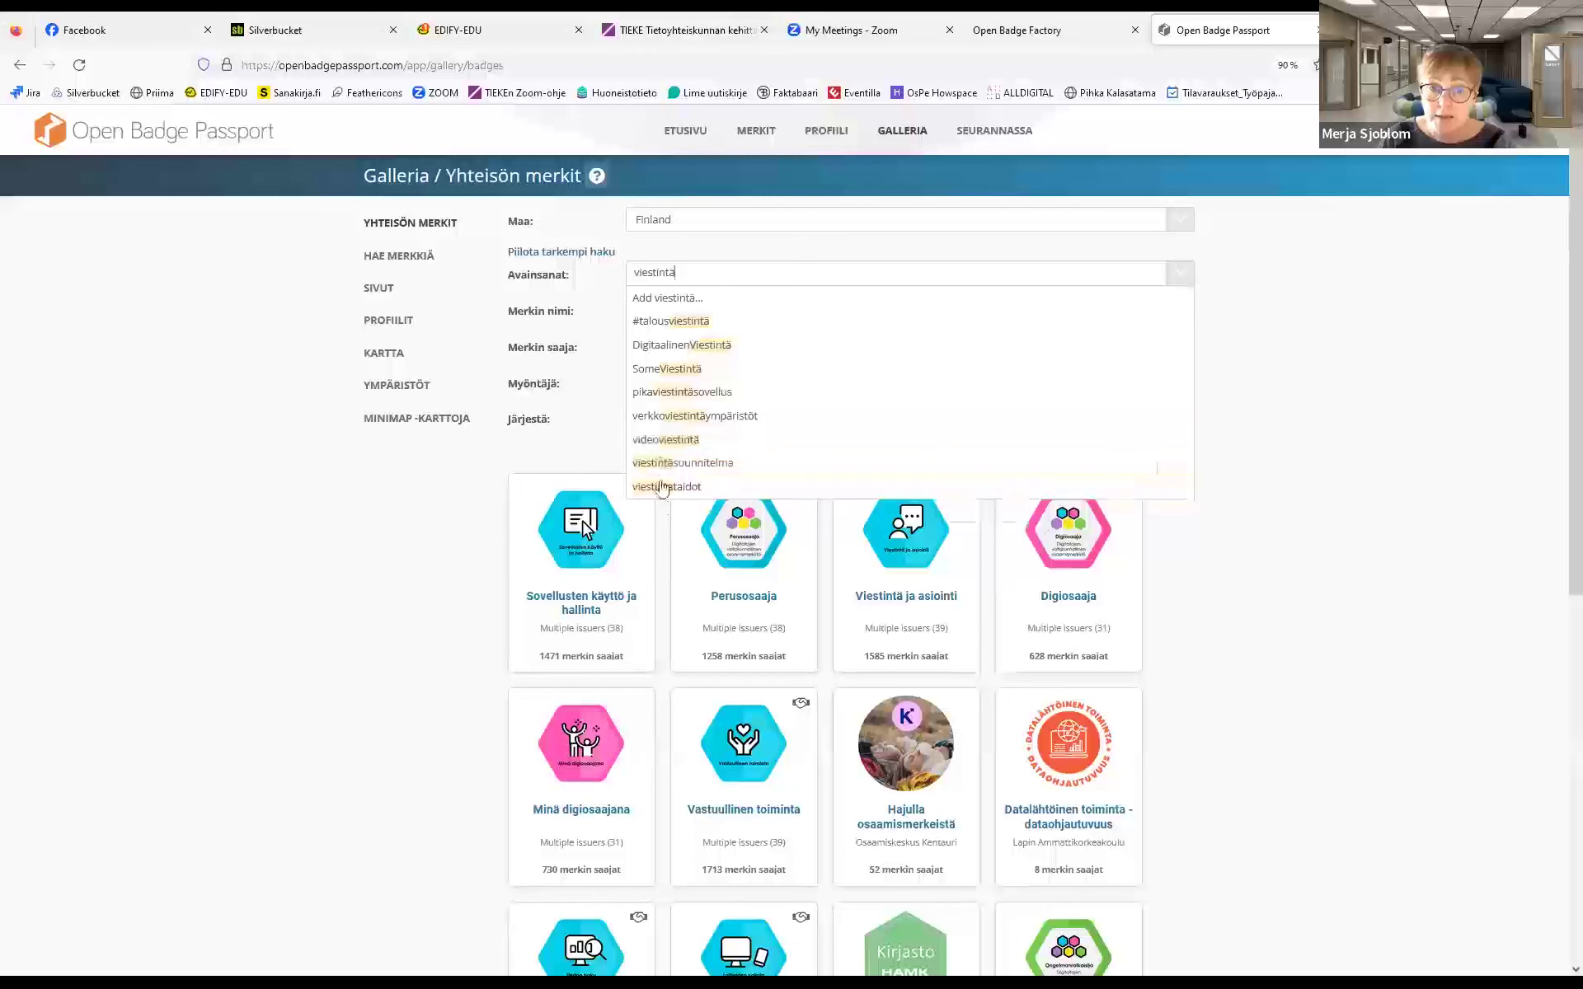
left_click(661, 441)
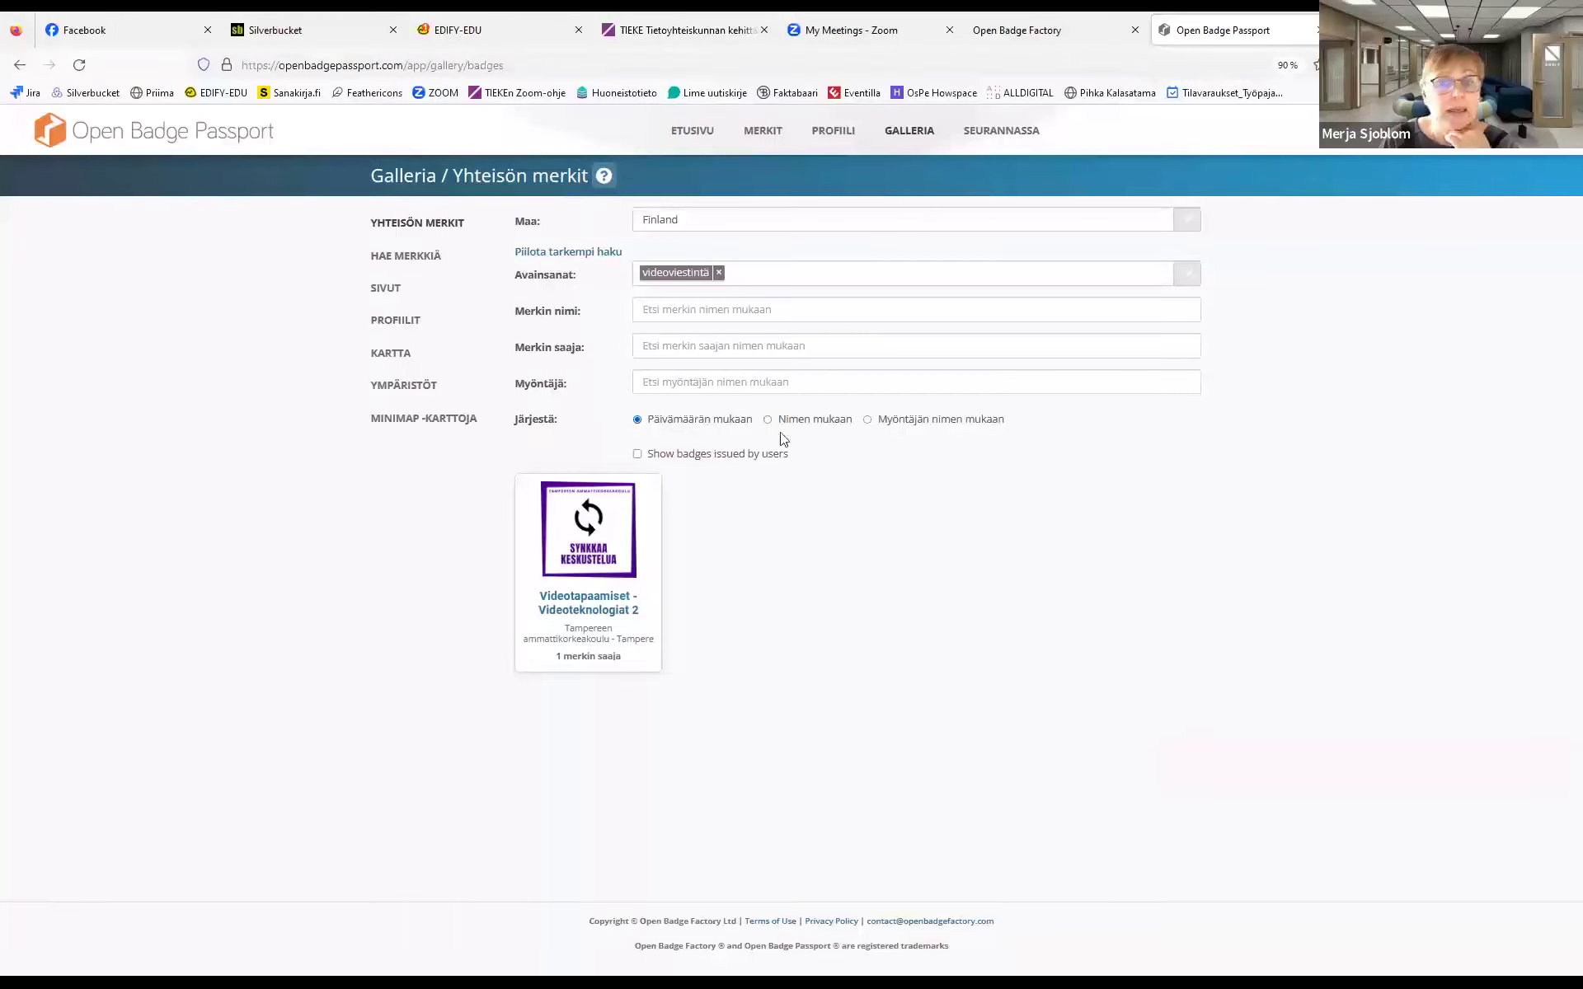
left_click(718, 272)
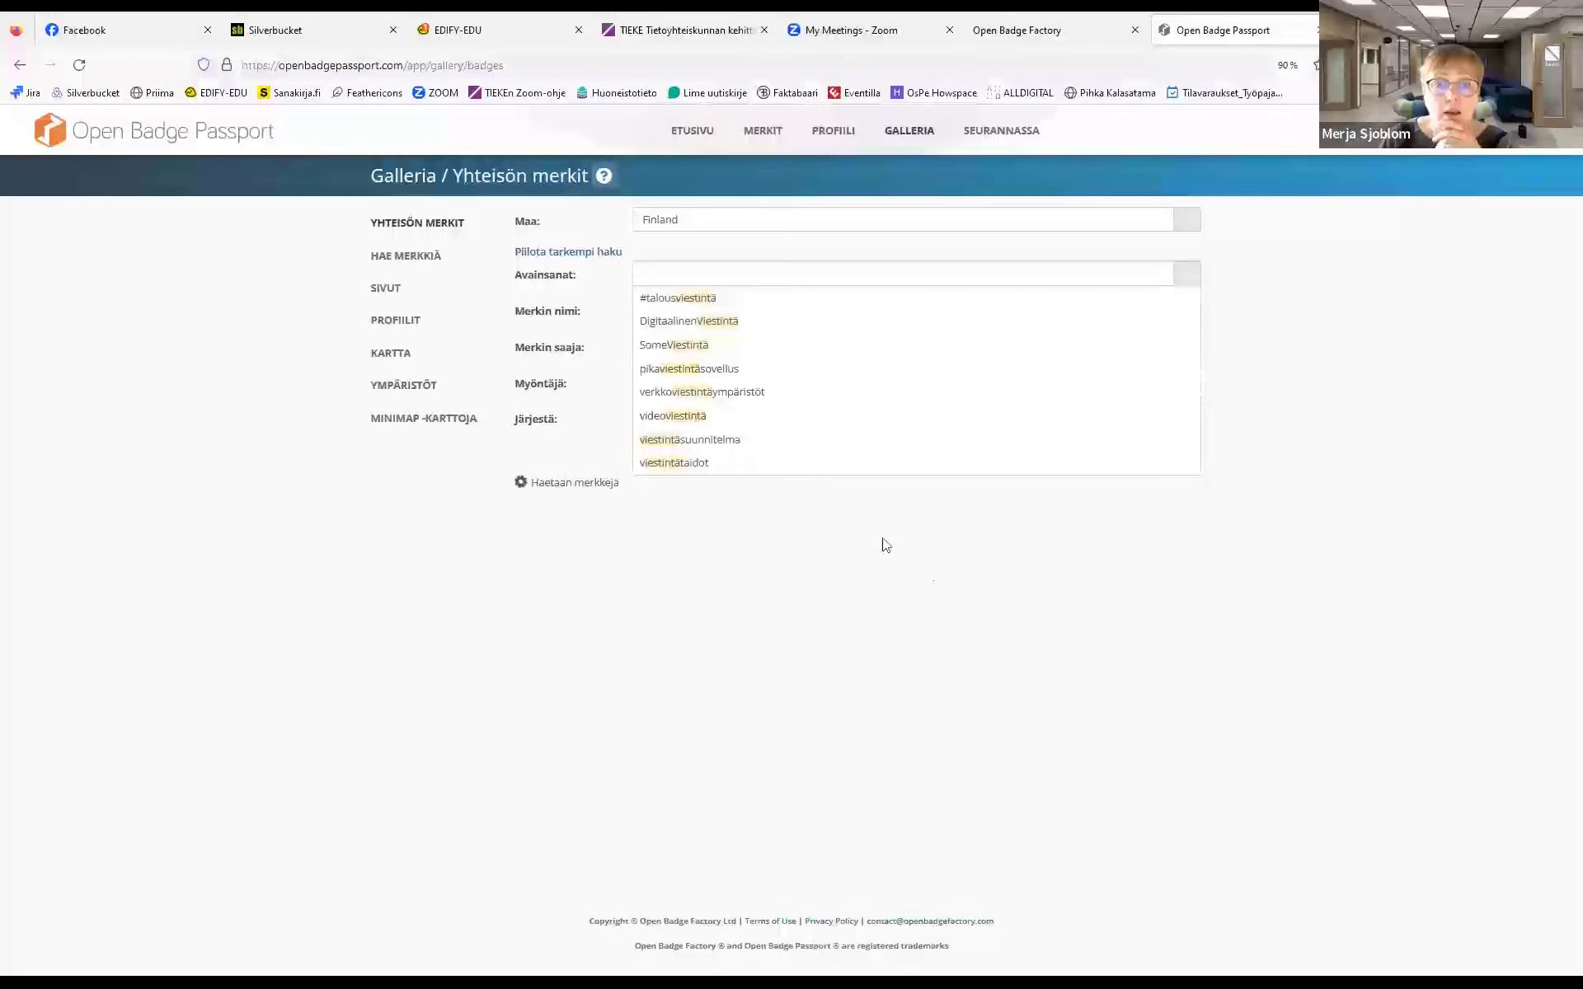
left_click(582, 528)
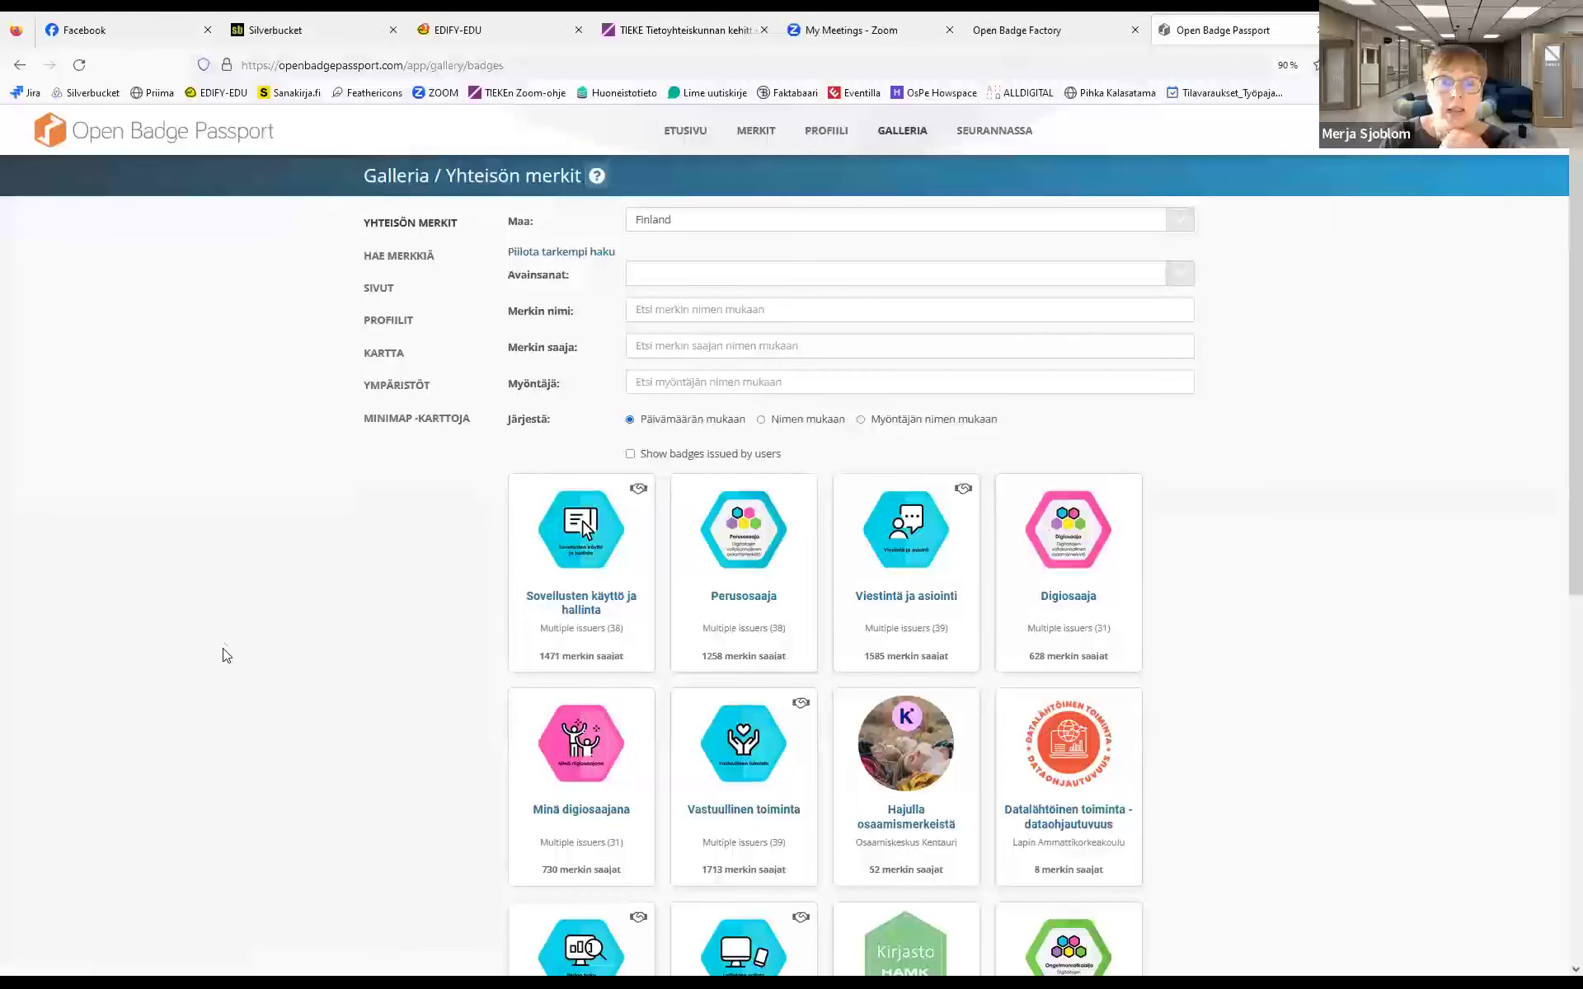
Open the Hae merkkiä gallery of earnable badges and load more of them
left_click(404, 257)
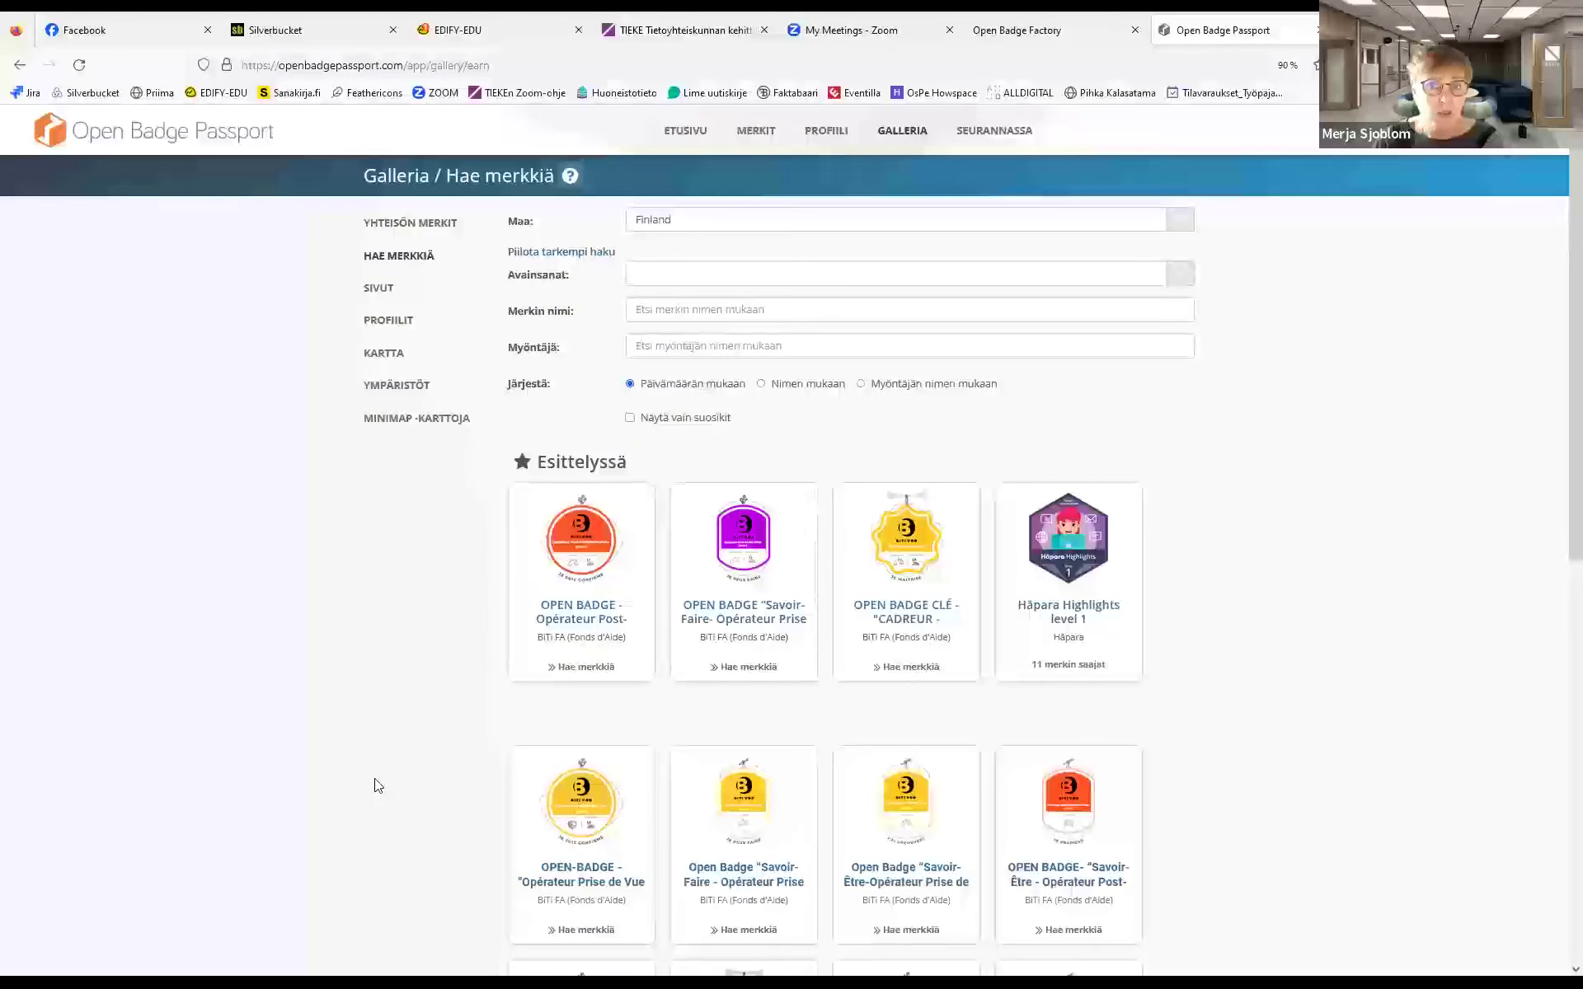
scroll(378, 785, "down", 8)
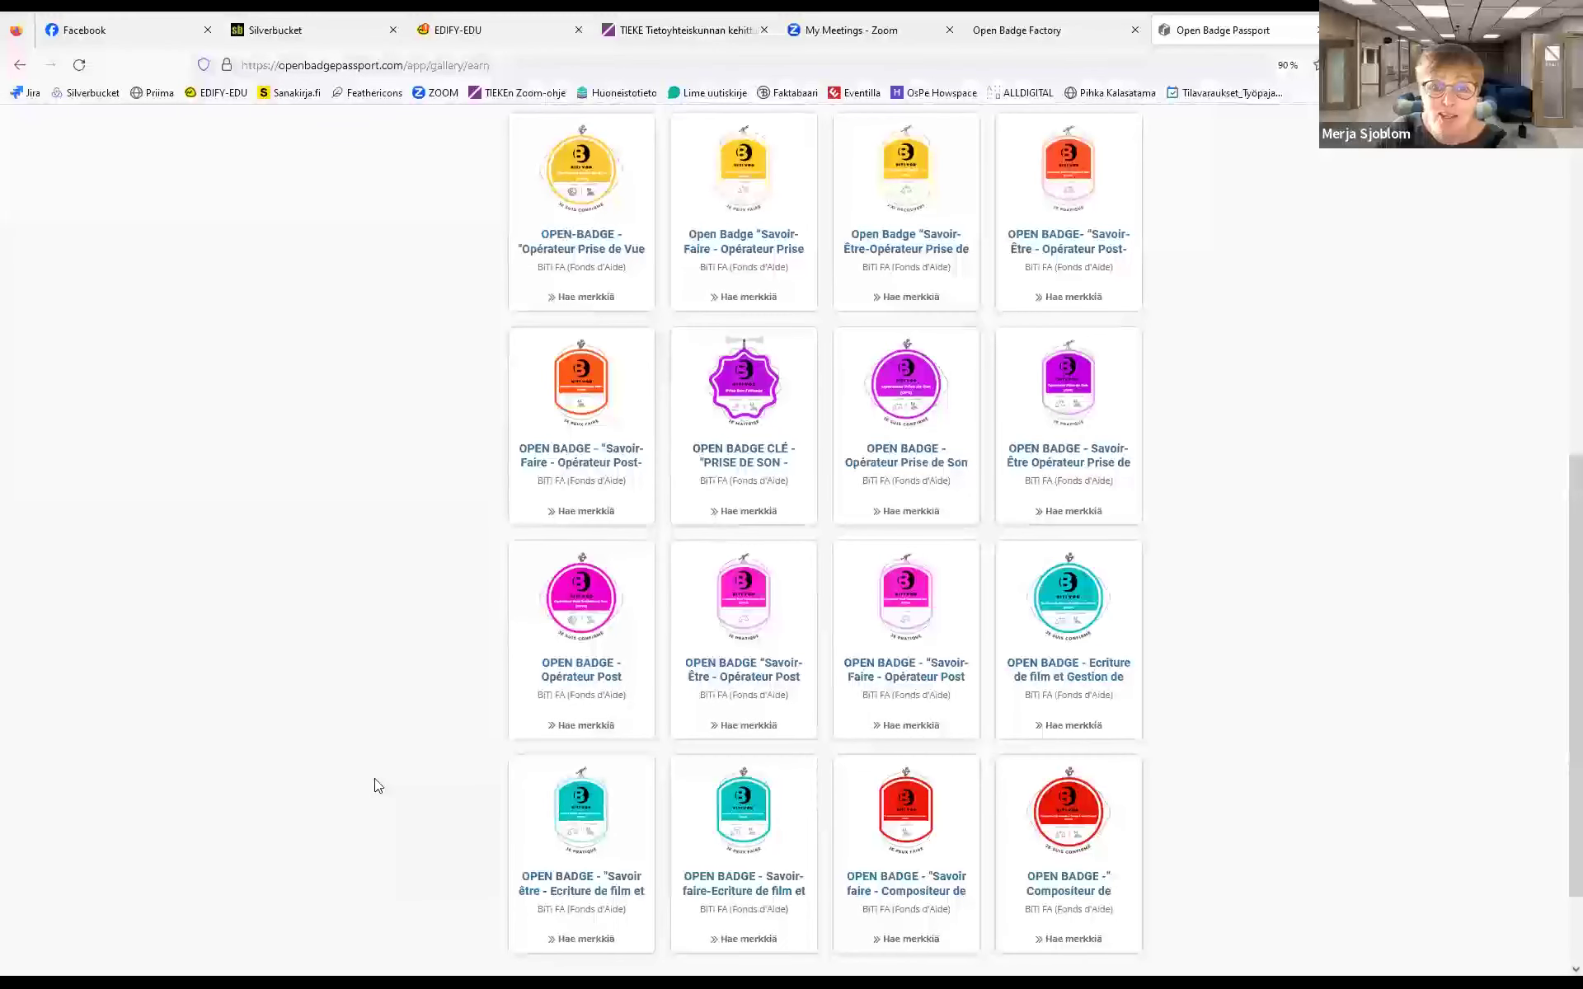
scroll(378, 785, "down", 2)
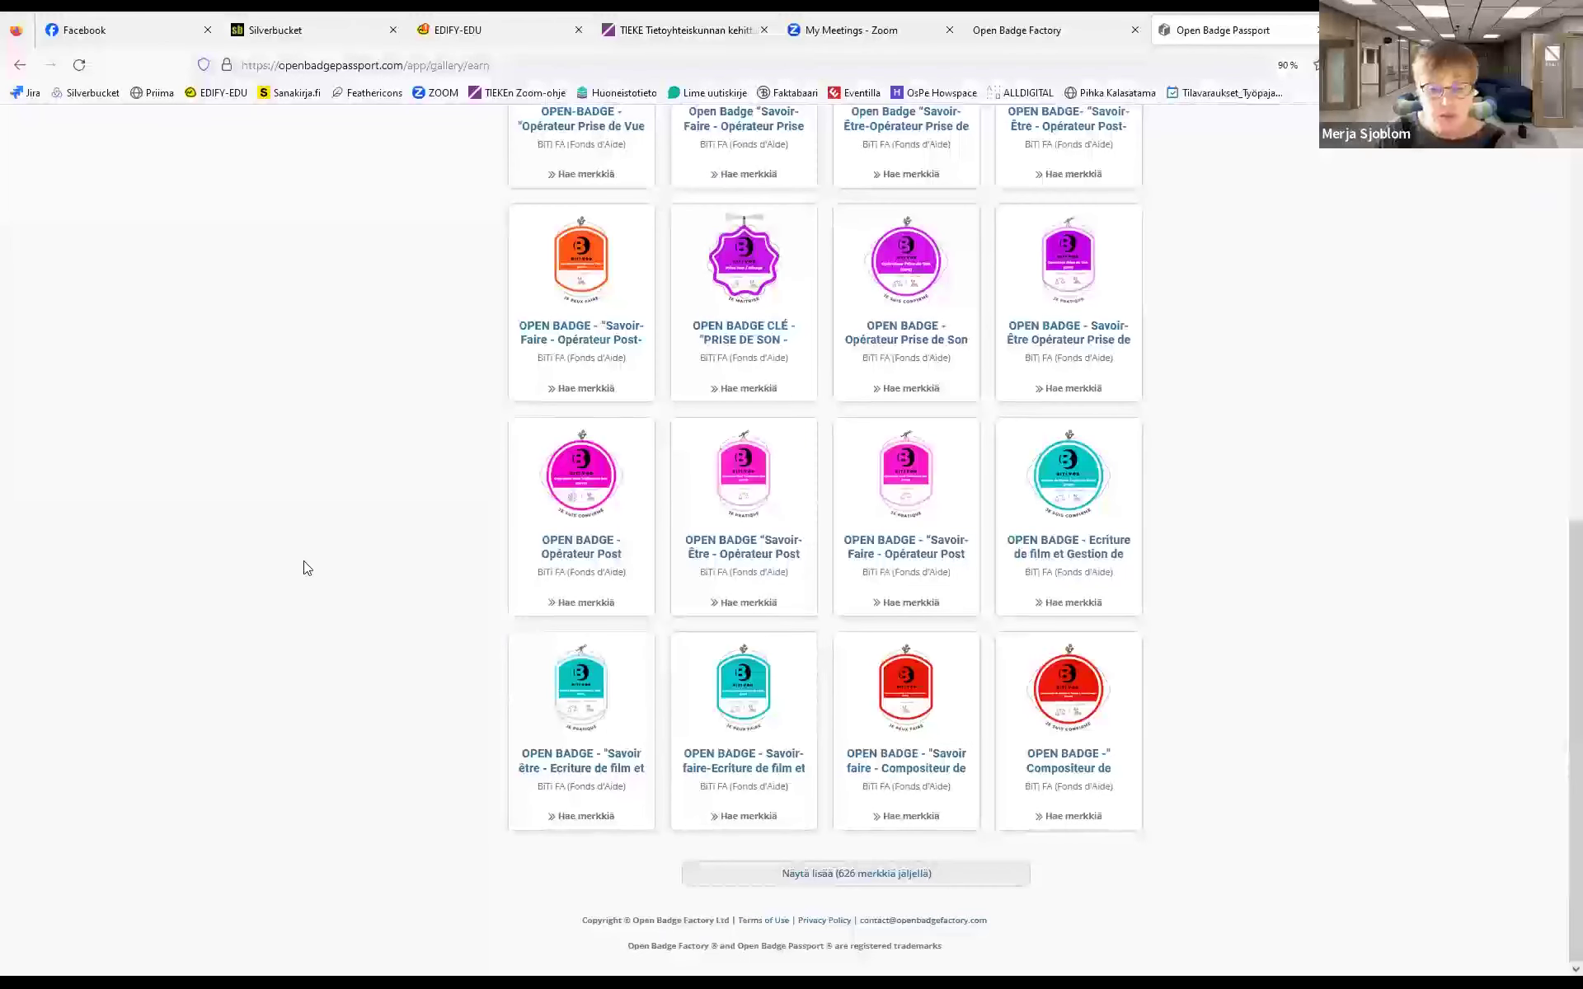
left_click(844, 876)
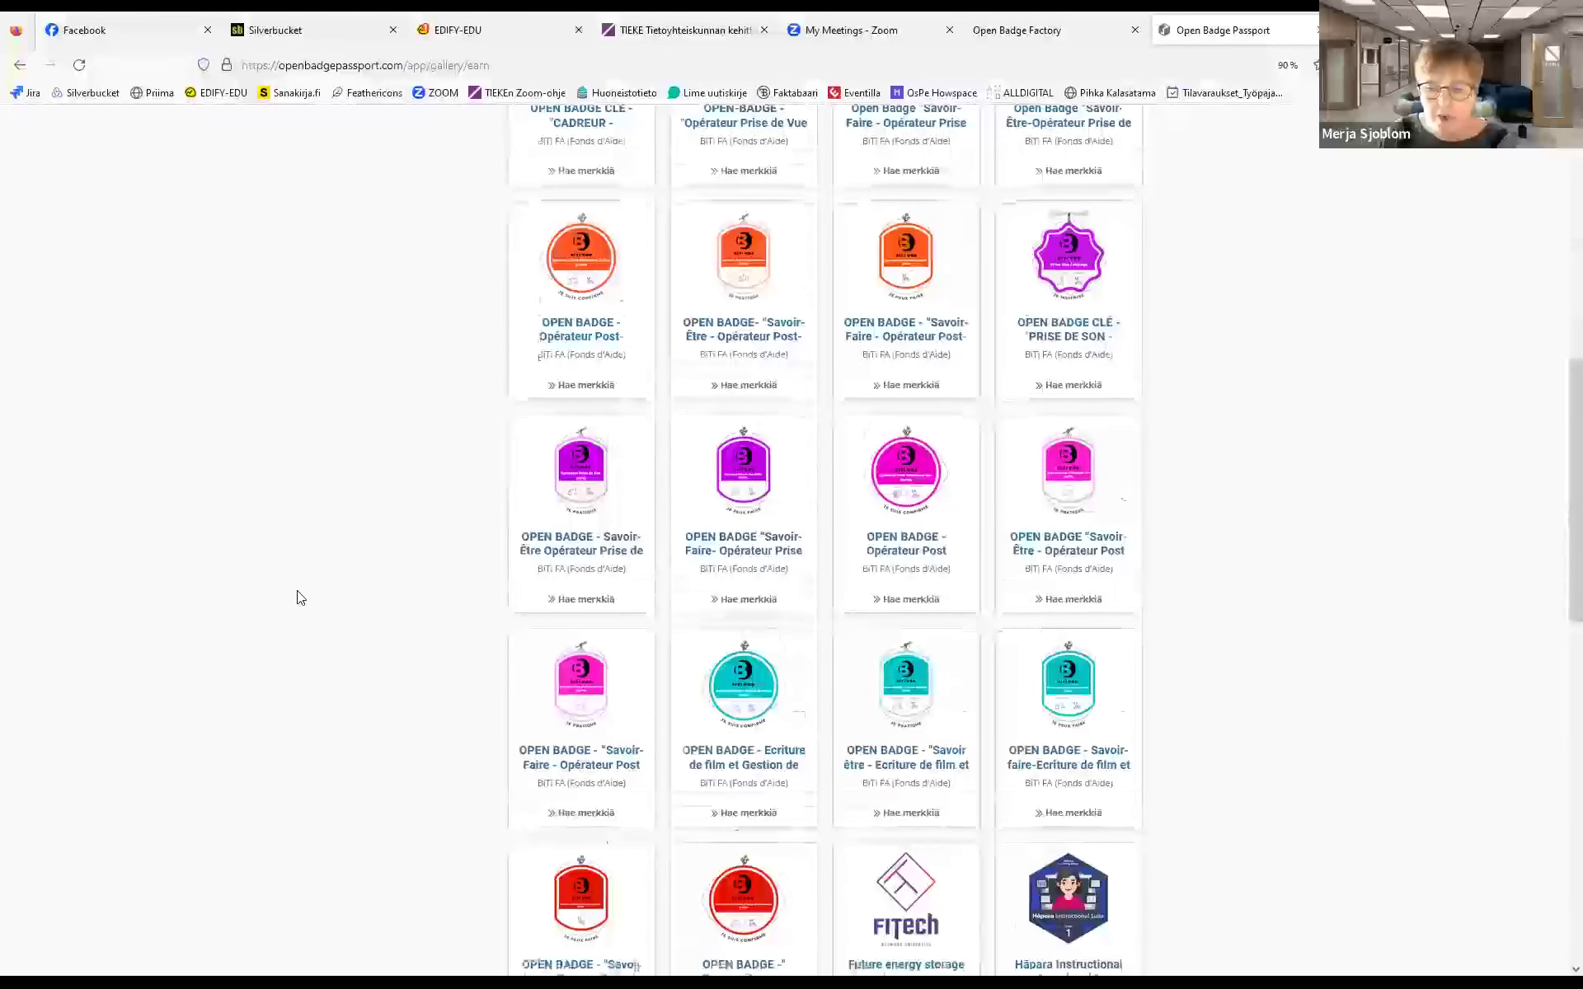
Scroll through the extended earnable badge list, then return to the Etusivu home page
scroll(297, 590, "down", 2)
scroll(297, 590, "down", 5)
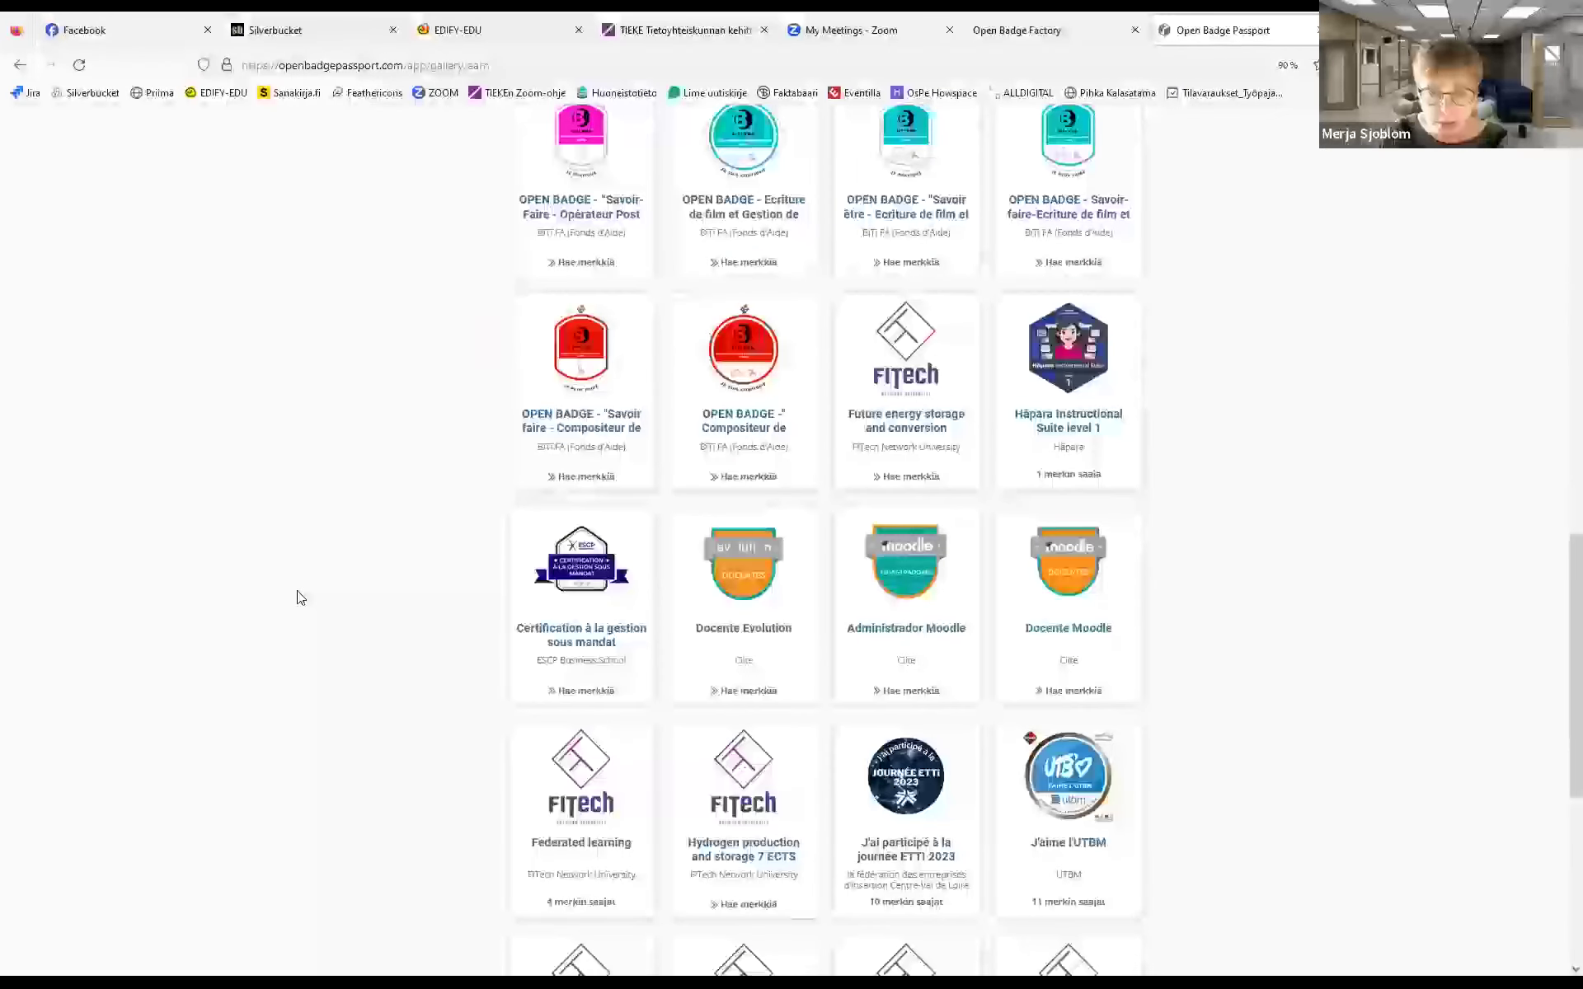
scroll(300, 597, "down", 1)
scroll(300, 597, "down", 5)
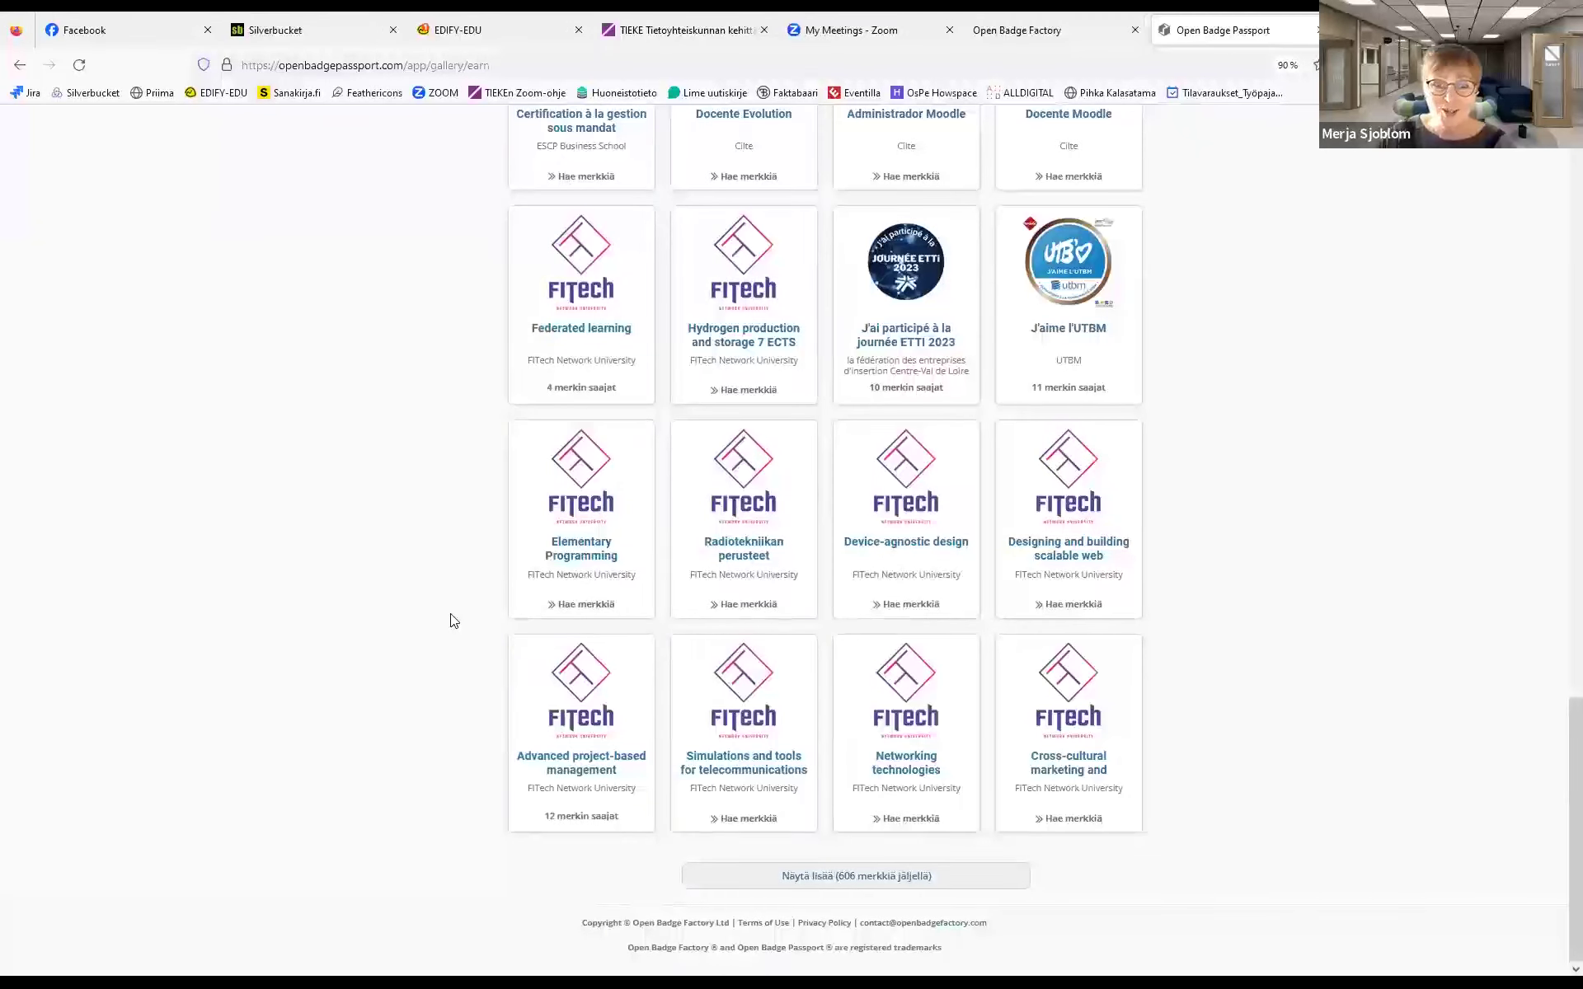
scroll(453, 620, "up", 1)
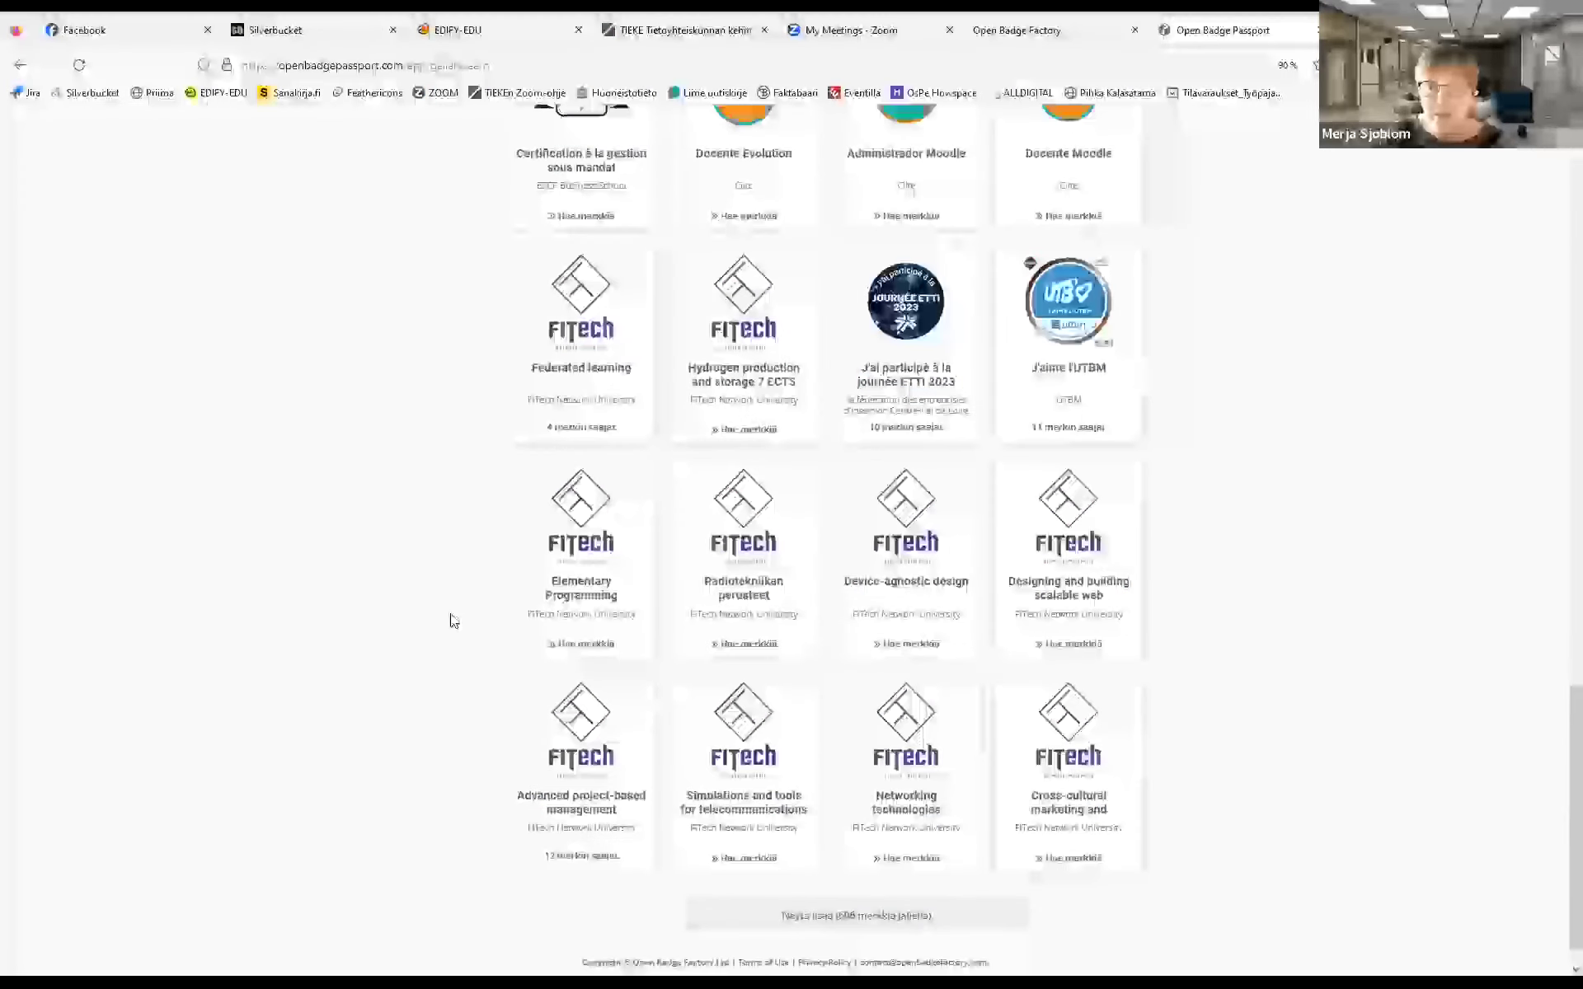
scroll(453, 620, "up", 10)
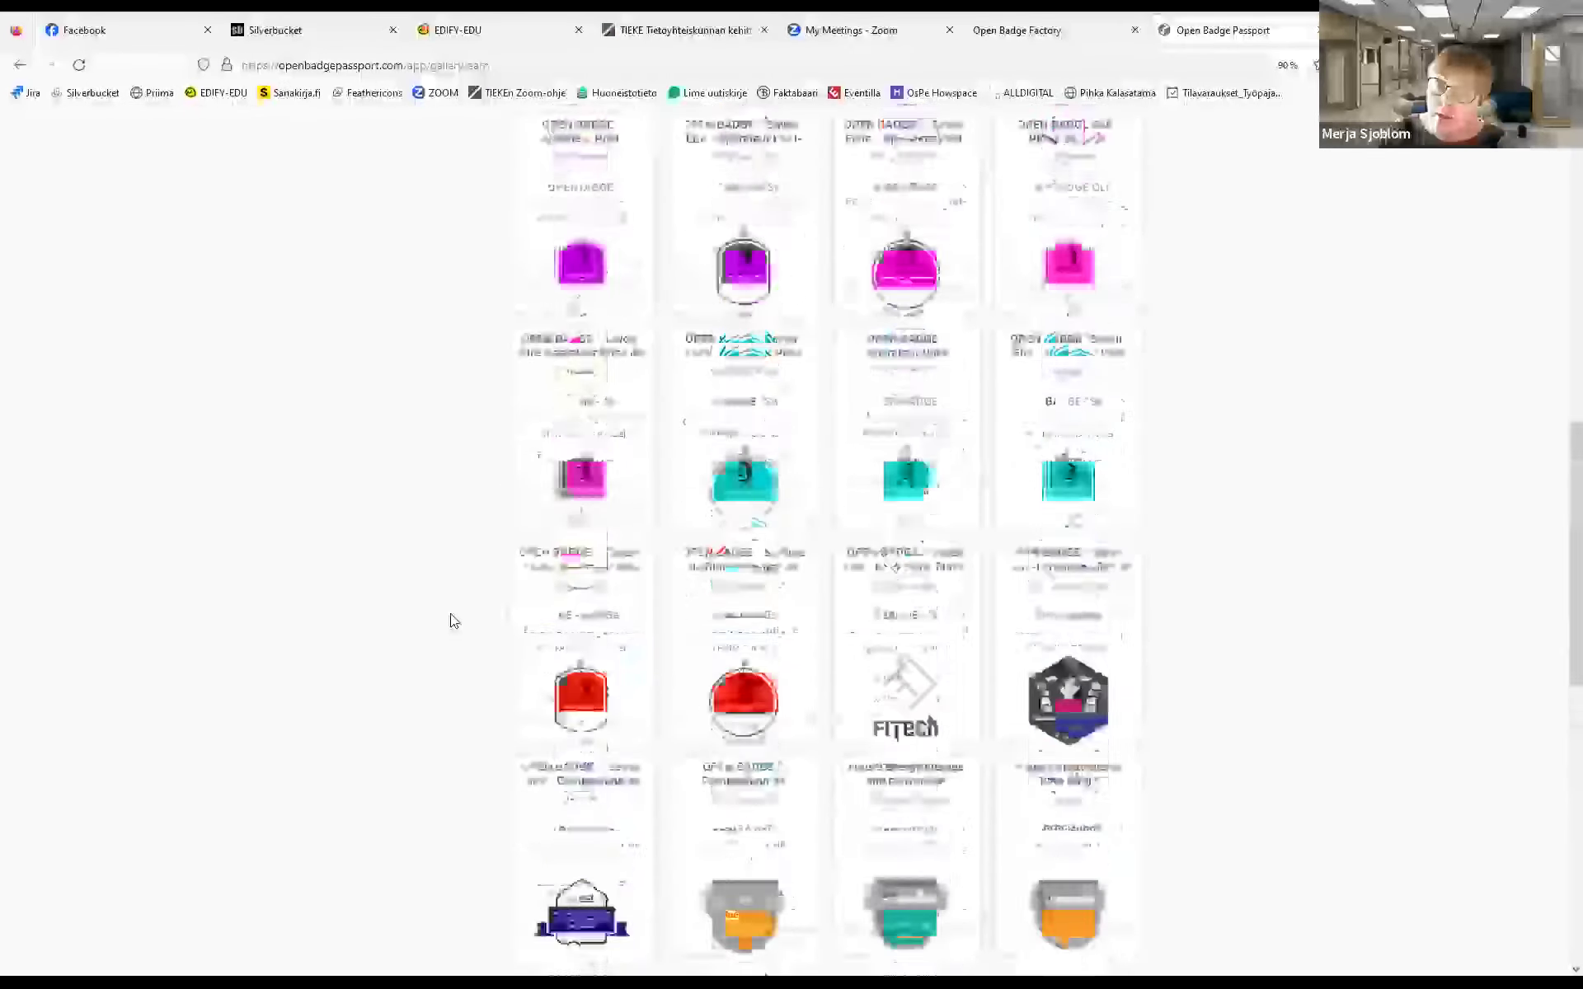
scroll(450, 620, "up", 5)
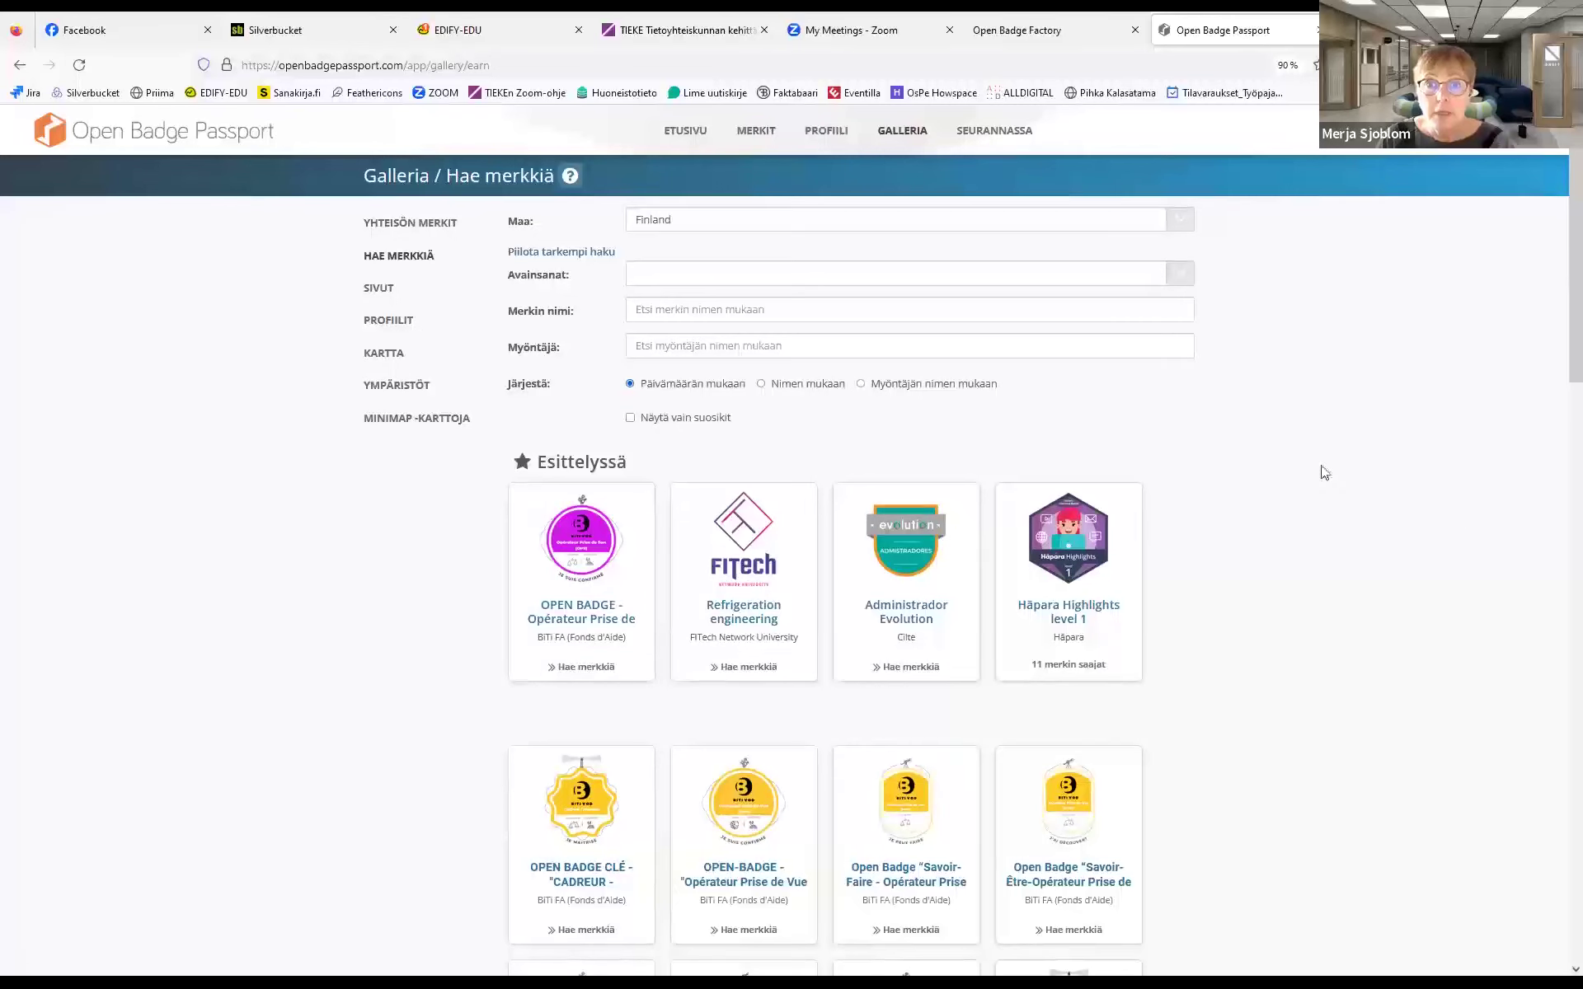
left_click(687, 136)
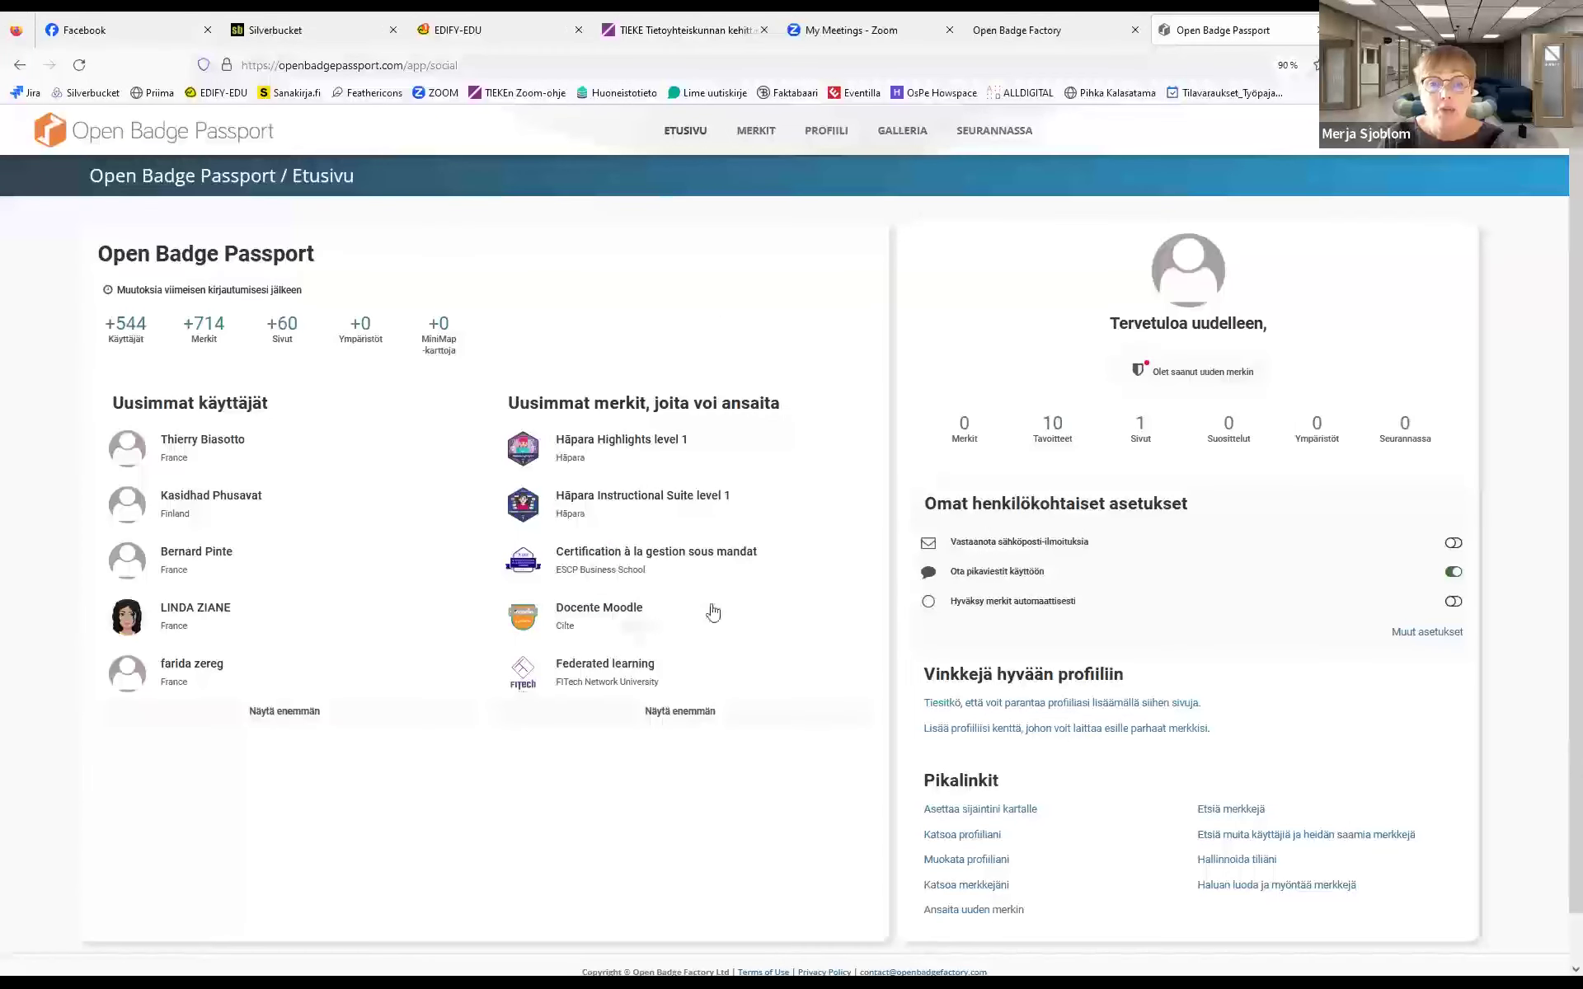